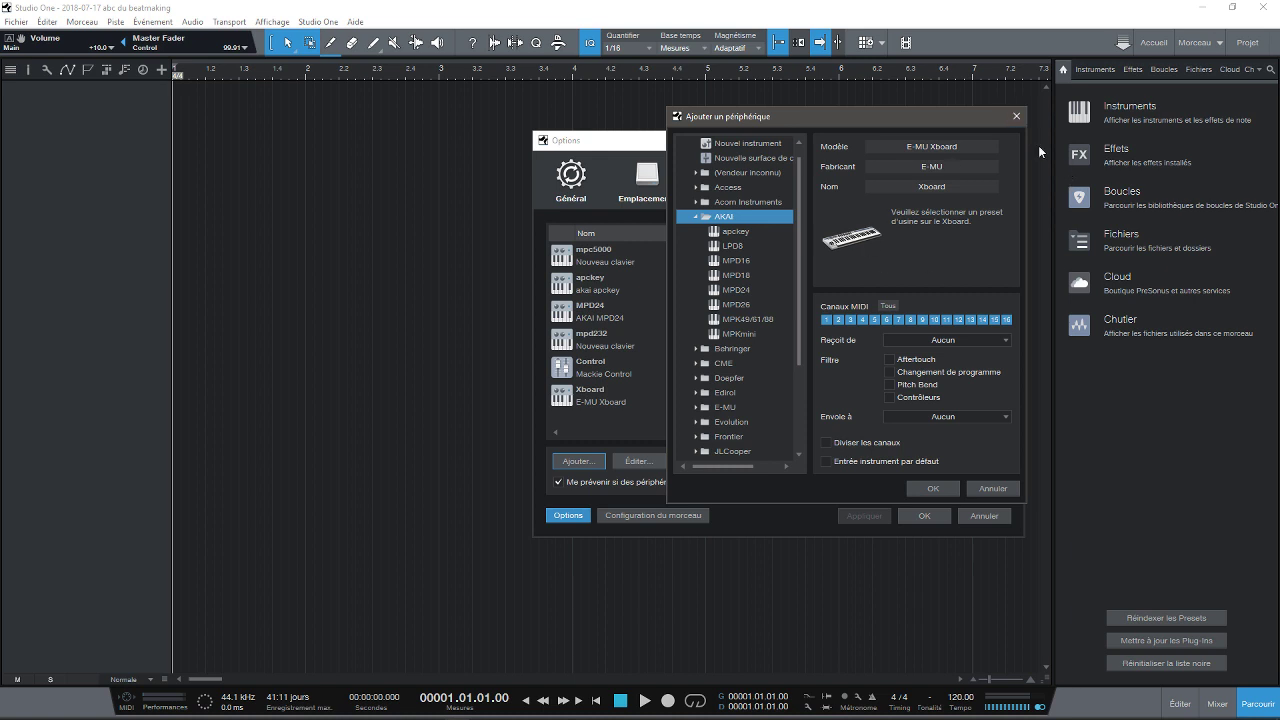
Cancel adding an external device and close the program options.
{"action": "left_click", "coordinate": [1016, 116]}
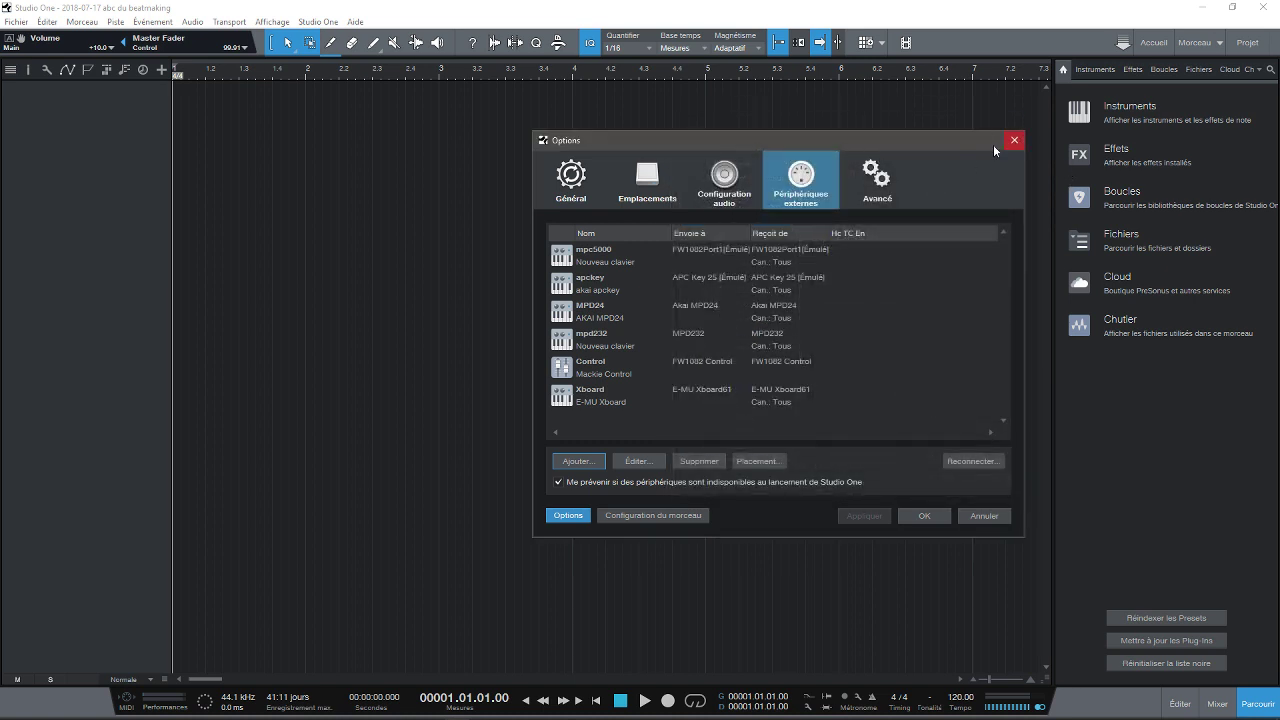
{"action": "left_click", "coordinate": [1014, 142]}
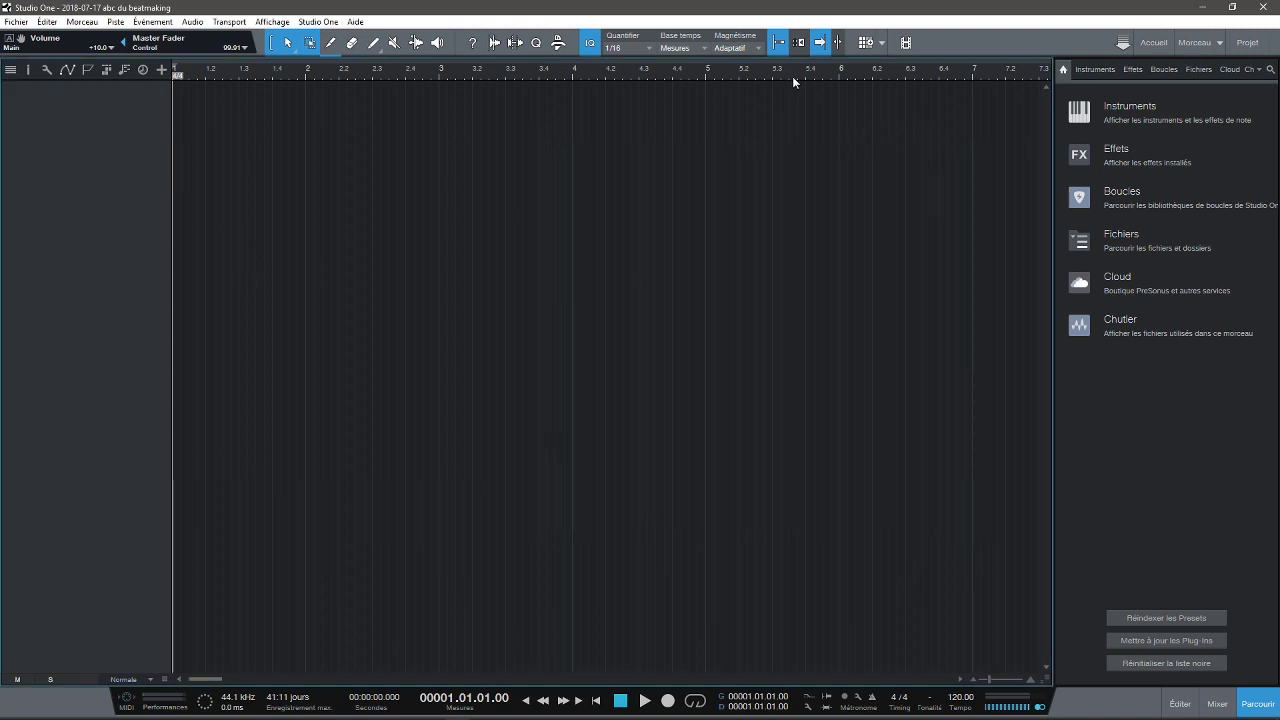
Reopen the program options to review the general settings, user data location and VST plug-in locations, and close them.
{"action": "left_click", "coordinate": [318, 23]}
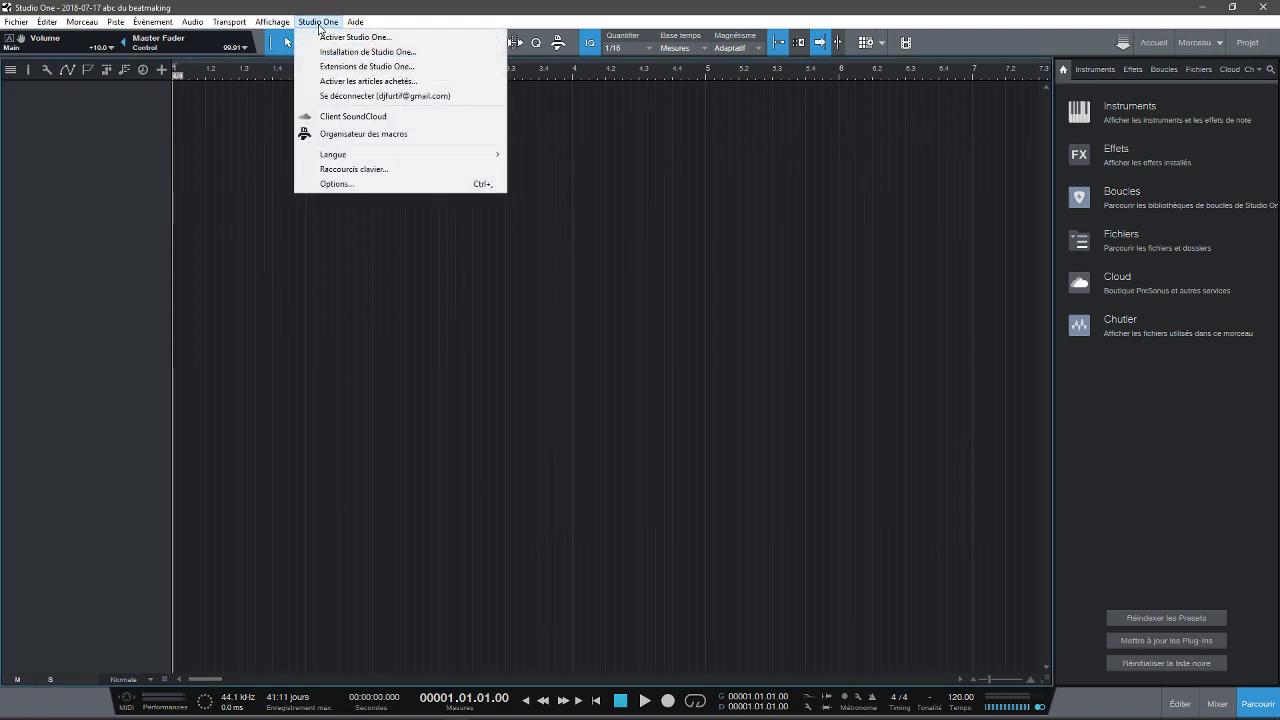
{"action": "left_click", "coordinate": [352, 185]}
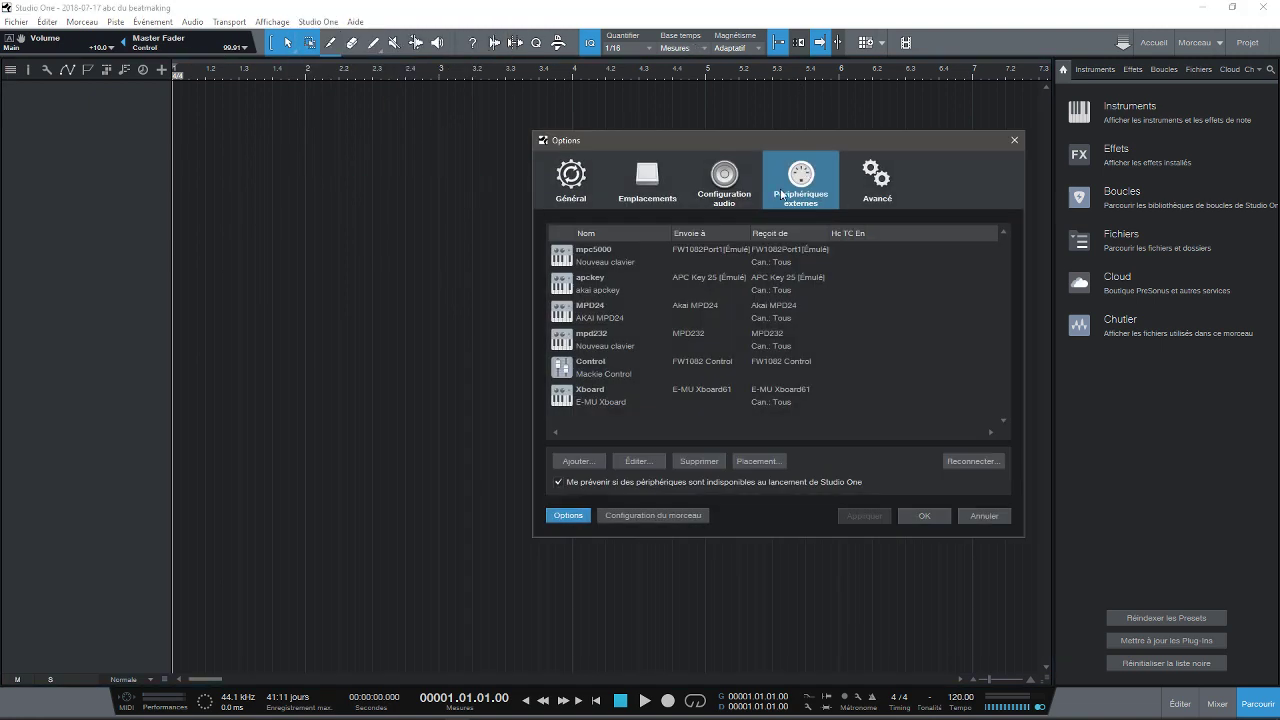
{"action": "left_click", "coordinate": [572, 184]}
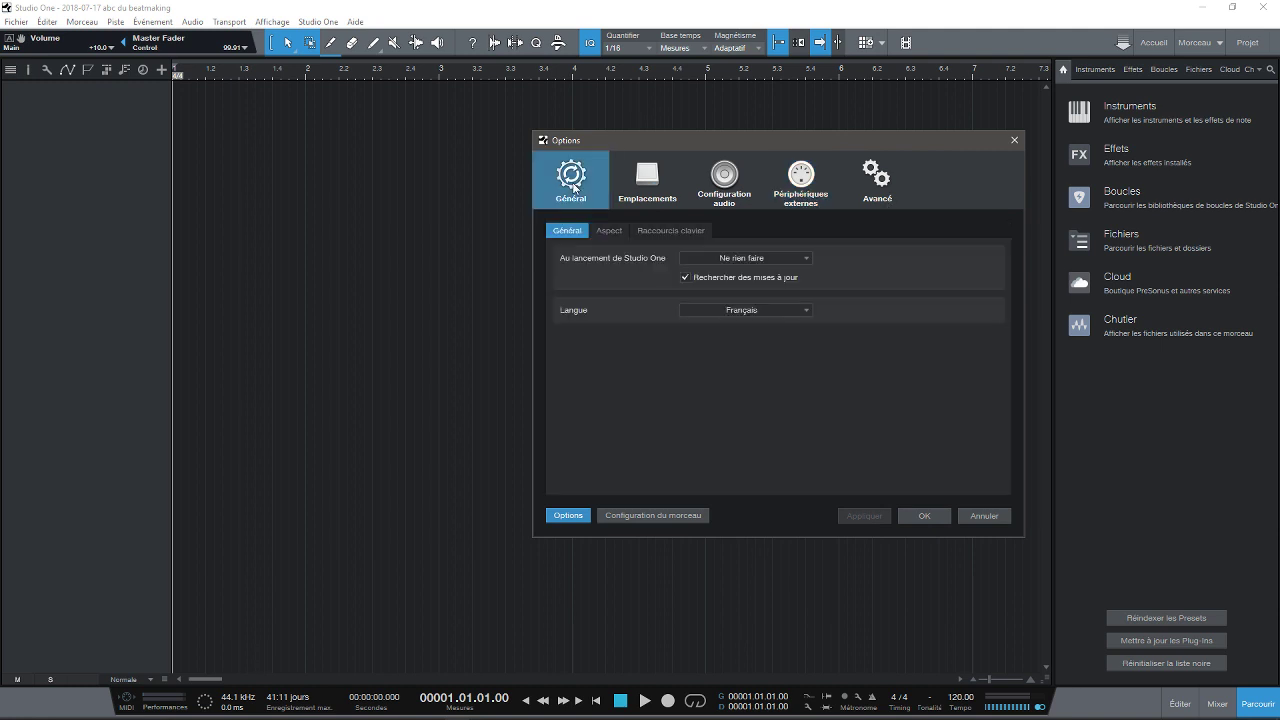
{"action": "left_click", "coordinate": [648, 188]}
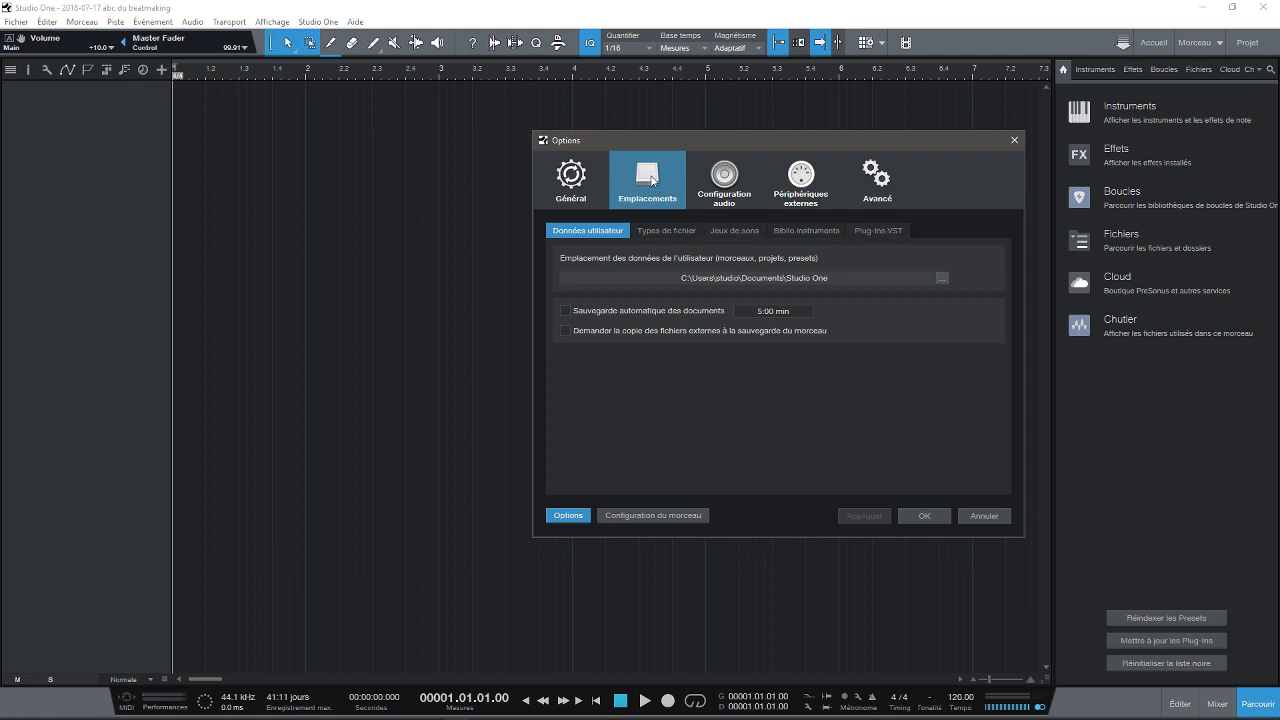
{"action": "left_click", "coordinate": [893, 232]}
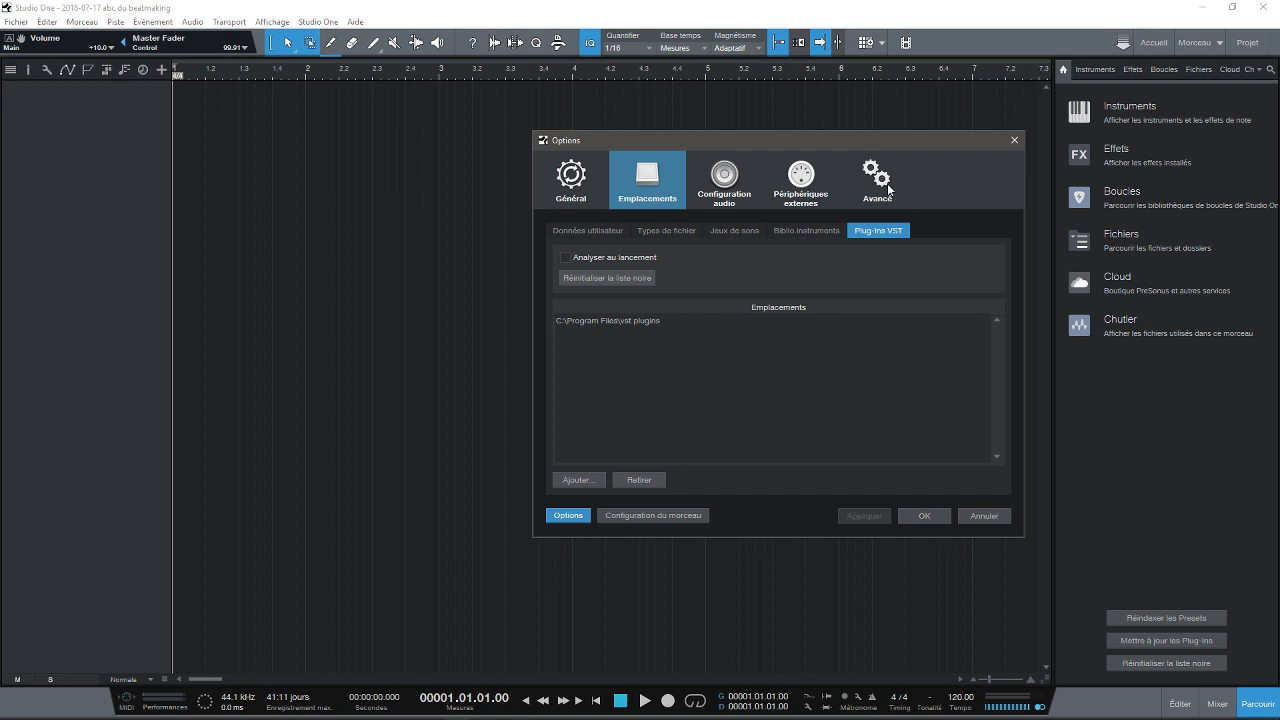
{"action": "left_click", "coordinate": [1015, 142]}
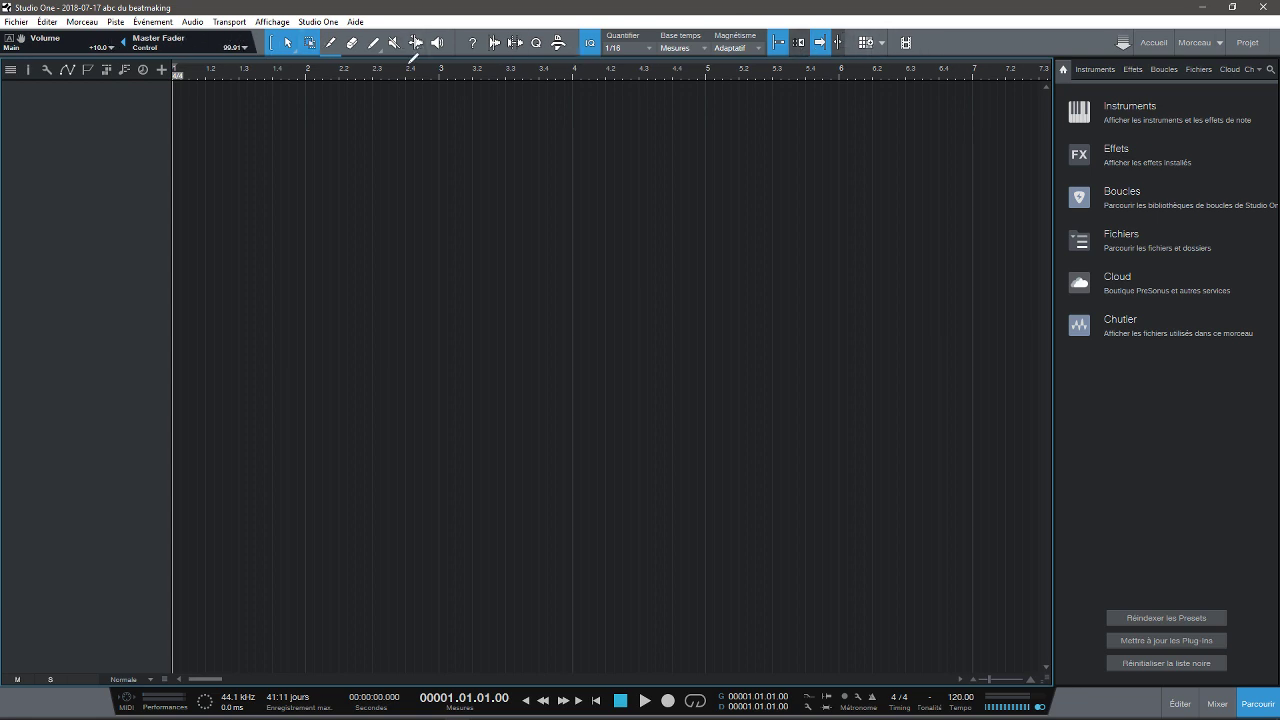
{"action": "left_click", "coordinate": [291, 51]}
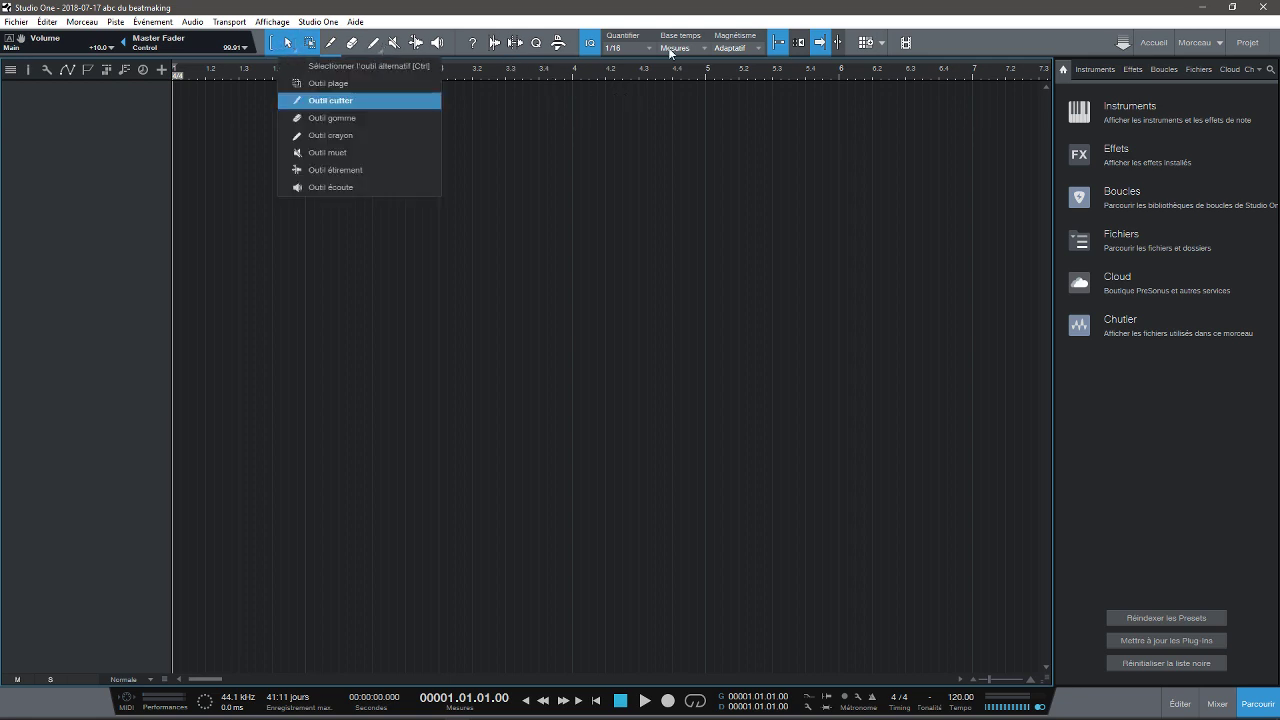
{"action": "left_click", "coordinate": [525, 190]}
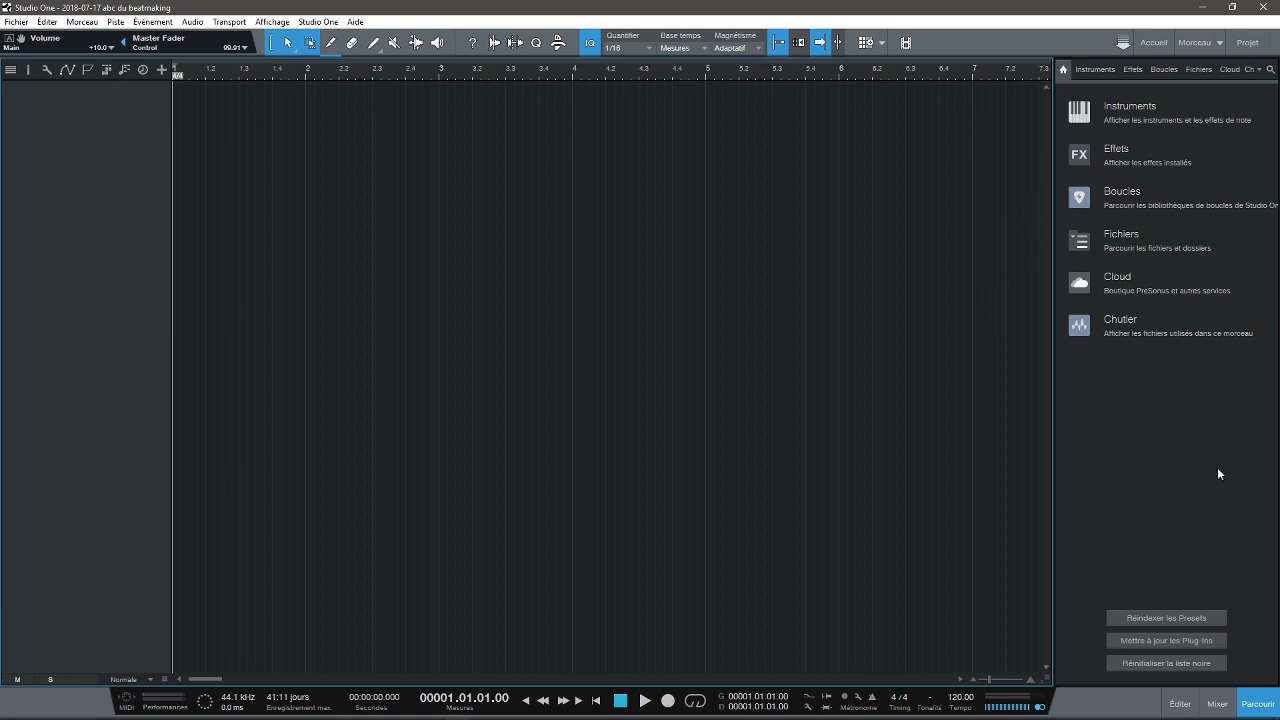
Show the editor and mixer views in turn with the browser hidden, and restore the browser alone.
{"action": "left_click", "coordinate": [1258, 704]}
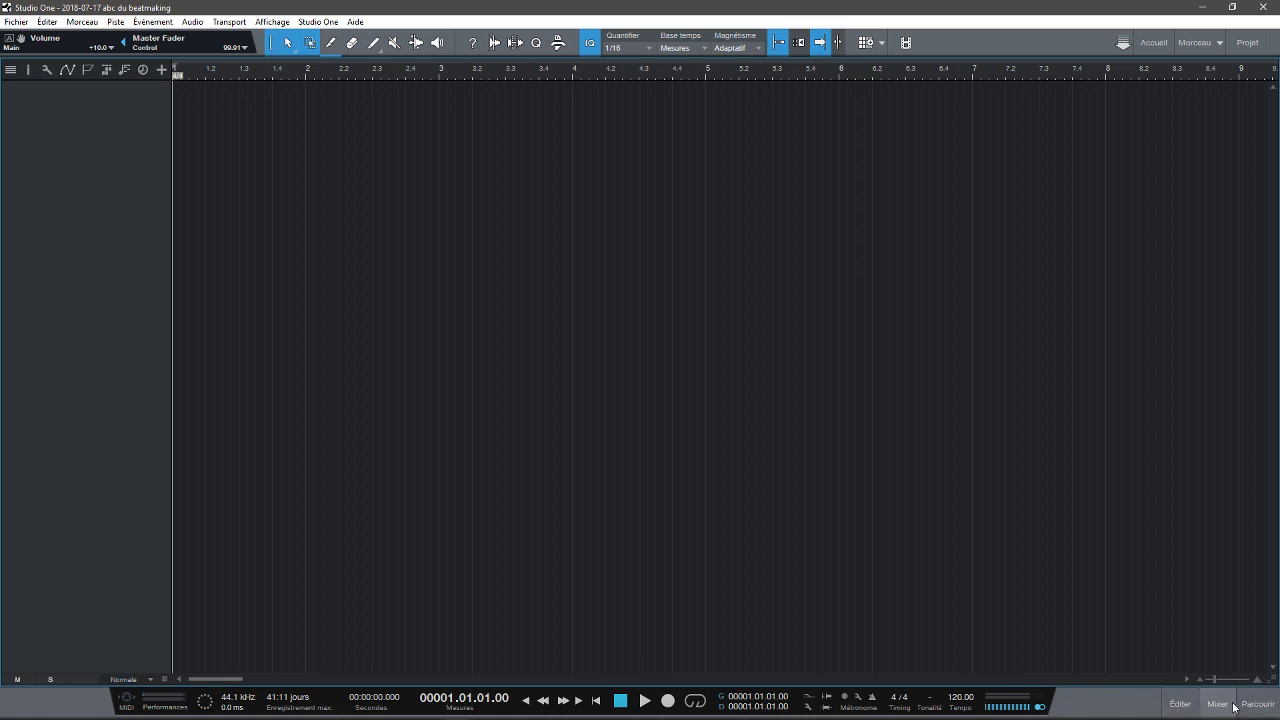
{"action": "left_click", "coordinate": [1180, 705]}
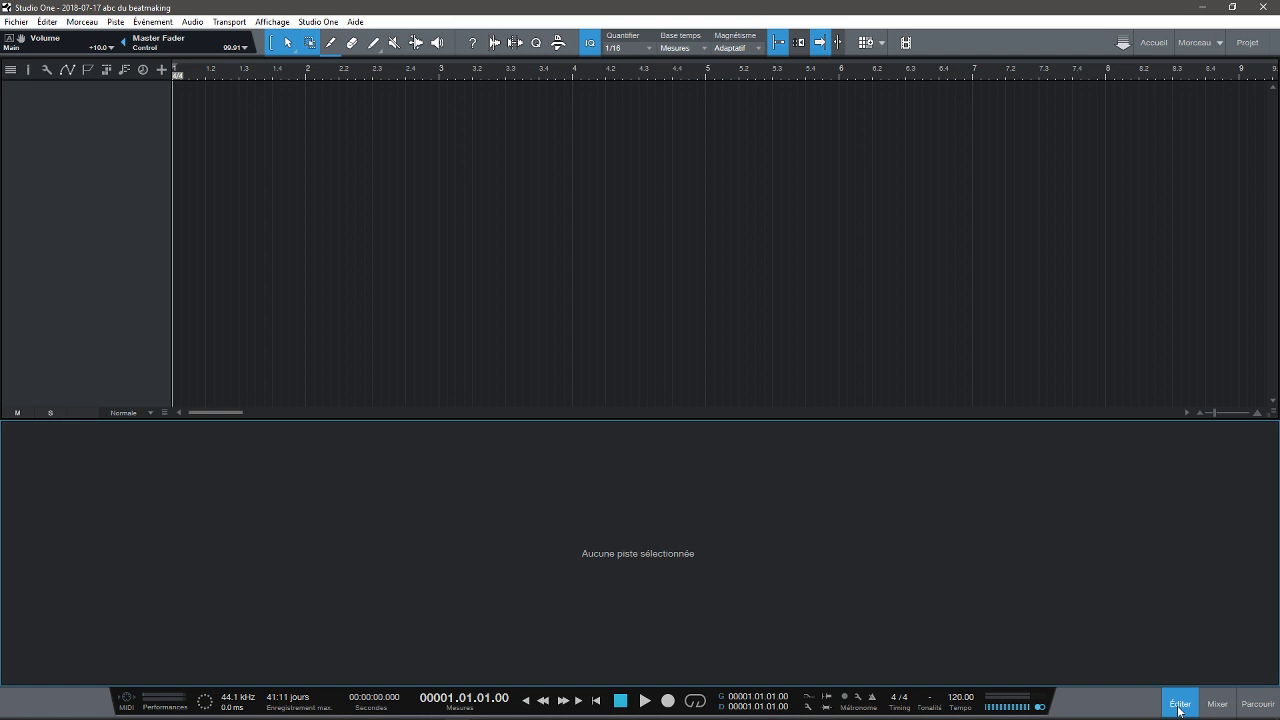
{"action": "left_click", "coordinate": [1217, 706]}
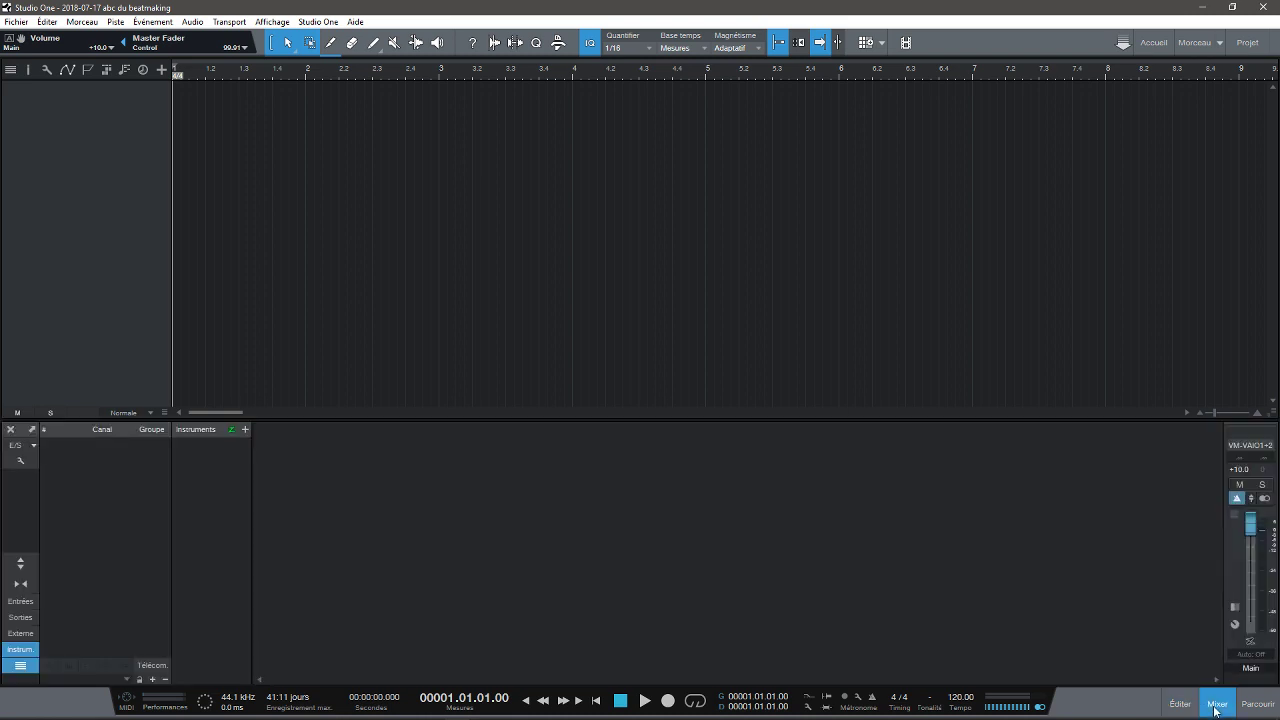
{"action": "left_click", "coordinate": [1257, 706]}
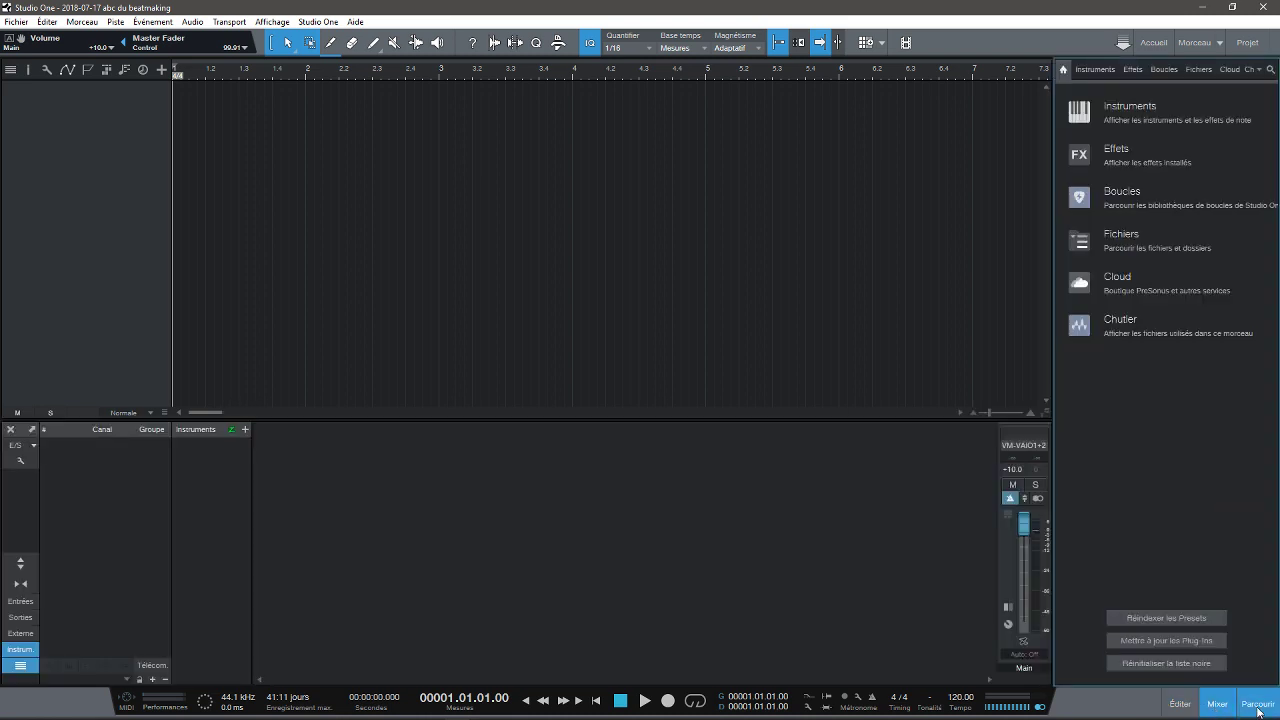
{"action": "left_click", "coordinate": [1217, 705]}
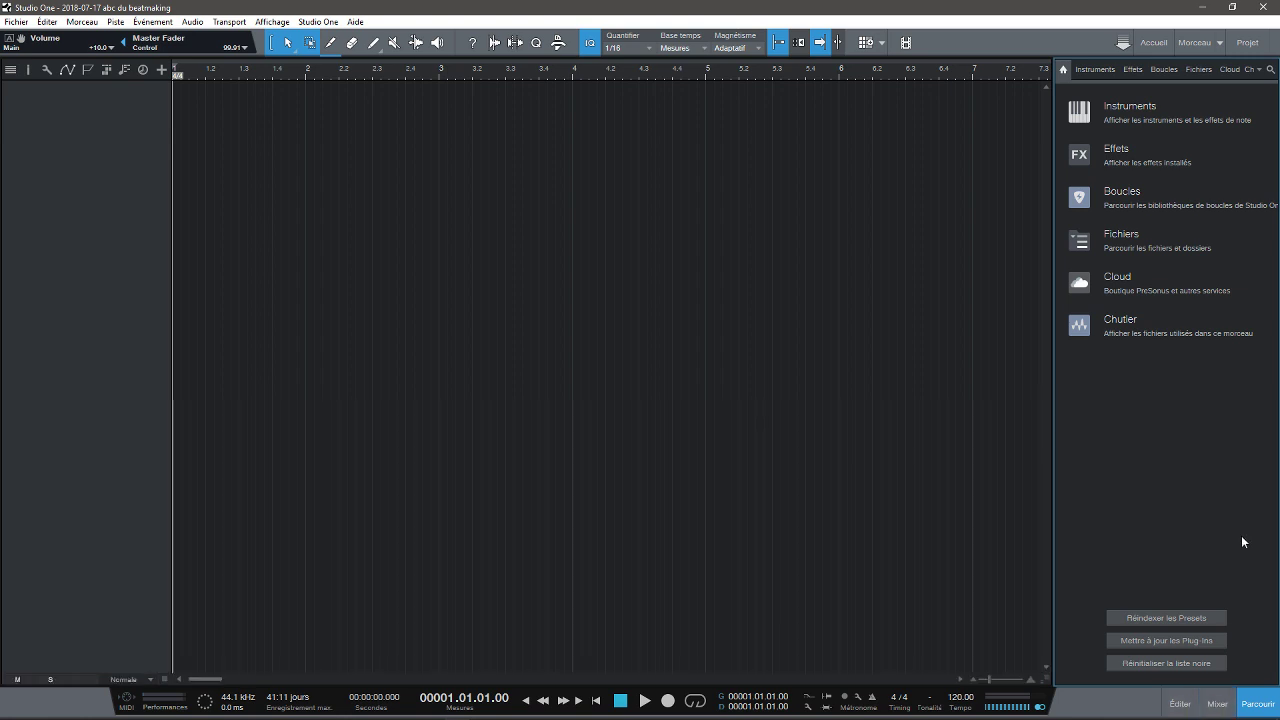
View the instruments in the browser sorted by type and return to sorting by vendor.
{"action": "left_click", "coordinate": [1095, 69]}
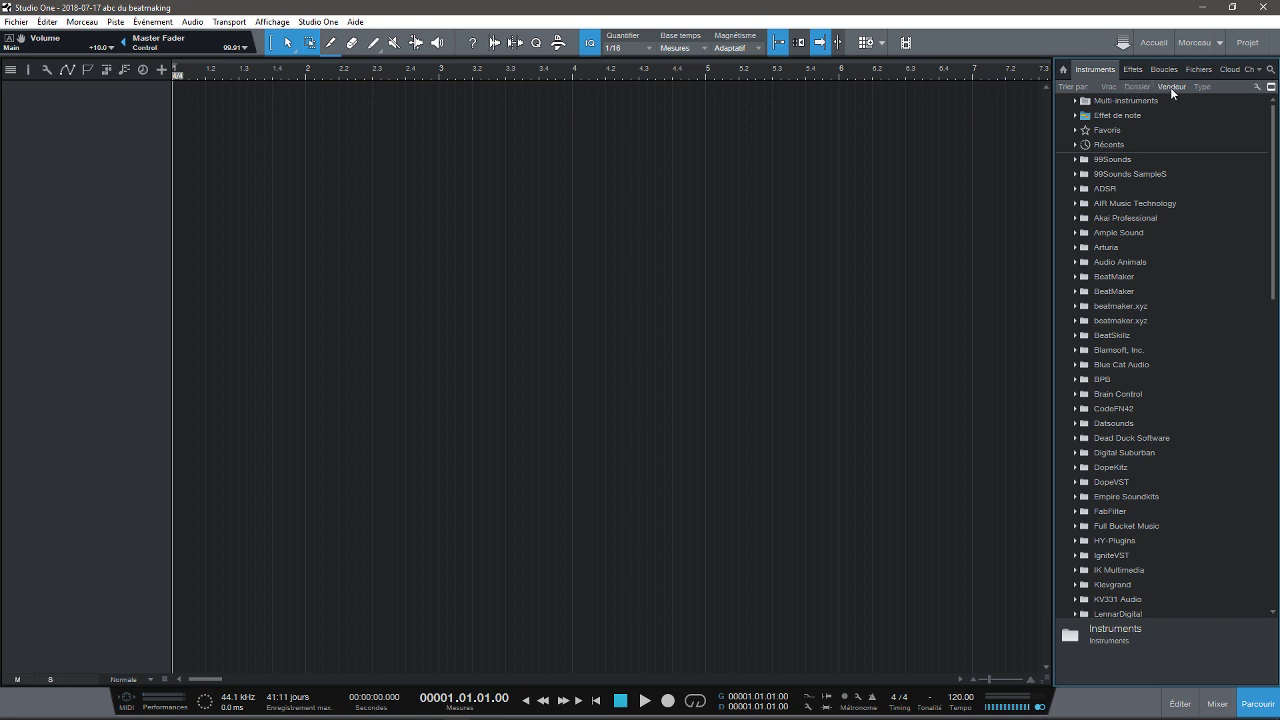
{"action": "left_click", "coordinate": [1199, 87]}
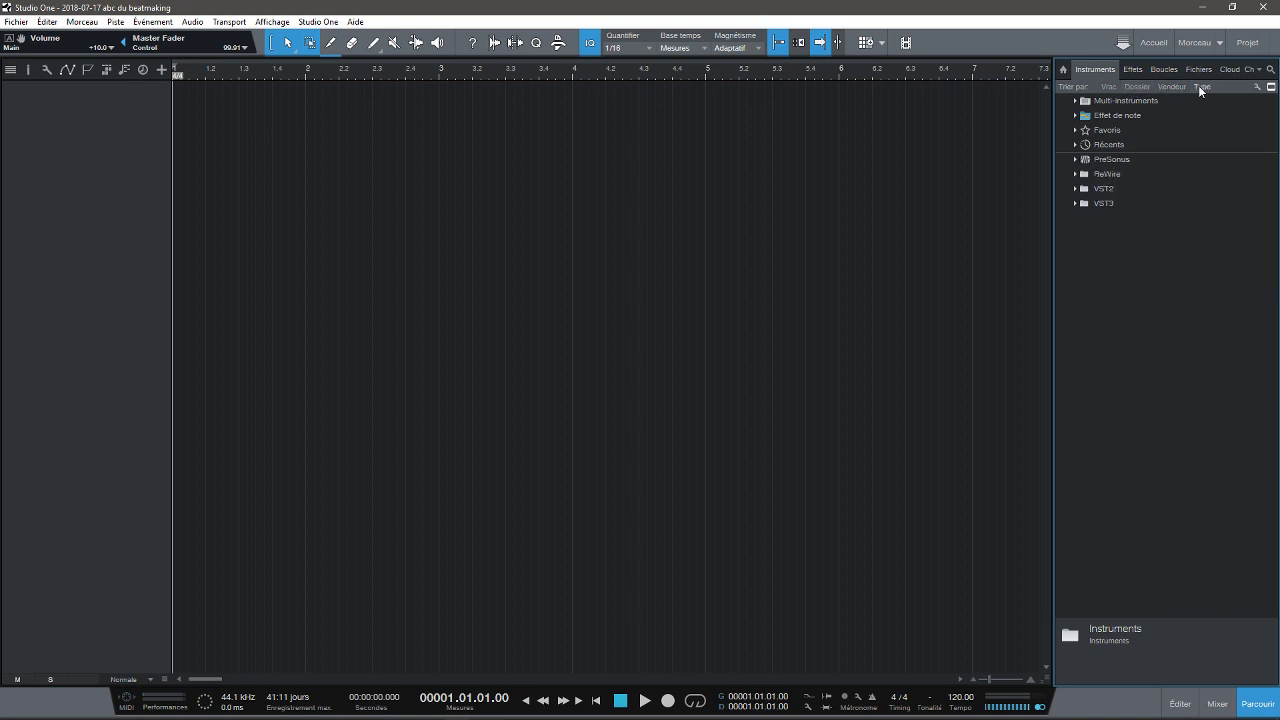
{"action": "left_click", "coordinate": [1172, 87]}
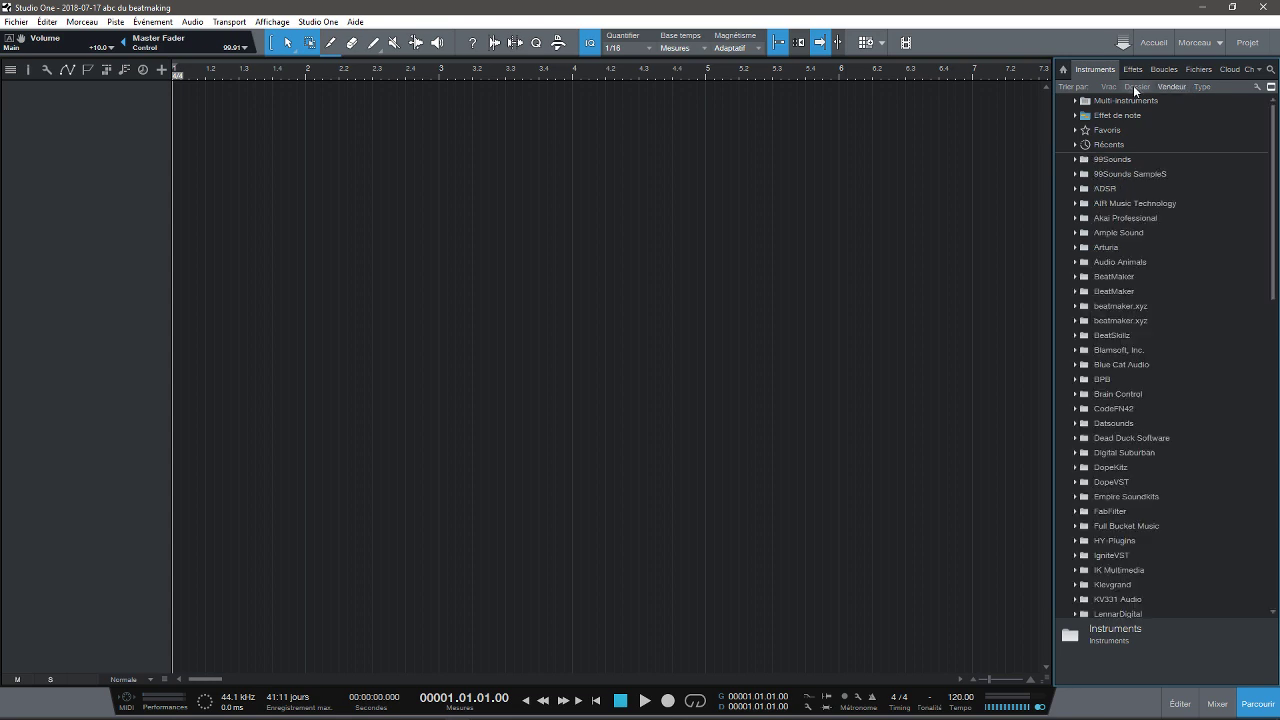
Browse the effects sorted by vendor and examine the plug-ins in the PreSonus folder.
{"action": "left_click", "coordinate": [1130, 70]}
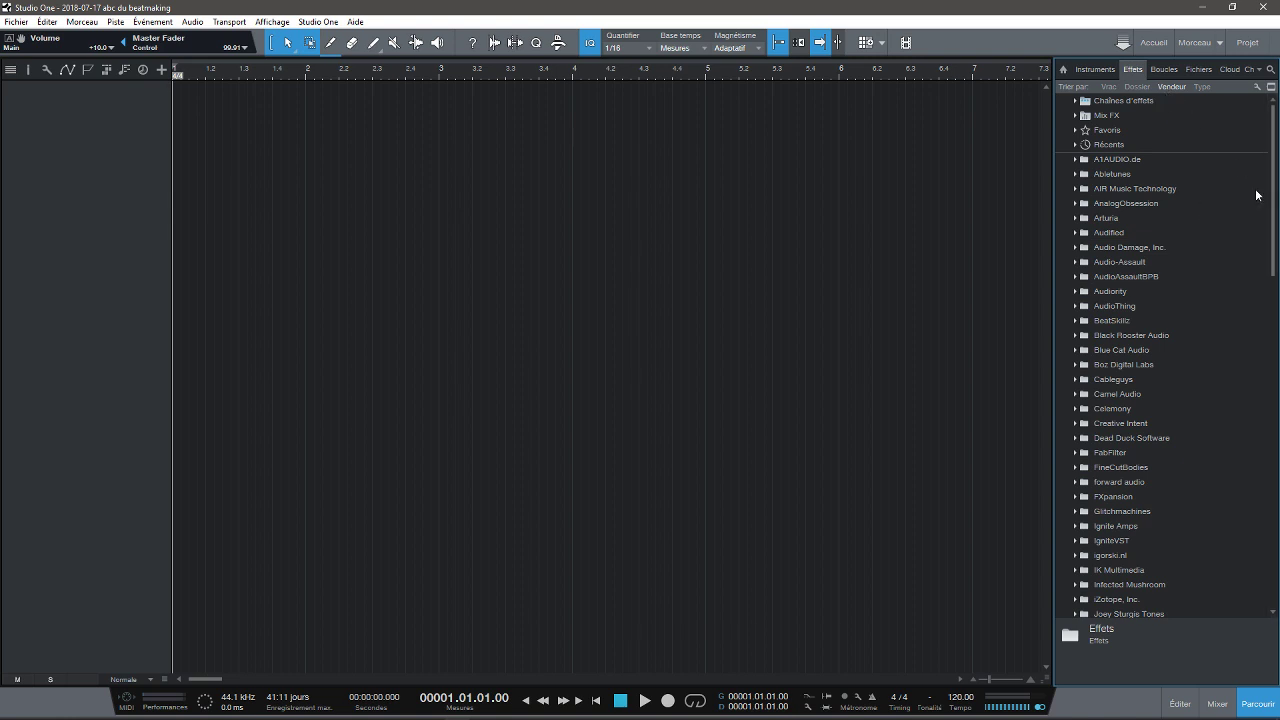
{"action": "scroll", "coordinate": [1276, 203], "scroll_direction": "down", "scroll_amount": 4}
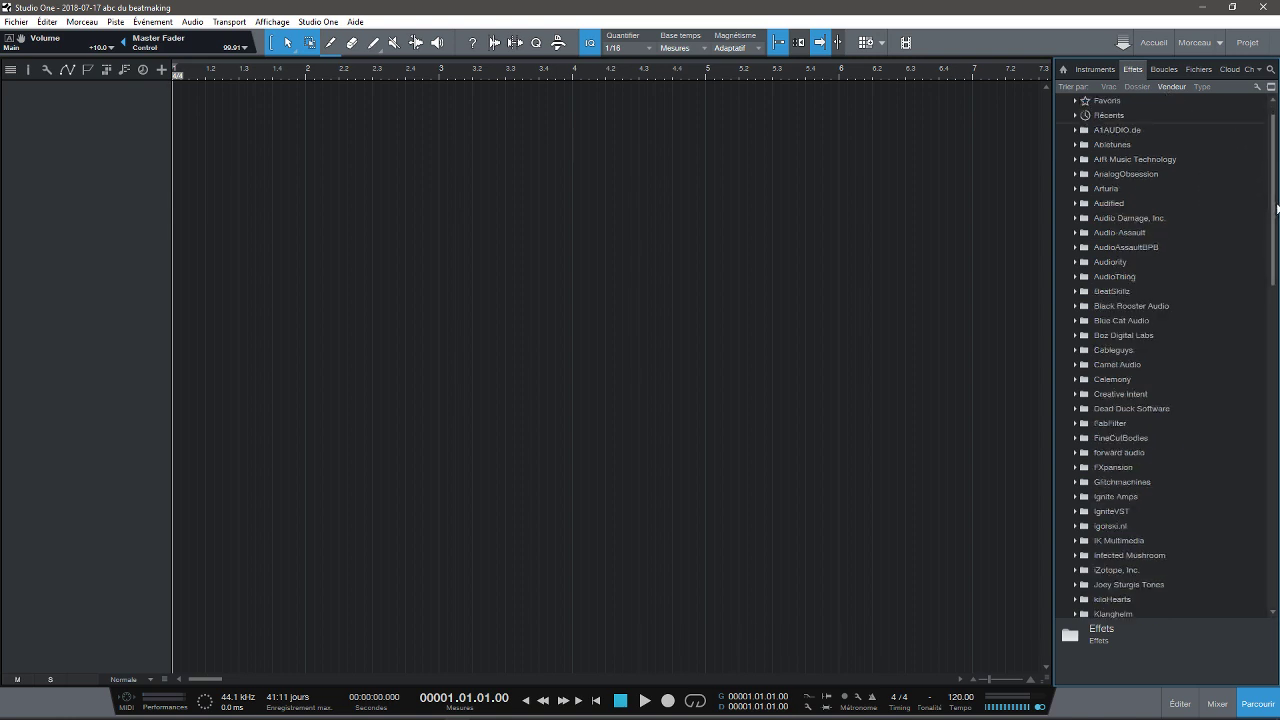
{"action": "scroll", "coordinate": [1068, 612], "scroll_direction": "down", "scroll_amount": 8}
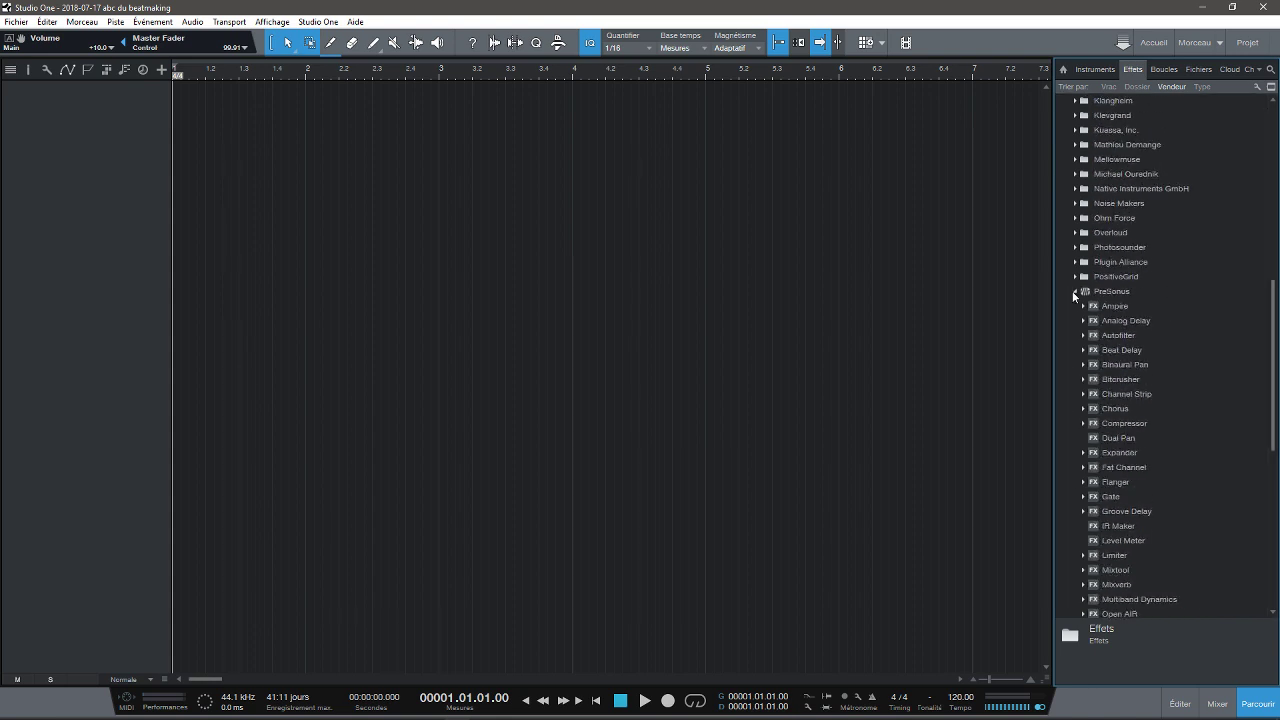
{"action": "left_click", "coordinate": [1075, 291]}
{"action": "left_click", "coordinate": [1108, 293]}
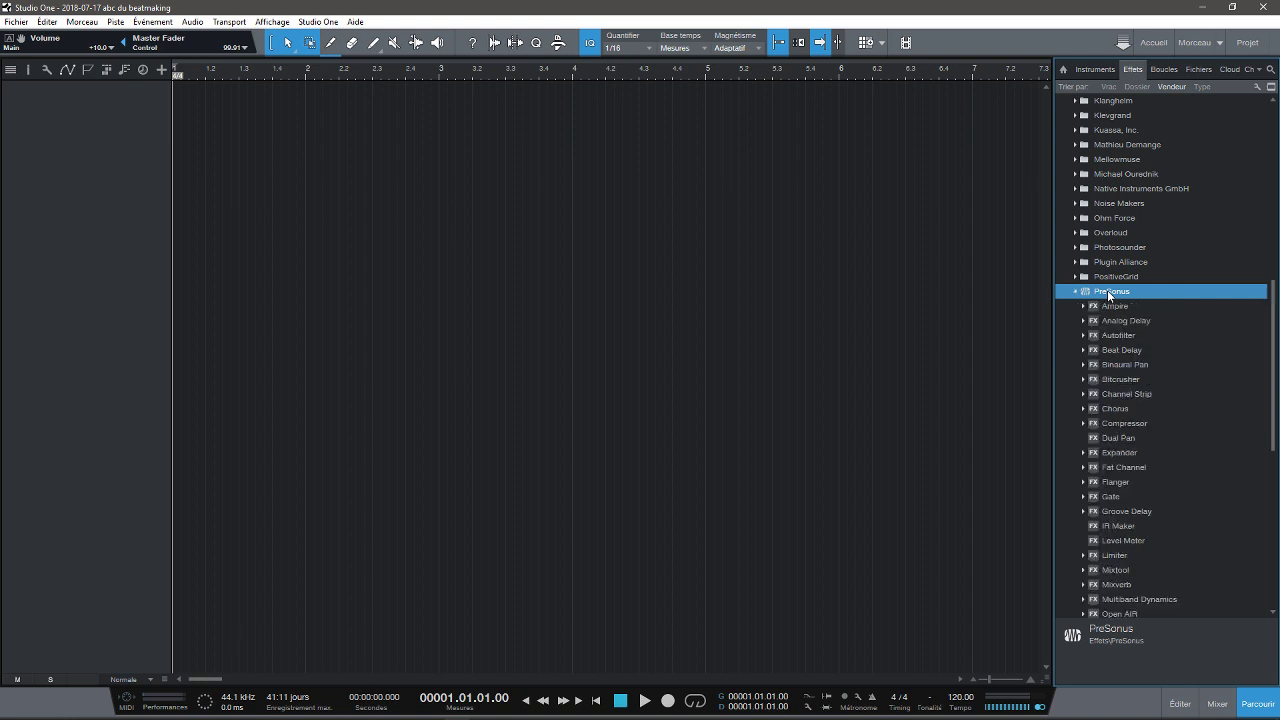
Find Impact in the PreSonus folder of the instruments and add it to the arrangement as a new instrument track.
{"action": "left_click", "coordinate": [1096, 70]}
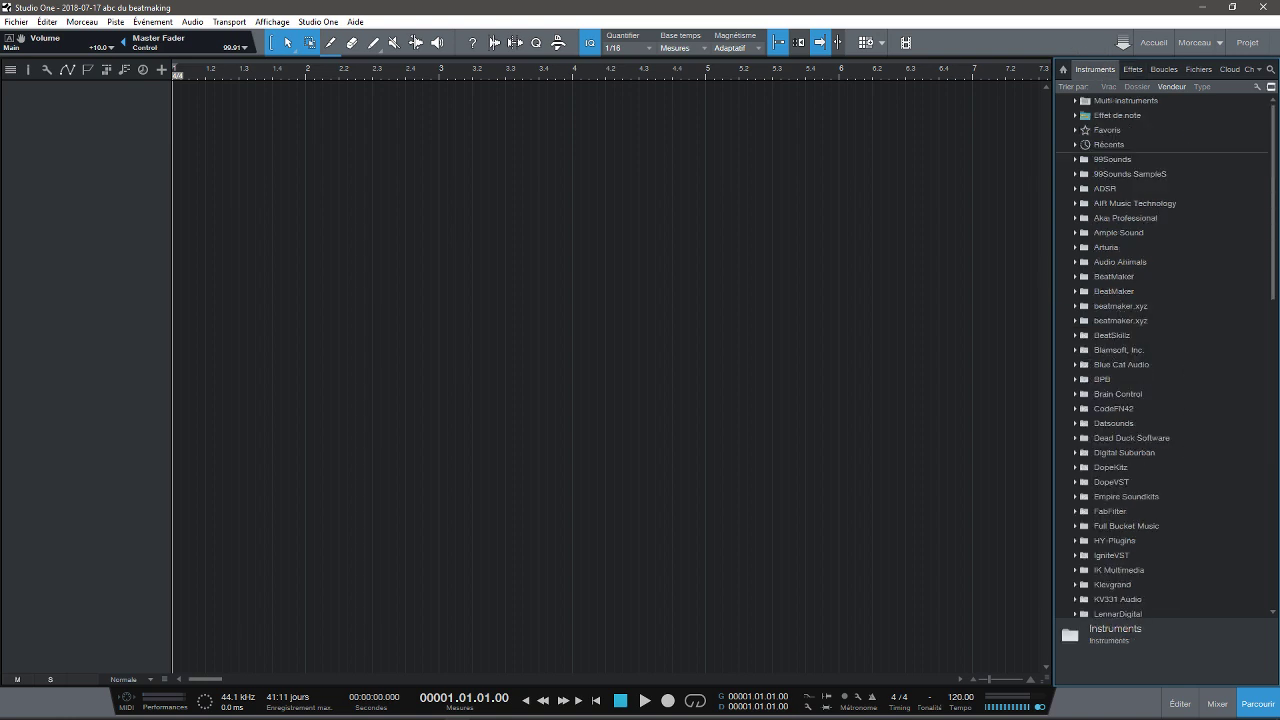
{"action": "scroll", "coordinate": [1262, 281], "scroll_direction": "down", "scroll_amount": 8}
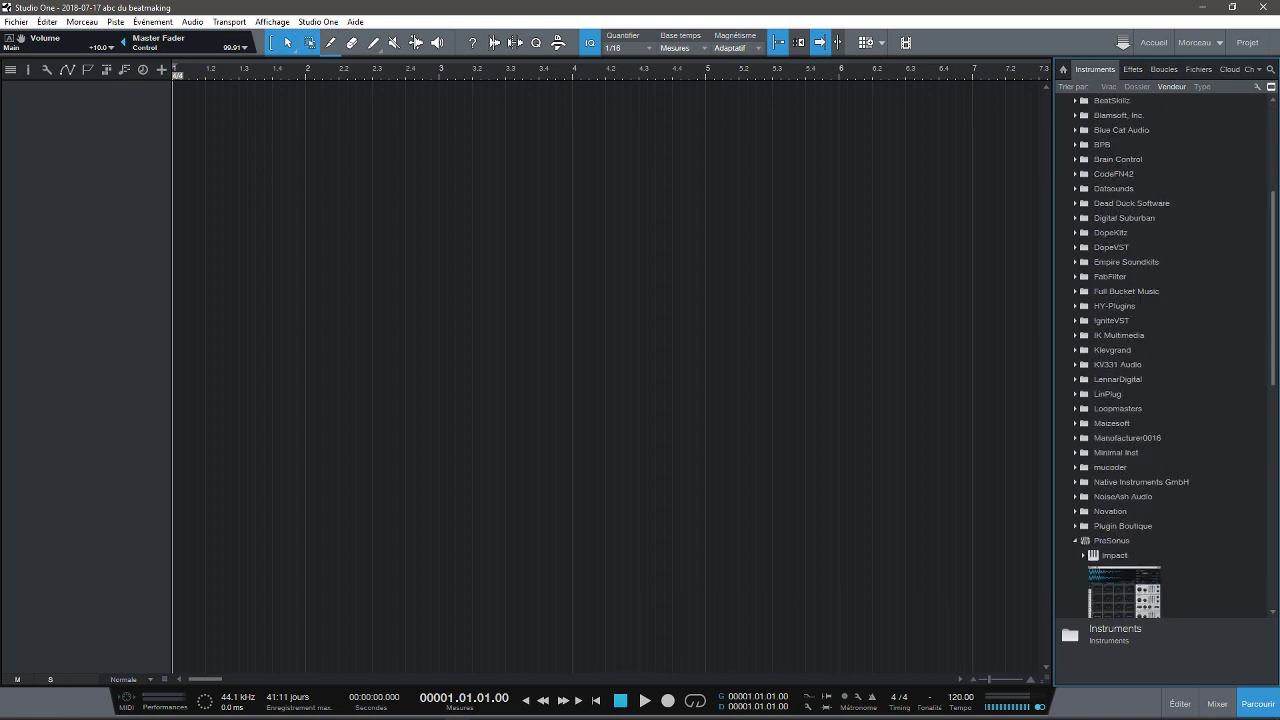
{"action": "scroll", "coordinate": [1236, 421], "scroll_direction": "down", "scroll_amount": 1}
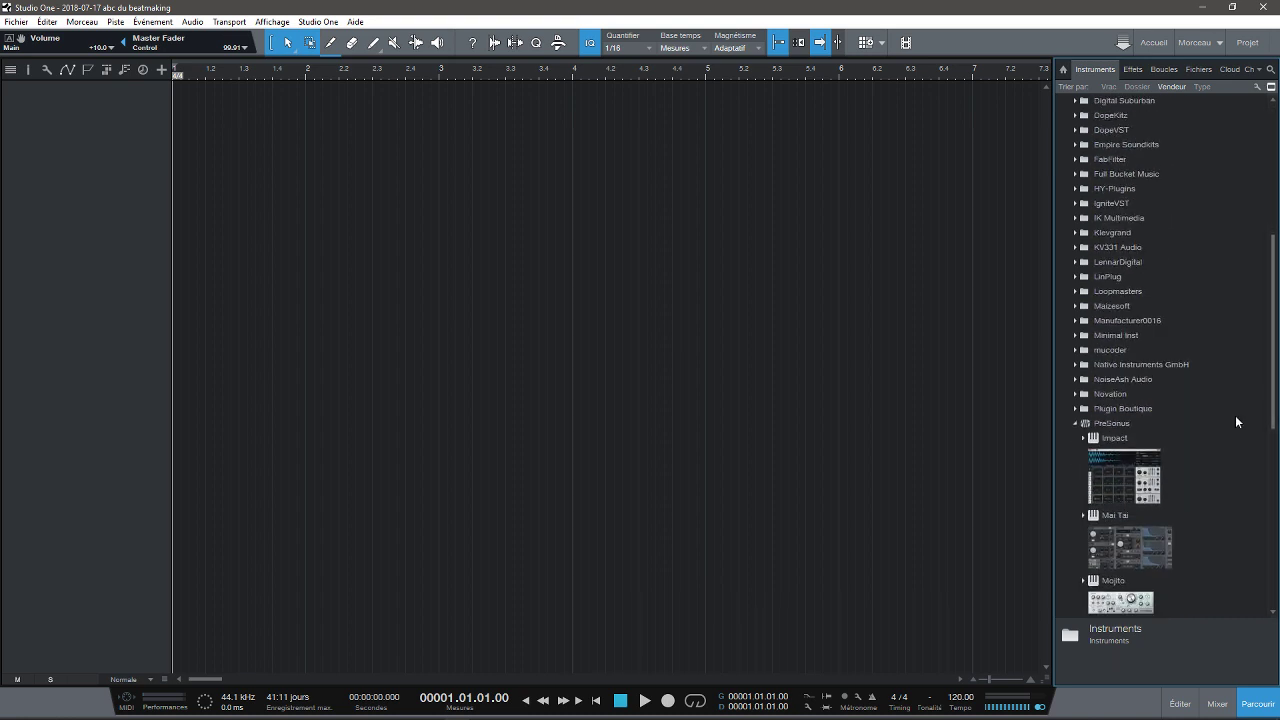
{"action": "left_click", "coordinate": [1074, 424]}
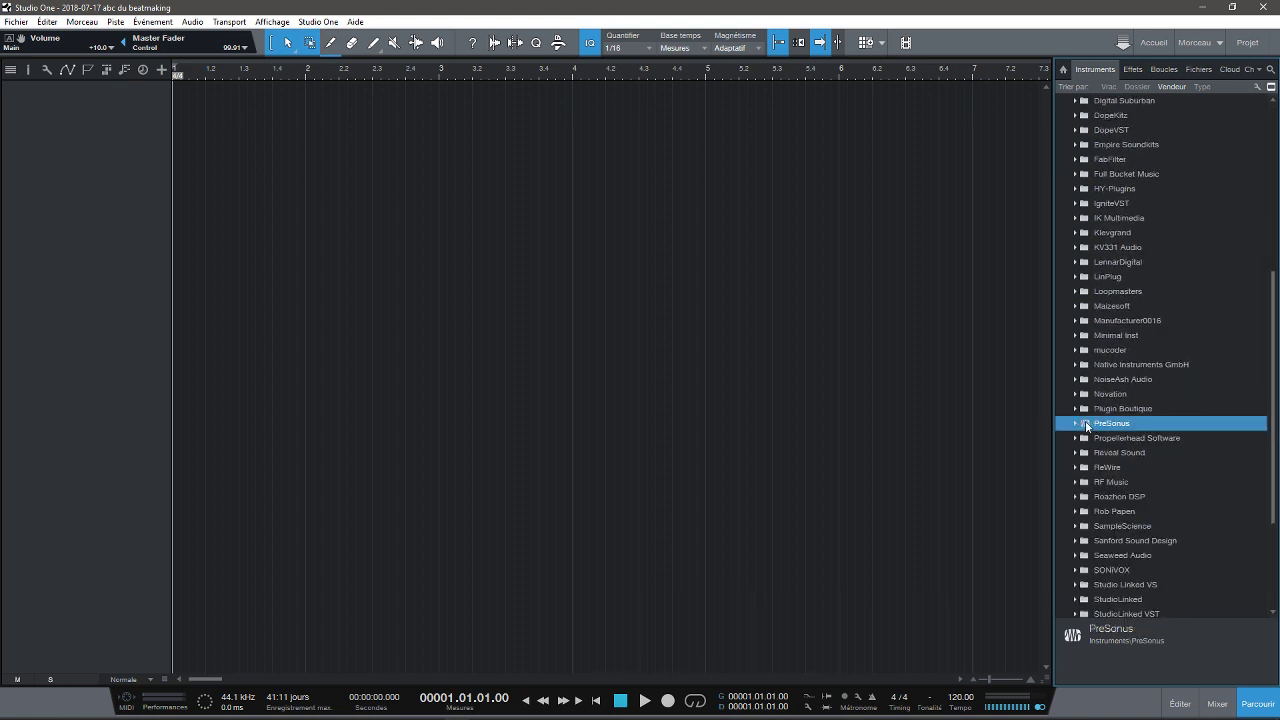
{"action": "double_click", "coordinate": [1111, 428]}
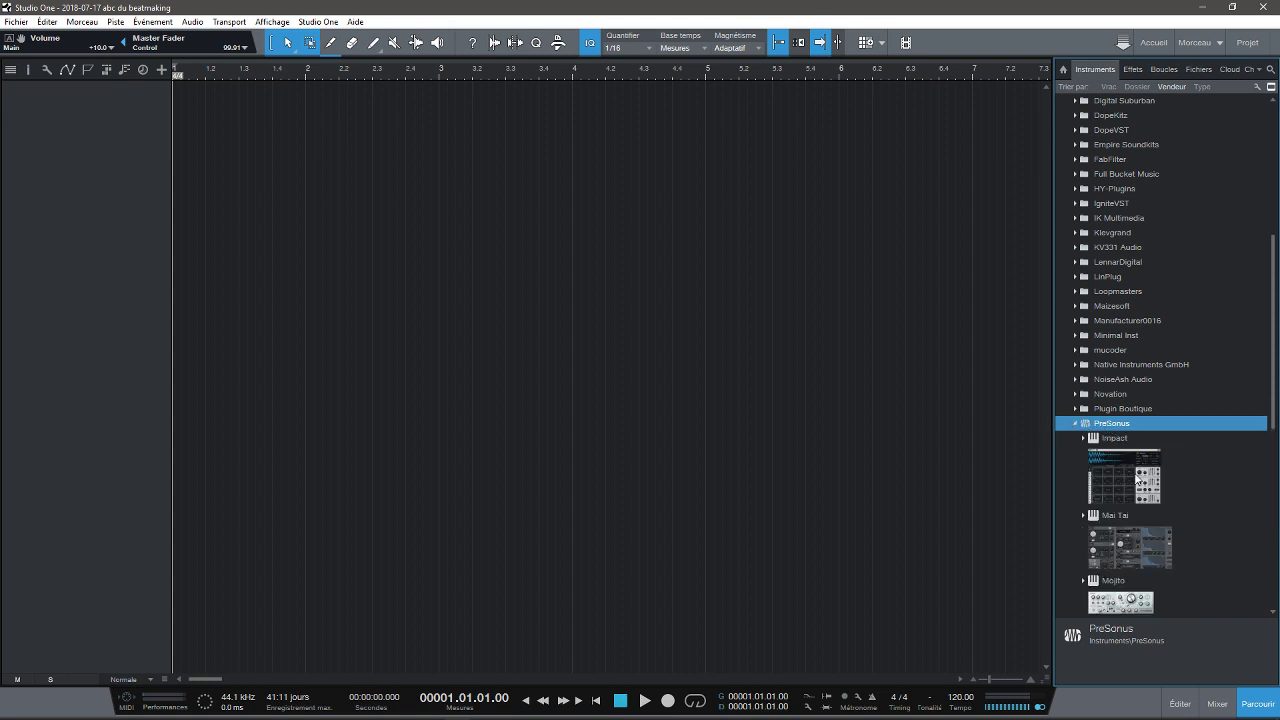
{"action": "left_click_drag", "start_coordinate": [1276, 386], "coordinate": [1277, 429]}
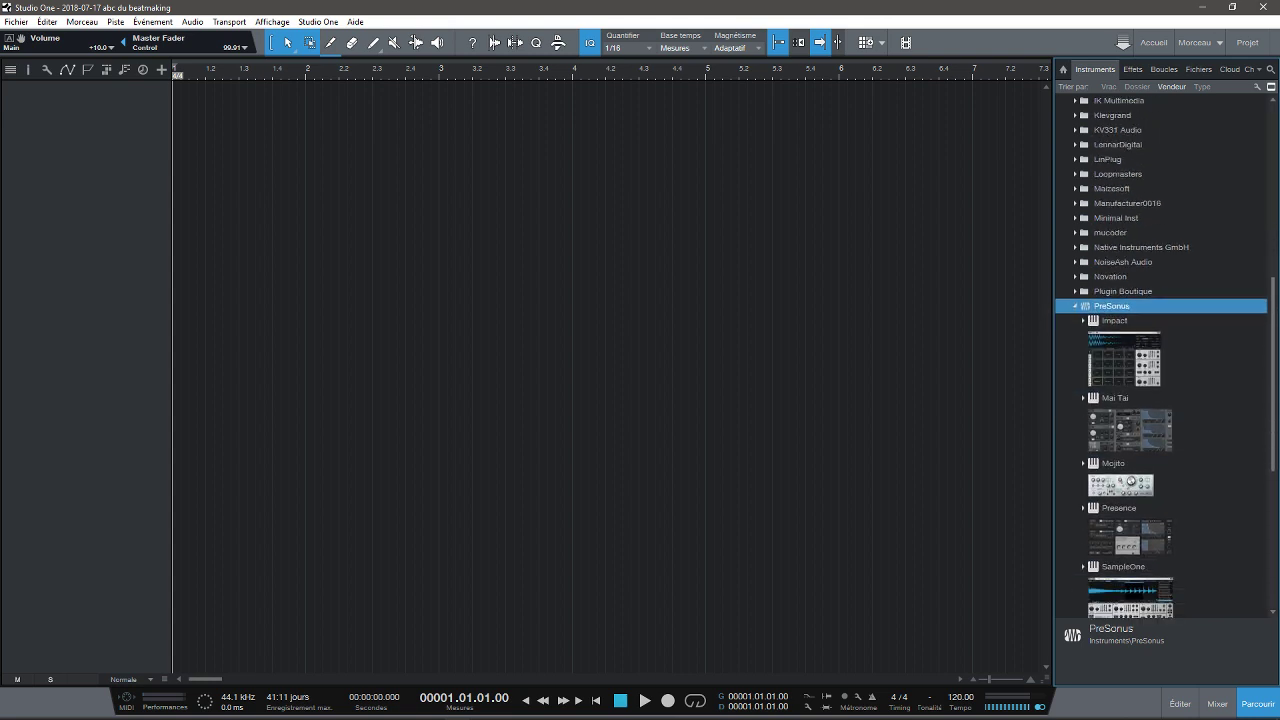
{"action": "scroll", "coordinate": [1150, 333], "scroll_direction": "down", "scroll_amount": 1}
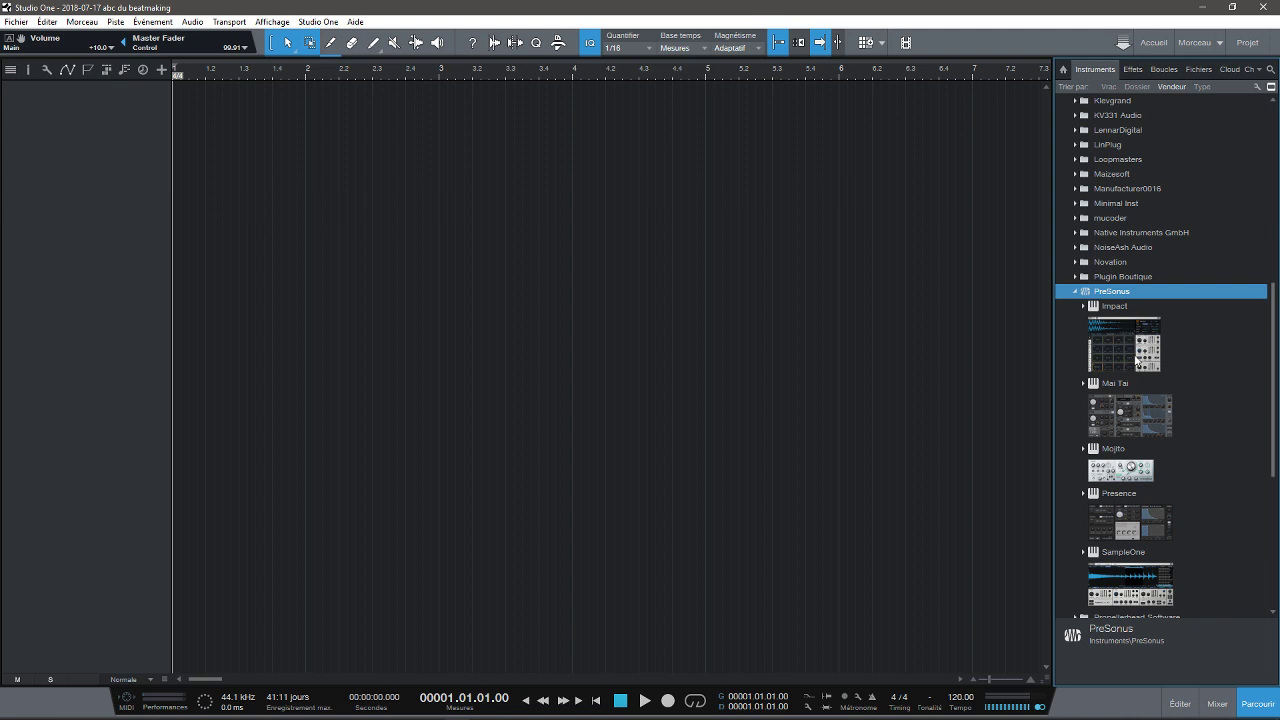
{"action": "left_click_drag", "start_coordinate": [1136, 360], "coordinate": [766, 234]}
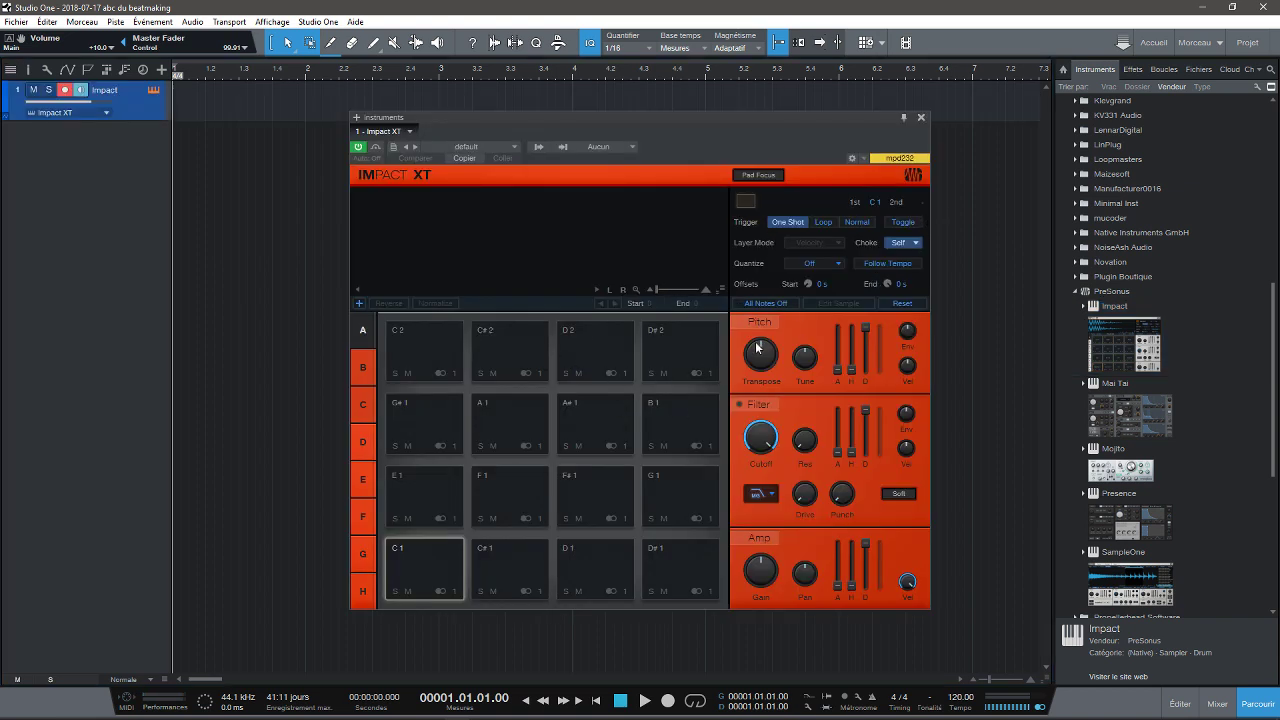
Switch the Impact XT interface colour to blue and look through pad banks B to H, returning to bank A.
{"action": "left_click", "coordinate": [910, 176]}
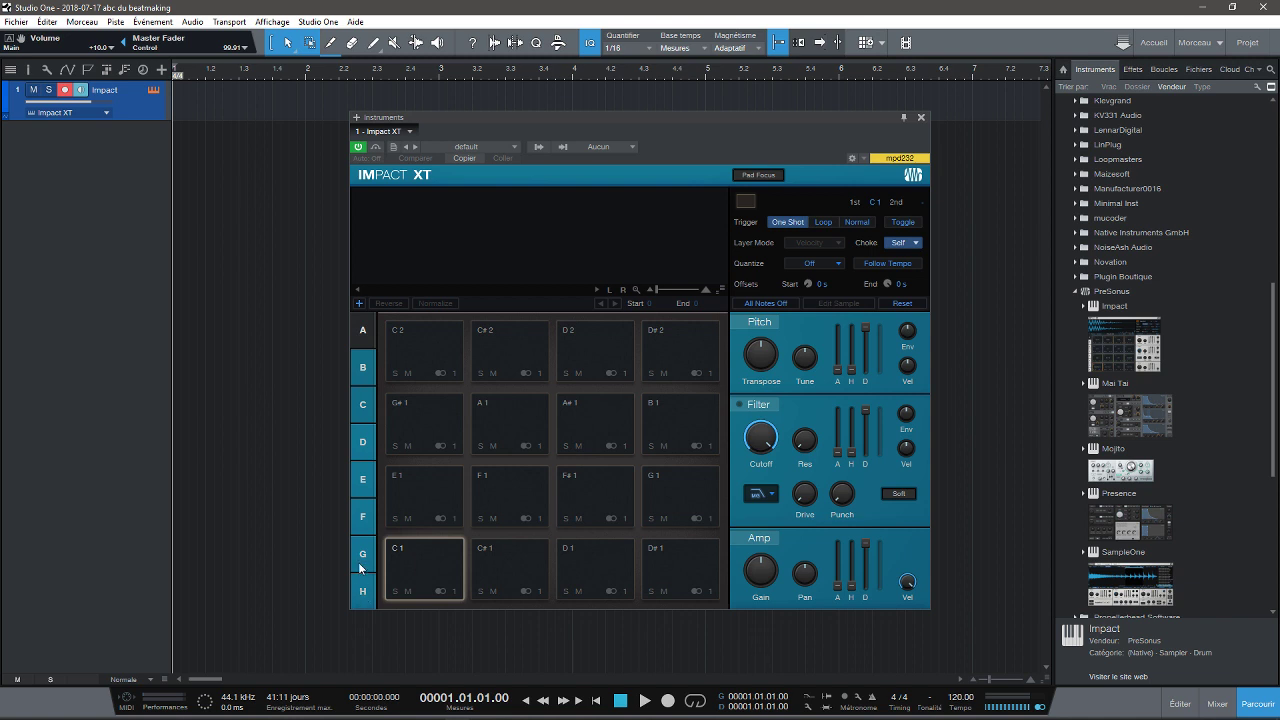
{"action": "left_click", "coordinate": [368, 369]}
{"action": "left_click", "coordinate": [369, 402]}
{"action": "left_click", "coordinate": [370, 452]}
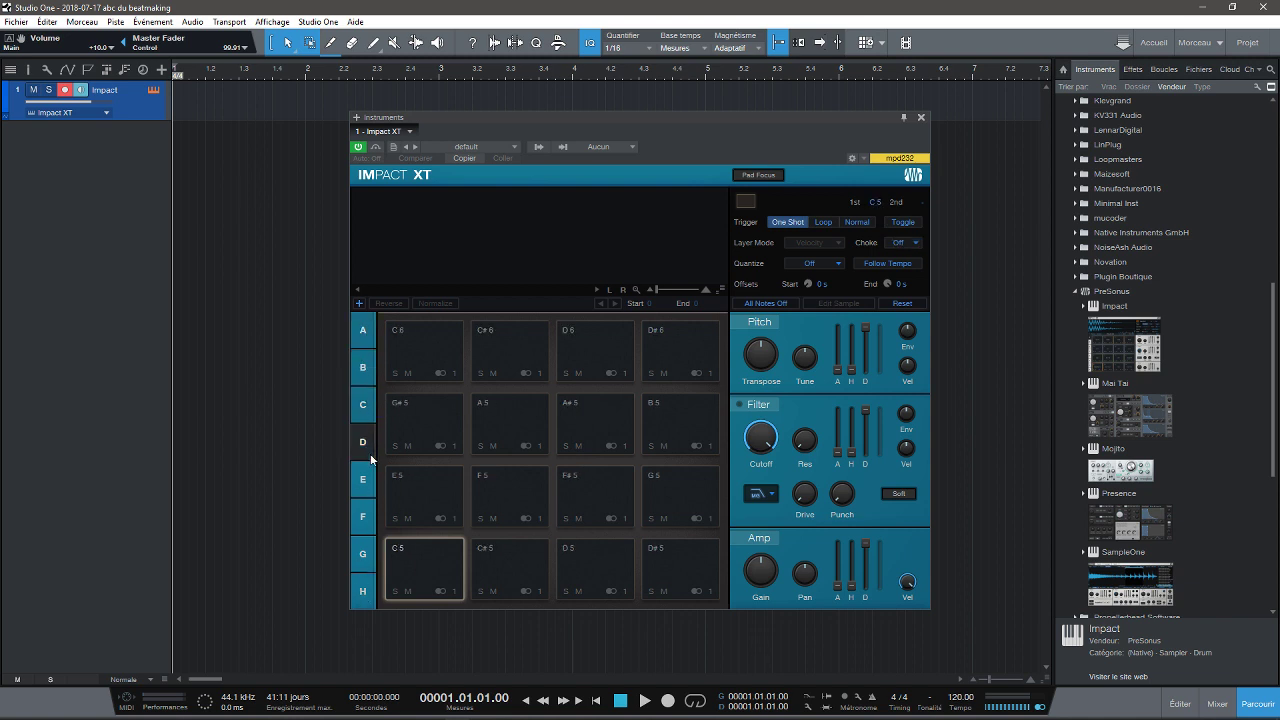
{"action": "left_click", "coordinate": [369, 488]}
{"action": "left_click", "coordinate": [366, 524]}
{"action": "left_click", "coordinate": [362, 566]}
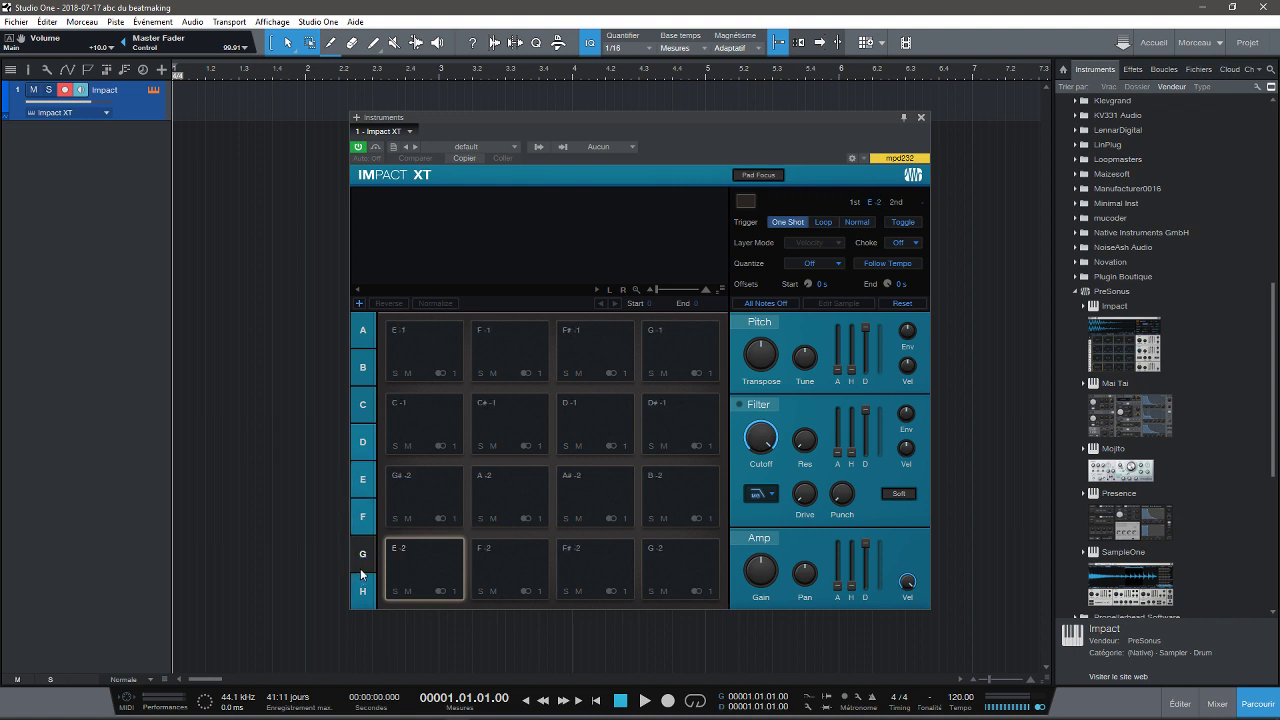
{"action": "left_click", "coordinate": [361, 591]}
{"action": "left_click", "coordinate": [370, 334]}
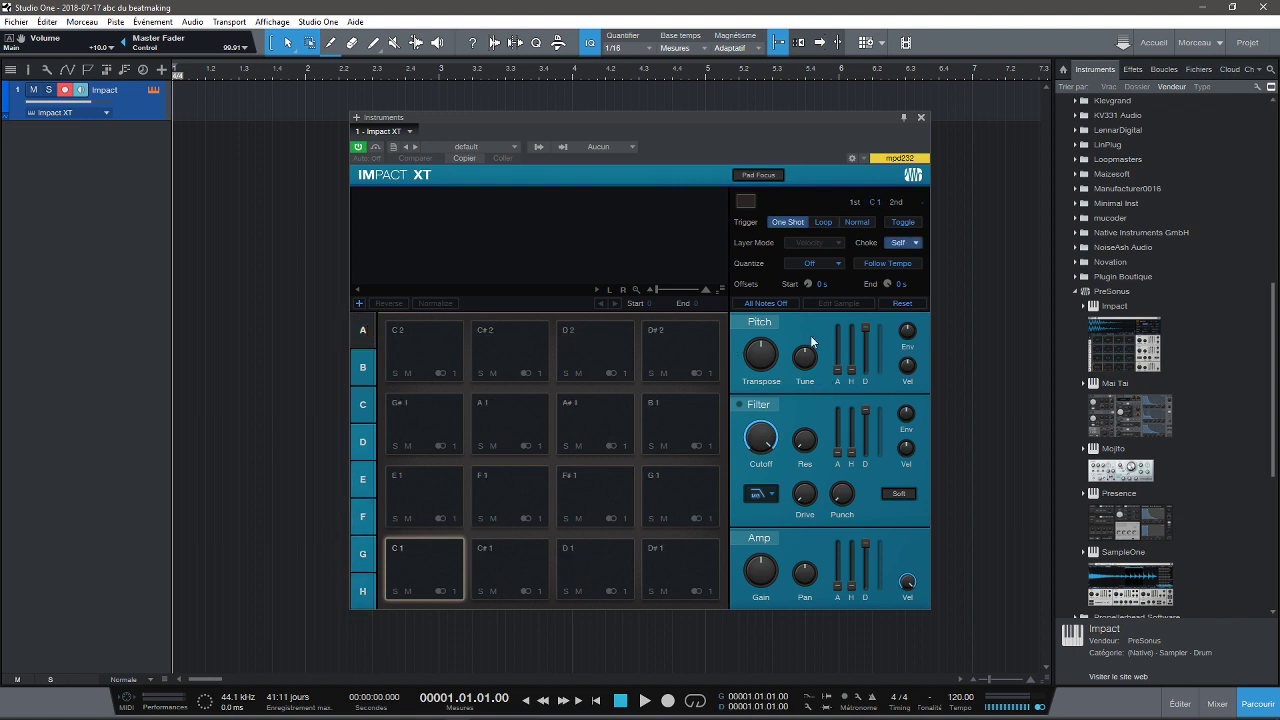
Close the Impact XT window and add the PreSonus Mai Tai synth to the arrangement as a second instrument track.
{"action": "left_click", "coordinate": [921, 119]}
{"action": "left_click_drag", "start_coordinate": [1127, 416], "coordinate": [815, 270]}
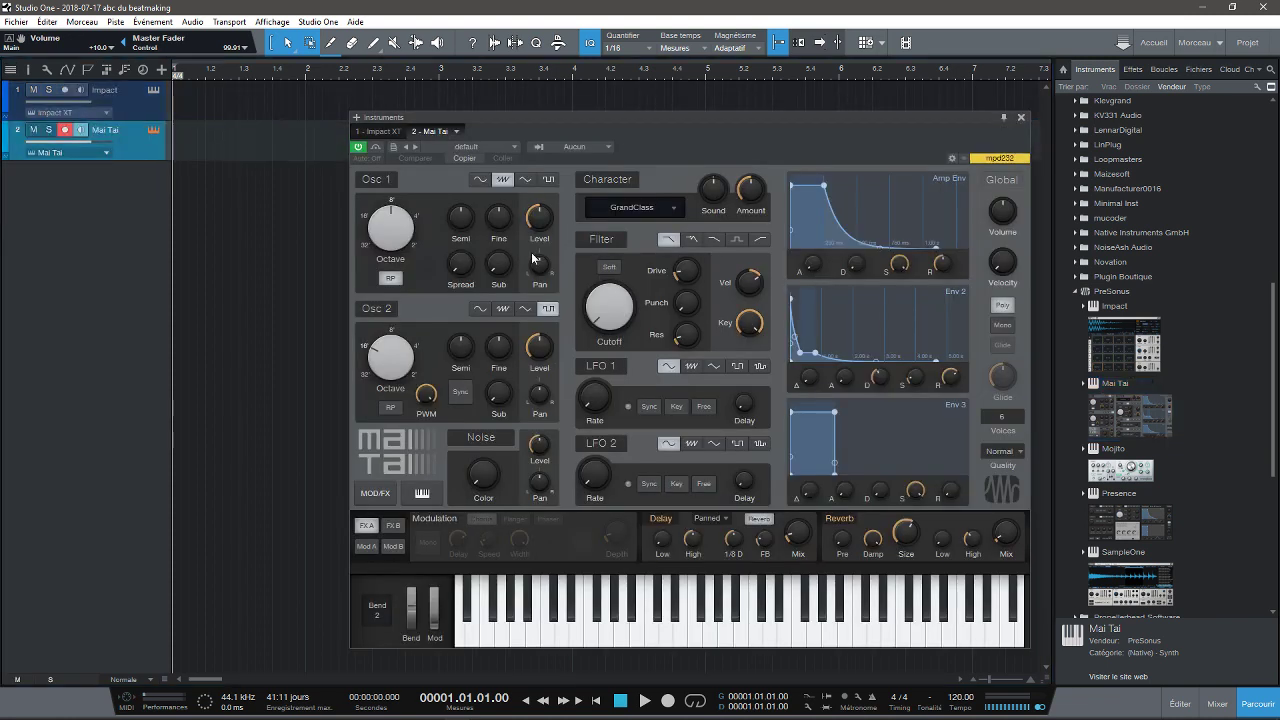
Look through the Mai Tai preset categories and its Bass presets, then close the instrument window.
{"action": "left_click", "coordinate": [468, 148]}
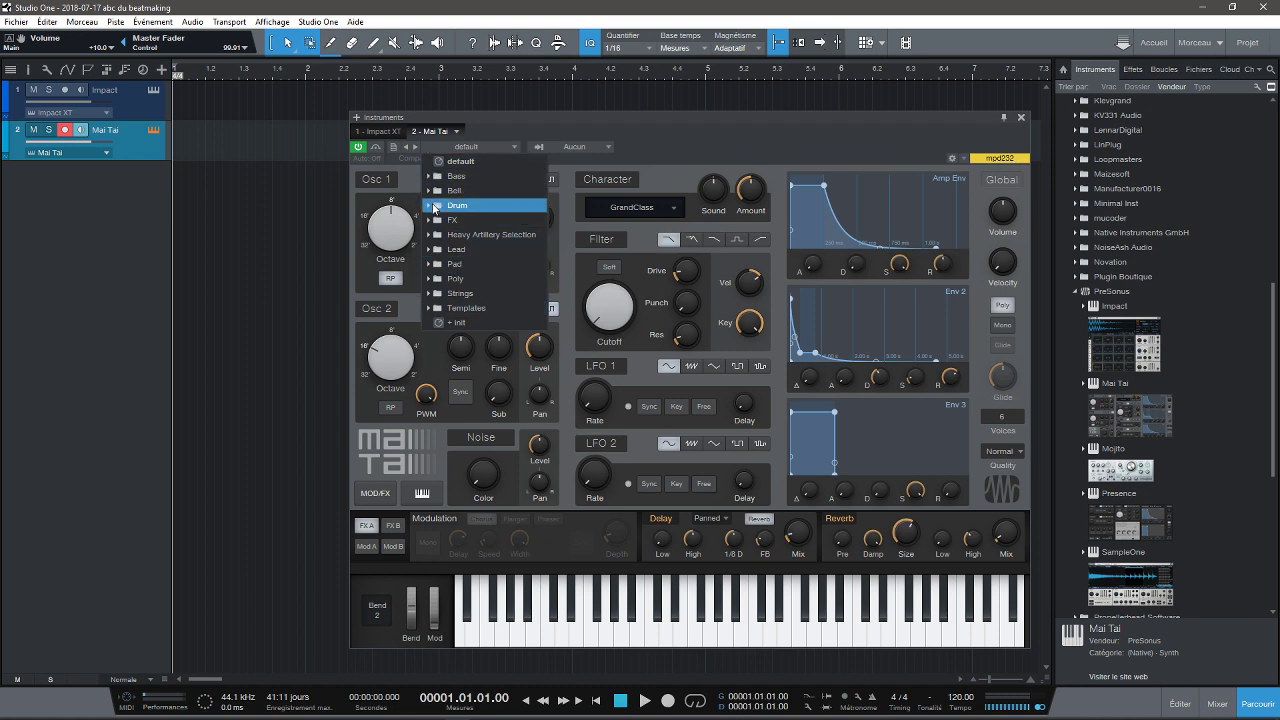
{"action": "left_click", "coordinate": [431, 180]}
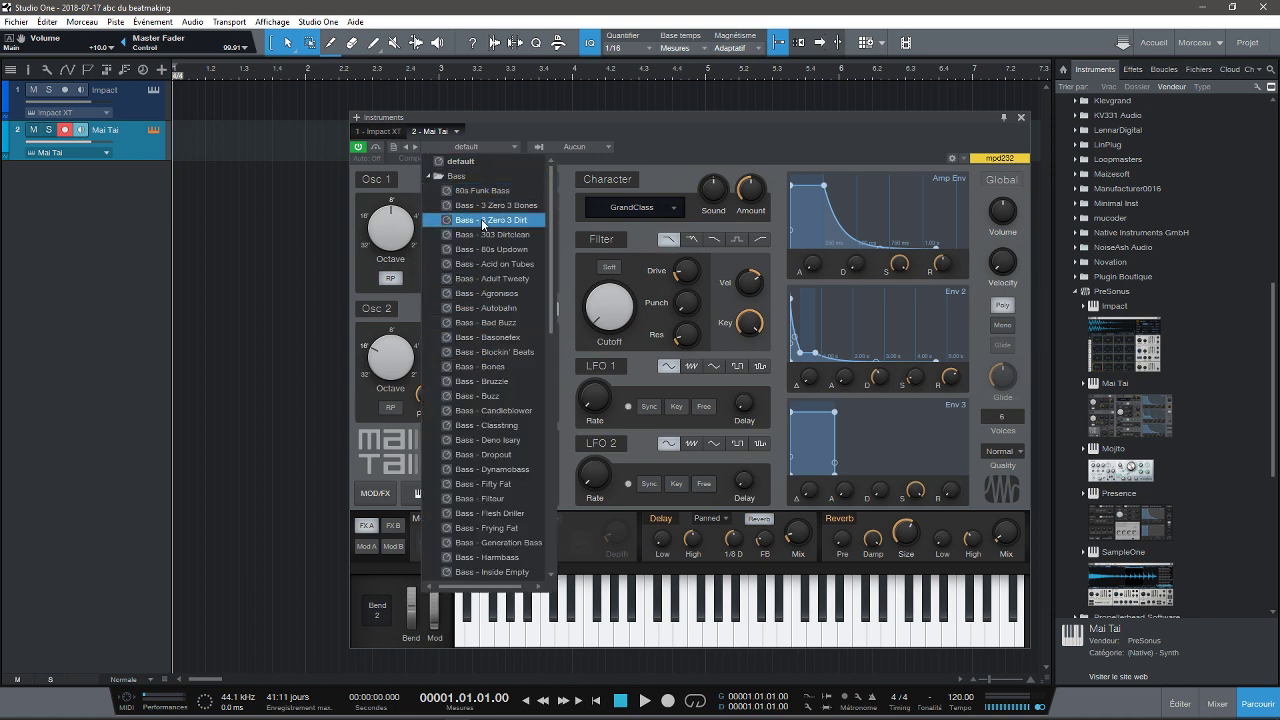
{"action": "left_click", "coordinate": [430, 177]}
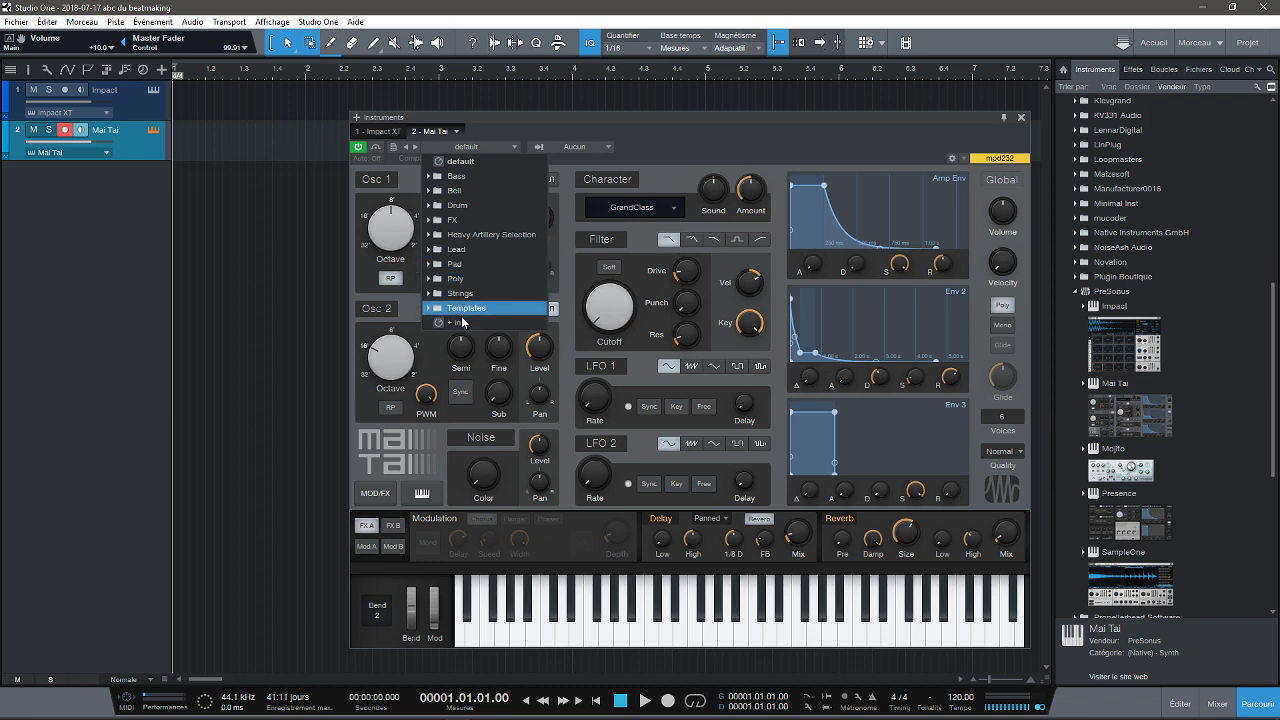
{"action": "left_click", "coordinate": [731, 147]}
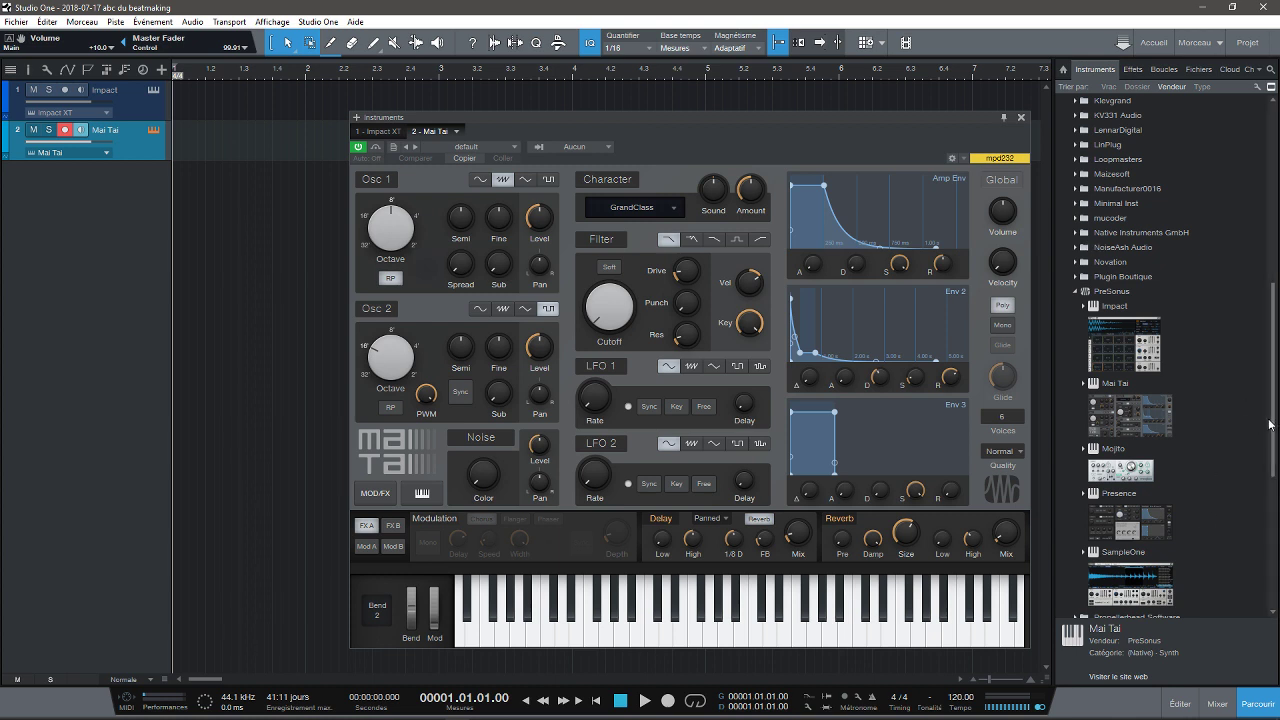
{"action": "left_click", "coordinate": [1021, 118]}
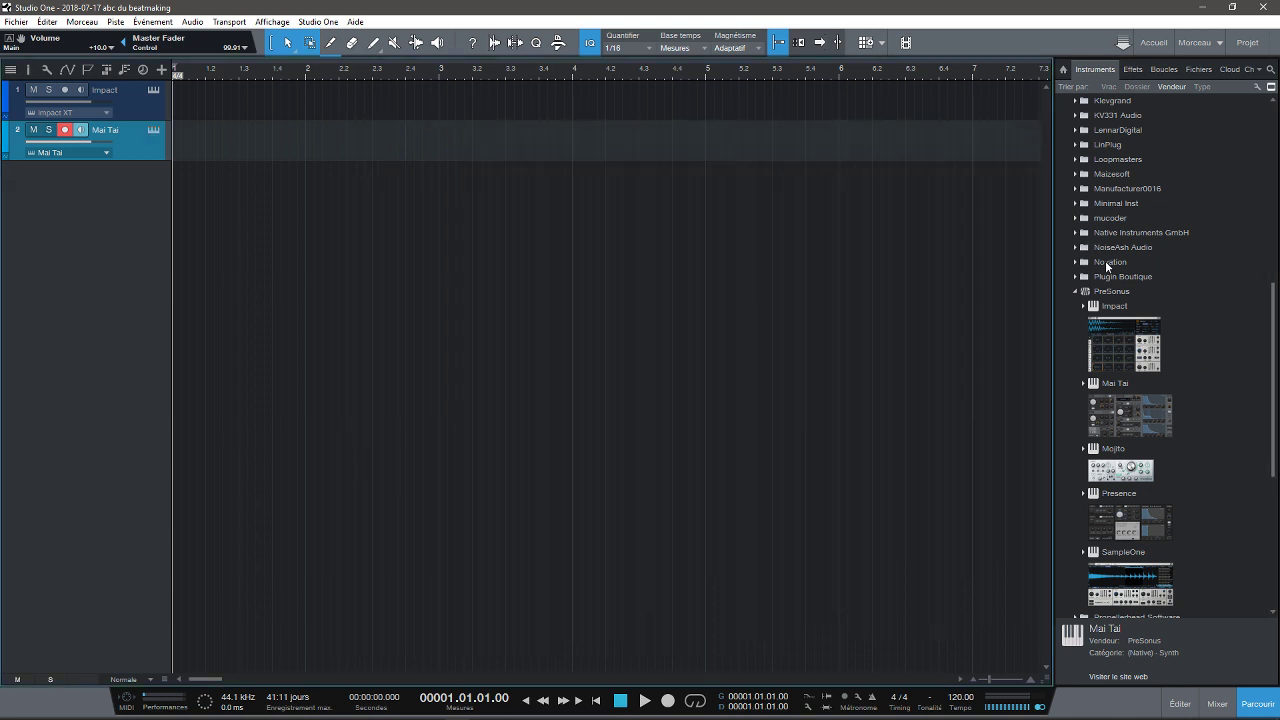
Reopen Impact XT from its track, look through its list of kit presets and close the instrument window.
{"action": "left_click", "coordinate": [149, 90]}
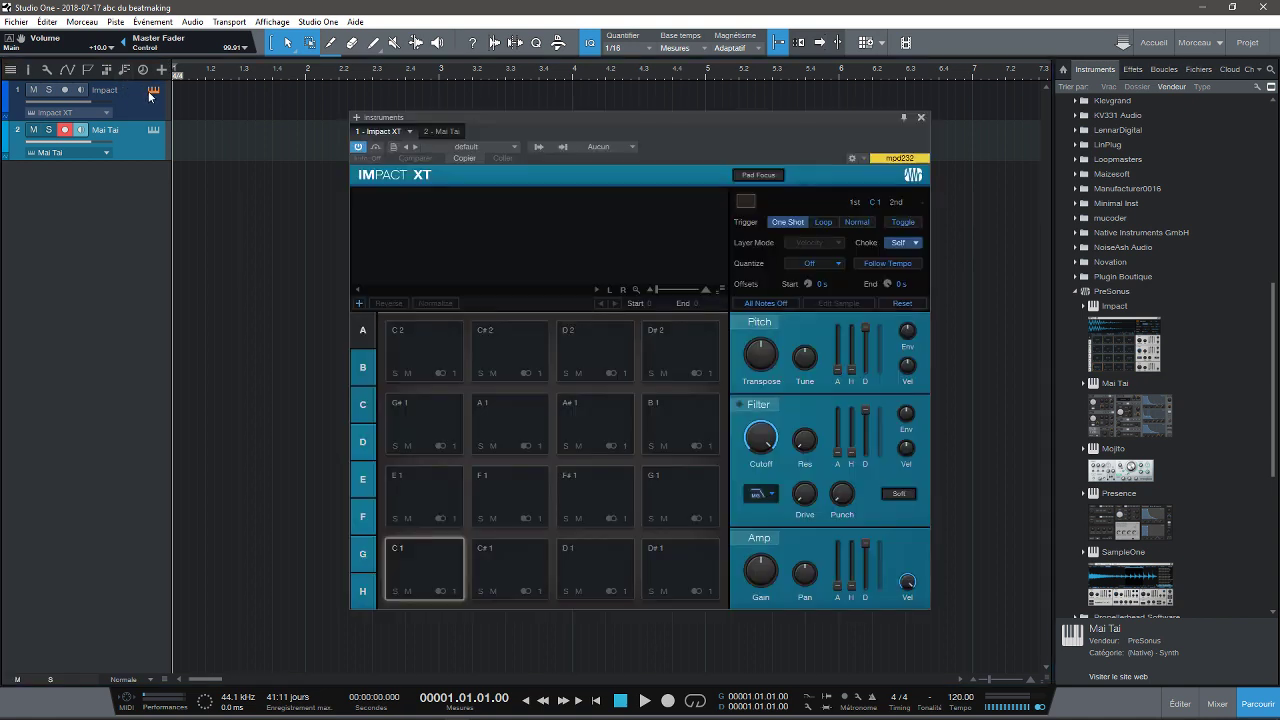
{"action": "left_click", "coordinate": [476, 147]}
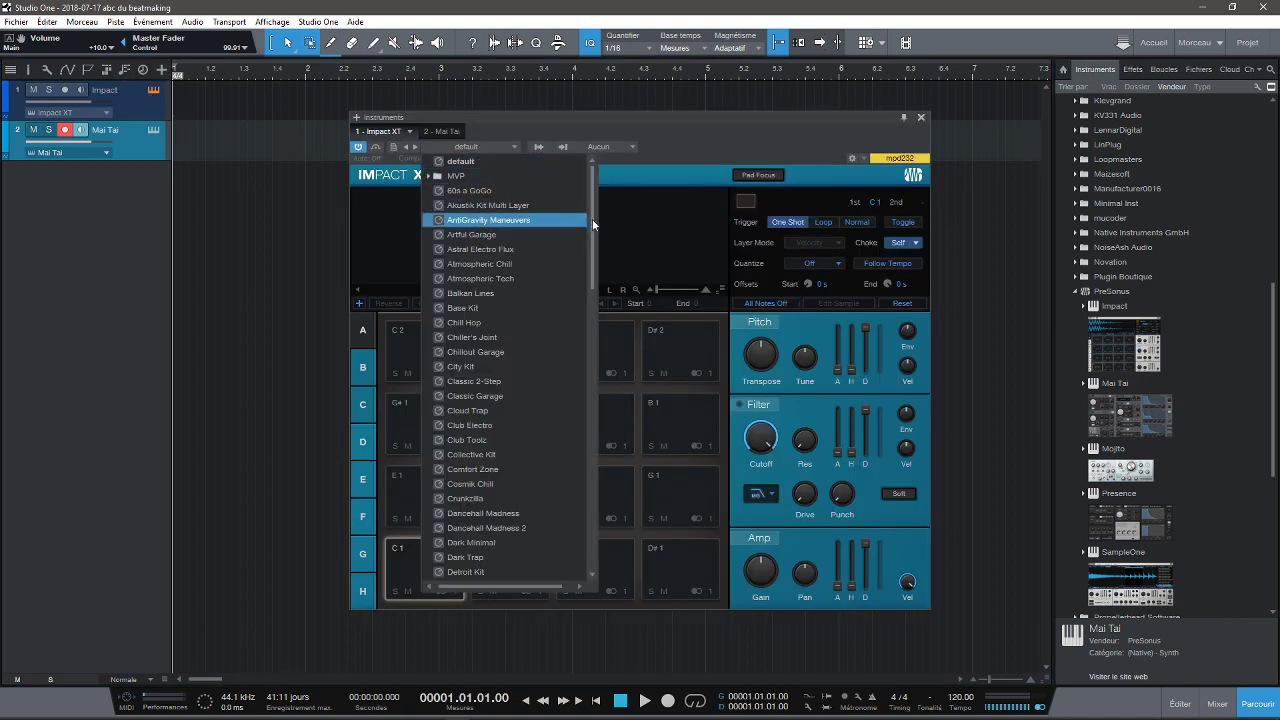
{"action": "left_click_drag", "start_coordinate": [592, 219], "coordinate": [625, 152]}
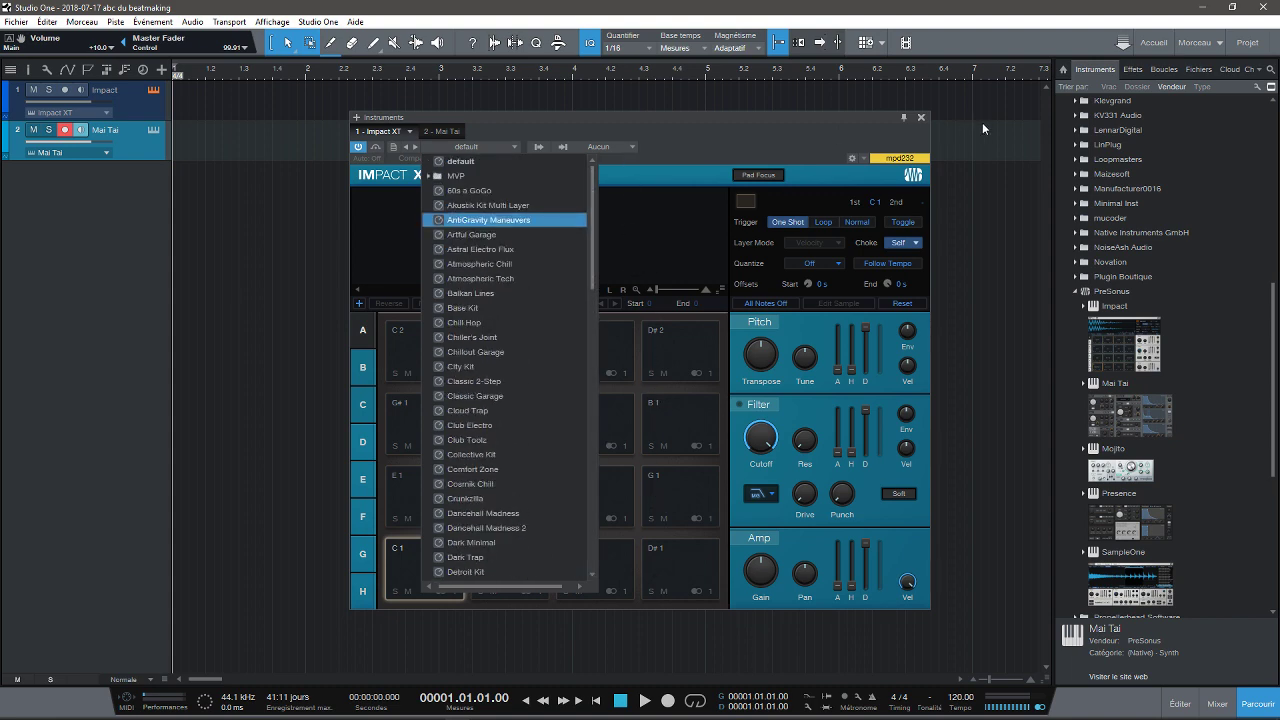
{"action": "left_click", "coordinate": [922, 119]}
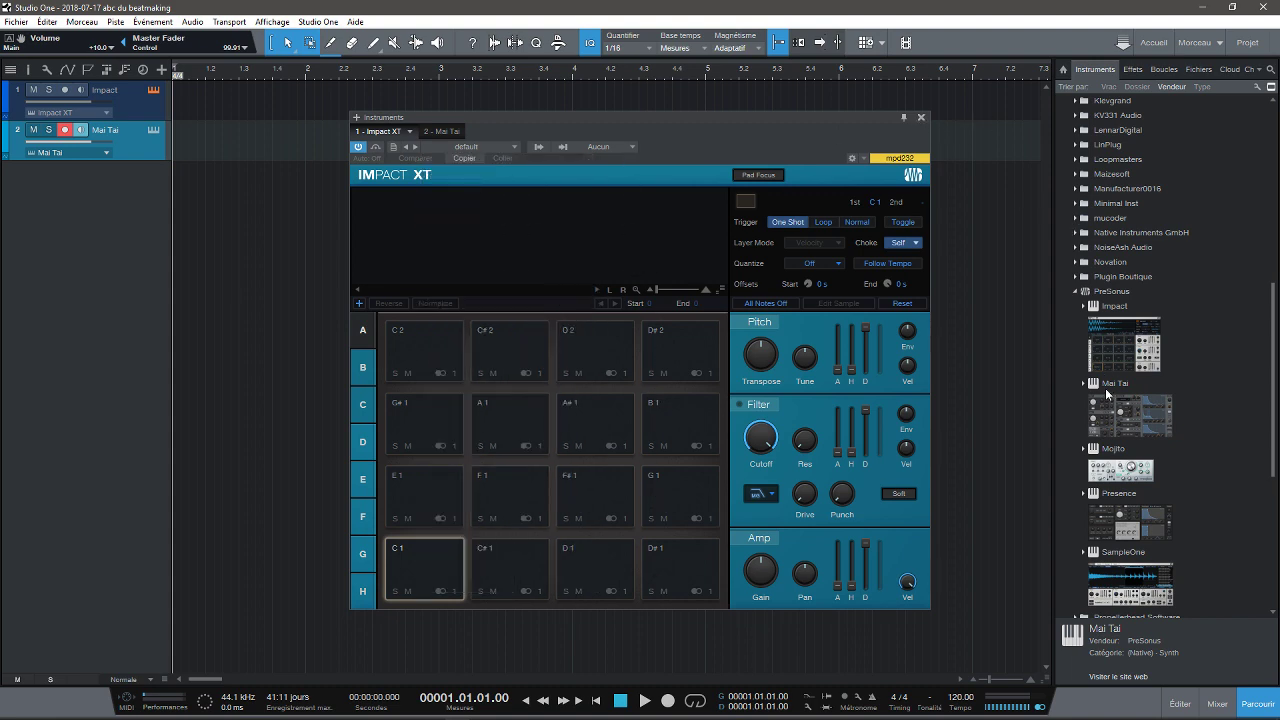
{"action": "left_click", "coordinate": [921, 117]}
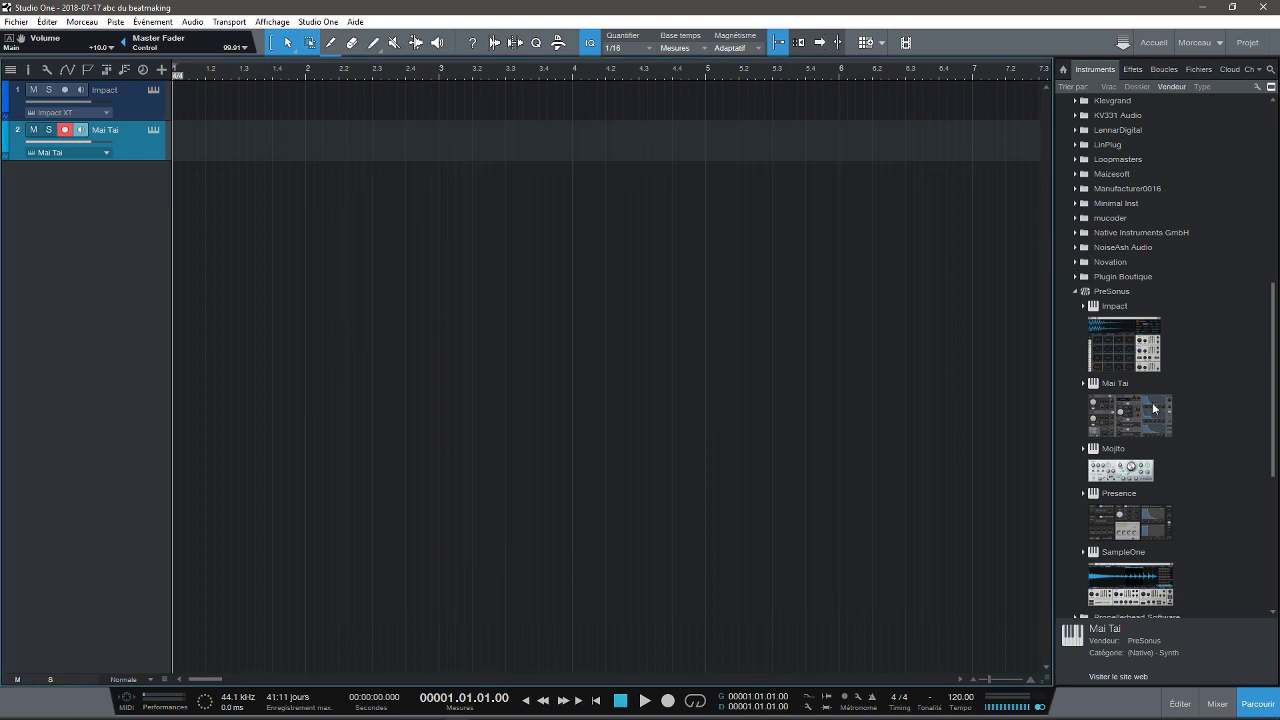
Add the PreSonus Mojito synth to the arrangement as a third instrument track and look through its presets.
{"action": "left_click_drag", "start_coordinate": [1131, 478], "coordinate": [813, 375]}
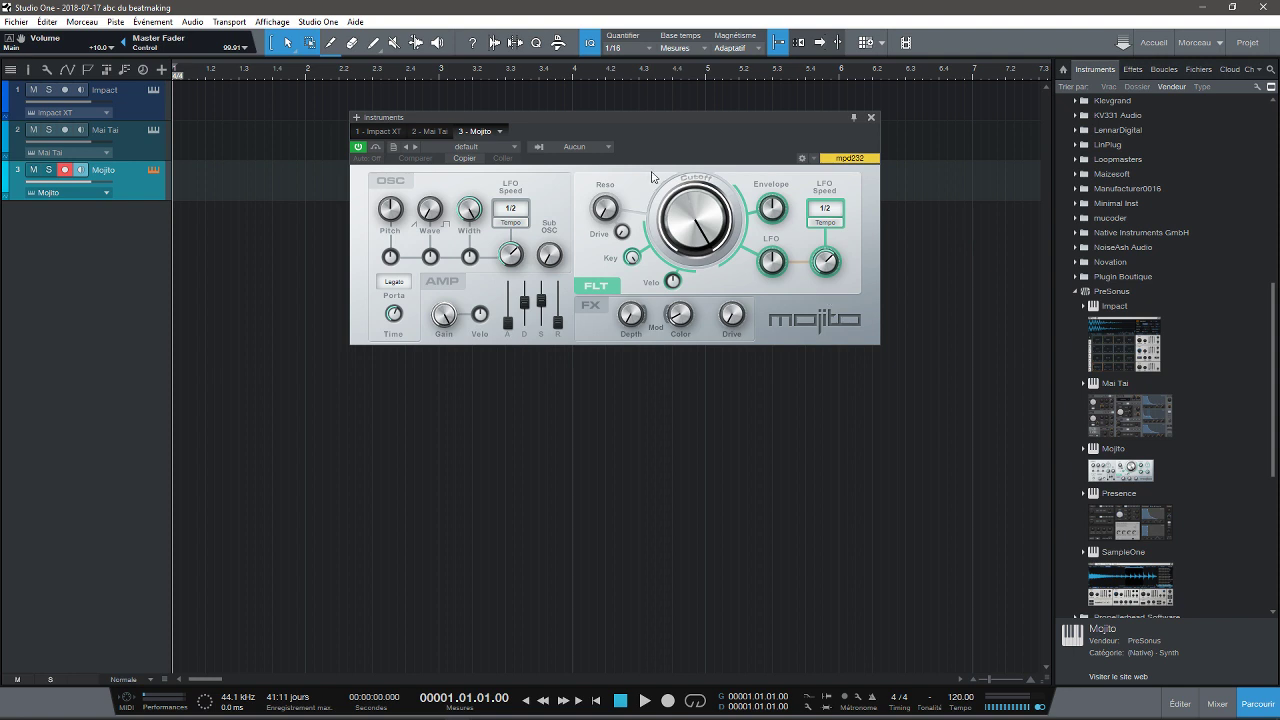
{"action": "left_click", "coordinate": [505, 150]}
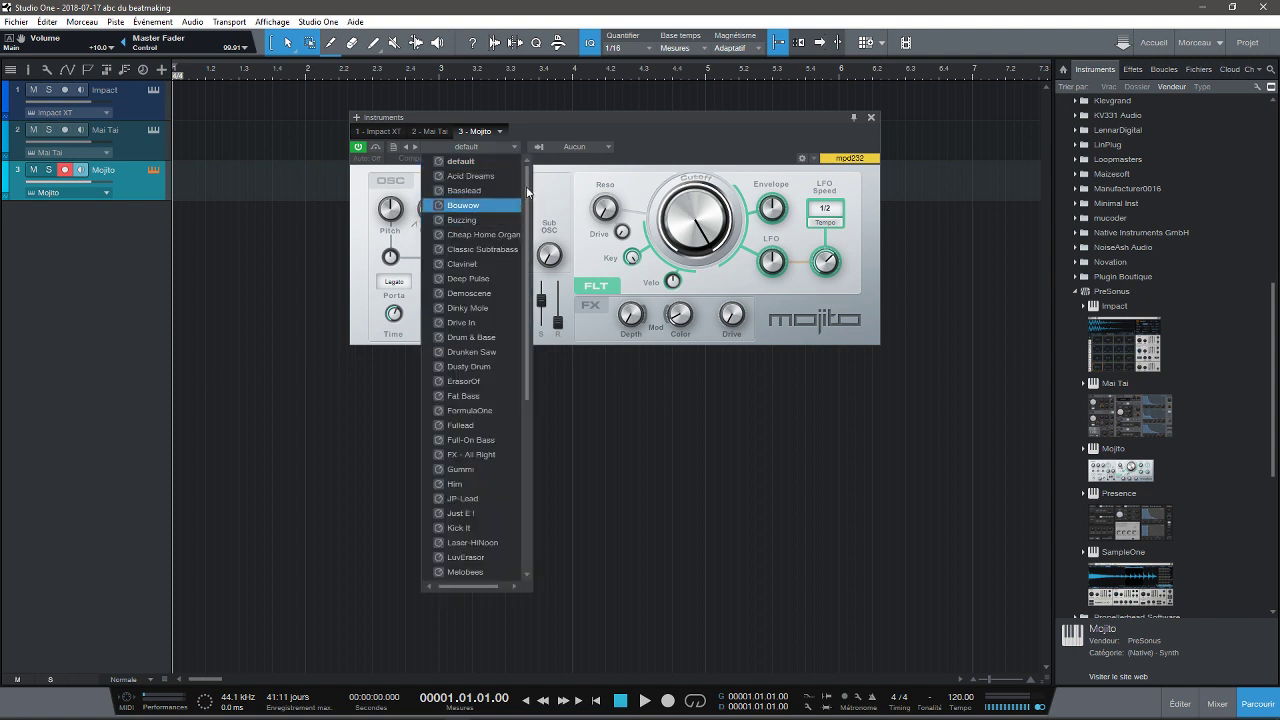
{"action": "left_click_drag", "start_coordinate": [527, 192], "coordinate": [548, 160]}
{"action": "left_click", "coordinate": [689, 113]}
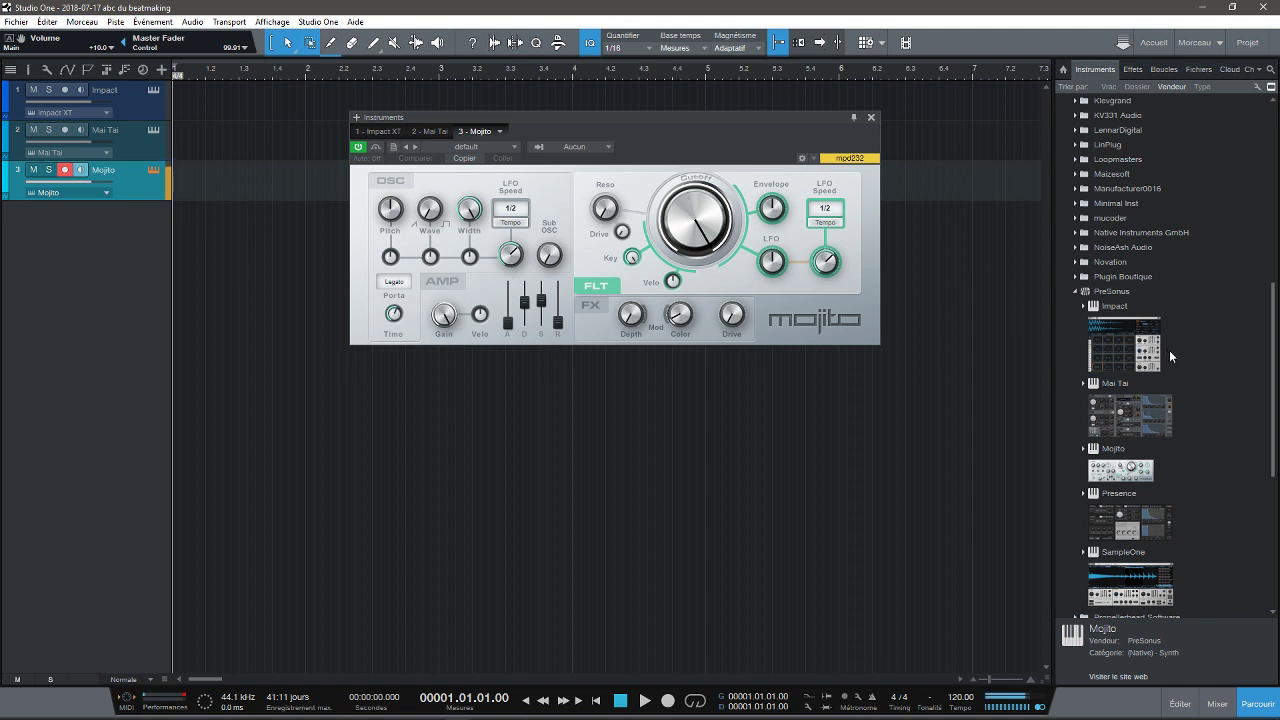
Audition the Acid Dreams and Bouwow presets in Mojito and load Classic Subtrabass.
{"action": "left_click", "coordinate": [514, 147]}
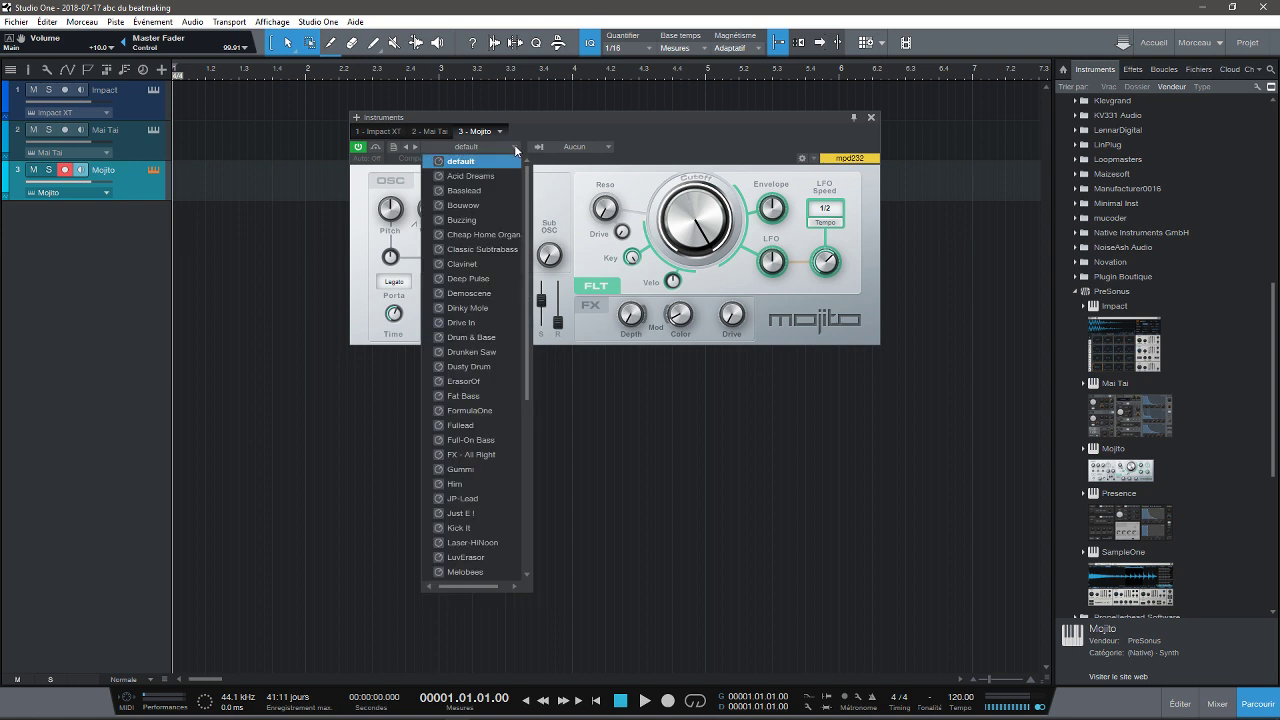
{"action": "left_click", "coordinate": [495, 183]}
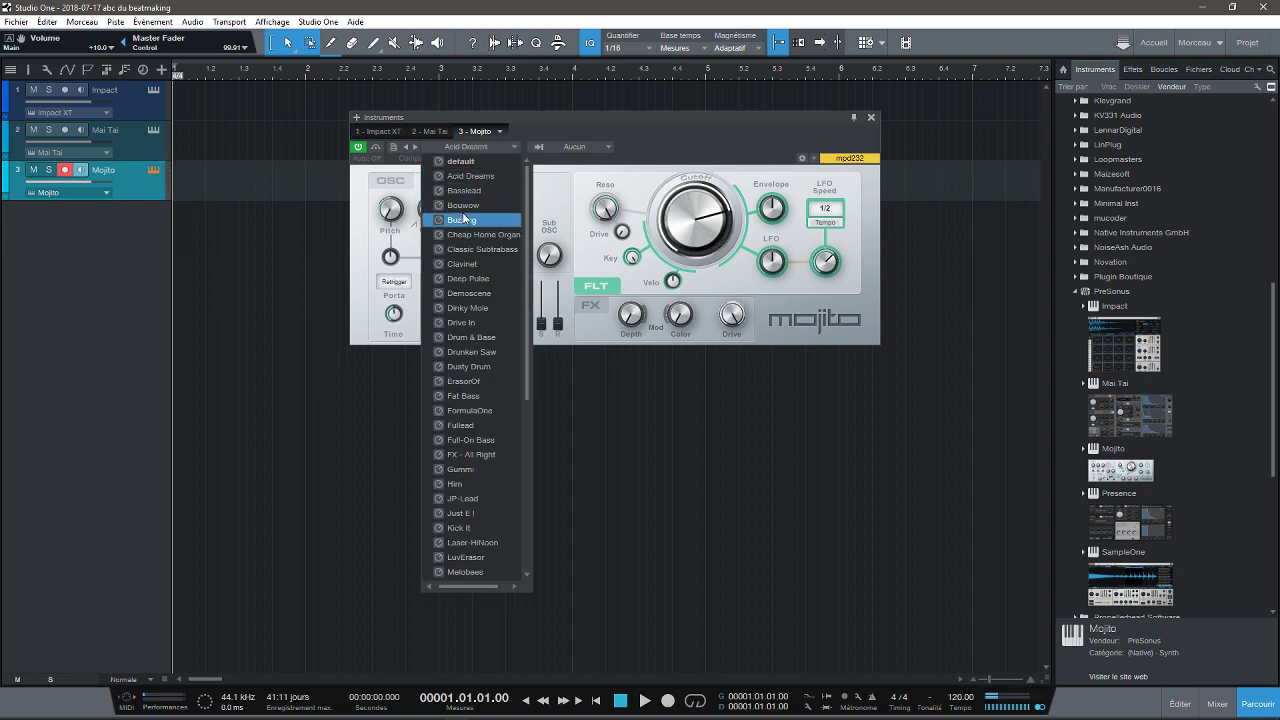
{"action": "left_click", "coordinate": [466, 207]}
{"action": "left_click", "coordinate": [468, 249]}
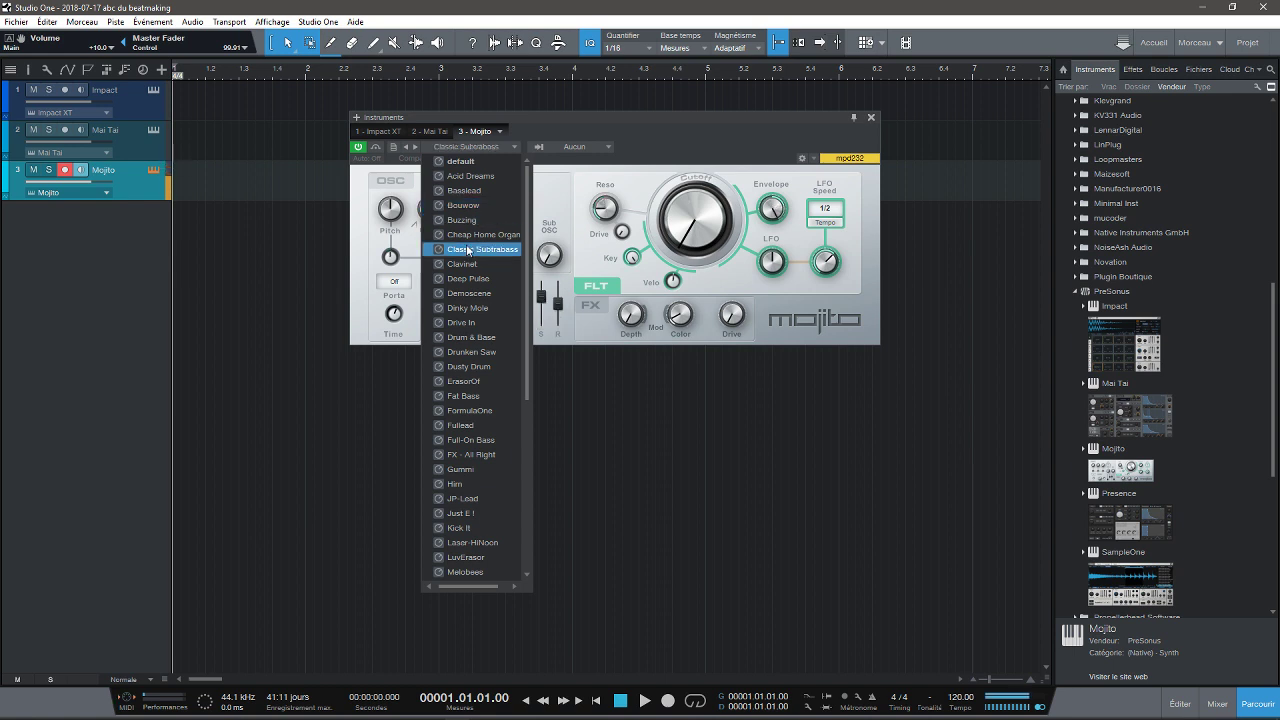
{"action": "left_click", "coordinate": [121, 137]}
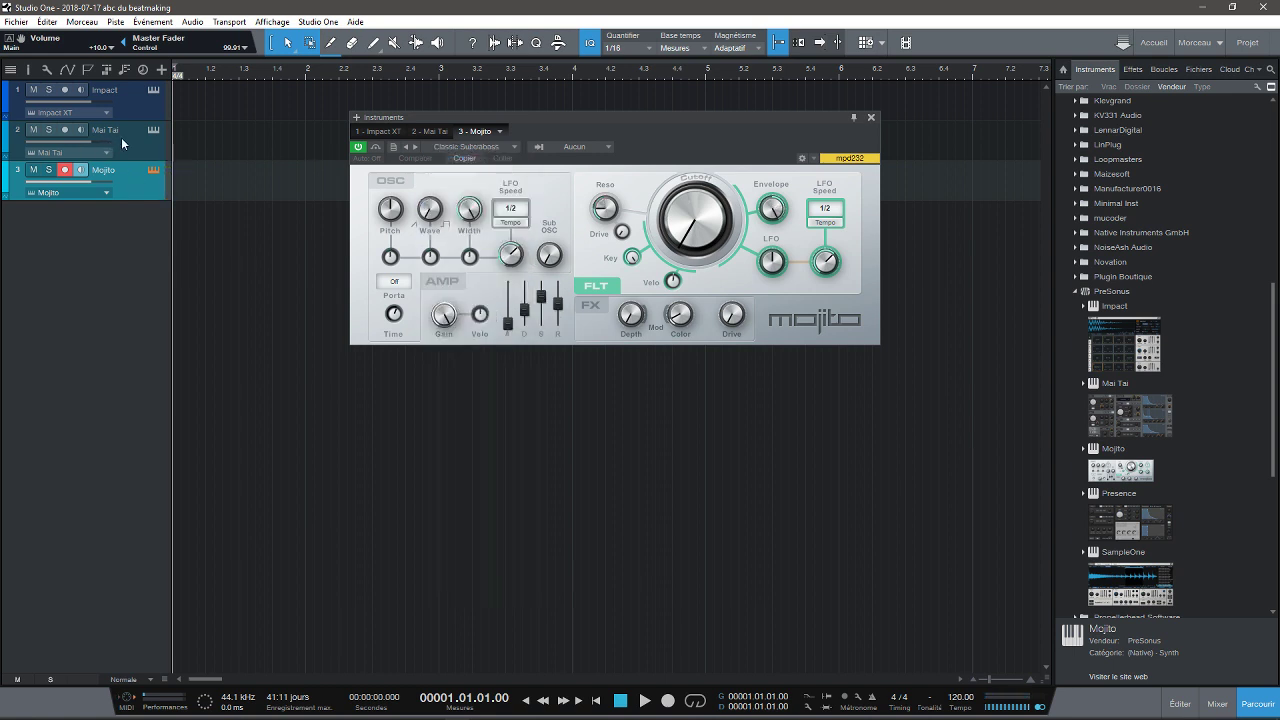
On the Mai Tai track, audition the 80s Funk Bass preset, load Bass - Buzz and close the instrument window.
{"action": "left_click", "coordinate": [130, 137]}
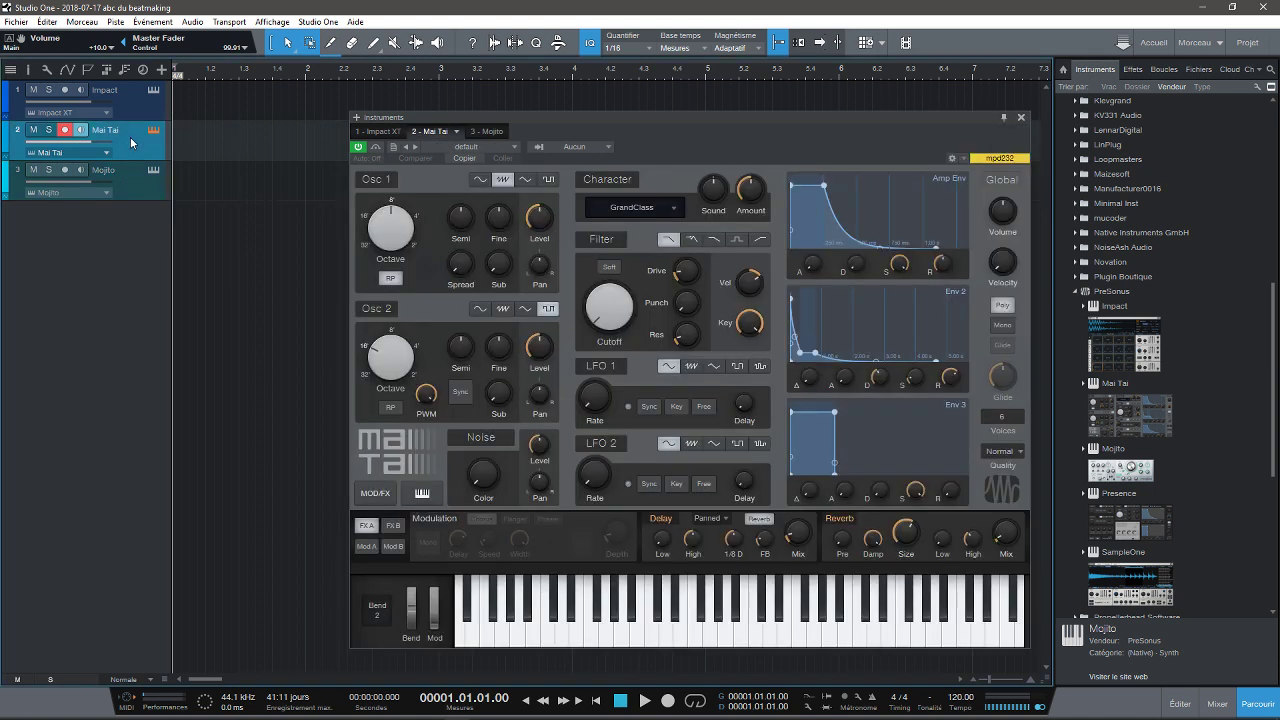
{"action": "left_click", "coordinate": [493, 147]}
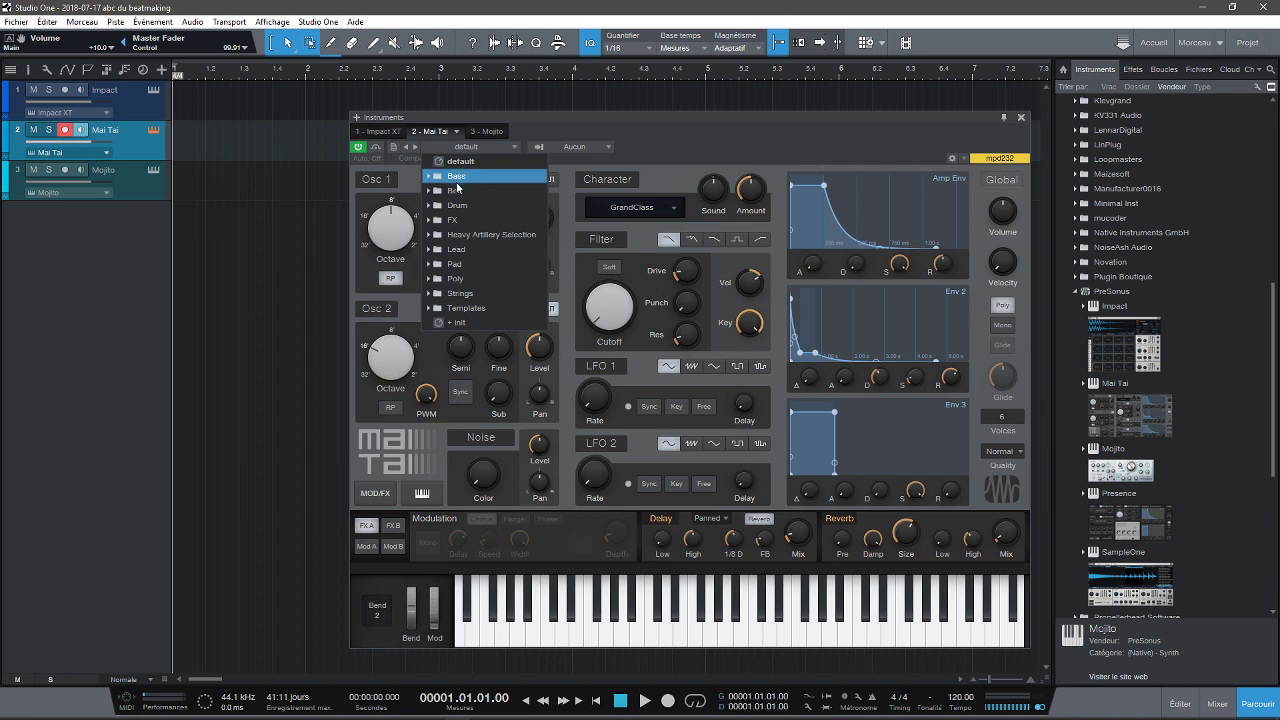
{"action": "left_click", "coordinate": [435, 177]}
{"action": "left_click", "coordinate": [483, 191]}
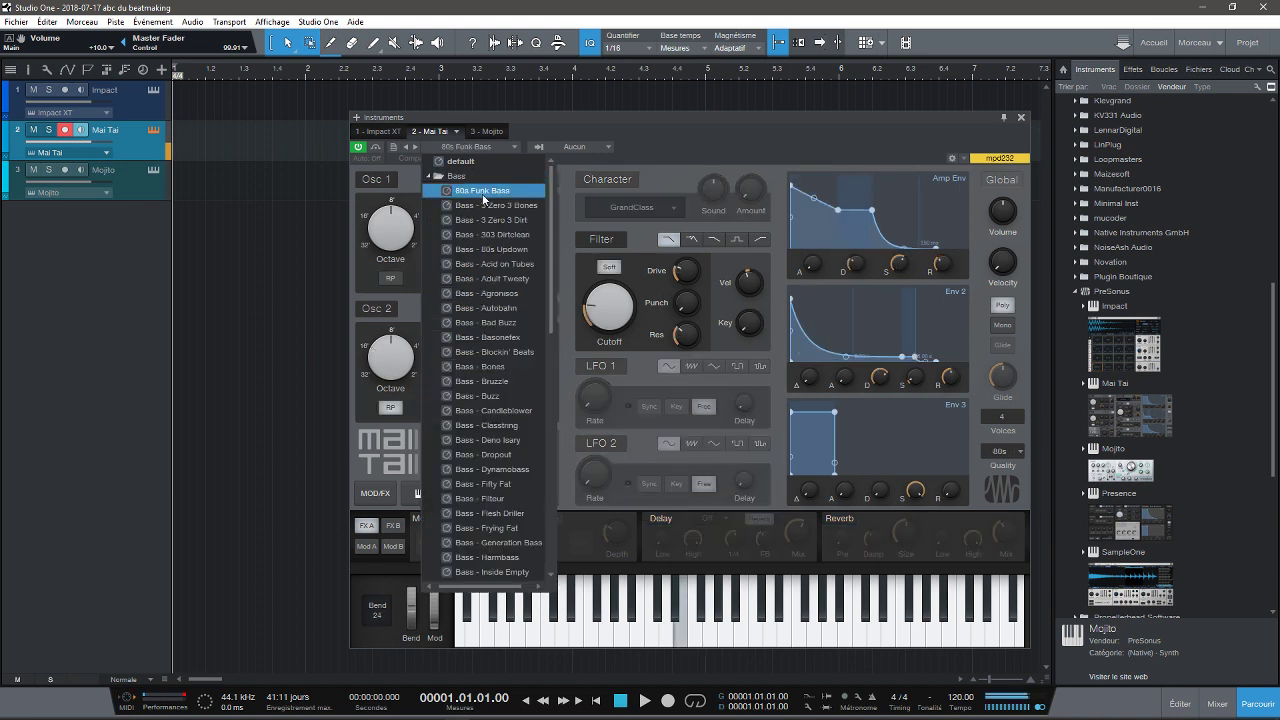
{"action": "left_click", "coordinate": [489, 398]}
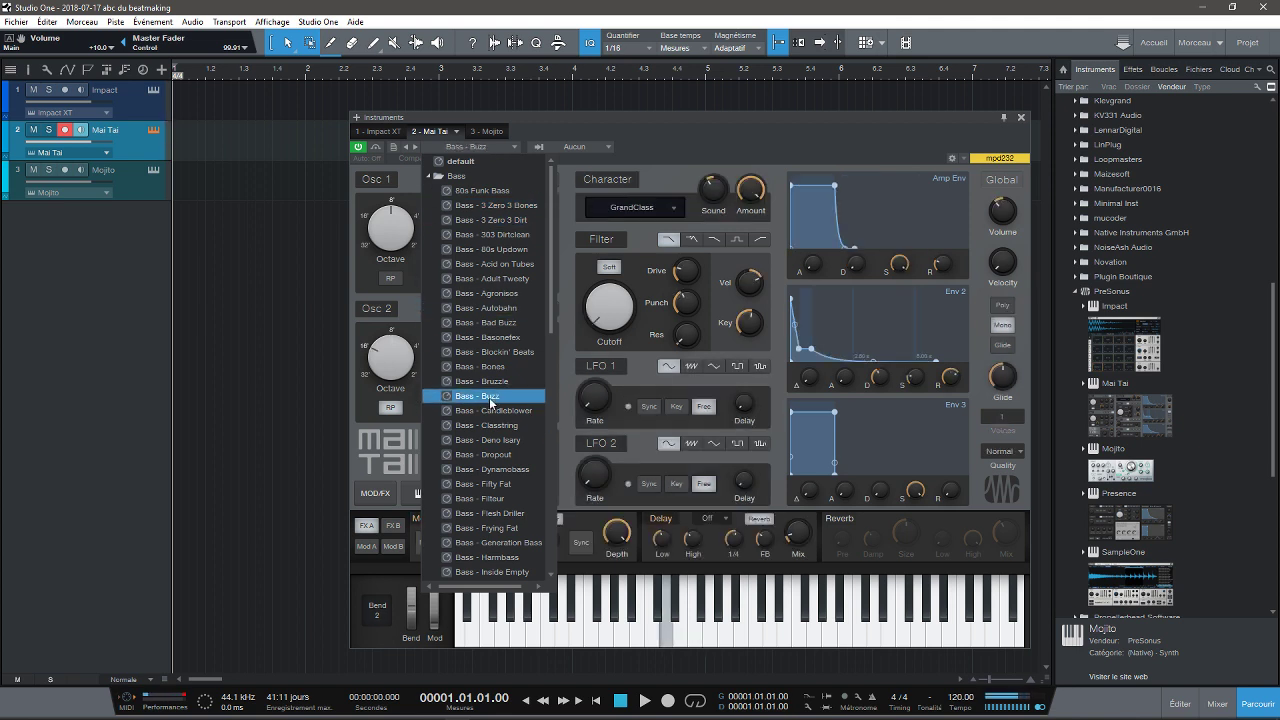
{"action": "left_click", "coordinate": [605, 131]}
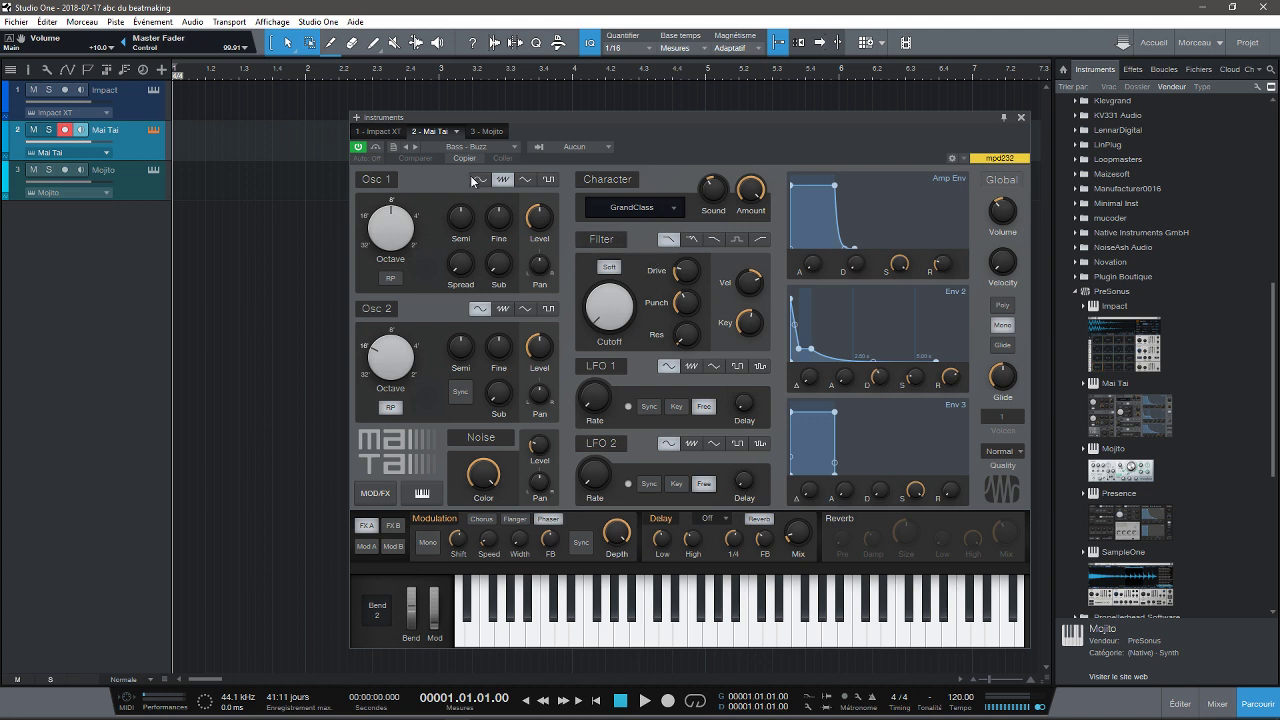
{"action": "left_click", "coordinate": [1021, 117]}
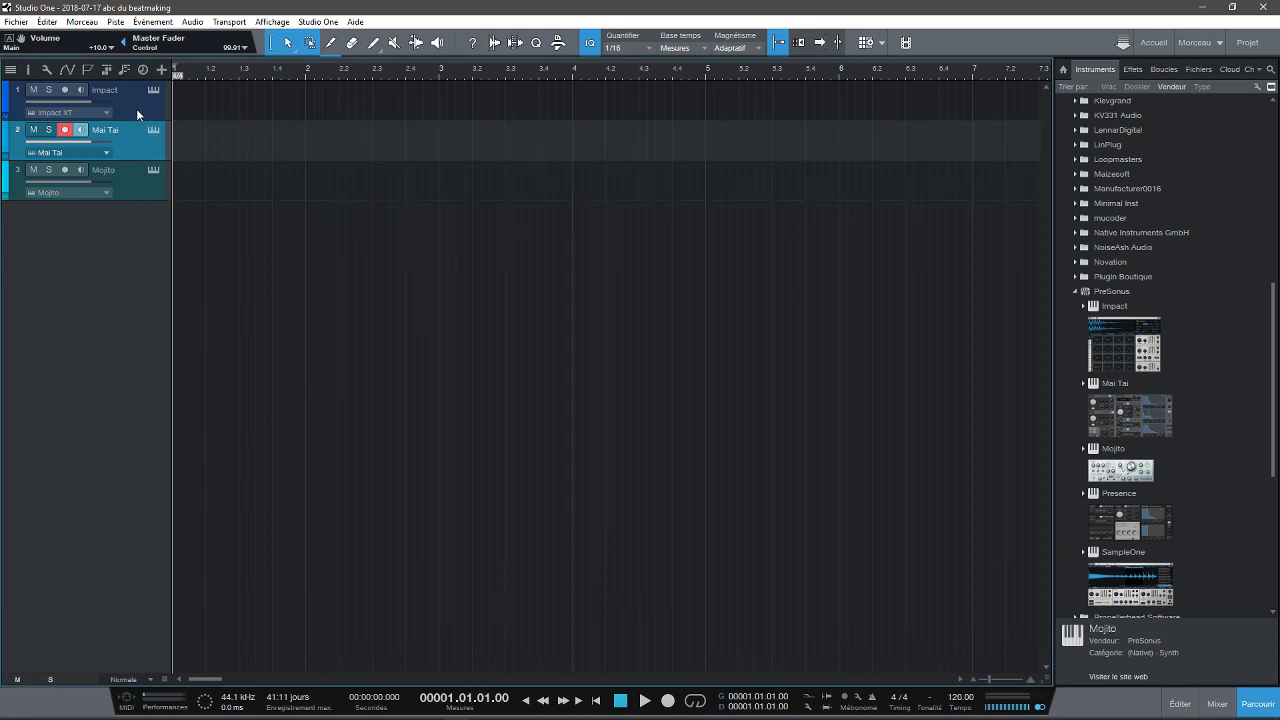
Open Impact XT on the Impact track and load the Chillout Garage kit preset.
{"action": "left_click", "coordinate": [153, 89]}
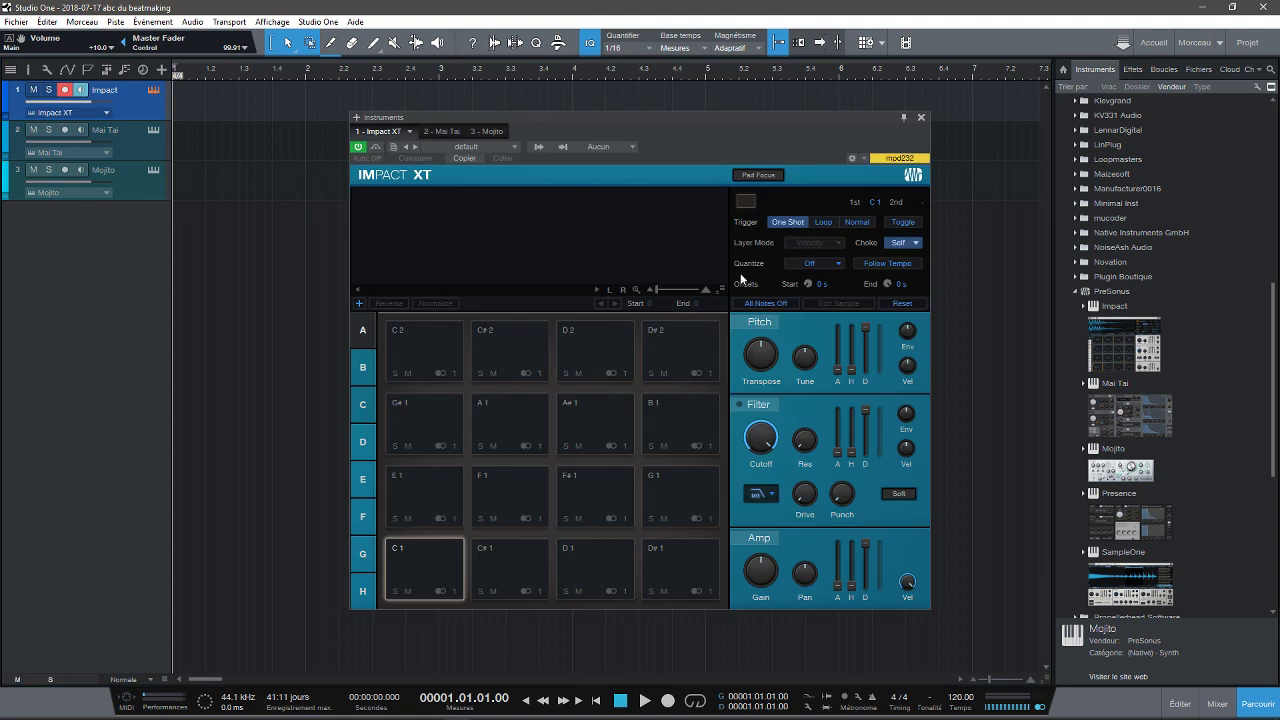
{"action": "left_click", "coordinate": [455, 149]}
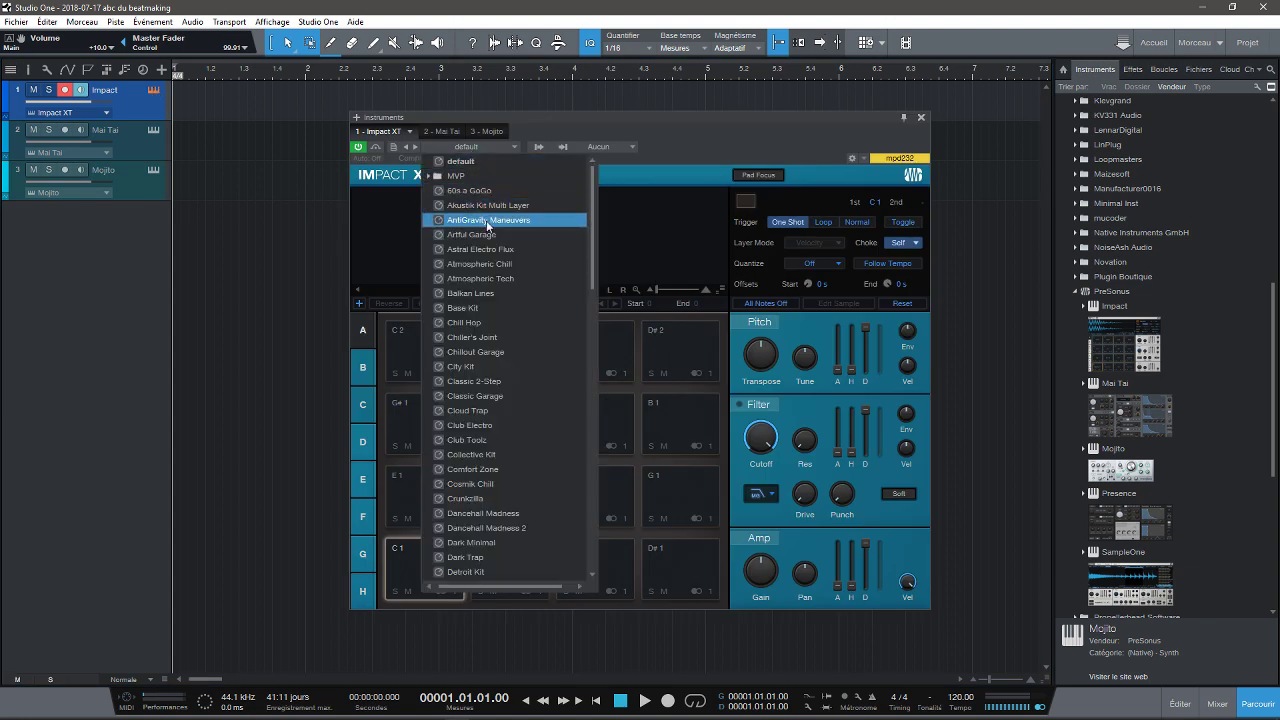
{"action": "left_click", "coordinate": [481, 352]}
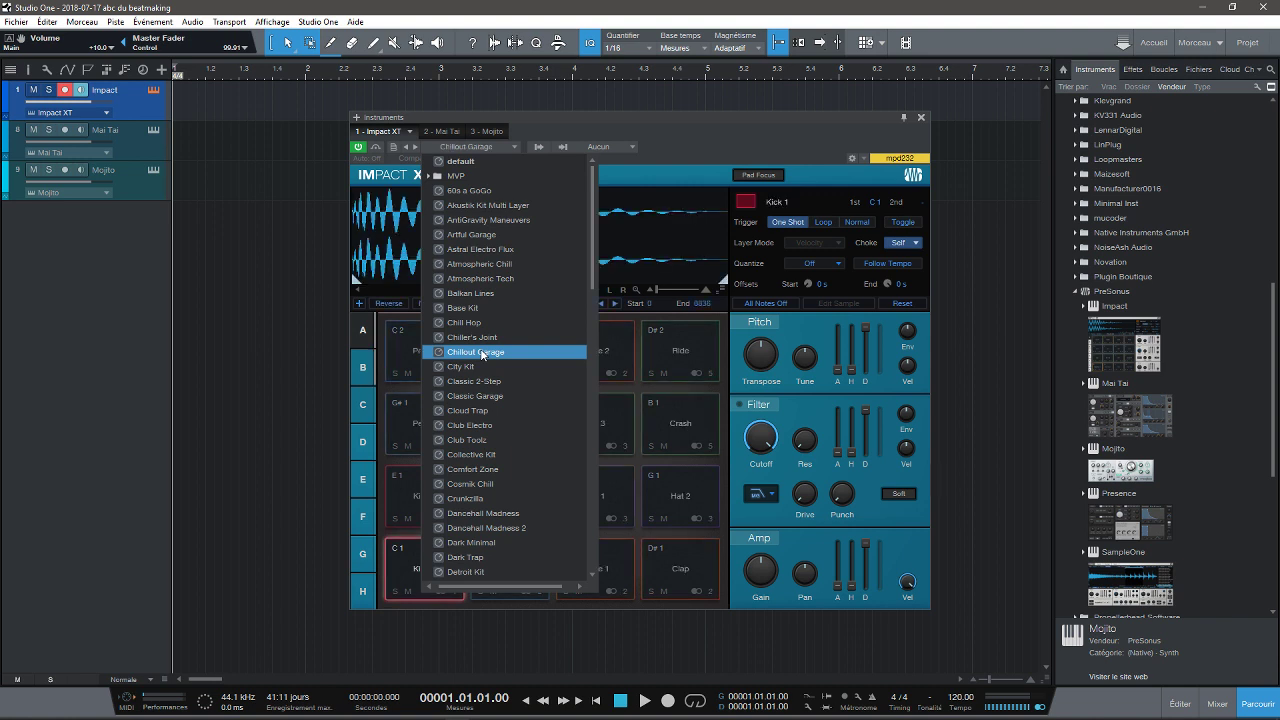
{"action": "left_click", "coordinate": [665, 130]}
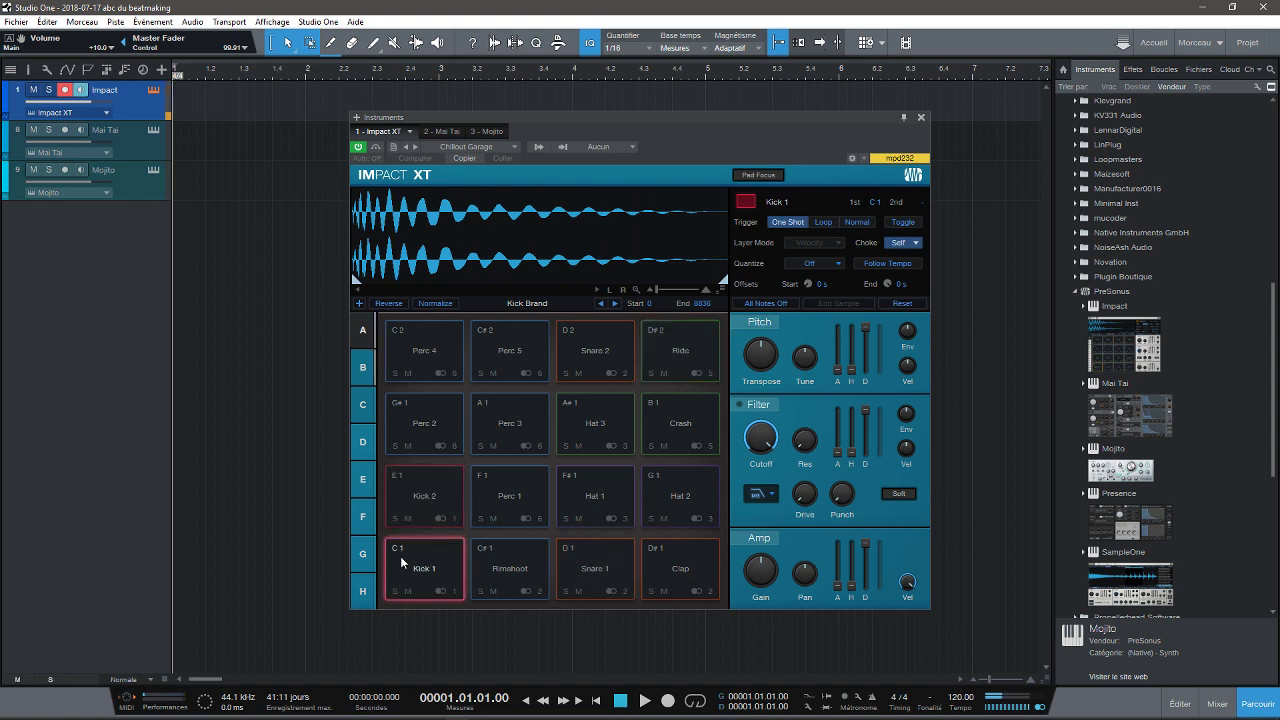
Examine the kit's pads in banks B and C, audition the Vocal Delight pad and close the Impact XT window.
{"action": "left_click", "coordinate": [362, 382]}
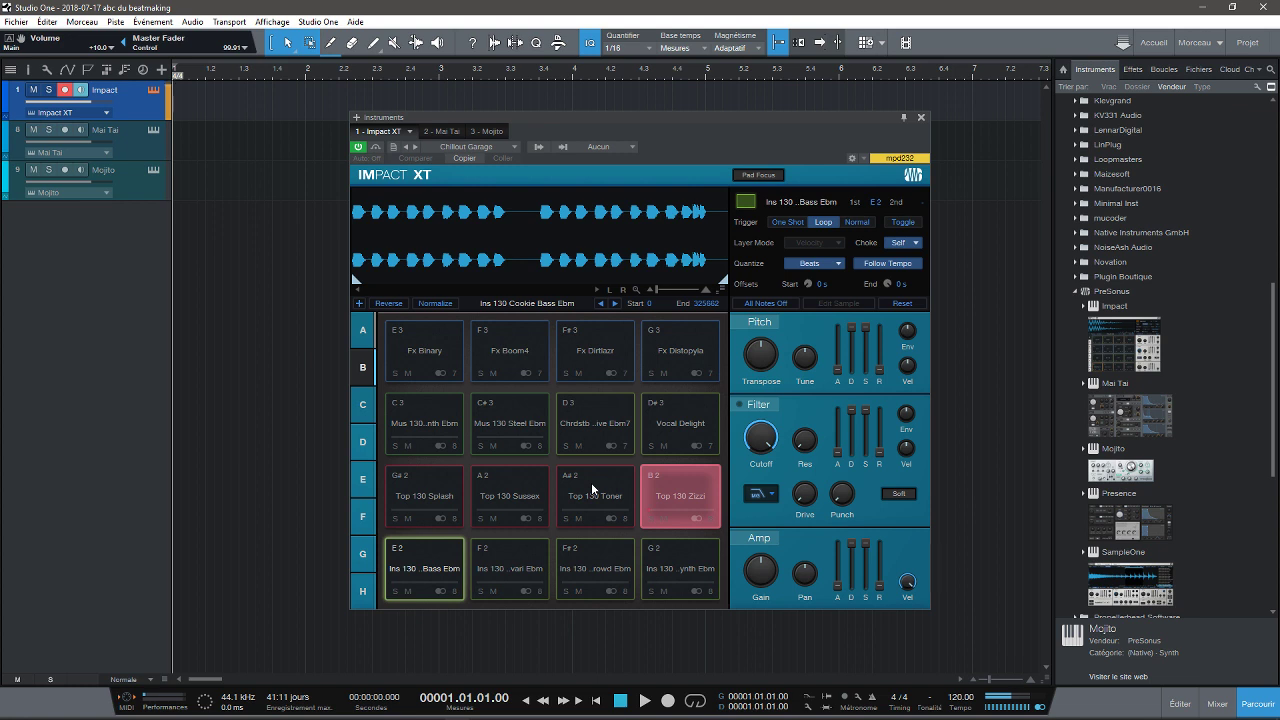
{"action": "left_click", "coordinate": [679, 433]}
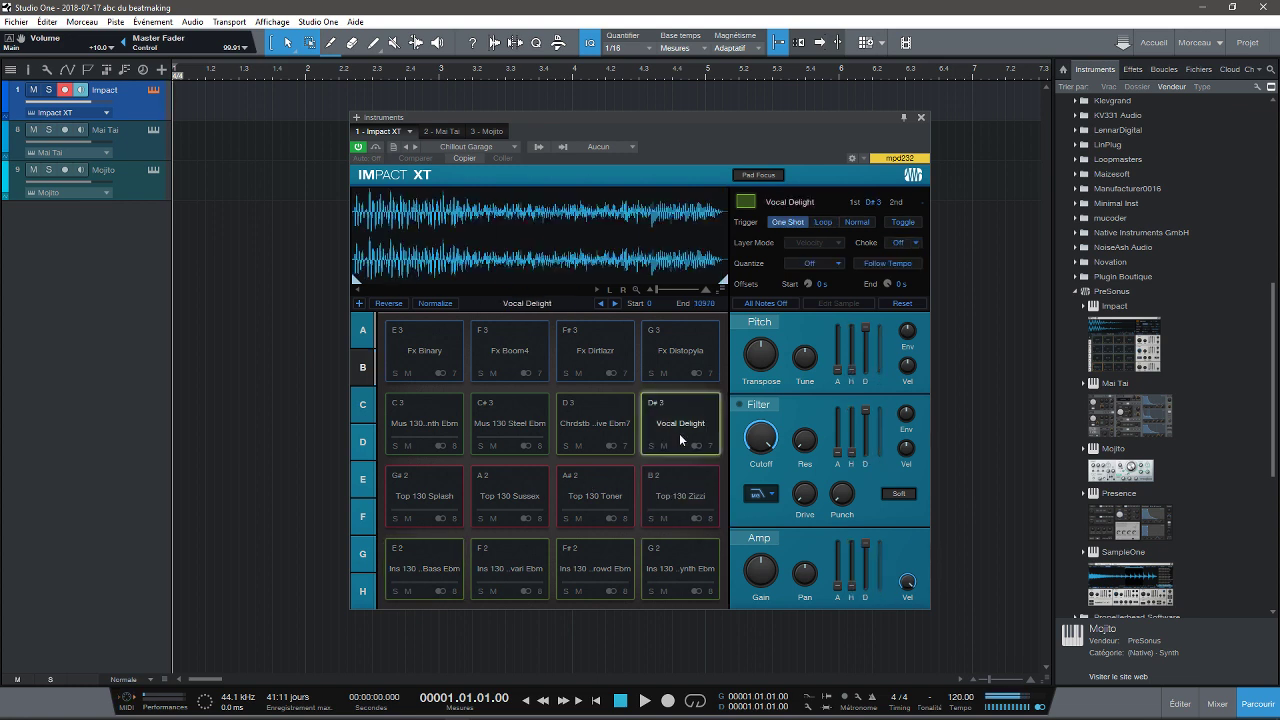
{"action": "left_click", "coordinate": [366, 411]}
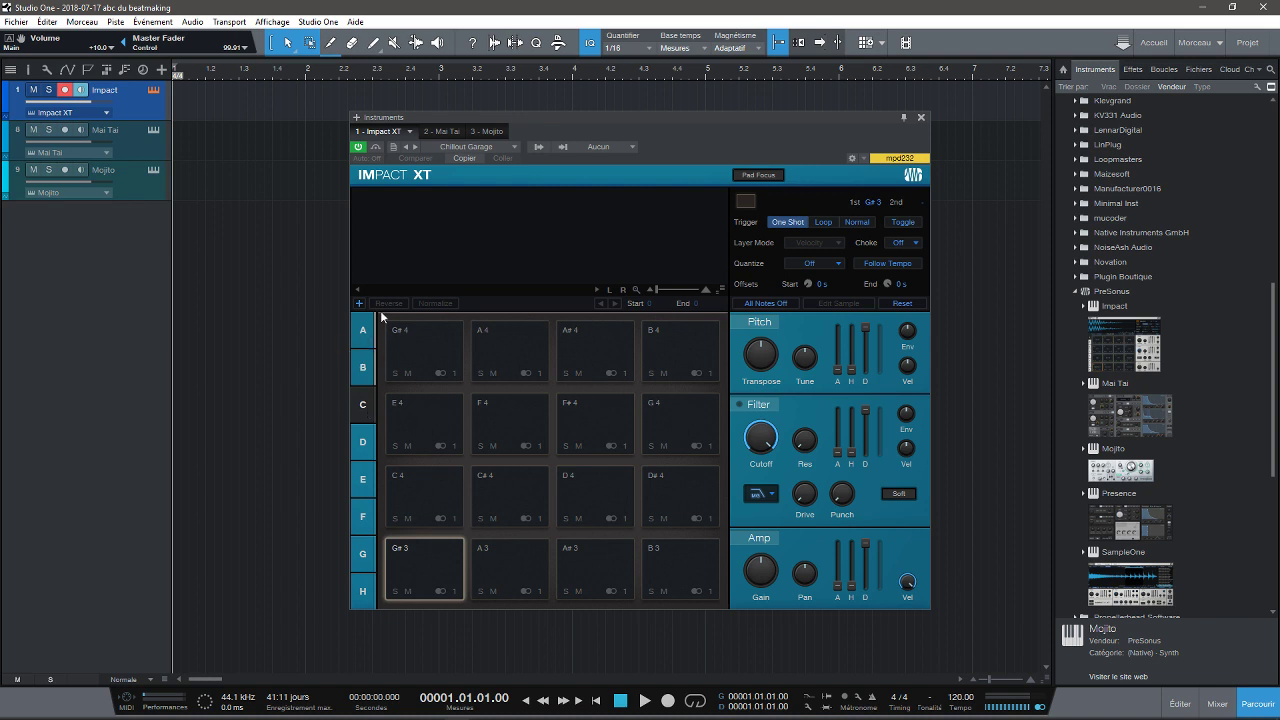
{"action": "left_click", "coordinate": [921, 117]}
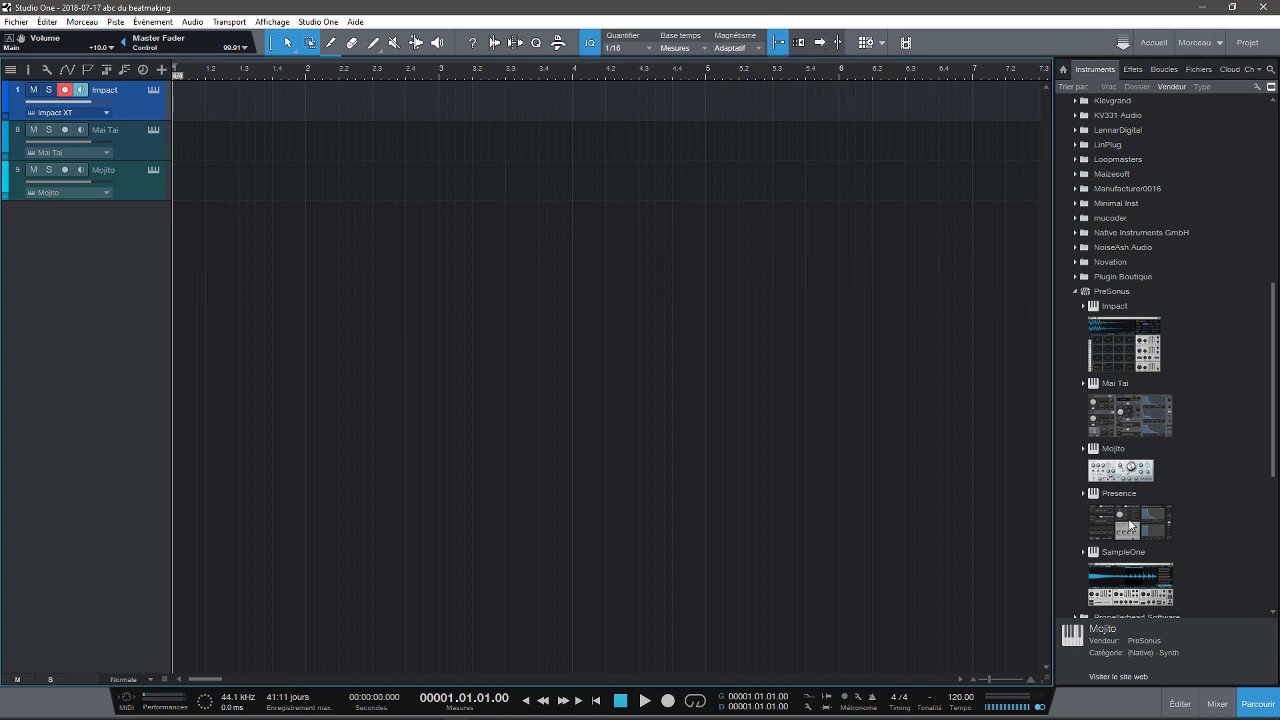
Add the PreSonus Presence sampler as a fourth instrument track and load Accordion 4 Voice Split from its Keyboards presets.
{"action": "left_click_drag", "start_coordinate": [1131, 518], "coordinate": [471, 371]}
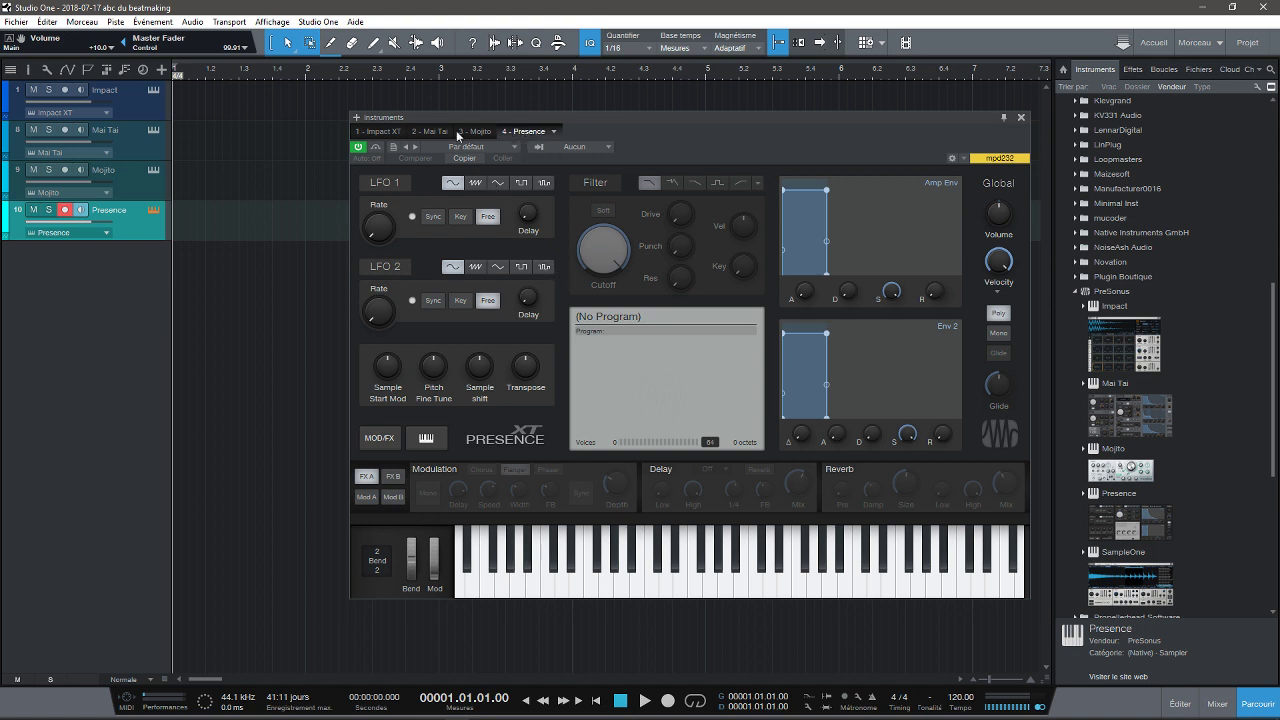
{"action": "left_click", "coordinate": [465, 148]}
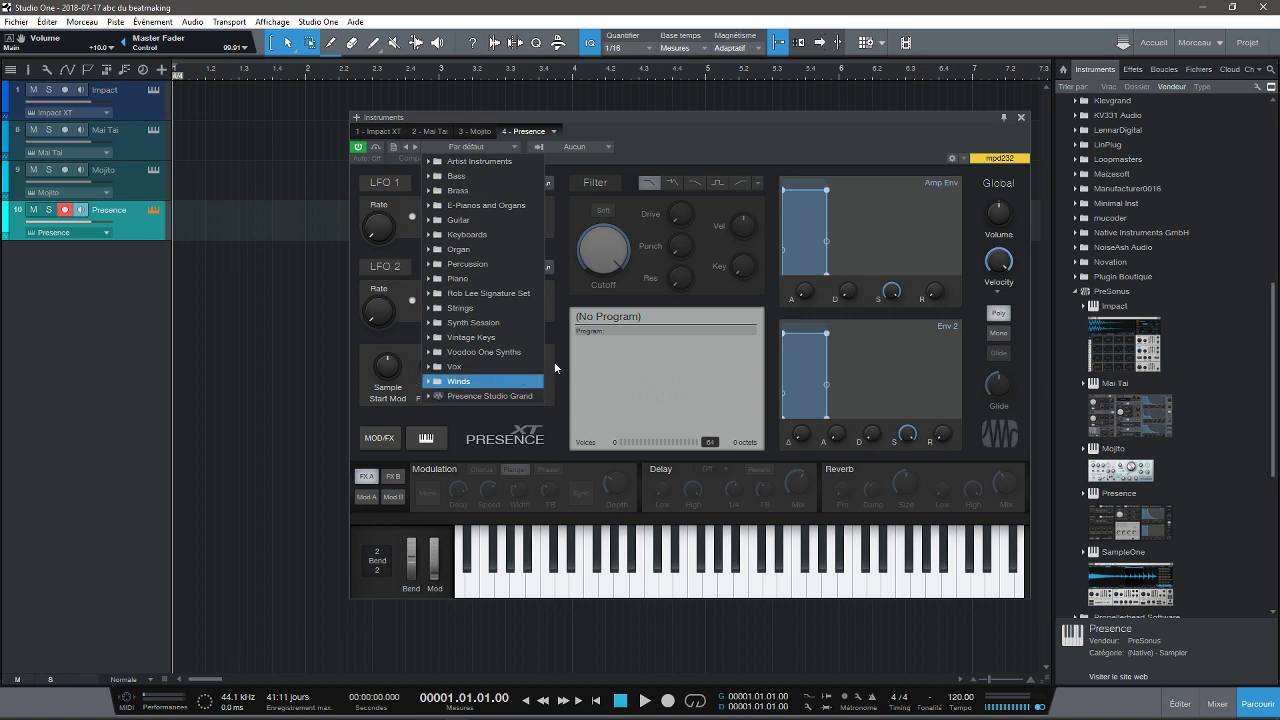
{"action": "left_click", "coordinate": [429, 235]}
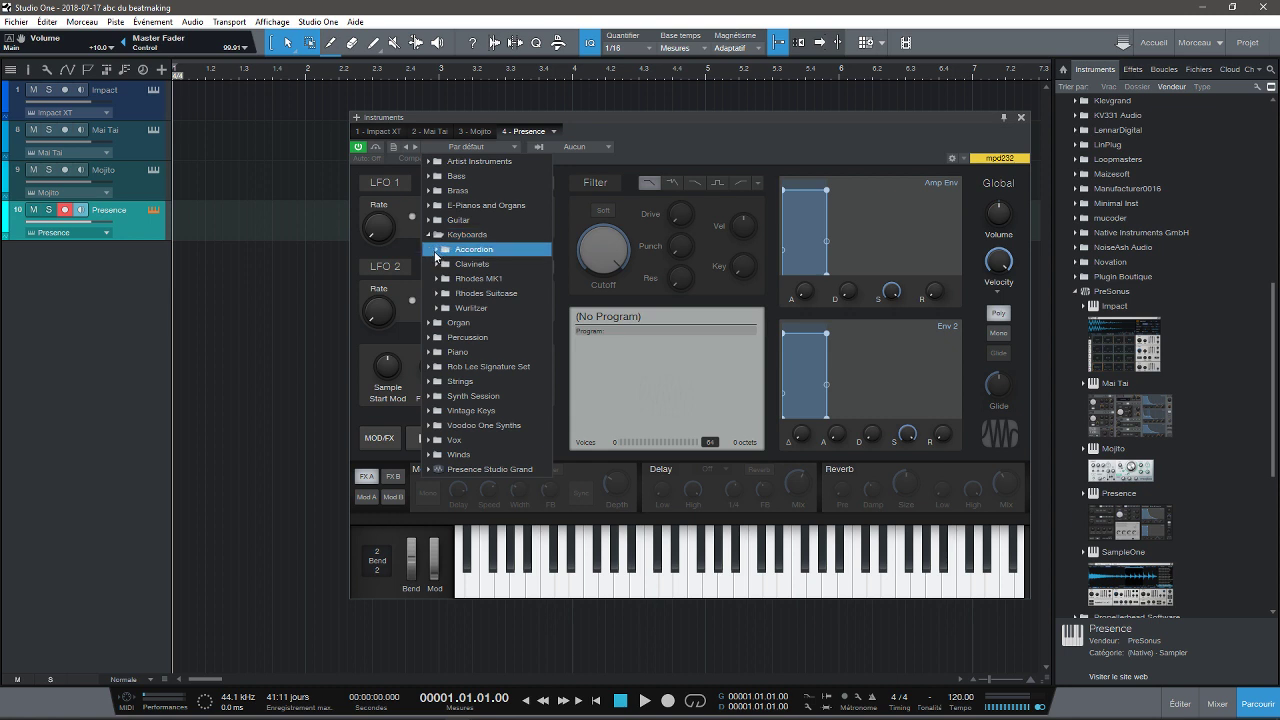
{"action": "left_click", "coordinate": [436, 250]}
{"action": "left_click", "coordinate": [467, 264]}
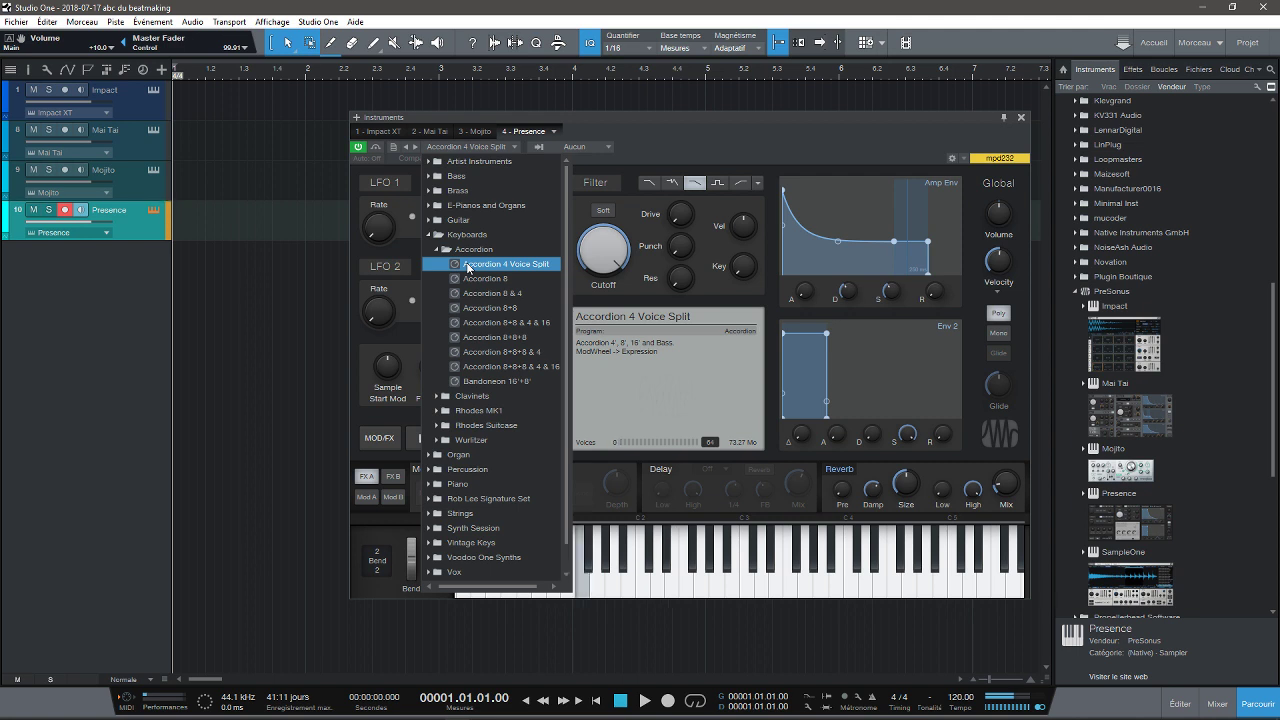
From Presence's Clavinets presets, audition Clavinet 2 and load Clavinet 5 Wah 1.
{"action": "left_click", "coordinate": [480, 368]}
{"action": "left_click", "coordinate": [472, 396]}
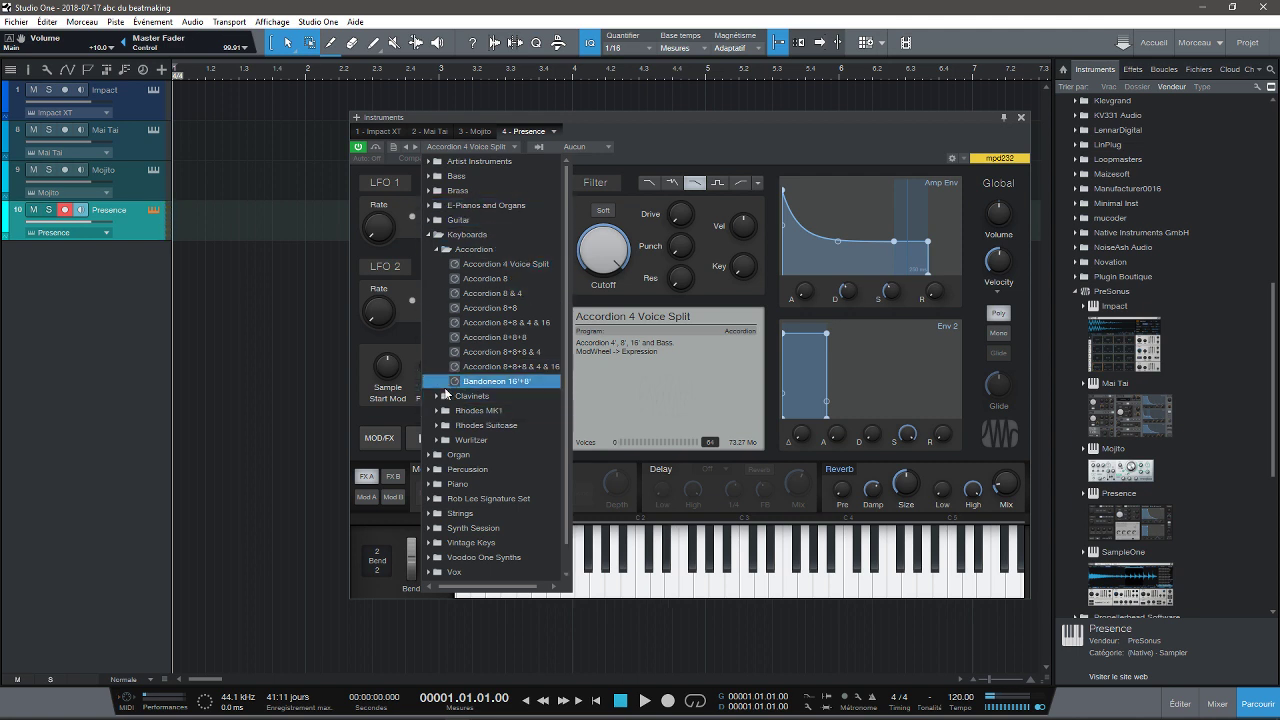
{"action": "left_click", "coordinate": [440, 396]}
{"action": "left_click", "coordinate": [478, 454]}
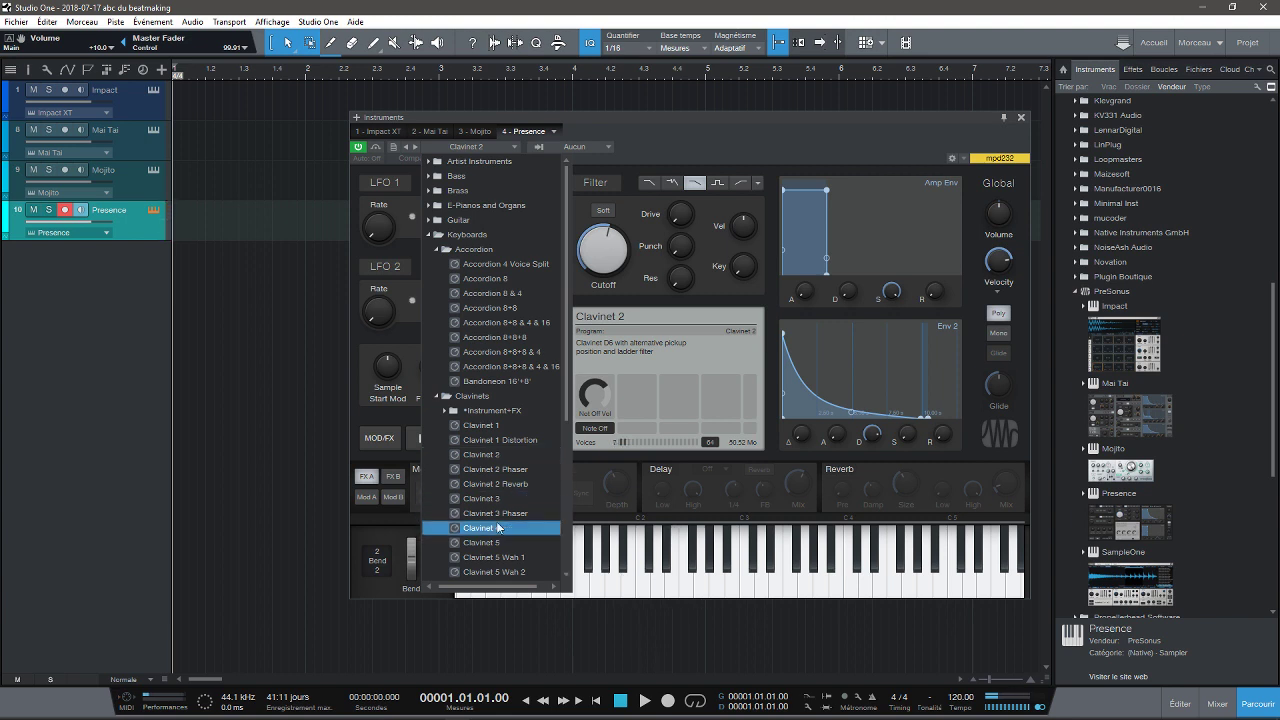
{"action": "left_click", "coordinate": [521, 558]}
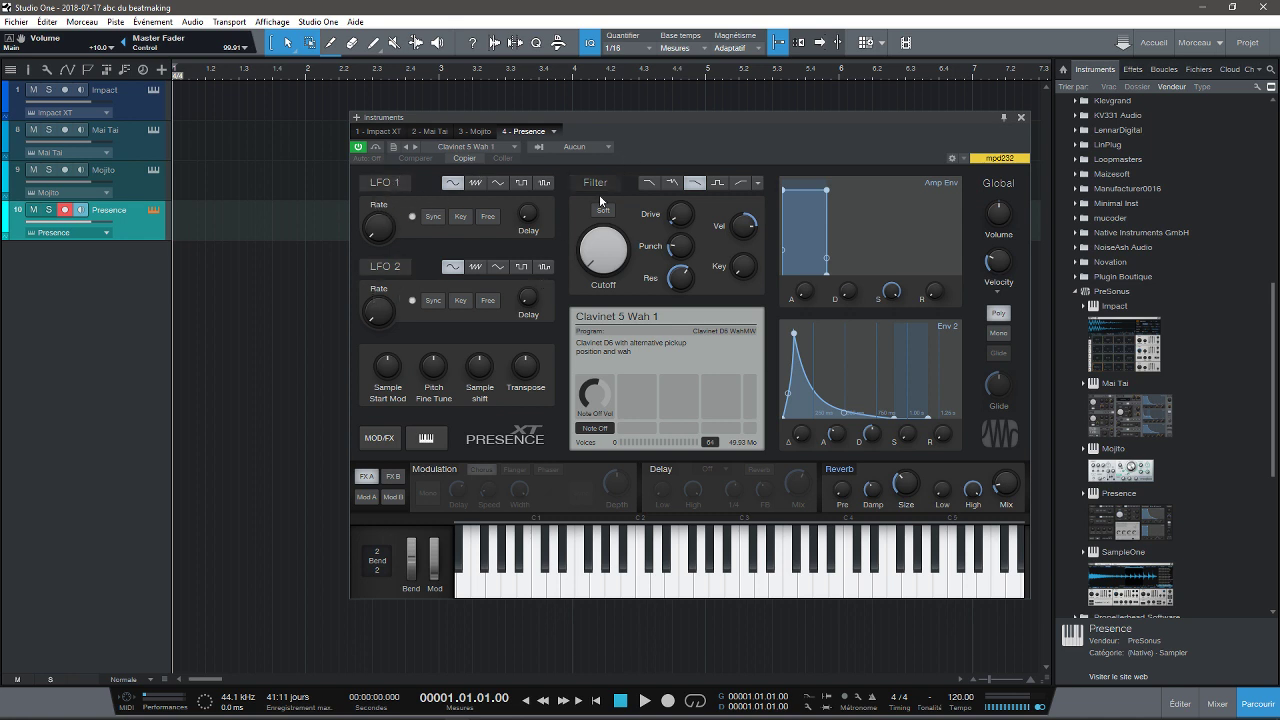
Enable the Modulation effect in FX A and the Pan effect in FX B, and close the Presence window.
{"action": "left_click", "coordinate": [390, 477]}
{"action": "left_click", "coordinate": [364, 477]}
{"action": "left_click", "coordinate": [437, 470]}
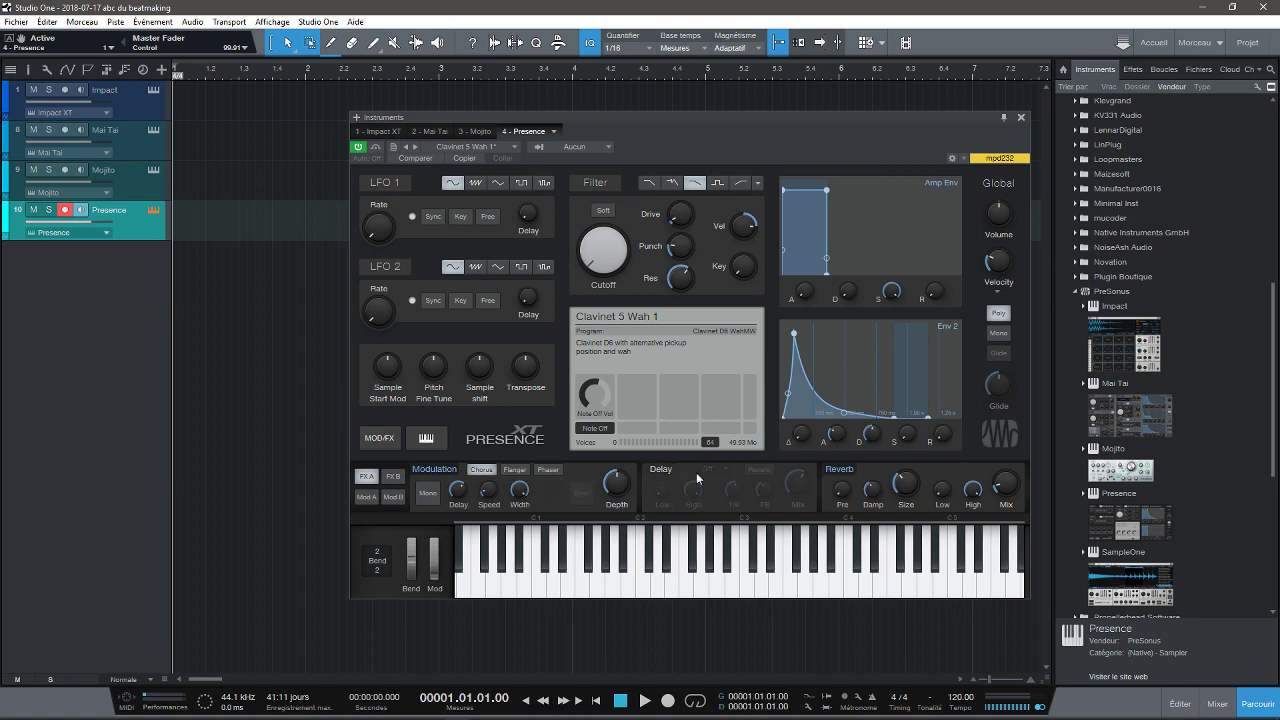
{"action": "left_click", "coordinate": [395, 480]}
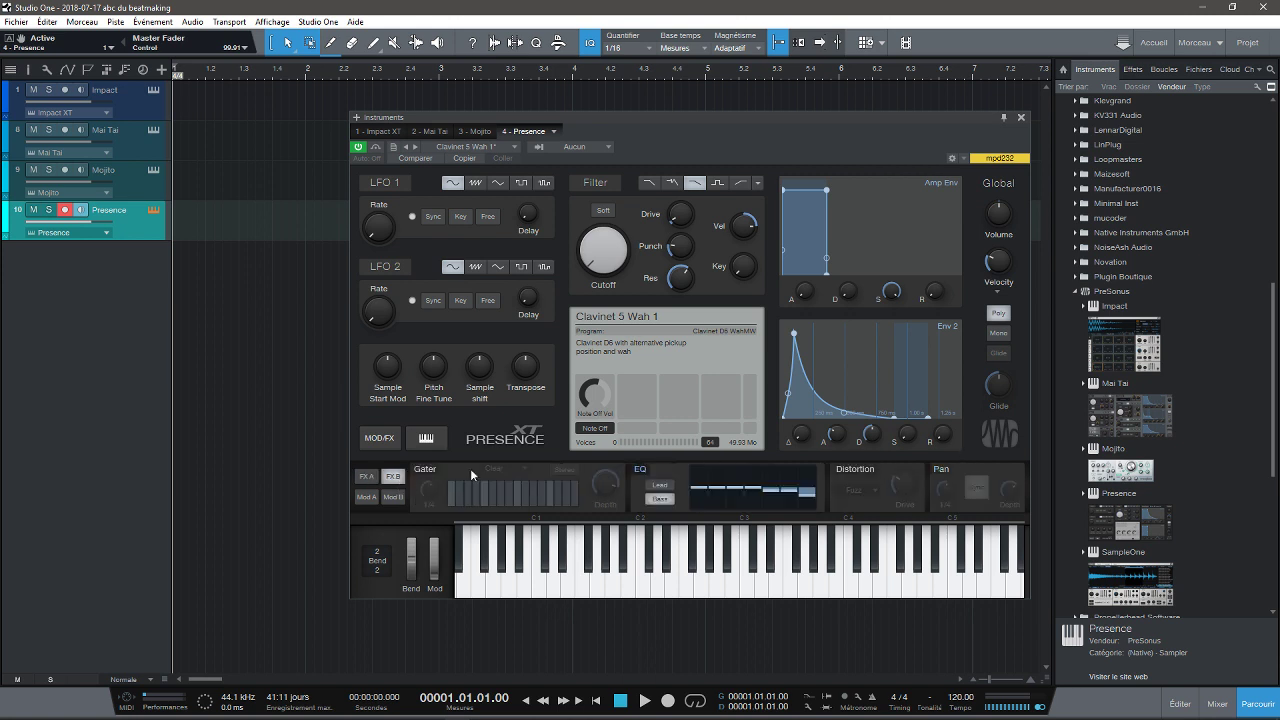
{"action": "left_click", "coordinate": [947, 474]}
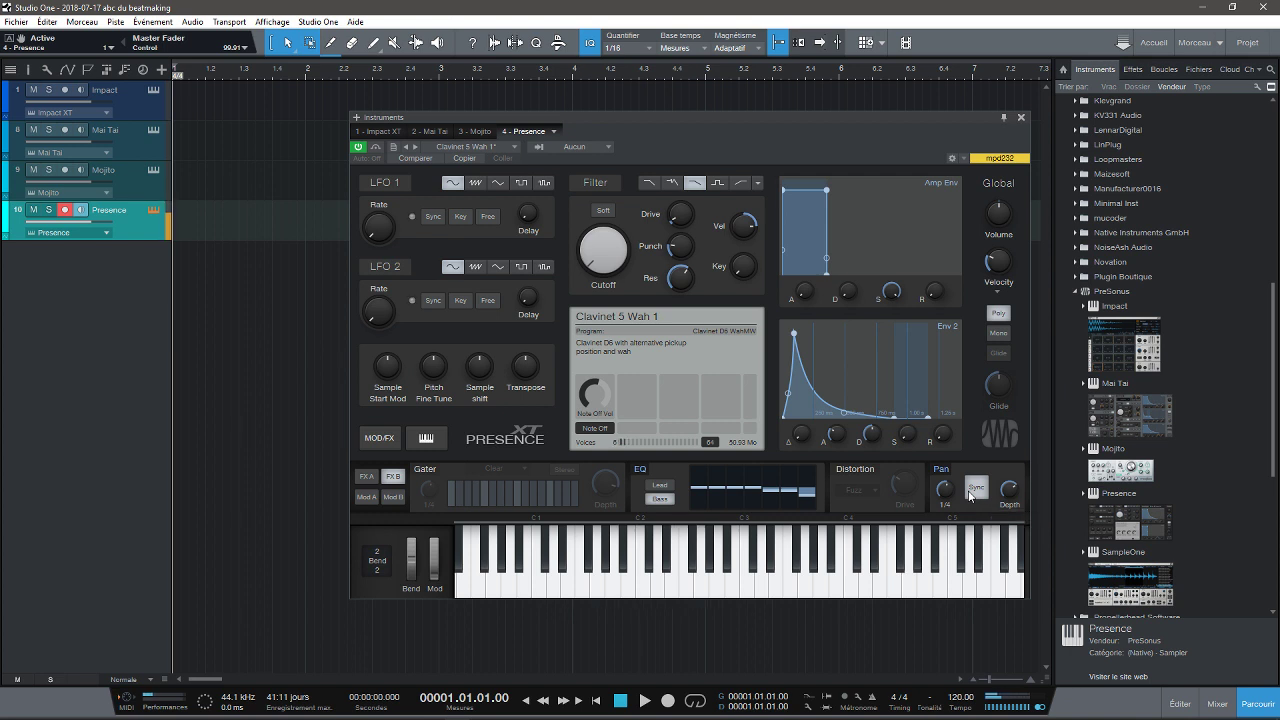
{"action": "left_click", "coordinate": [1021, 117]}
Add the PreSonus SampleOne sampler as a fifth instrument track and load the LOFI PIANO preset.
{"action": "left_click_drag", "start_coordinate": [1131, 585], "coordinate": [464, 398]}
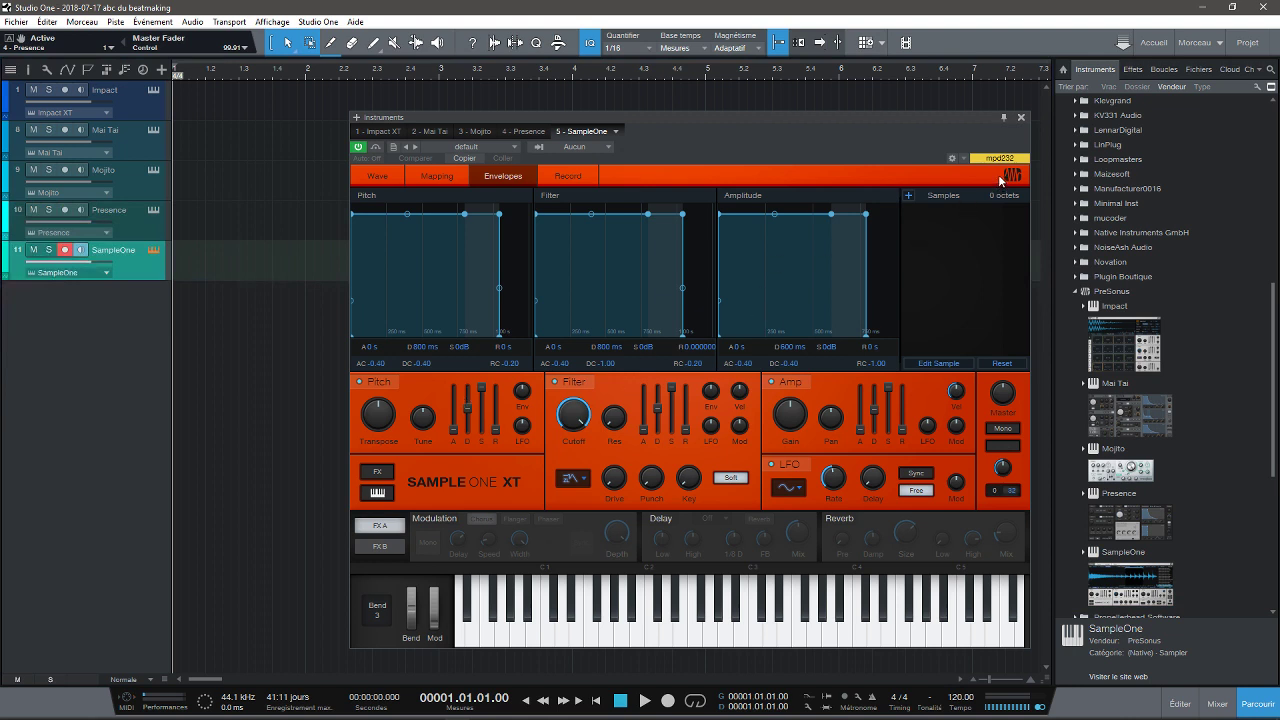
{"action": "left_click", "coordinate": [496, 147]}
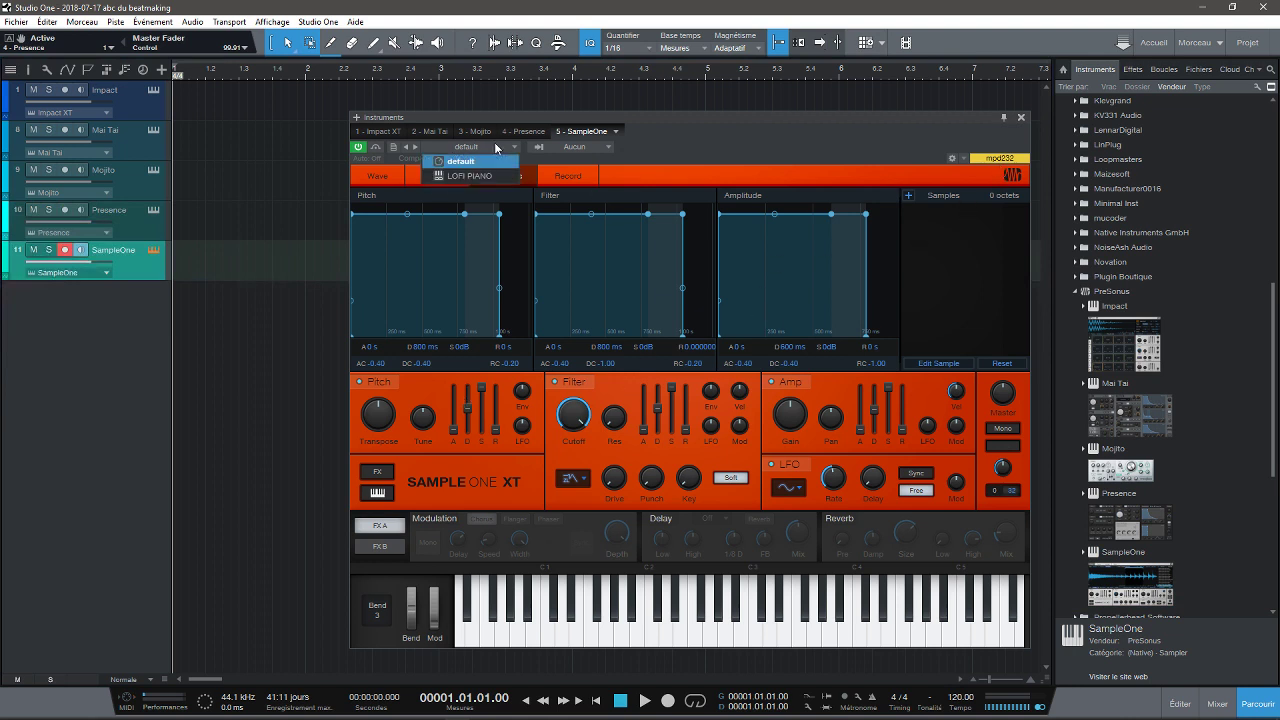
{"action": "left_click", "coordinate": [470, 177]}
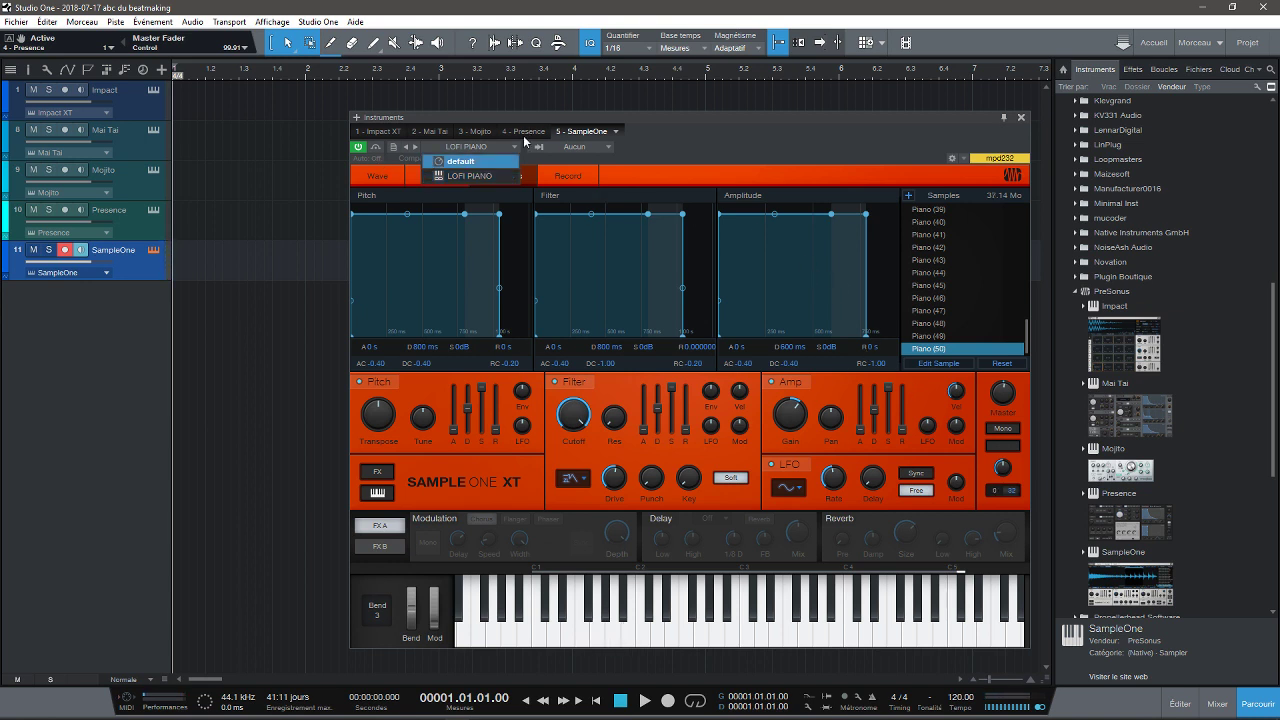
{"action": "left_click", "coordinate": [708, 133]}
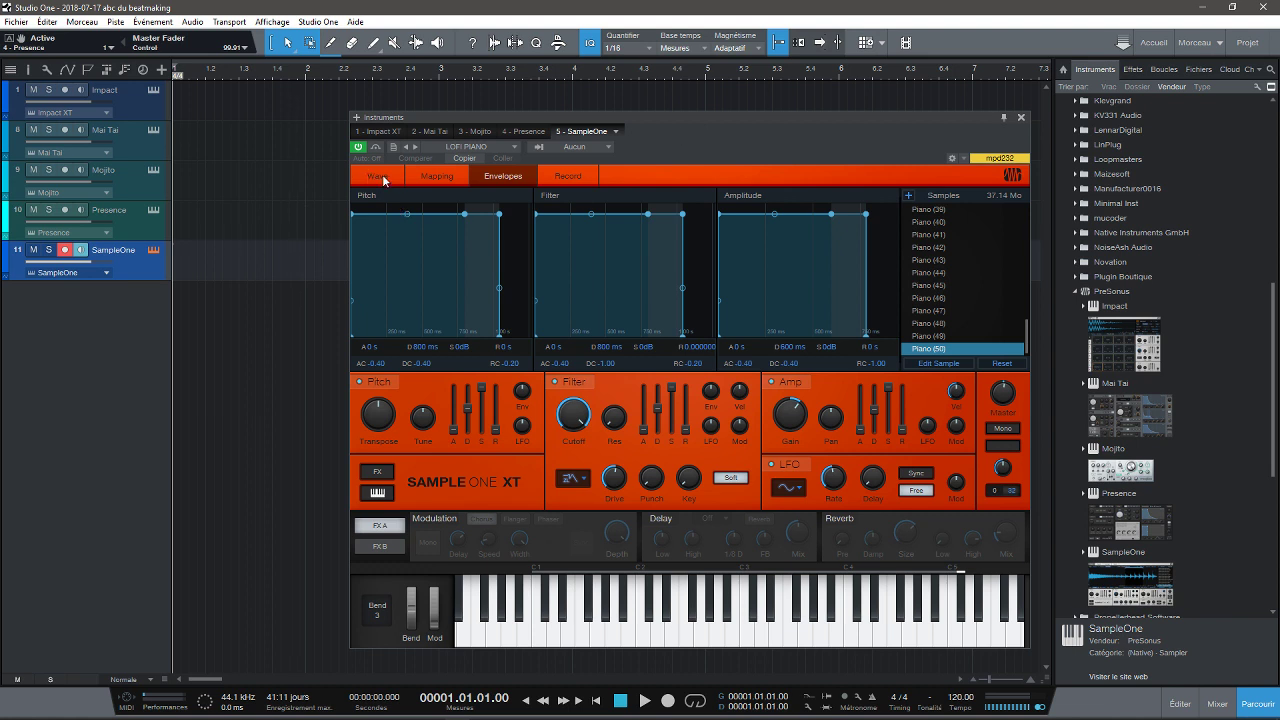
Examine the waveforms of several SampleOne samples, including Piano (41) and Piano (44), in the Wave view.
{"action": "left_click", "coordinate": [383, 180]}
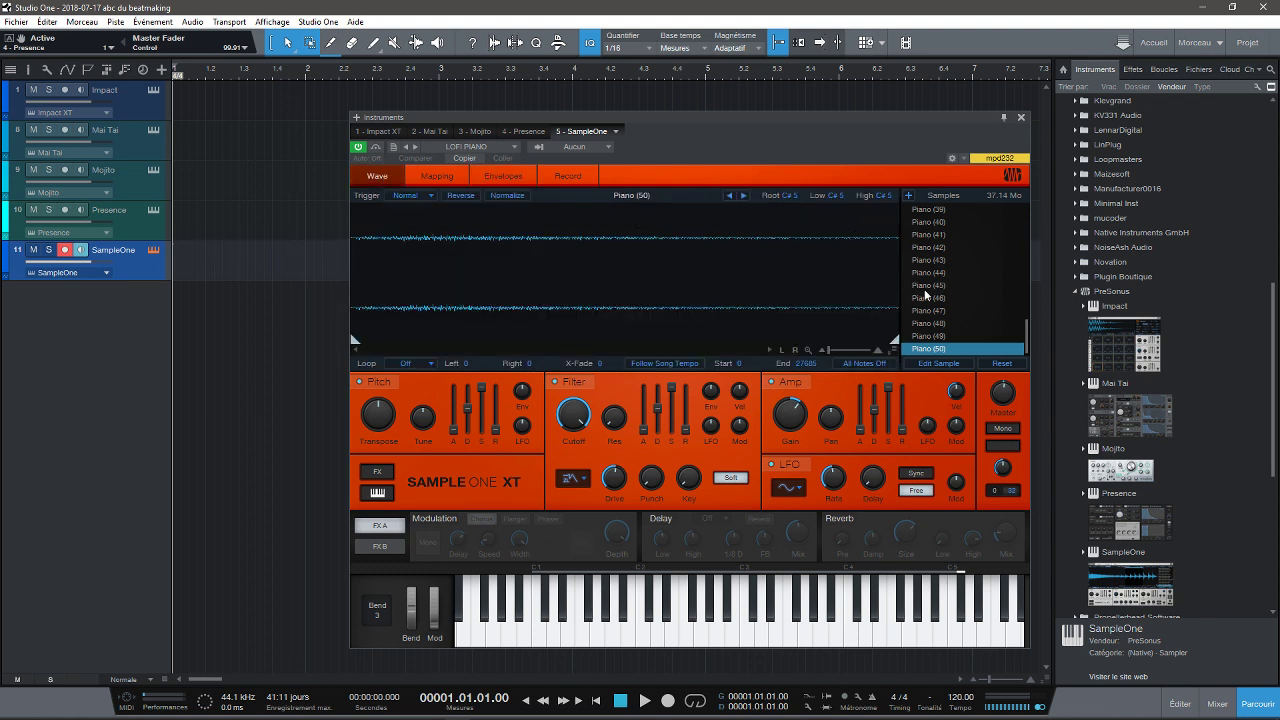
{"action": "left_click", "coordinate": [935, 210]}
{"action": "left_click", "coordinate": [935, 222]}
{"action": "left_click", "coordinate": [937, 235]}
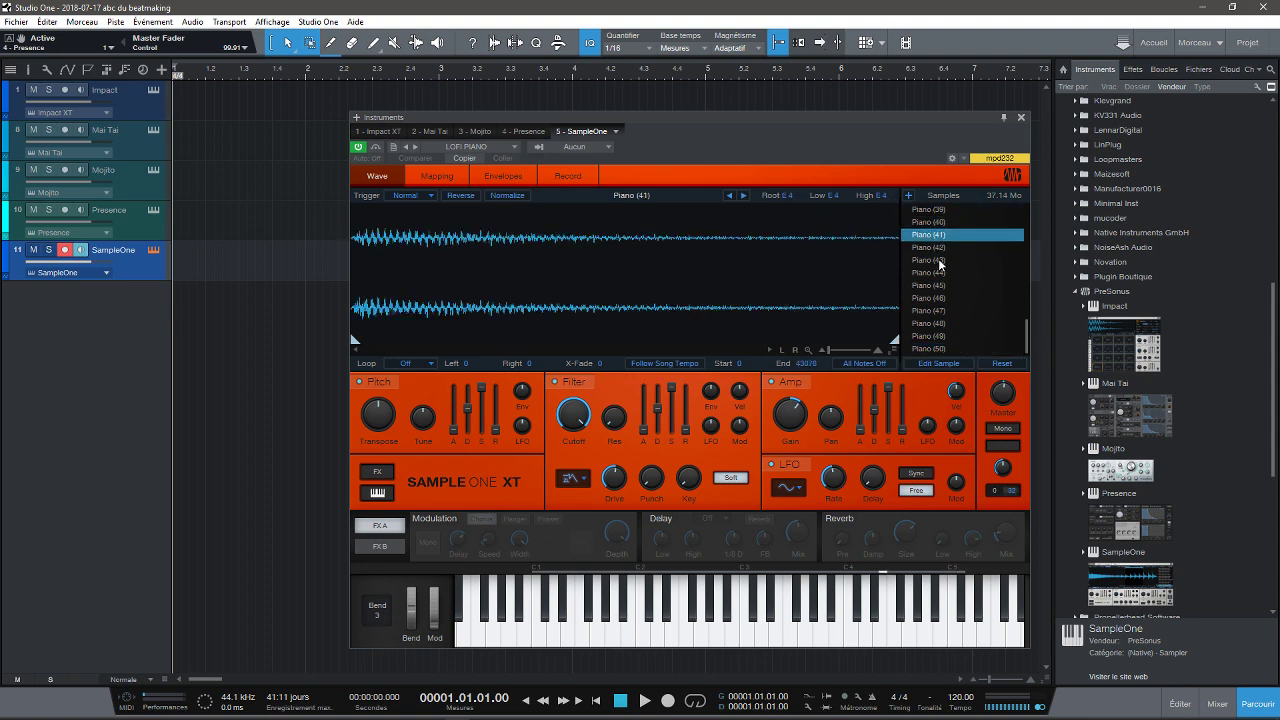
{"action": "left_click", "coordinate": [939, 261]}
{"action": "left_click", "coordinate": [941, 274]}
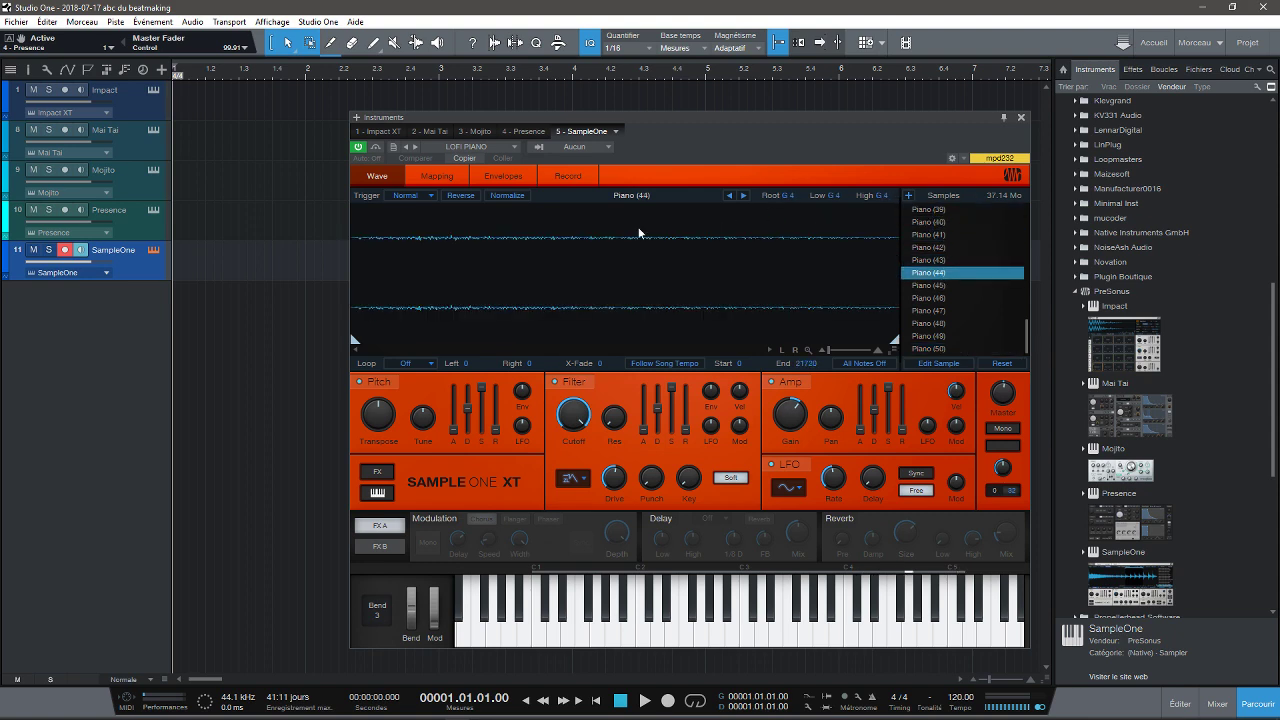
Examine SampleOne's Mapping, Envelopes and Record views, and close the instrument window.
{"action": "left_click", "coordinate": [436, 177]}
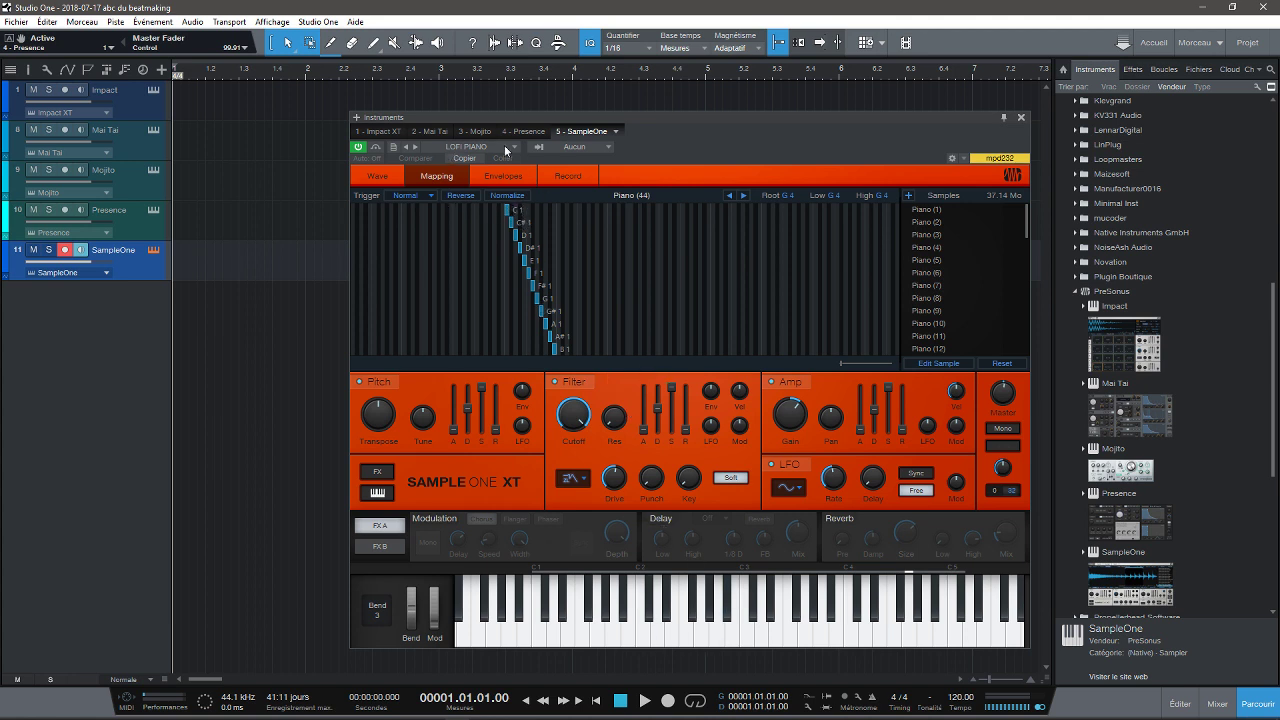
{"action": "left_click", "coordinate": [503, 177]}
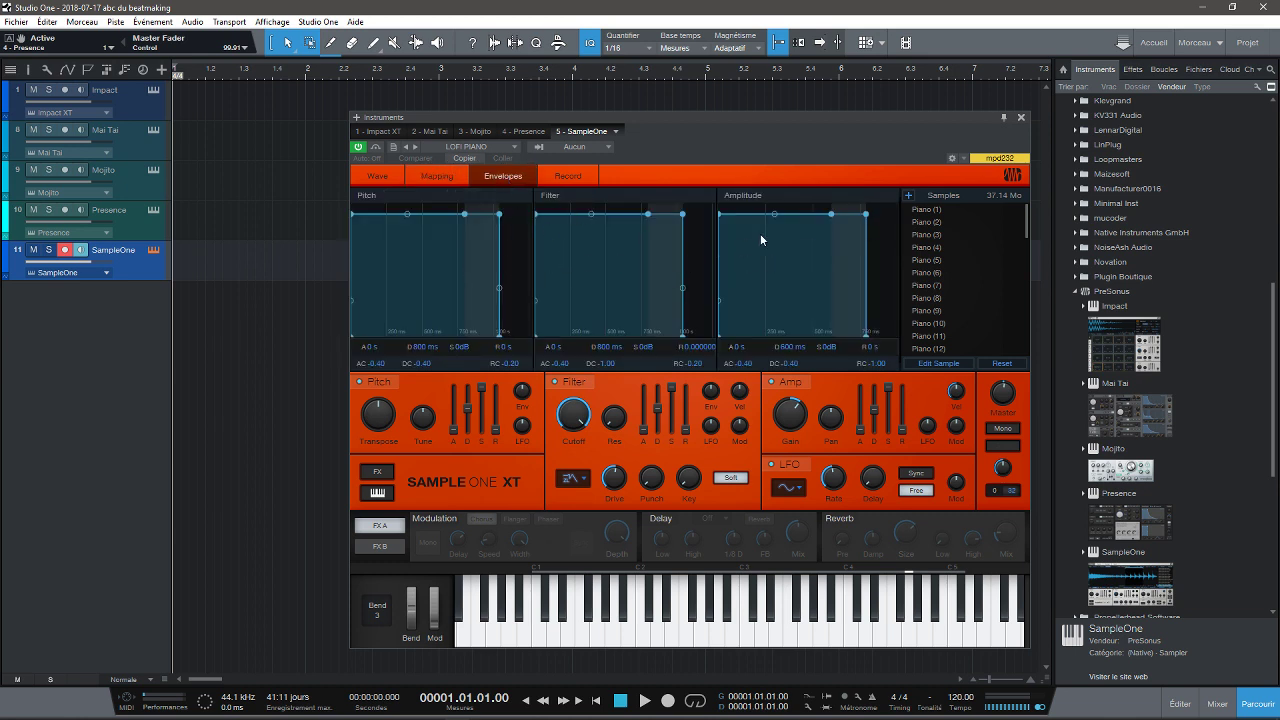
{"action": "left_click", "coordinate": [564, 177]}
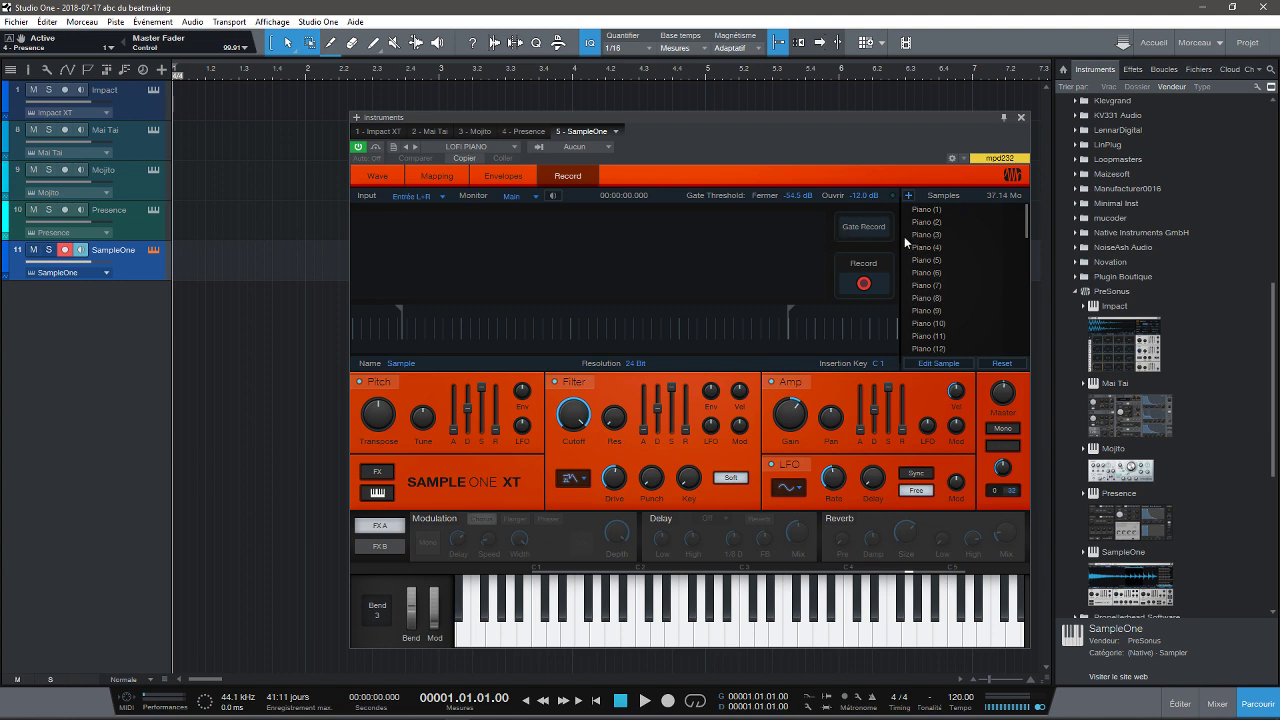
{"action": "left_click", "coordinate": [1021, 118]}
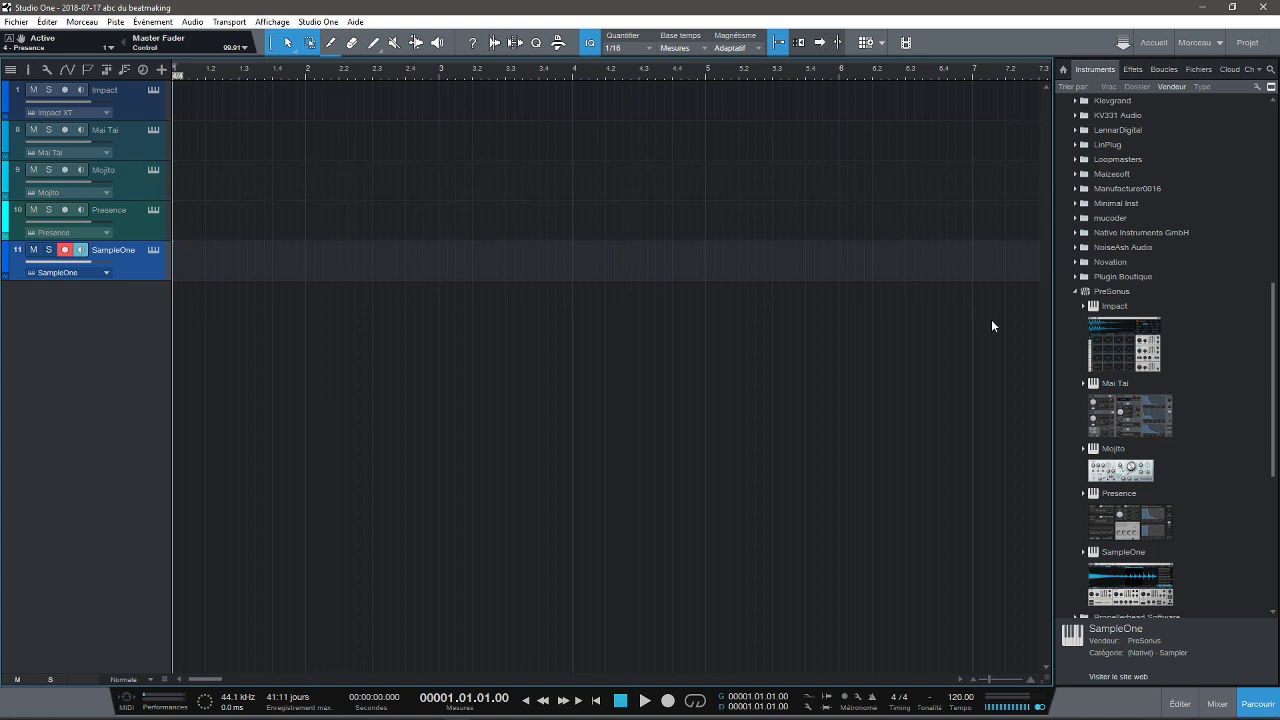
Show the mixing console and enlarge it to give the channel faders more height.
{"action": "scroll", "coordinate": [1131, 295], "scroll_direction": "down", "scroll_amount": 2}
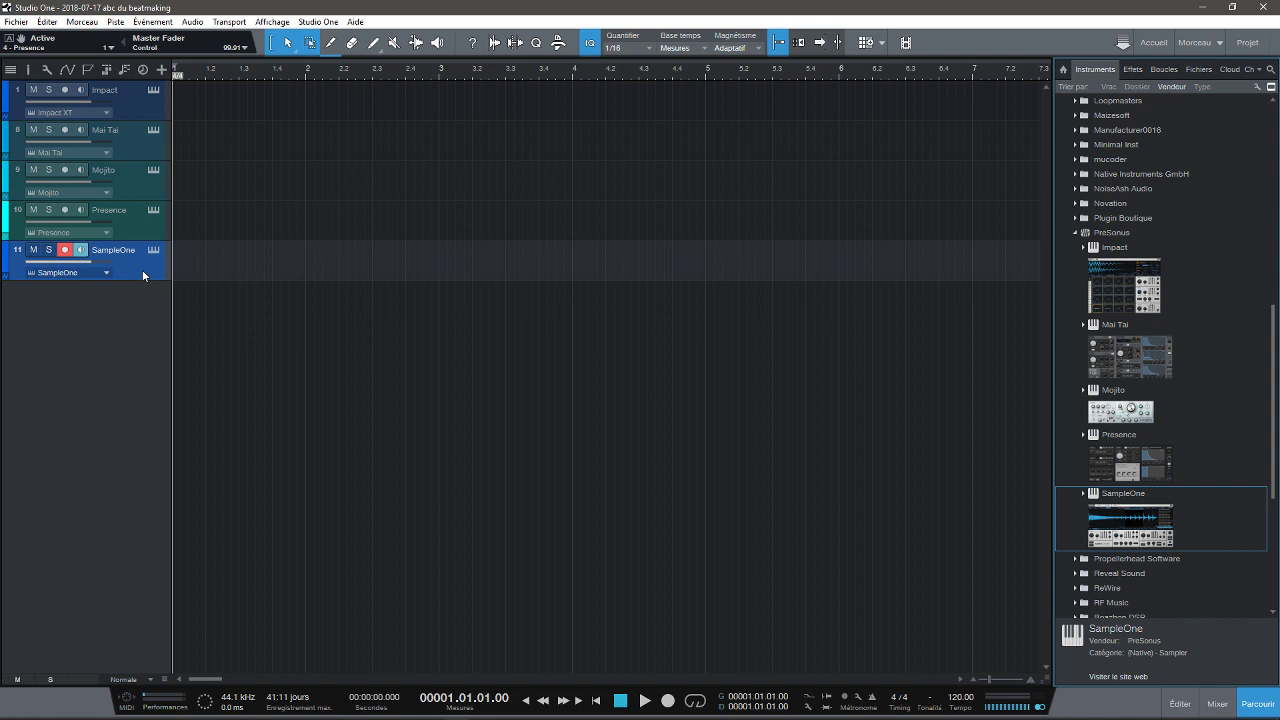
{"action": "left_click", "coordinate": [1218, 706]}
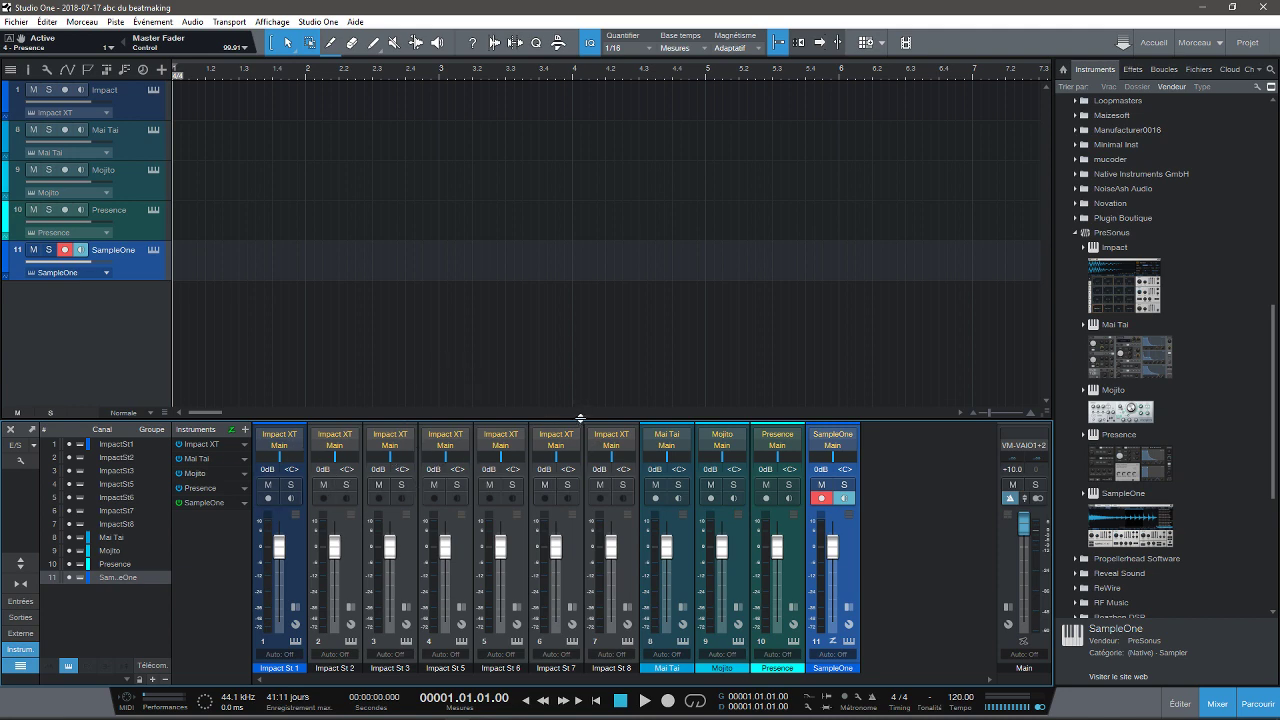
{"action": "left_click_drag", "start_coordinate": [580, 417], "coordinate": [561, 323]}
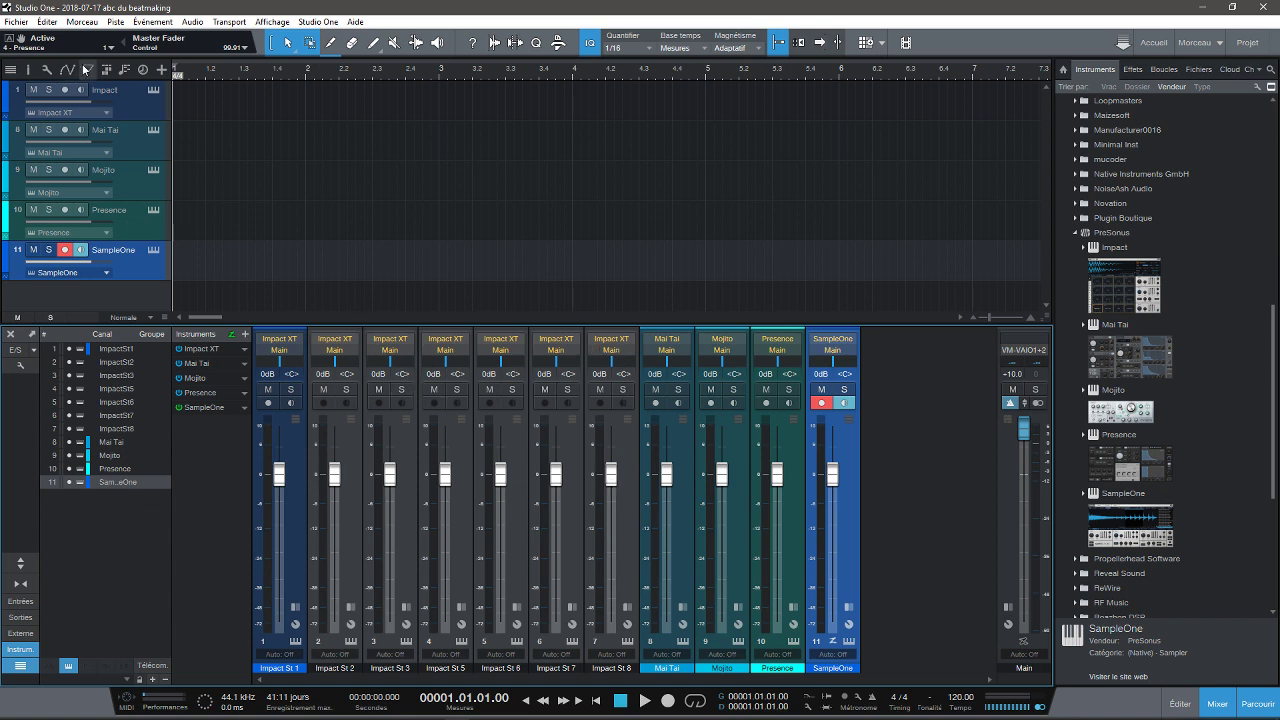
Open Impact XT on the Impact track, check the B 4 pad's output channel options and move the window lower.
{"action": "left_click", "coordinate": [152, 90]}
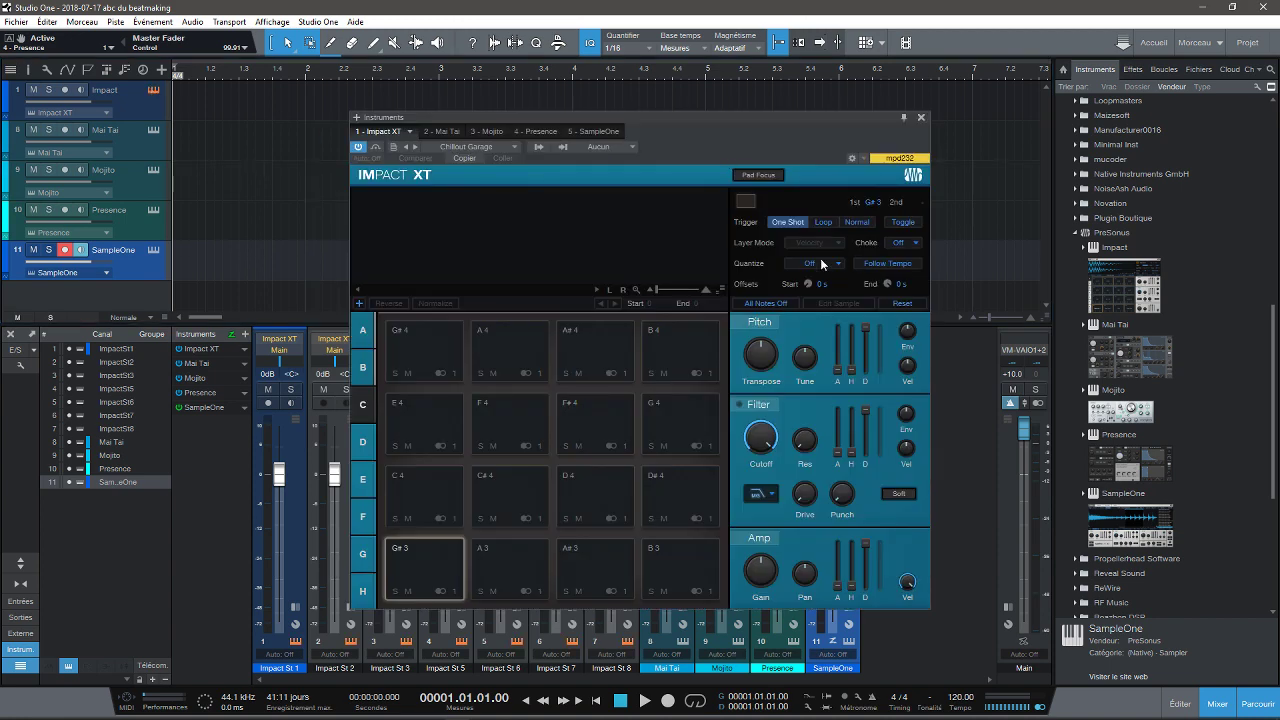
{"action": "left_click", "coordinate": [712, 374]}
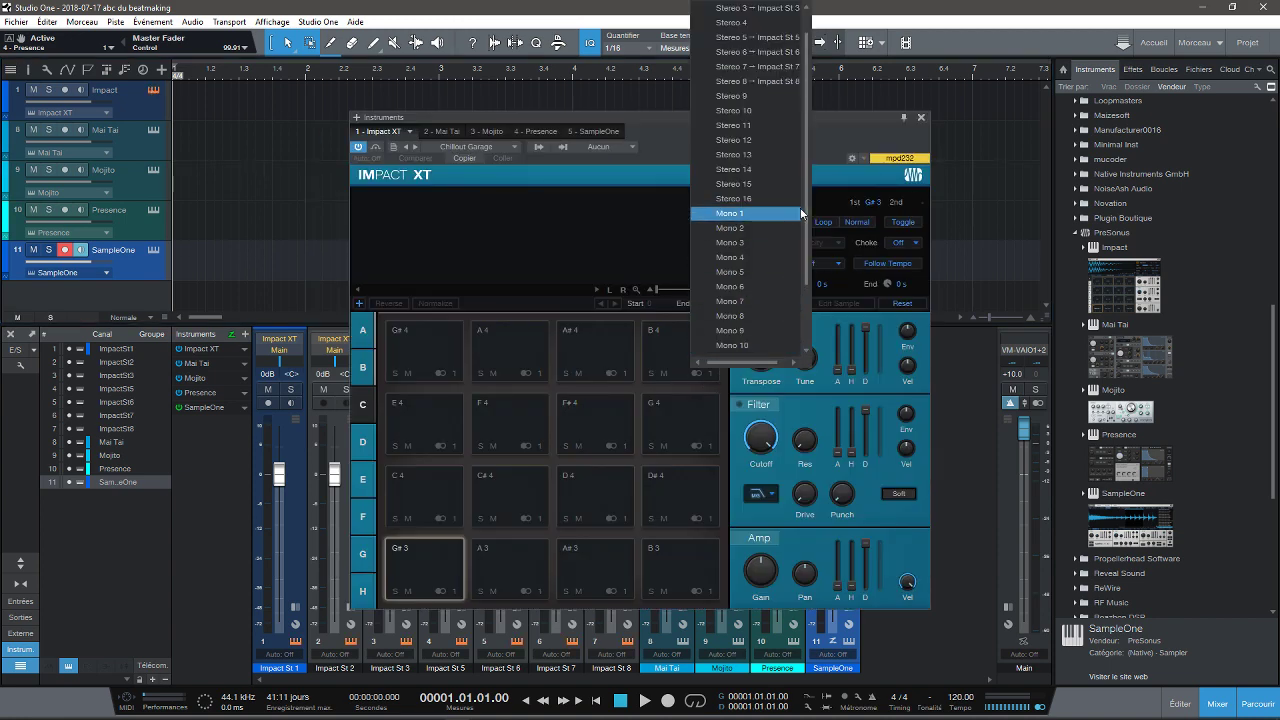
{"action": "left_click_drag", "start_coordinate": [804, 243], "coordinate": [799, 101]}
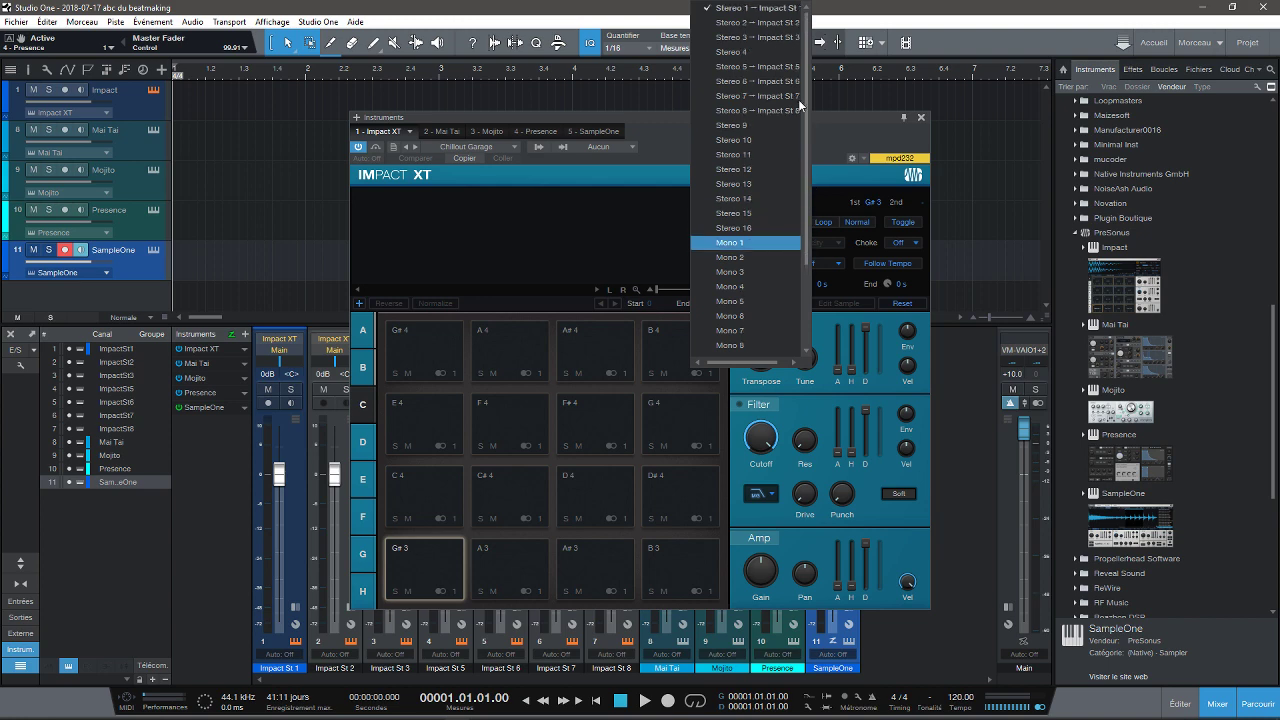
{"action": "left_click", "coordinate": [651, 128]}
{"action": "left_click_drag", "start_coordinate": [648, 120], "coordinate": [644, 185]}
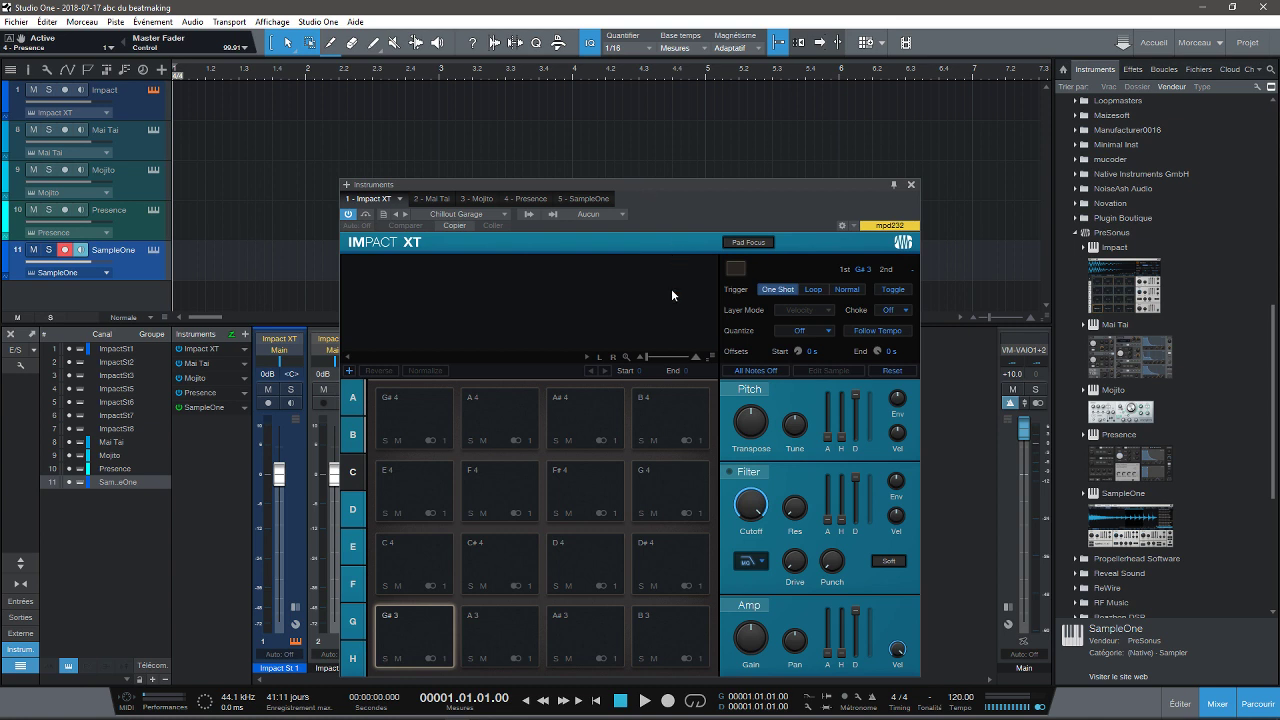
Review the stereo and mono output options of the B 4 and D#4 pads, and close the Impact XT window.
{"action": "left_click", "coordinate": [700, 440]}
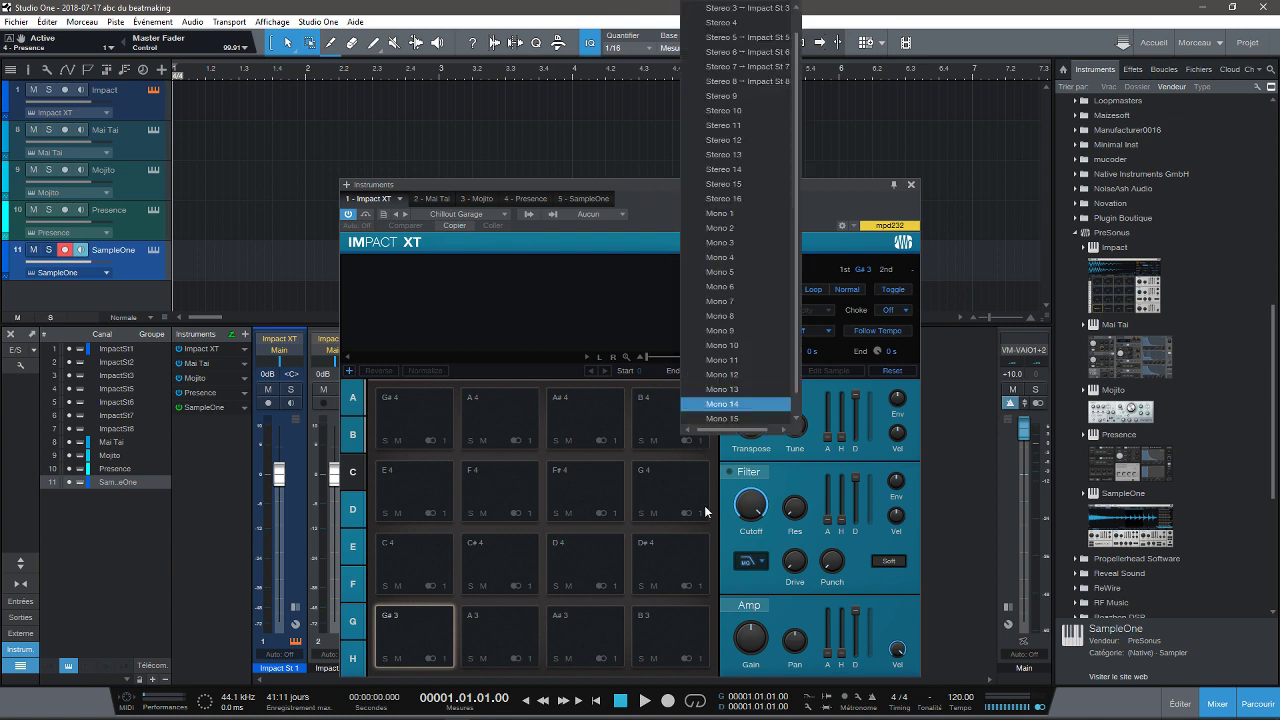
{"action": "left_click", "coordinate": [701, 598]}
{"action": "left_click", "coordinate": [700, 591]}
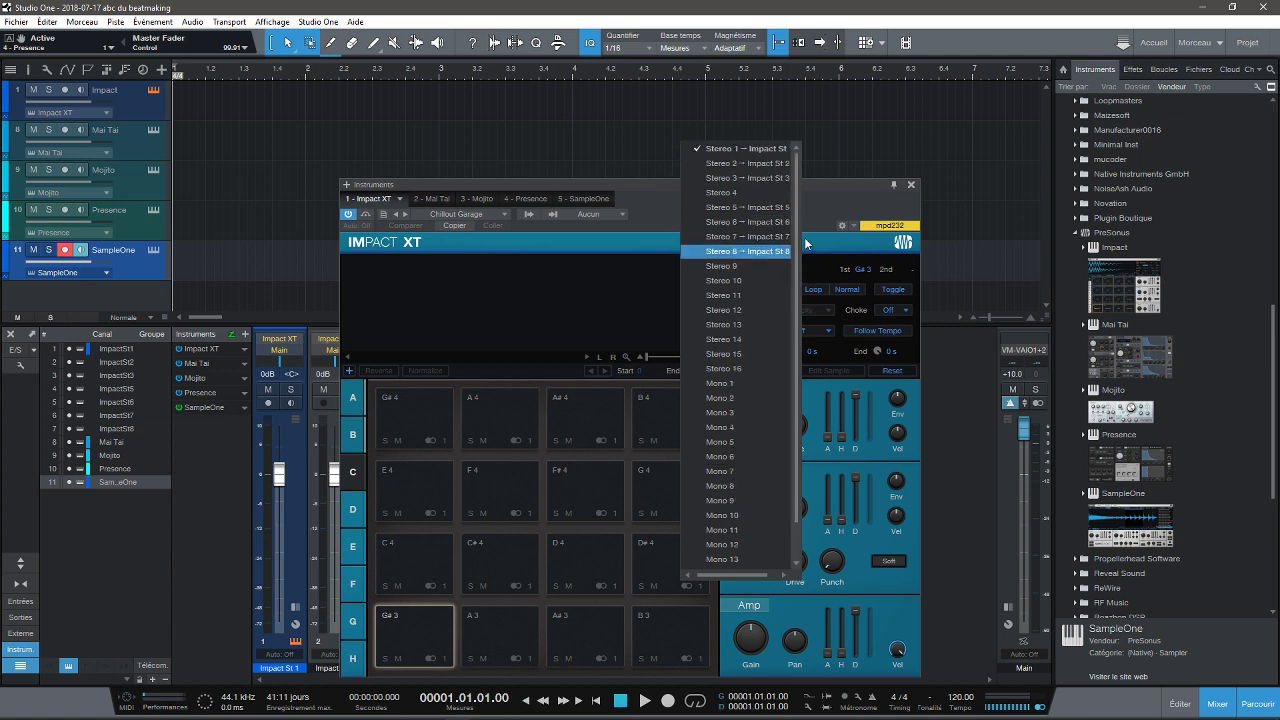
{"action": "scroll", "coordinate": [766, 175], "scroll_direction": "up", "scroll_amount": 2}
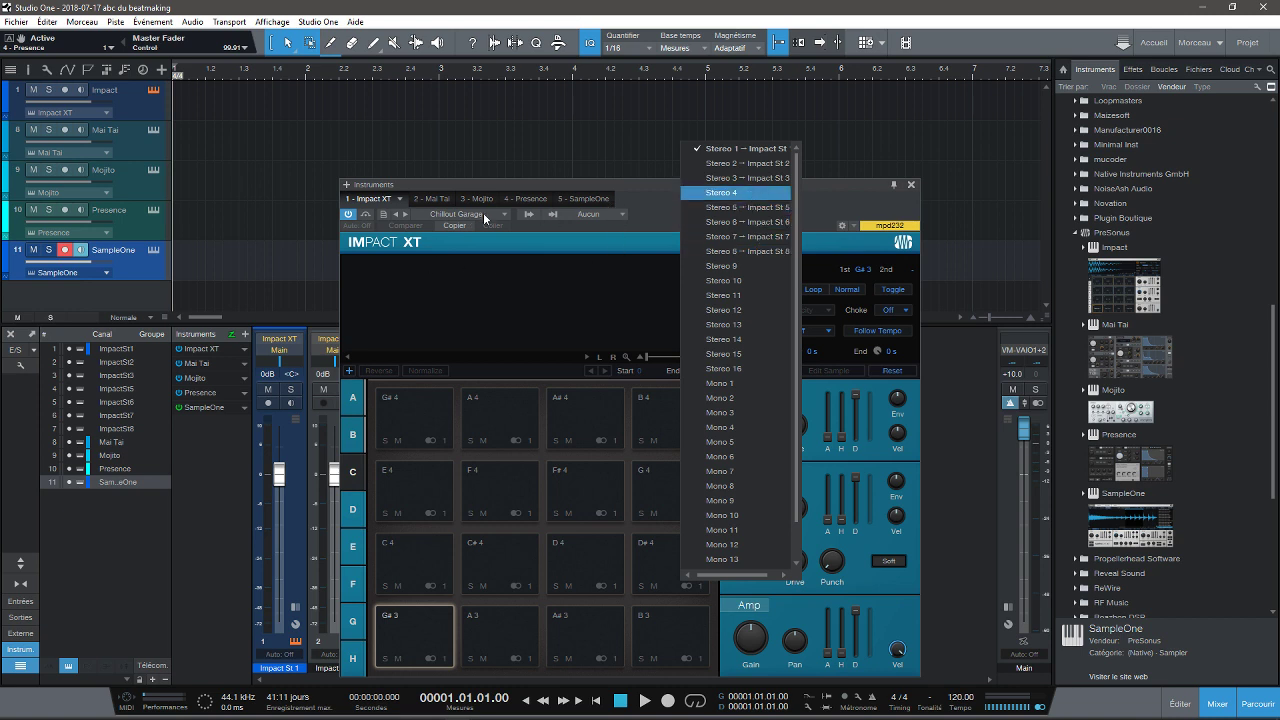
{"action": "left_click", "coordinate": [656, 202]}
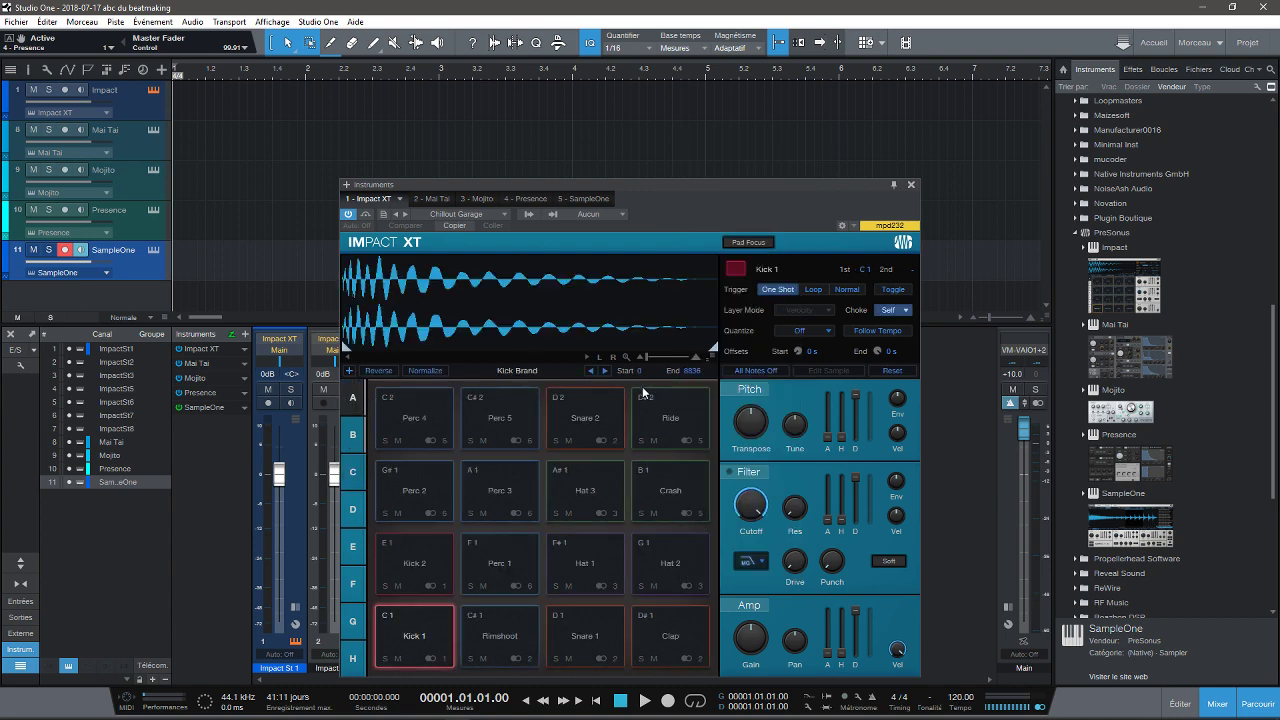
{"action": "left_click", "coordinate": [911, 188]}
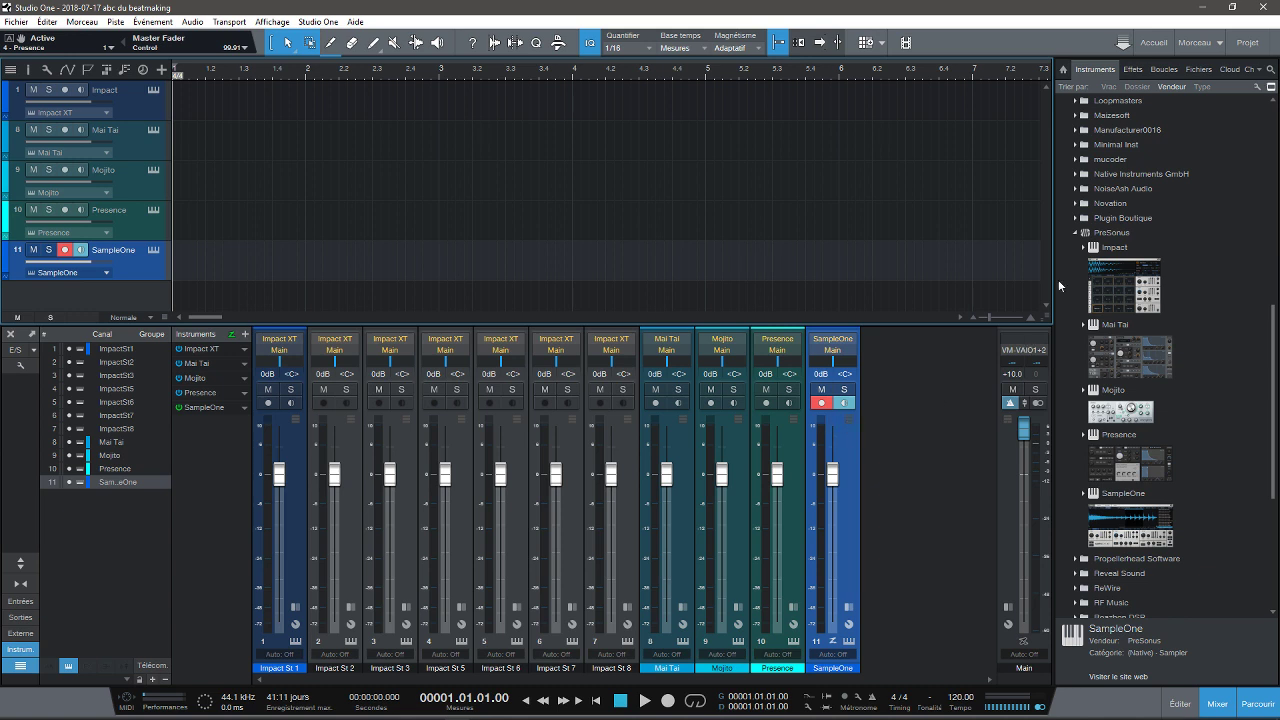
Switch the browser to effects and examine the list of built-in PreSonus effects.
{"action": "left_click", "coordinate": [1133, 70]}
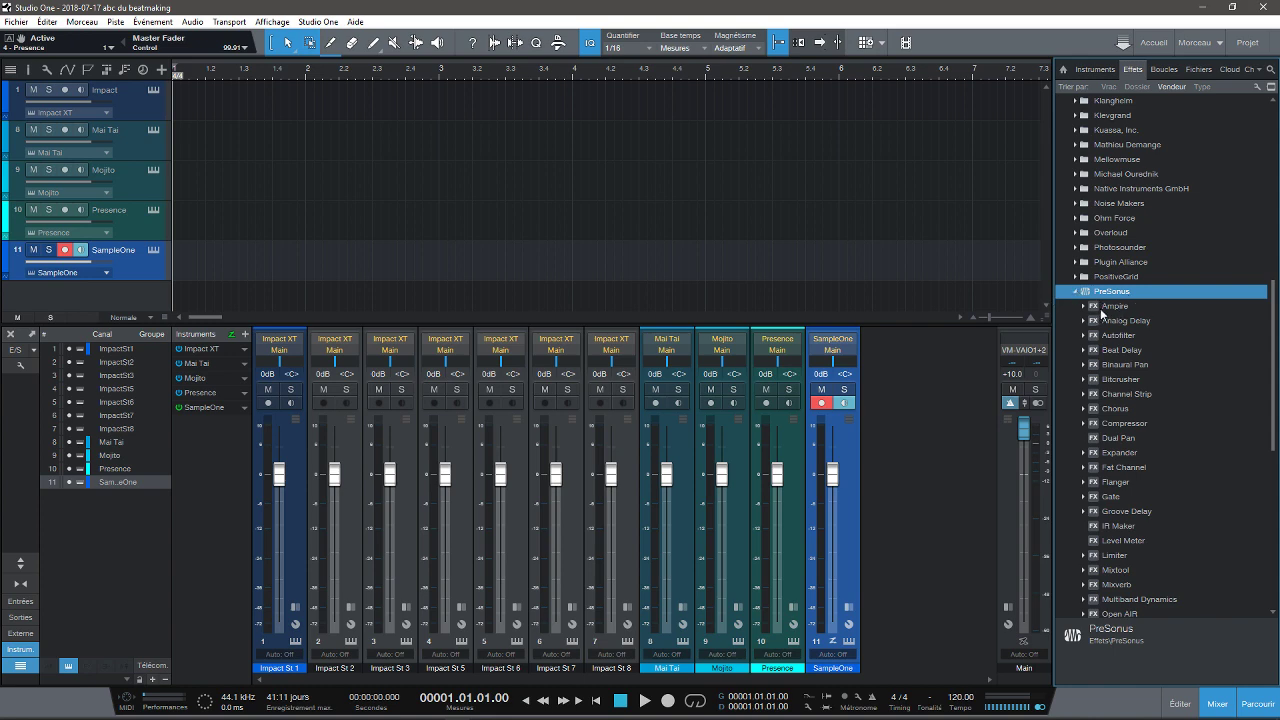
{"action": "scroll", "coordinate": [1275, 332], "scroll_direction": "down", "scroll_amount": 5}
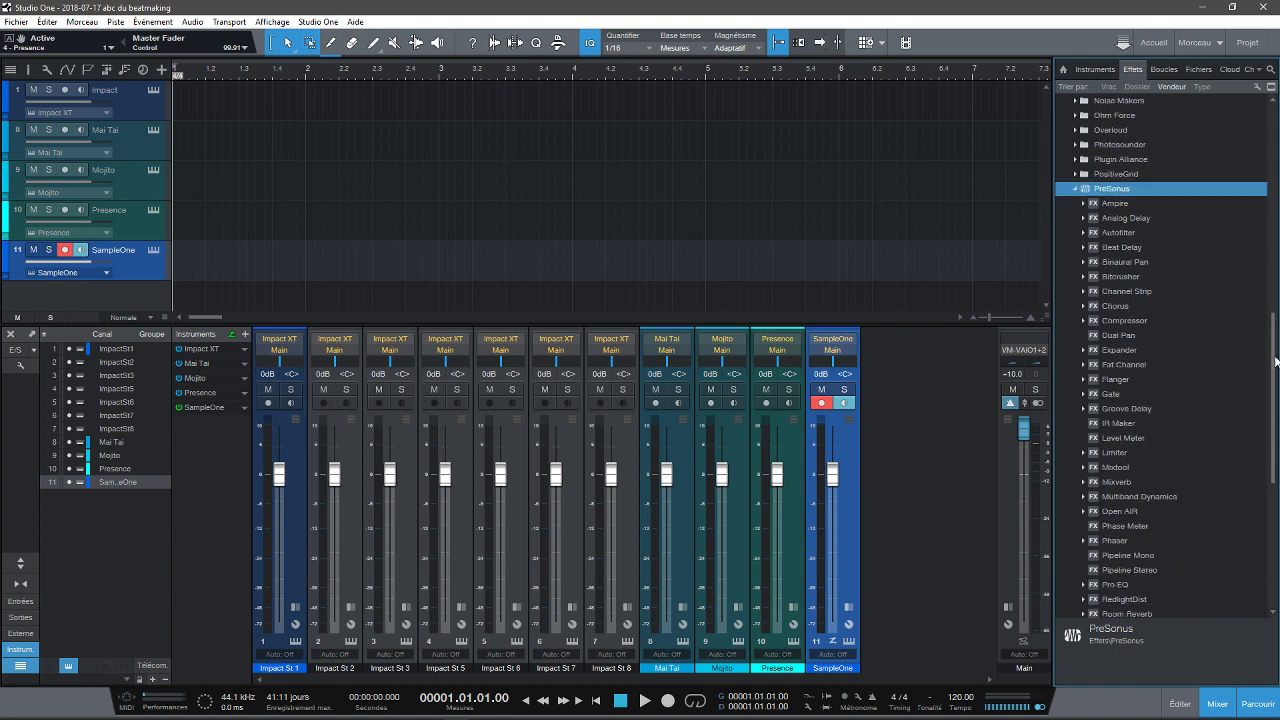
{"action": "scroll", "coordinate": [1203, 293], "scroll_direction": "up", "scroll_amount": 3}
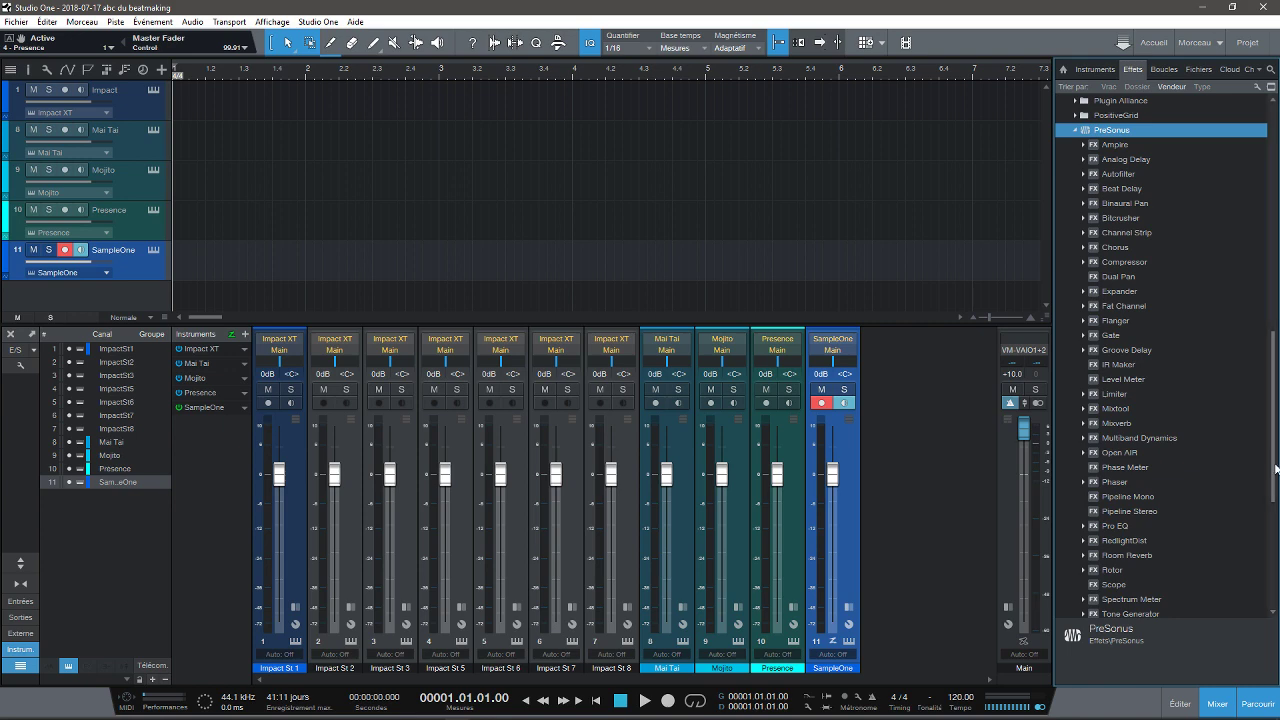
{"action": "scroll", "coordinate": [1276, 468], "scroll_direction": "down", "scroll_amount": 2}
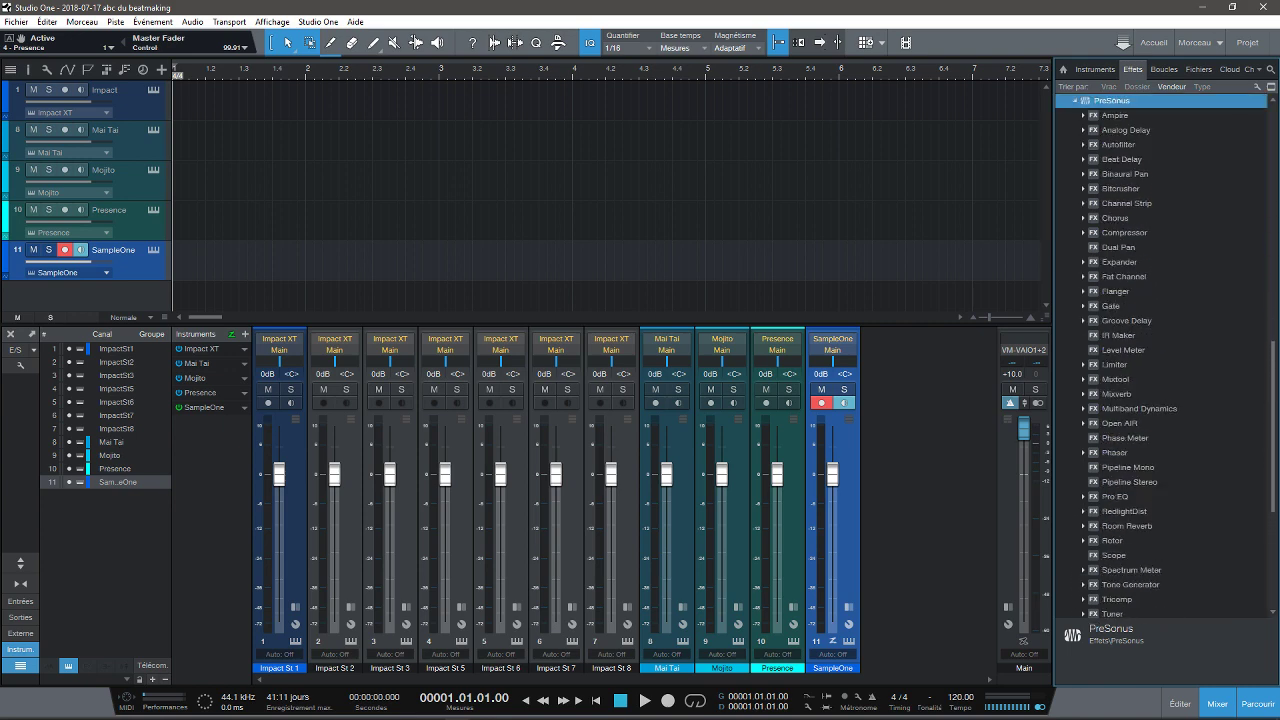
{"action": "scroll", "coordinate": [1277, 465], "scroll_direction": "up", "scroll_amount": 2}
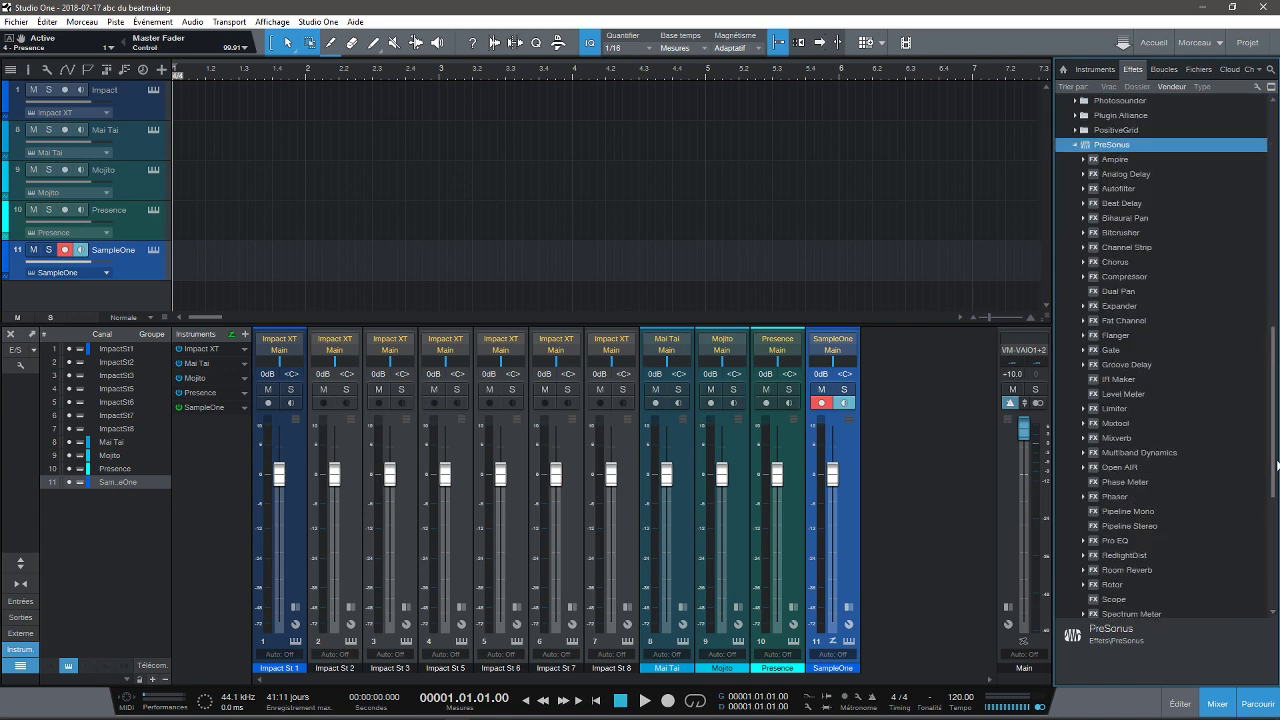
{"action": "scroll", "coordinate": [1277, 465], "scroll_direction": "down", "scroll_amount": 1}
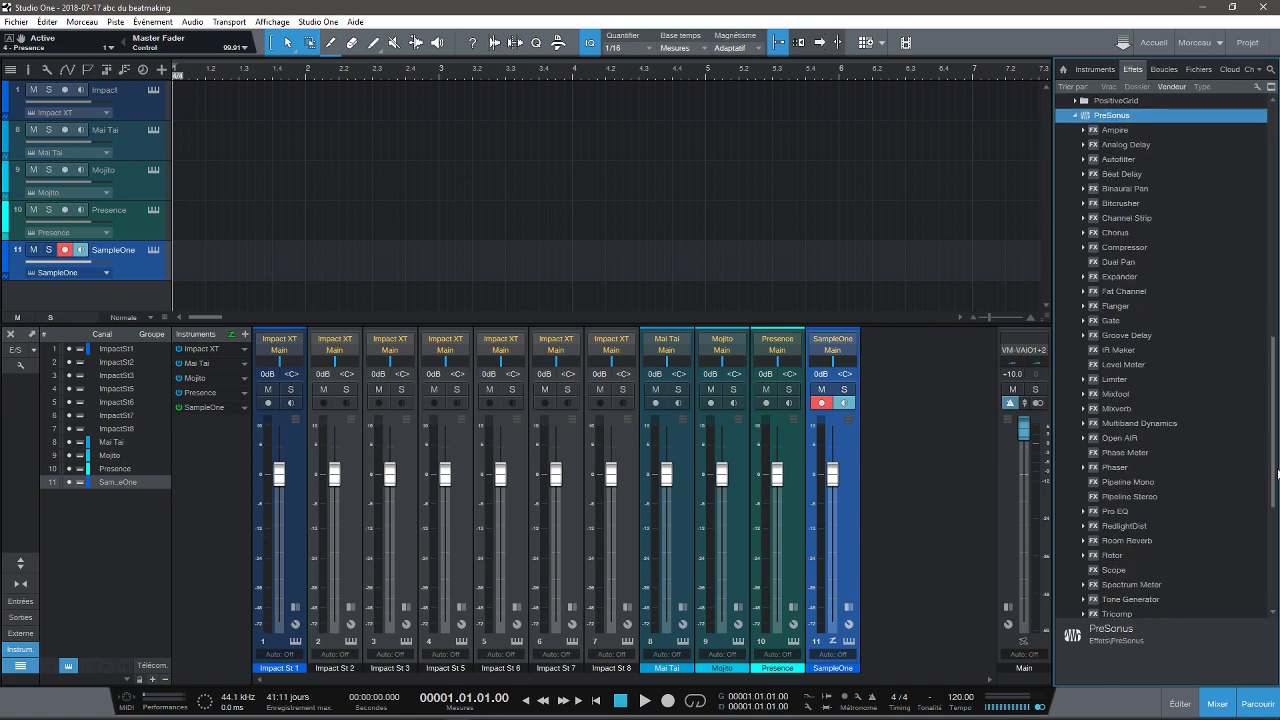
{"action": "scroll", "coordinate": [1278, 470], "scroll_direction": "up", "scroll_amount": 1}
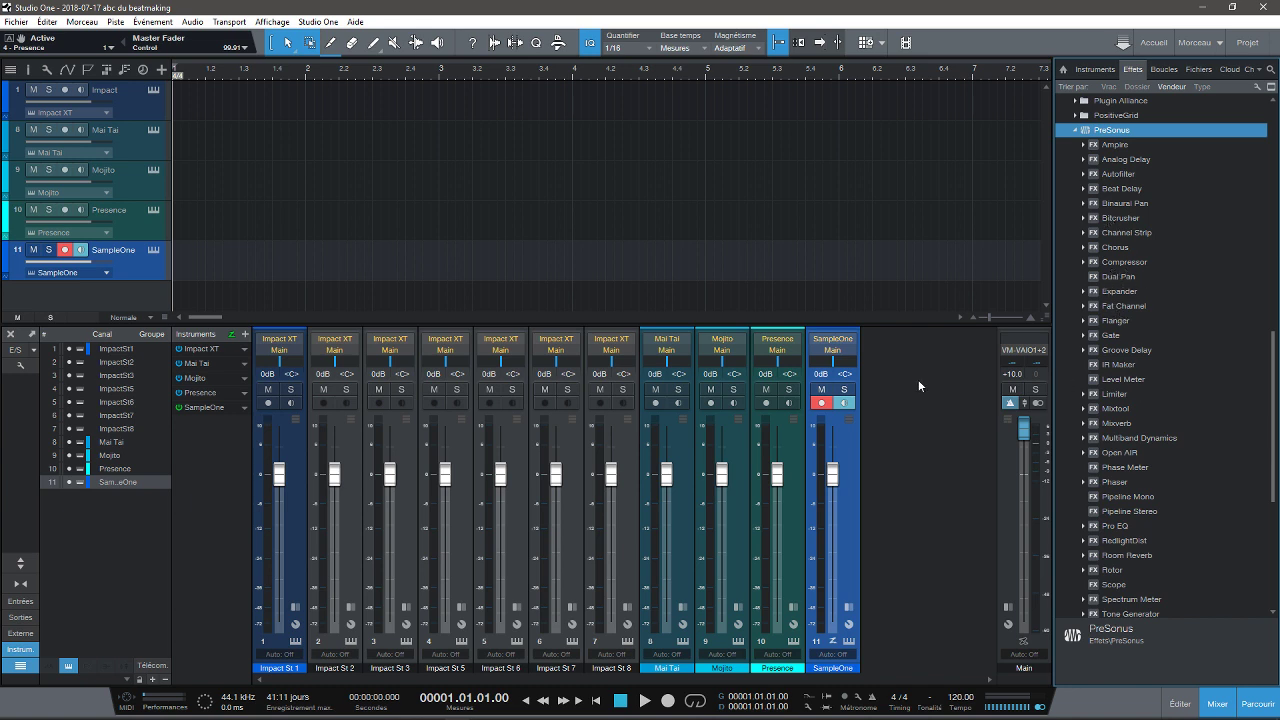
{"action": "left_click", "coordinate": [16, 24]}
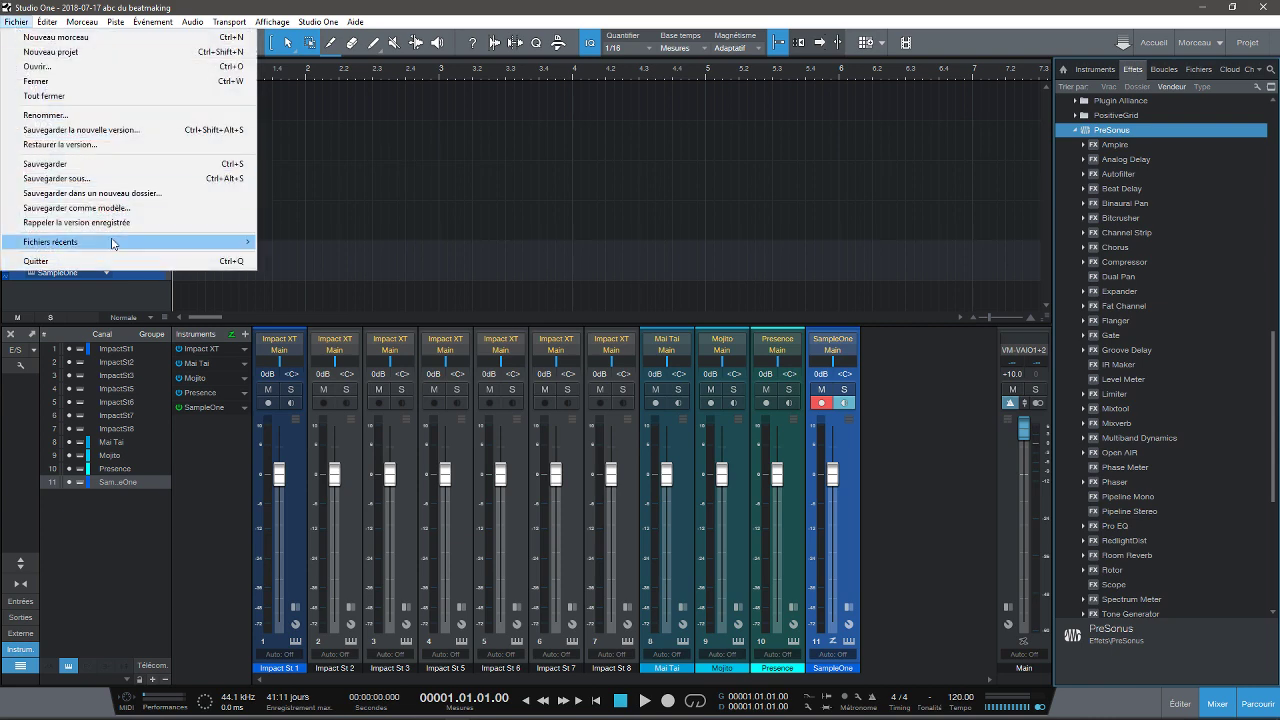
{"action": "mouse_move", "coordinate": [113, 243]}
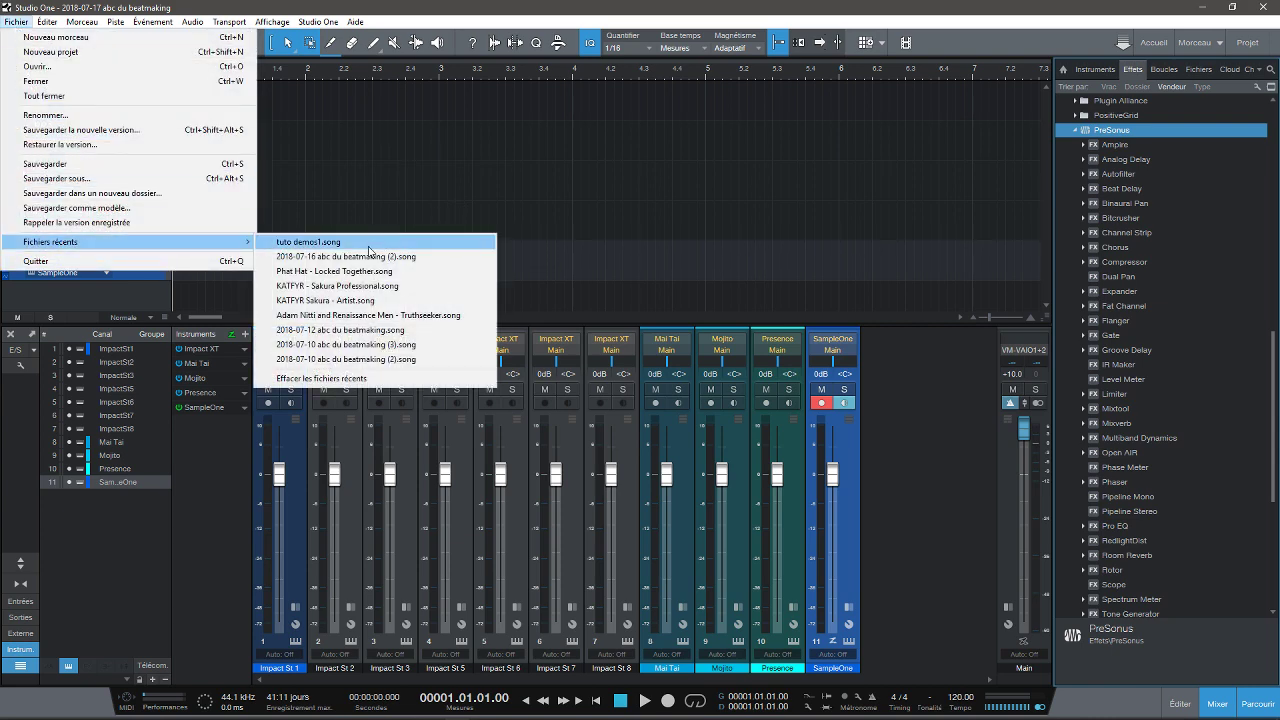
{"action": "left_click", "coordinate": [487, 100]}
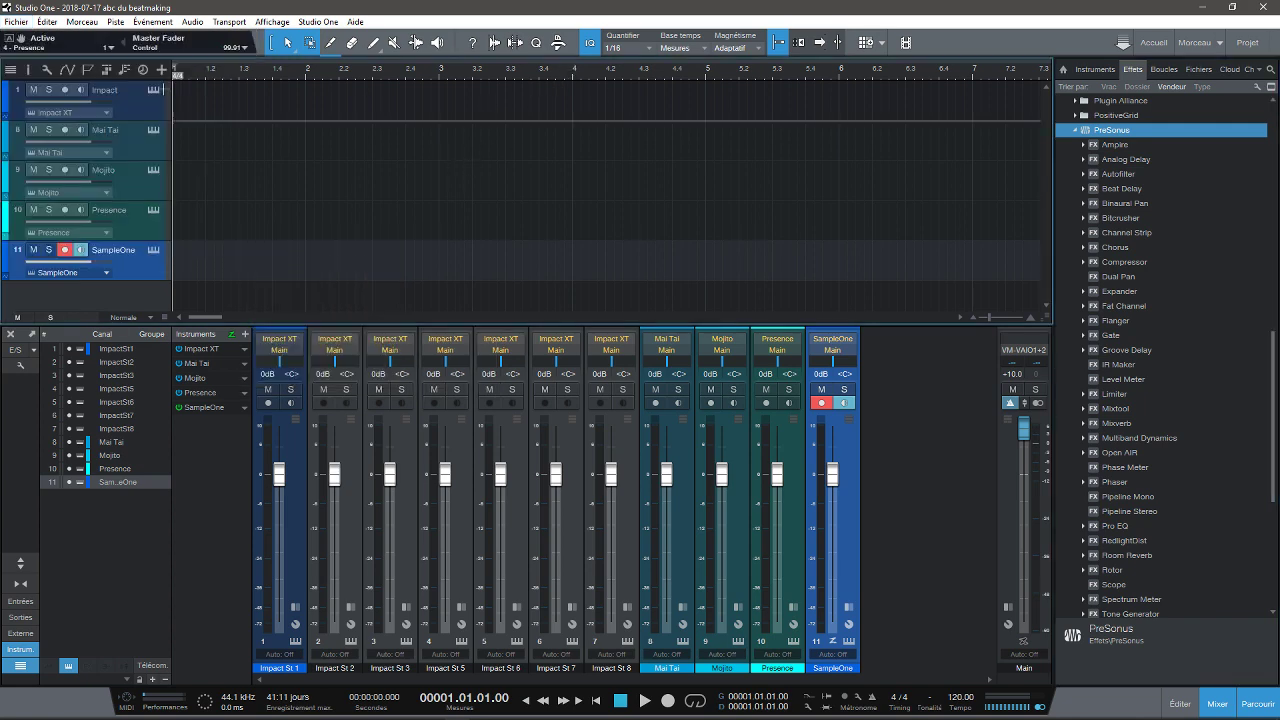
Delete the Impact and Mojito tracks together with their instruments.
{"action": "left_click", "coordinate": [131, 108]}
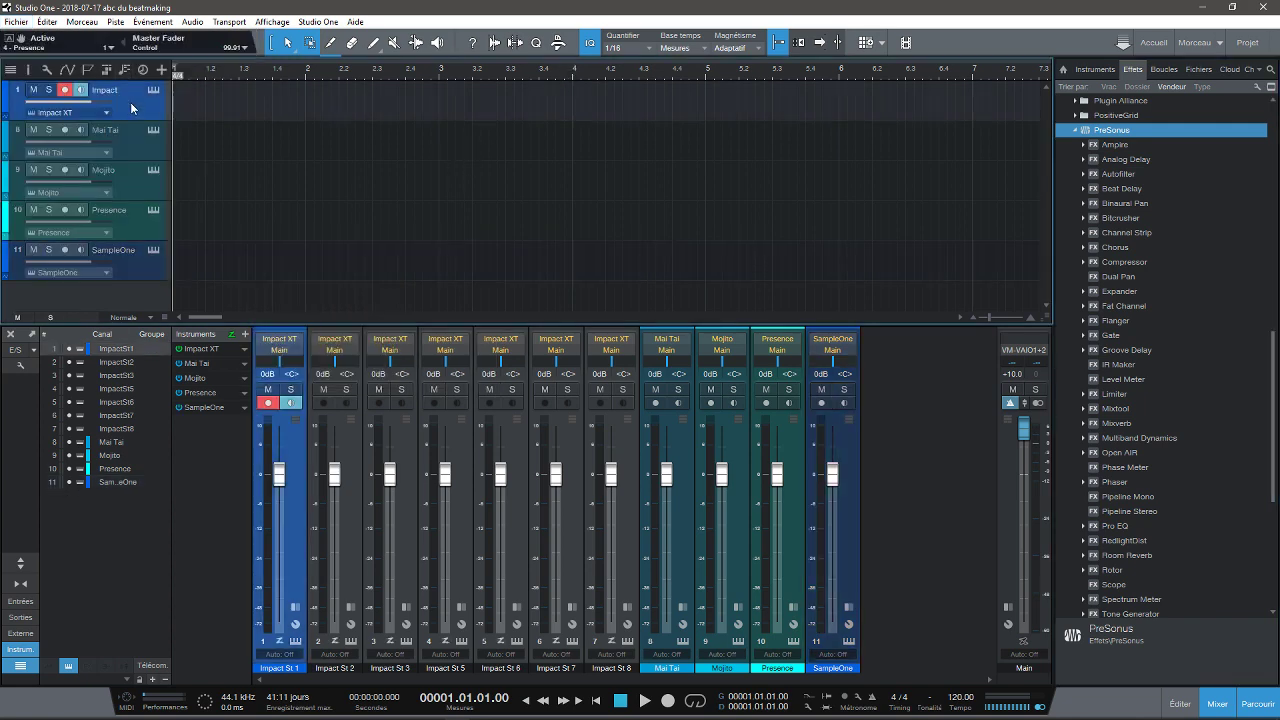
{"action": "right_click", "coordinate": [131, 108]}
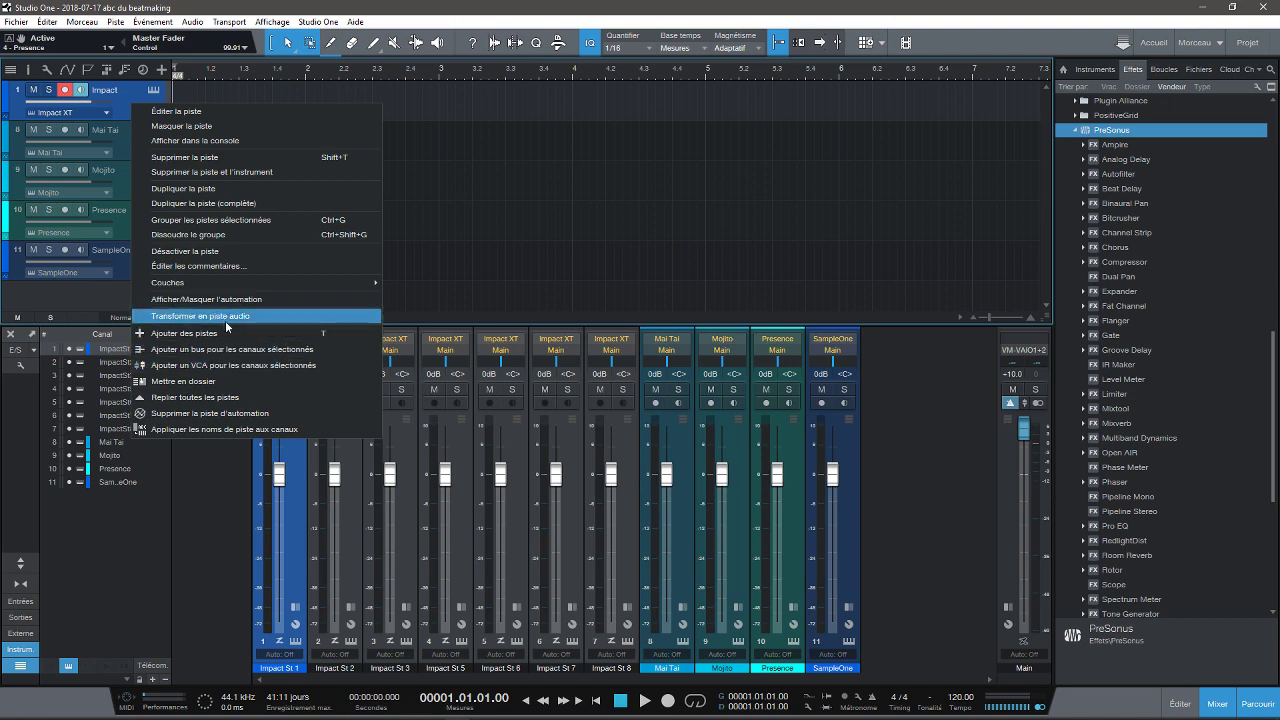
{"action": "left_click", "coordinate": [236, 95]}
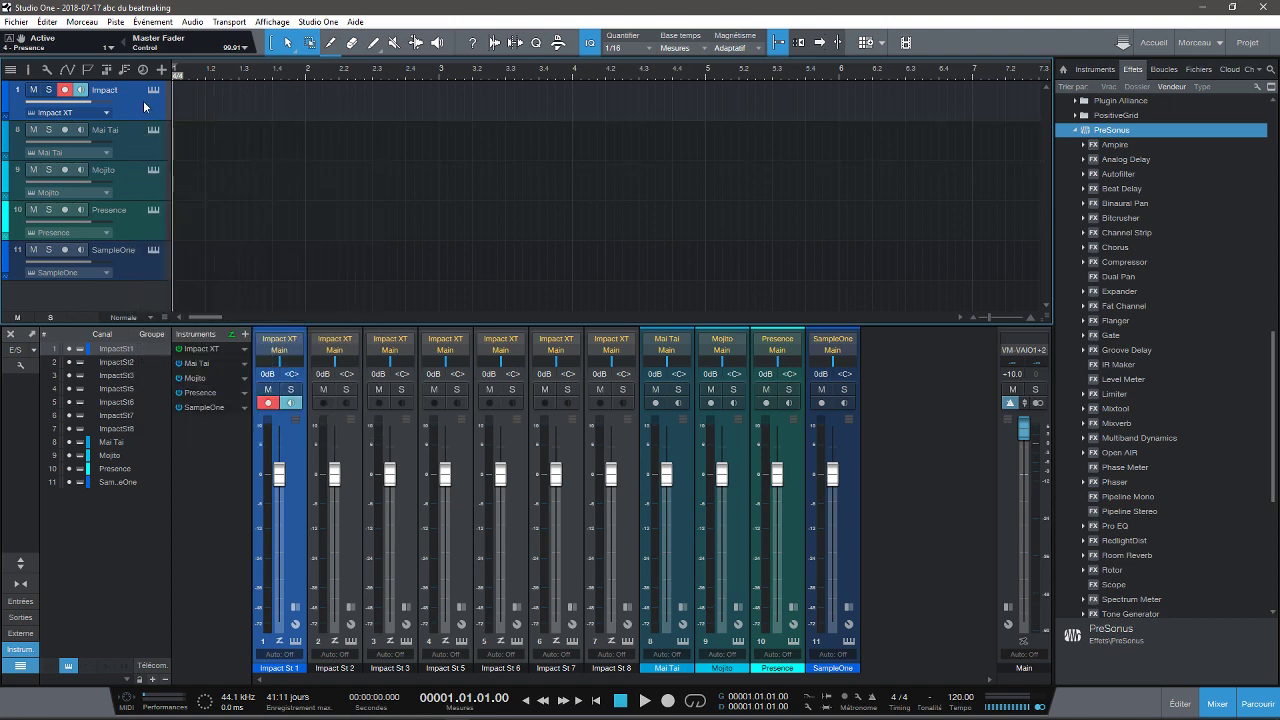
{"action": "right_click", "coordinate": [143, 102]}
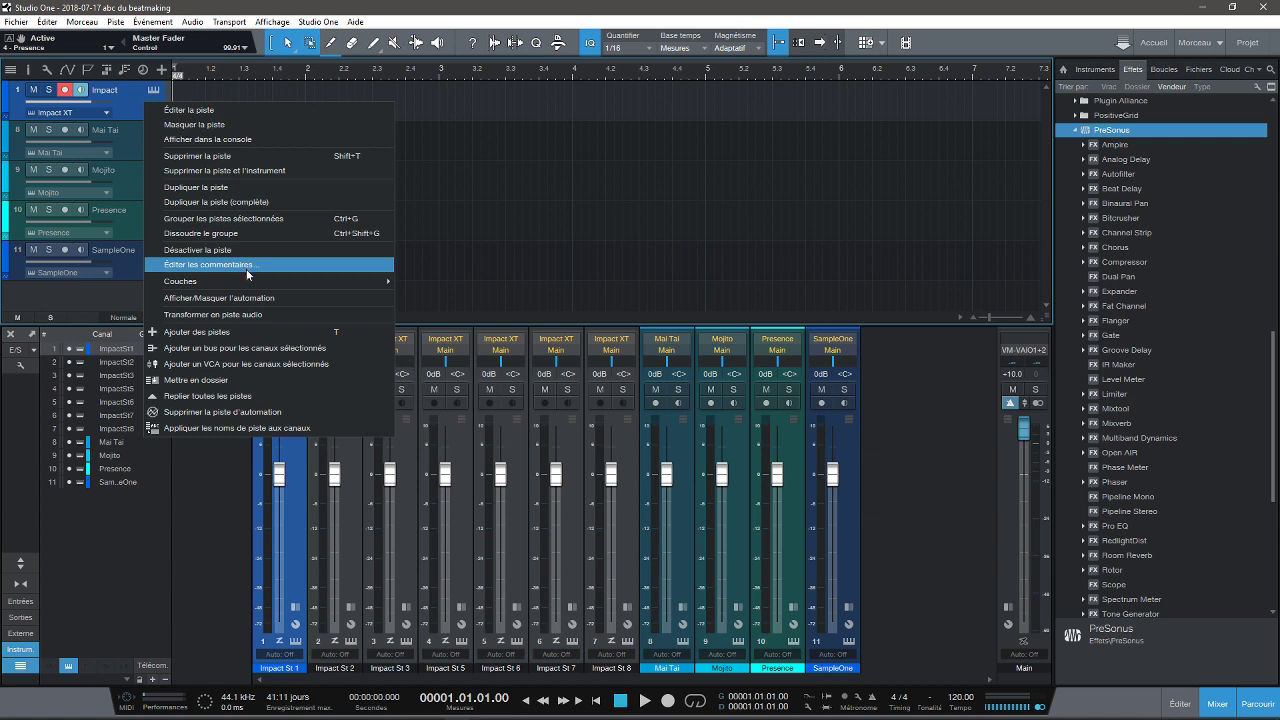
{"action": "left_click", "coordinate": [243, 170]}
{"action": "right_click", "coordinate": [119, 148]}
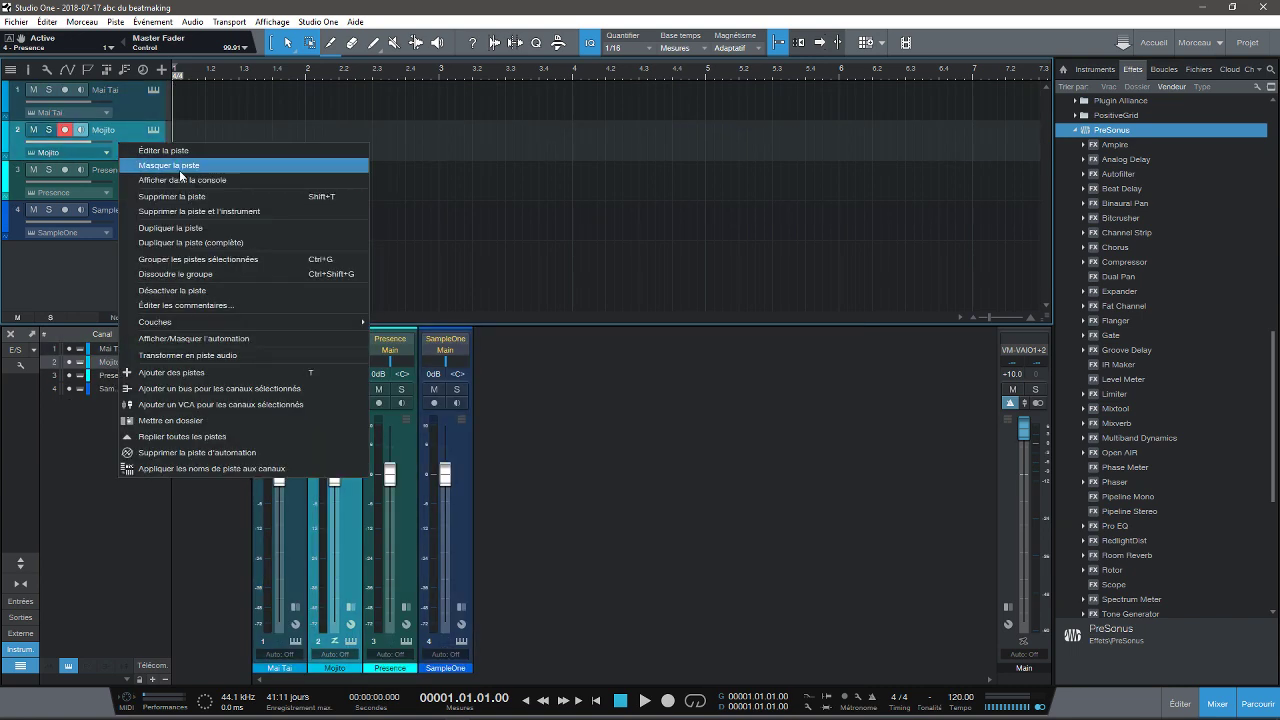
{"action": "left_click", "coordinate": [200, 215]}
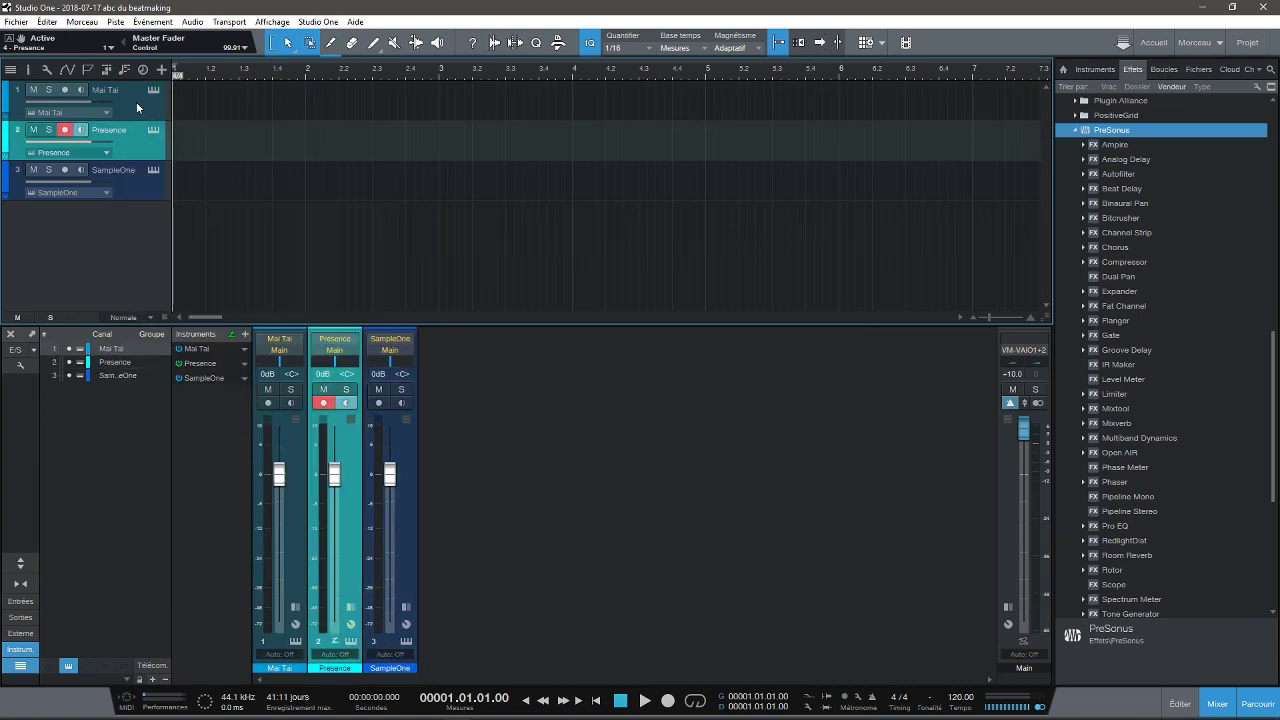
Delete the Mai Tai track without its instrument, and remove the Presence and SampleOne tracks together with their instruments.
{"action": "right_click", "coordinate": [136, 101]}
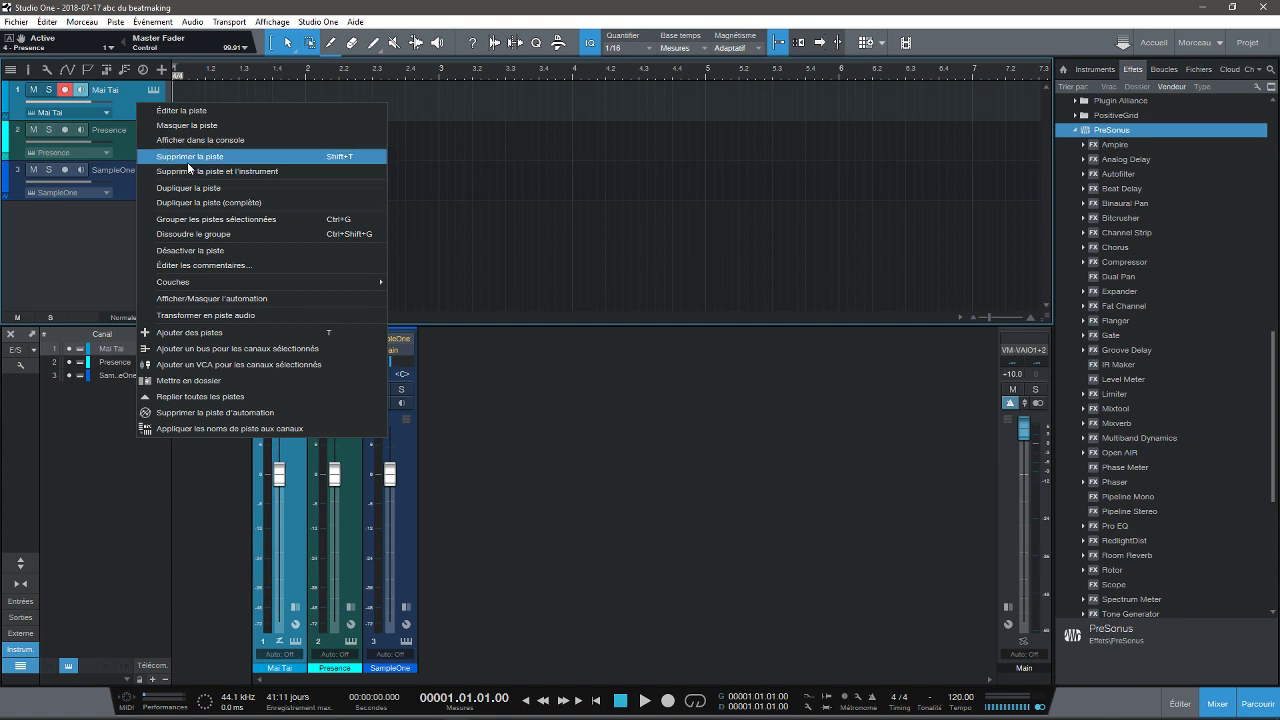
{"action": "left_click", "coordinate": [188, 160]}
{"action": "right_click", "coordinate": [140, 108]}
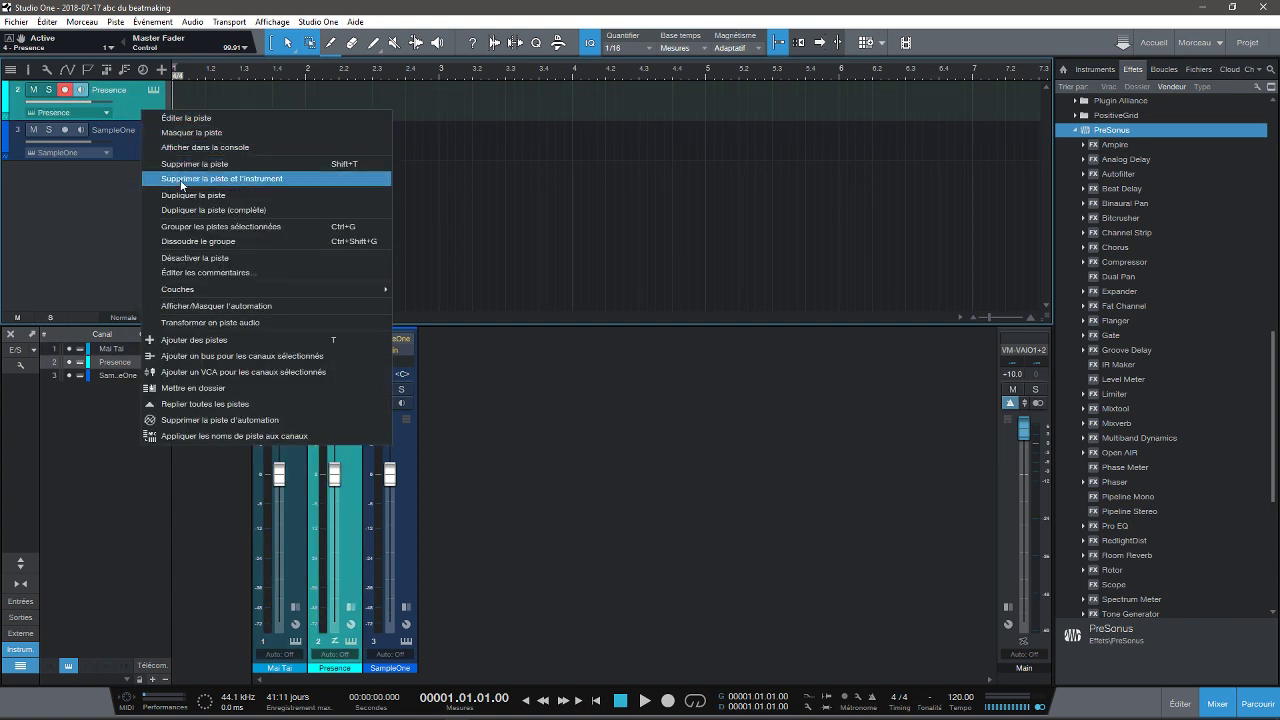
{"action": "left_click", "coordinate": [180, 178]}
{"action": "right_click", "coordinate": [139, 109]}
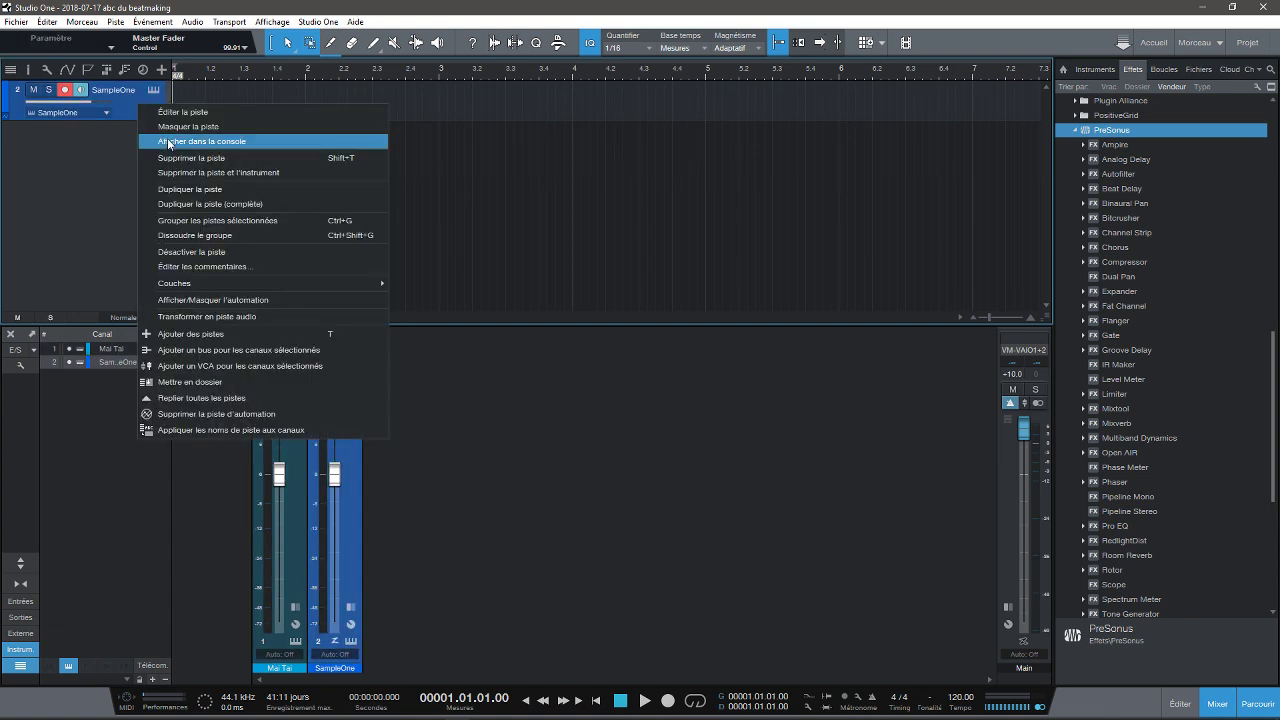
{"action": "left_click", "coordinate": [180, 172]}
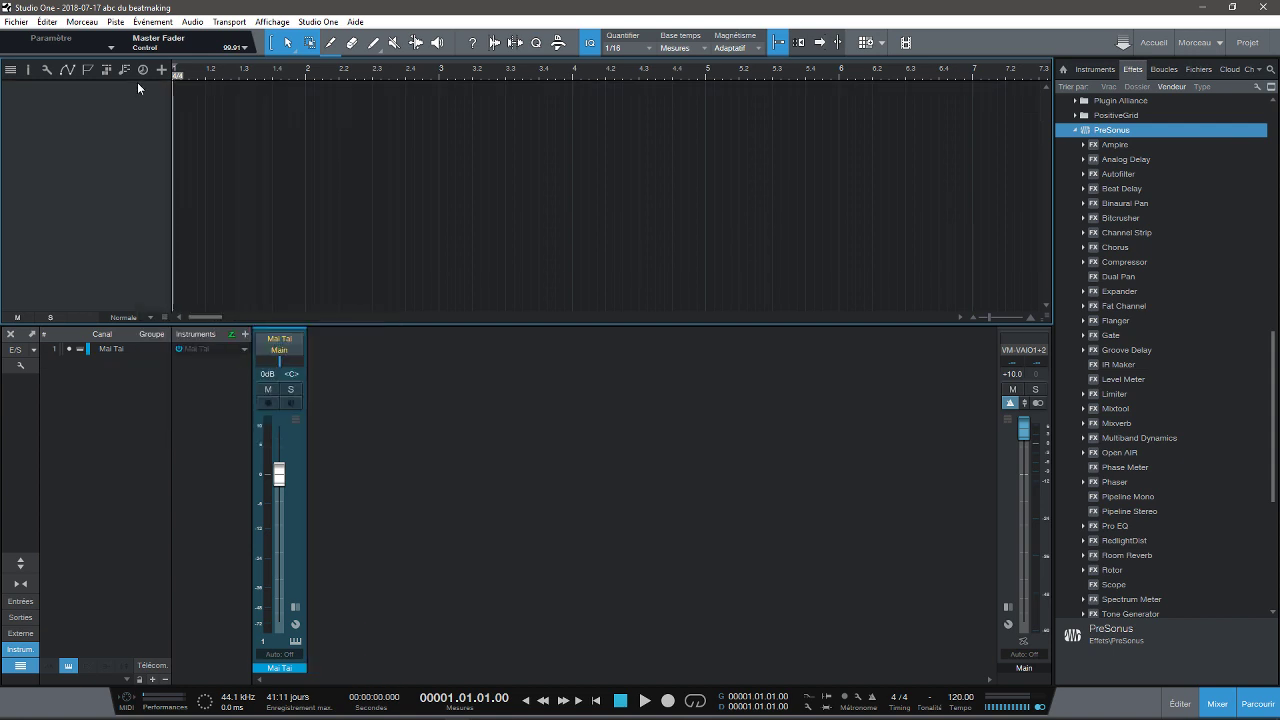
Open the recent song tuto demos1 and raise the main output fader slightly, to about +0.7 dB.
{"action": "left_click", "coordinate": [16, 21]}
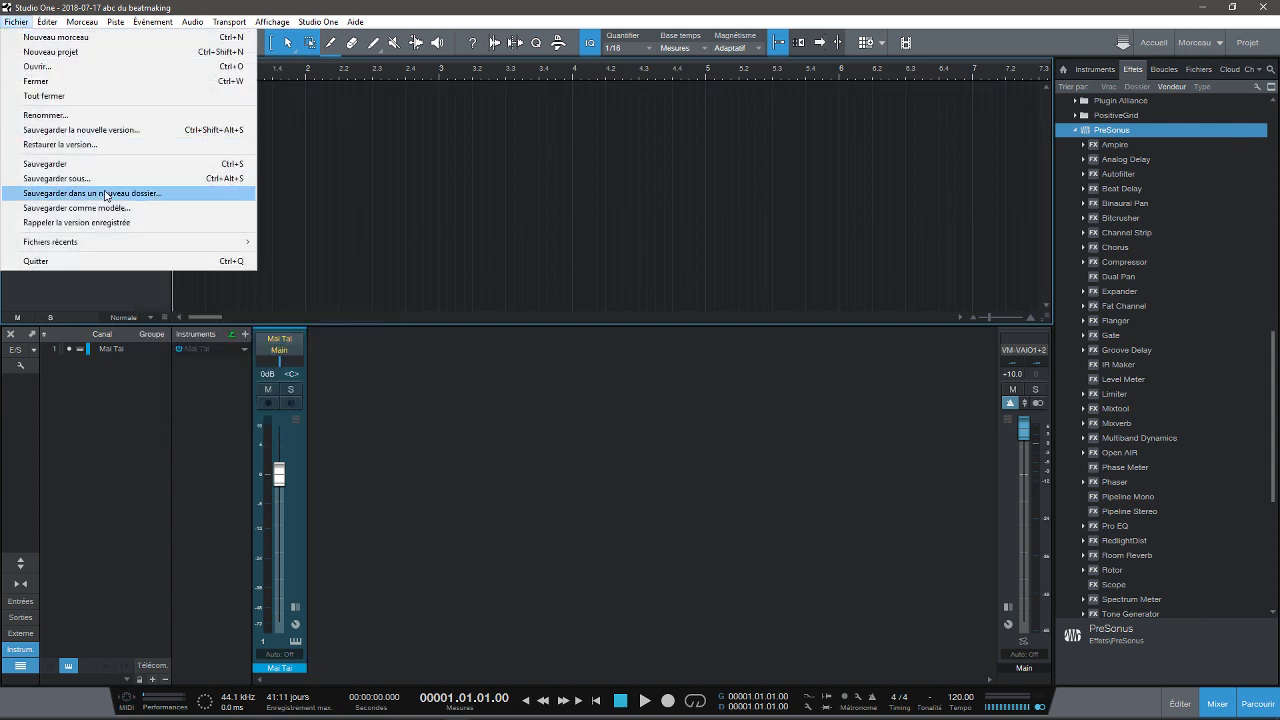
{"action": "mouse_move", "coordinate": [125, 245]}
{"action": "left_click", "coordinate": [313, 240]}
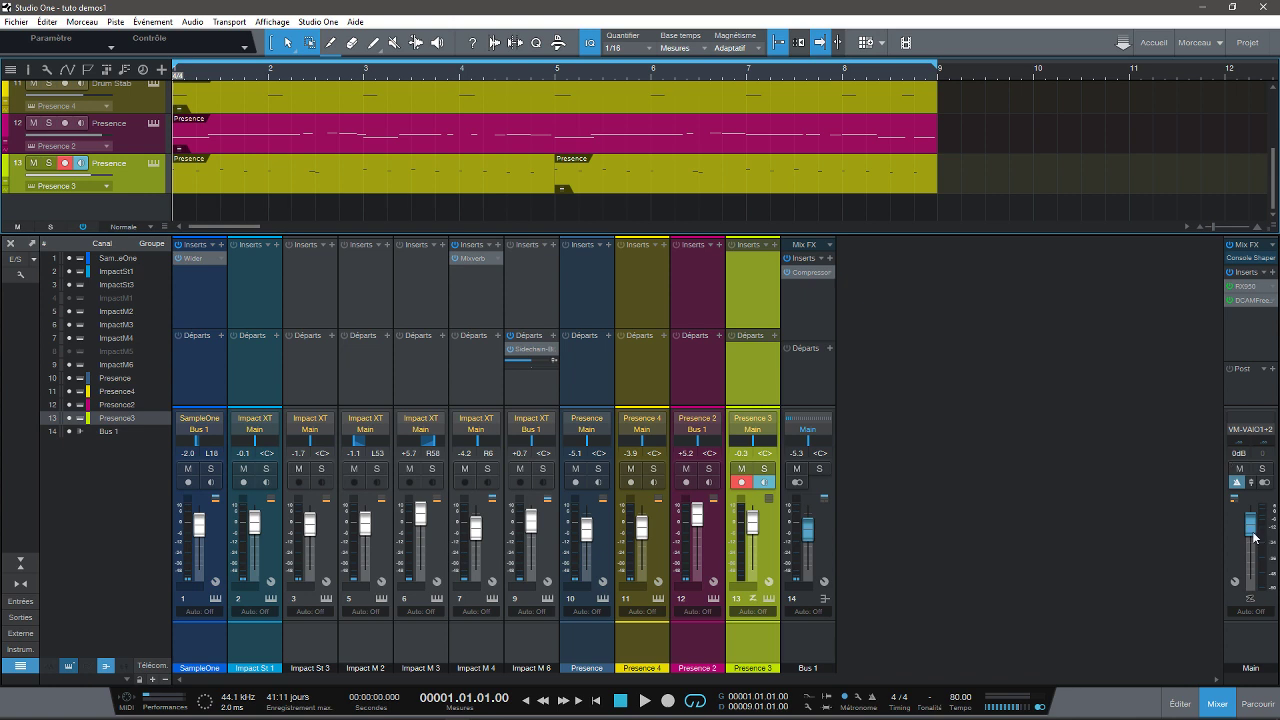
{"action": "scroll", "coordinate": [1254, 537], "scroll_direction": "up", "scroll_amount": 5}
{"action": "scroll", "coordinate": [1253, 537], "scroll_direction": "down", "scroll_amount": 5}
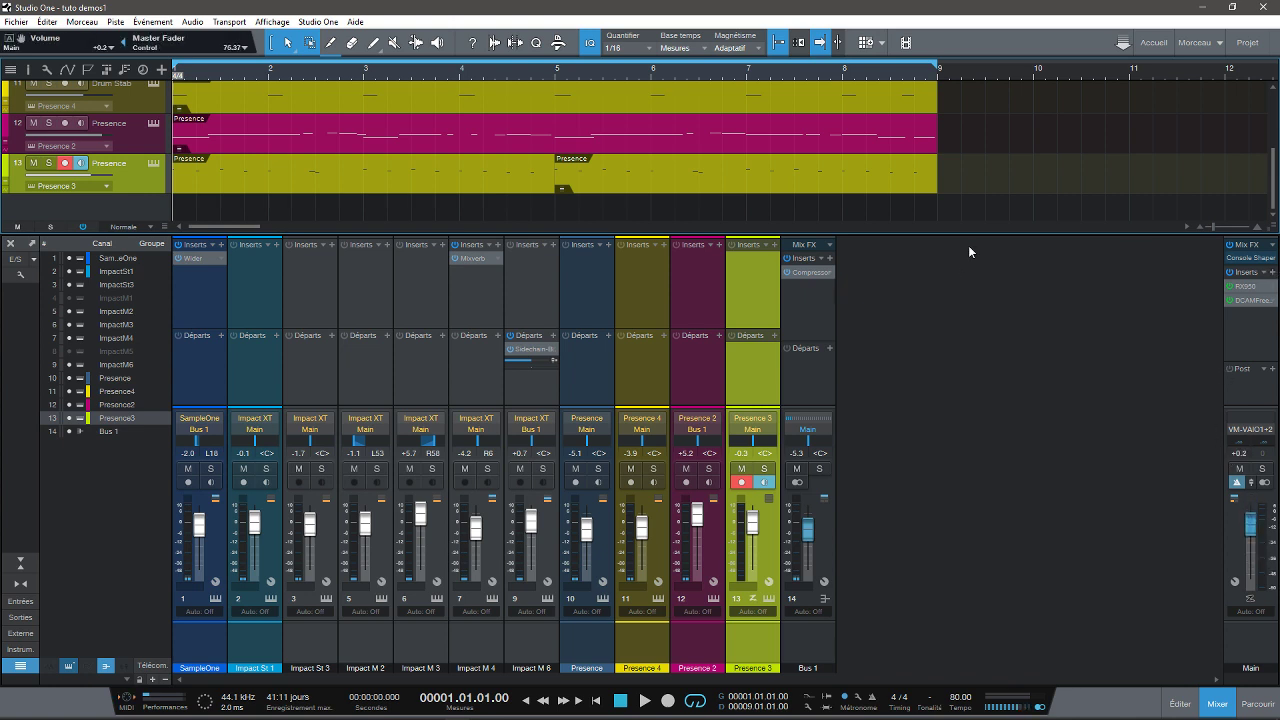
Play the full song and enlarge the arrangement area above the console until all six tracks fit.
{"action": "left_click_drag", "start_coordinate": [954, 236], "coordinate": [994, 328]}
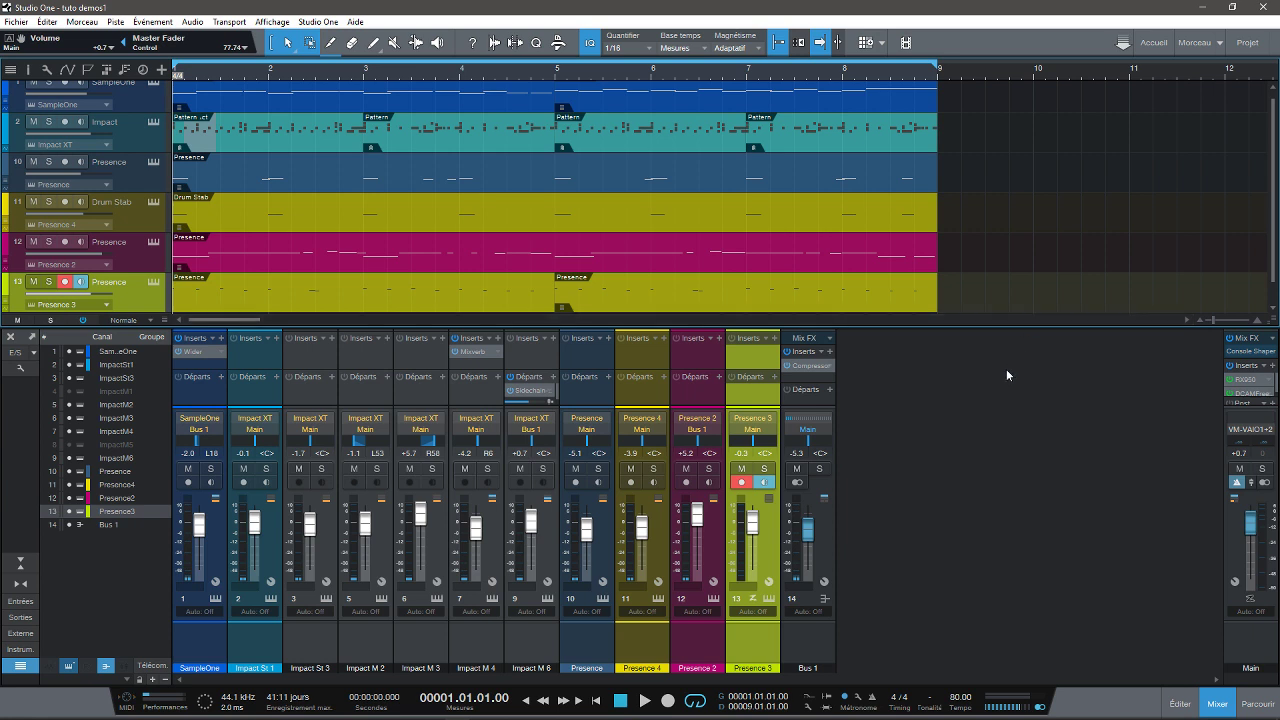
{"action": "key", "text": "space"}
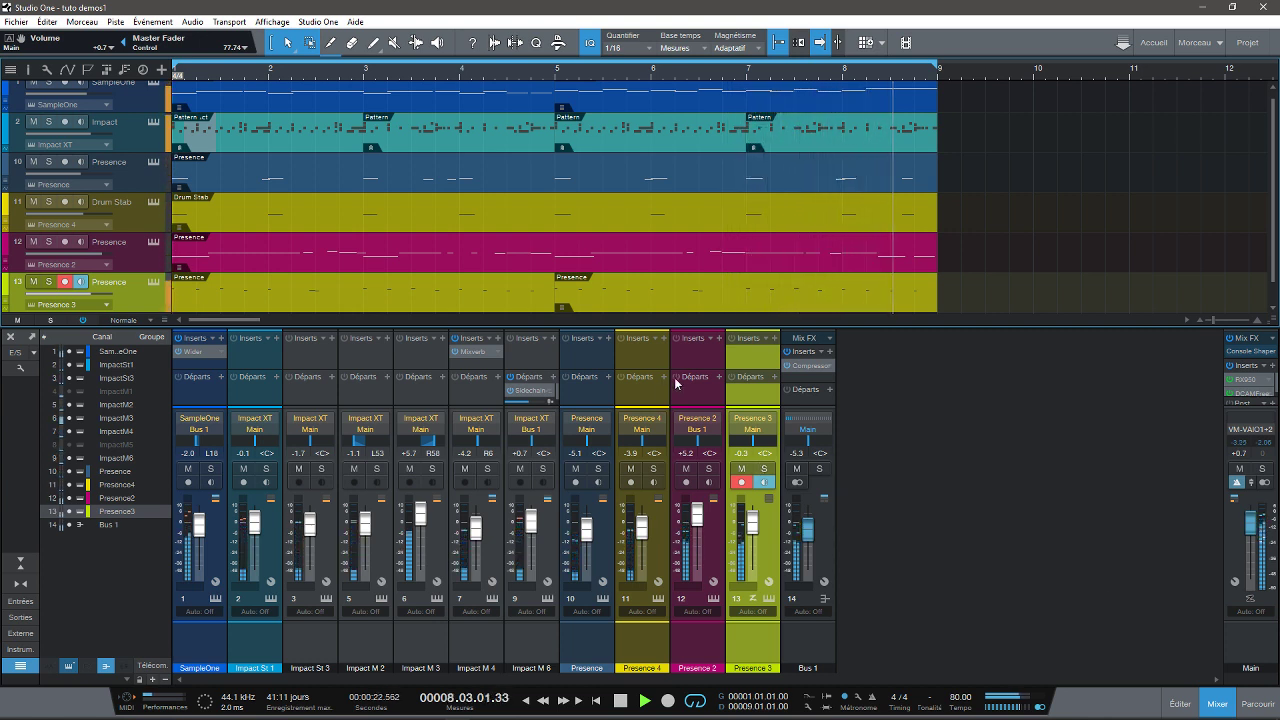
{"action": "left_click_drag", "start_coordinate": [669, 328], "coordinate": [669, 398]}
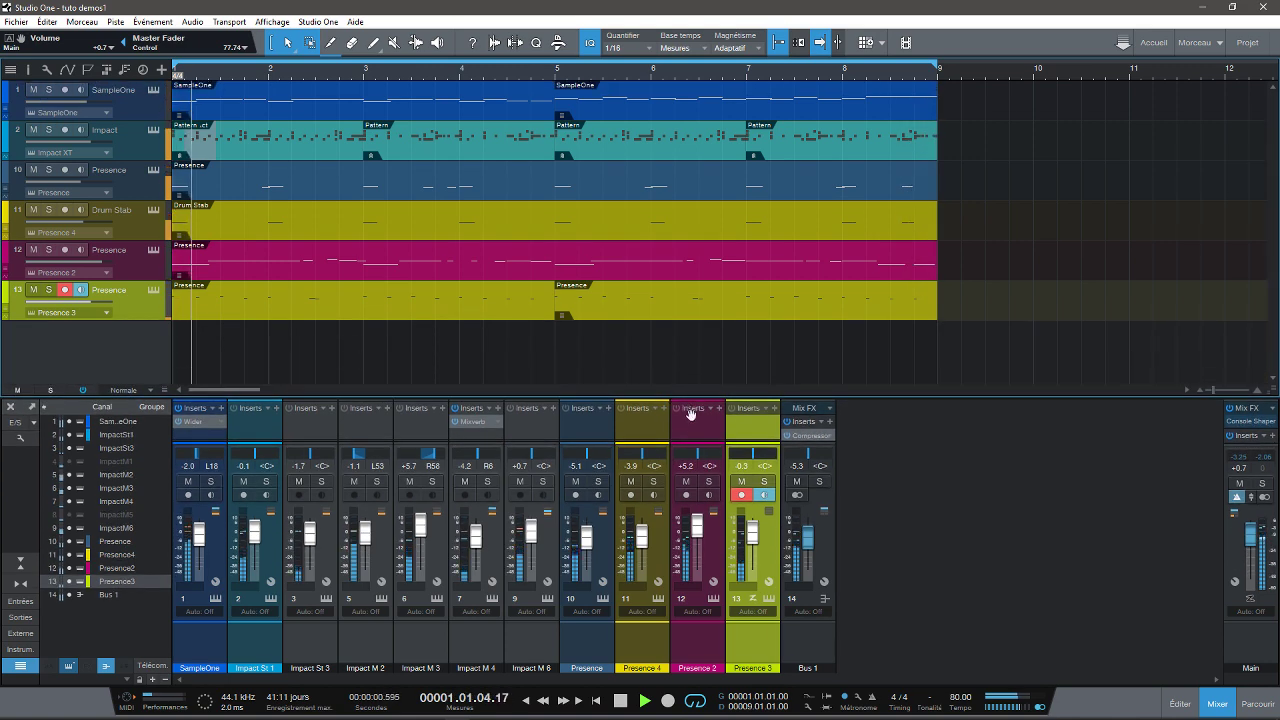
Open the SampleOne track's instrument, play the track soloed and show the Wave view of its piano sample.
{"action": "left_click", "coordinate": [155, 91]}
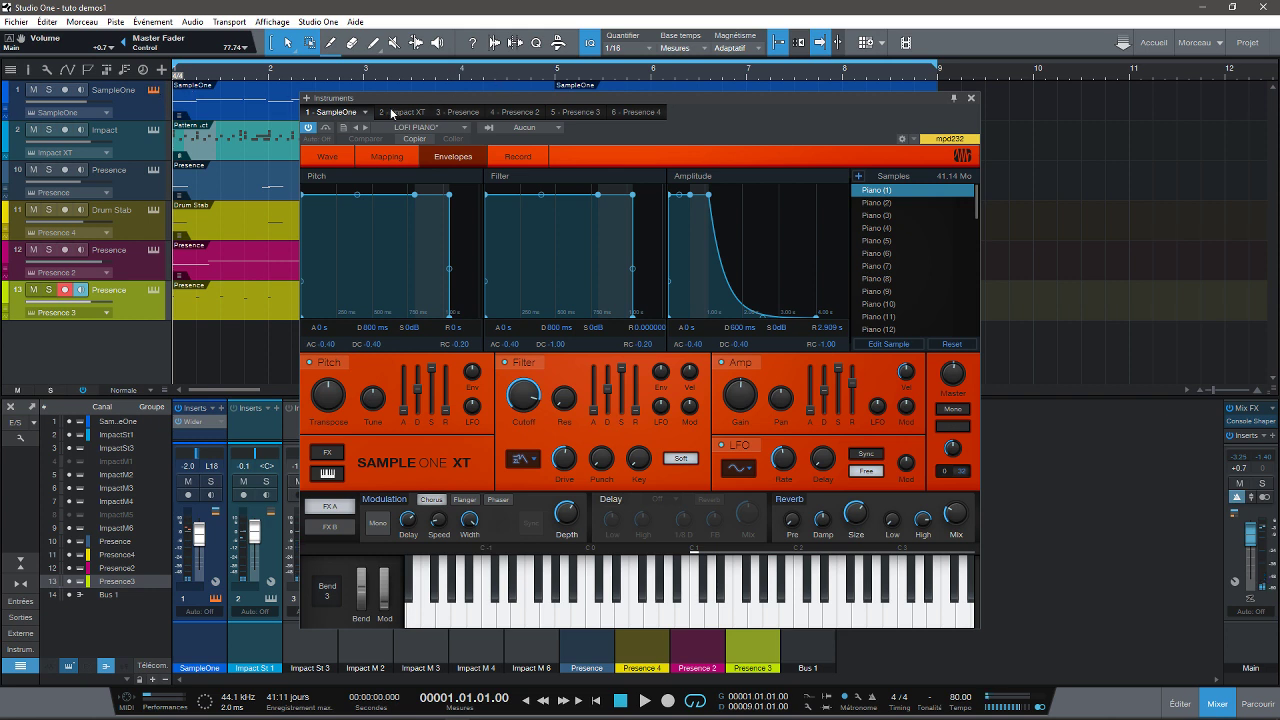
{"action": "left_click", "coordinate": [48, 90]}
{"action": "key", "text": "space"}
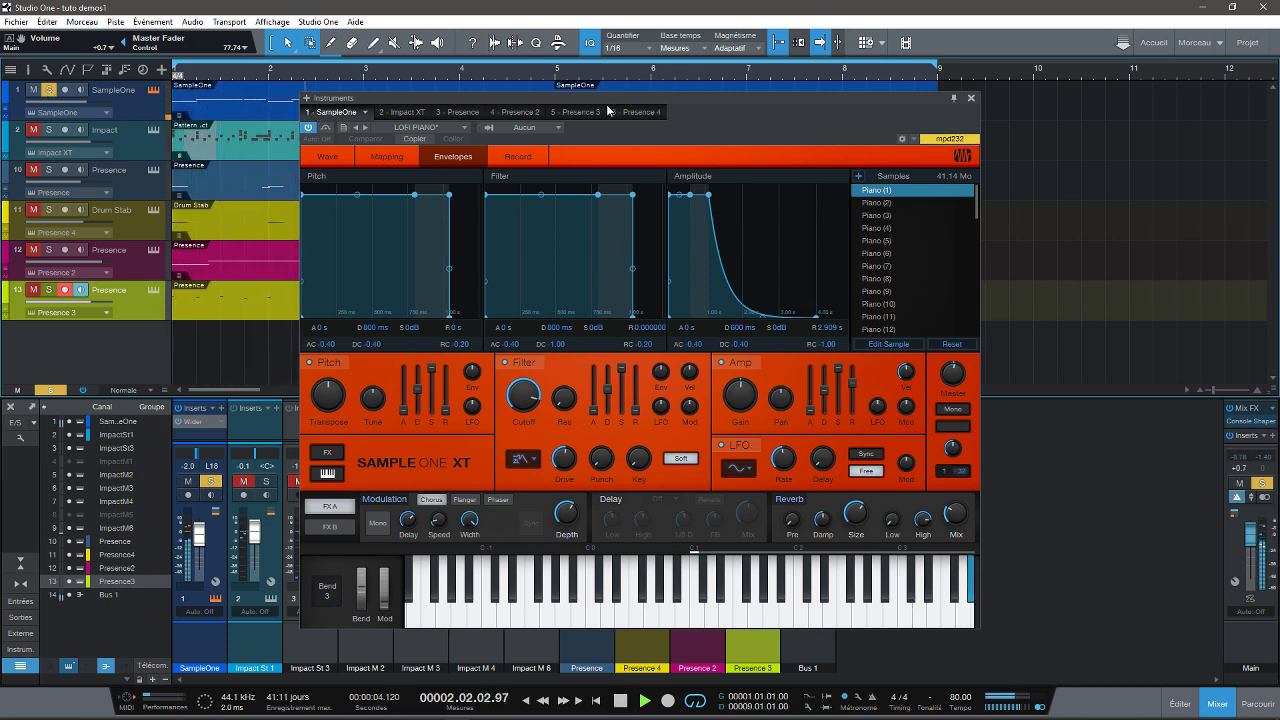
{"action": "left_click", "coordinate": [331, 163]}
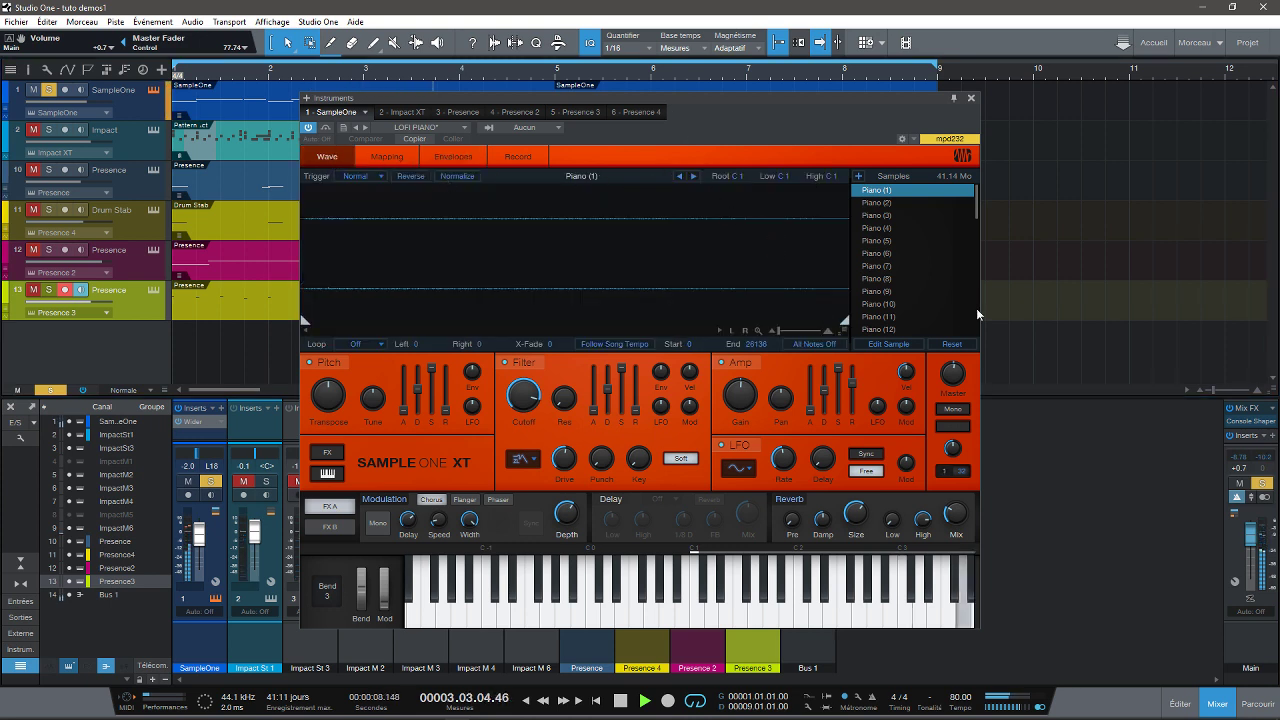
{"action": "key", "text": "space"}
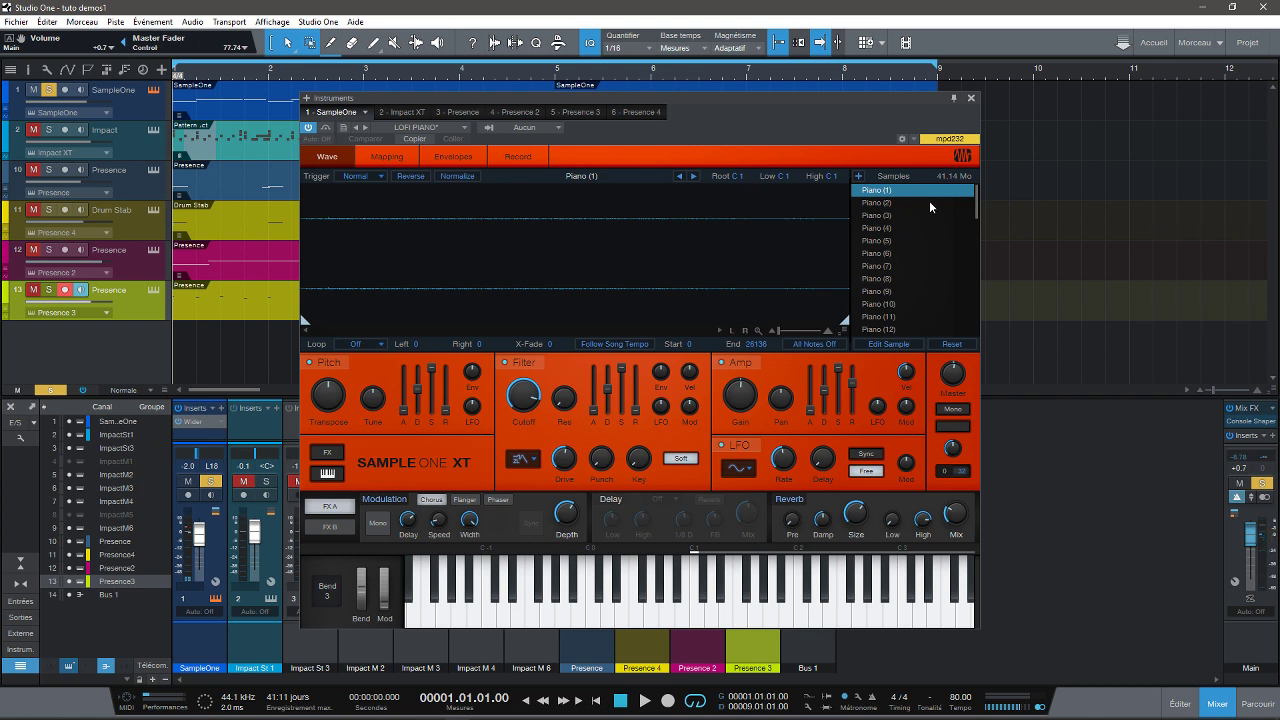
Examine how the piano samples are mapped across the keys in SampleOne XT, including Piano (50) at C#5.
{"action": "left_click", "coordinate": [390, 157]}
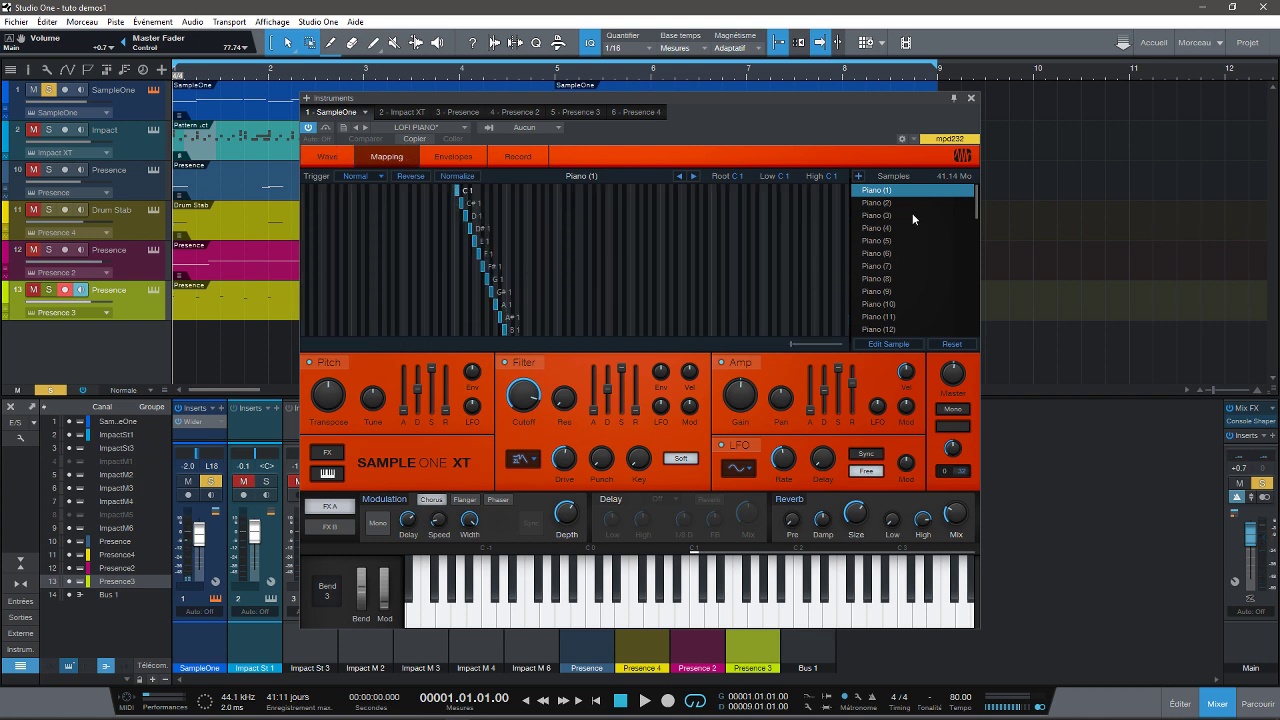
{"action": "mouse_move", "coordinate": [978, 209]}
{"action": "left_mouse_down"}
{"action": "mouse_move", "coordinate": [992, 269]}
{"action": "mouse_move", "coordinate": [981, 221]}
{"action": "left_mouse_up"}
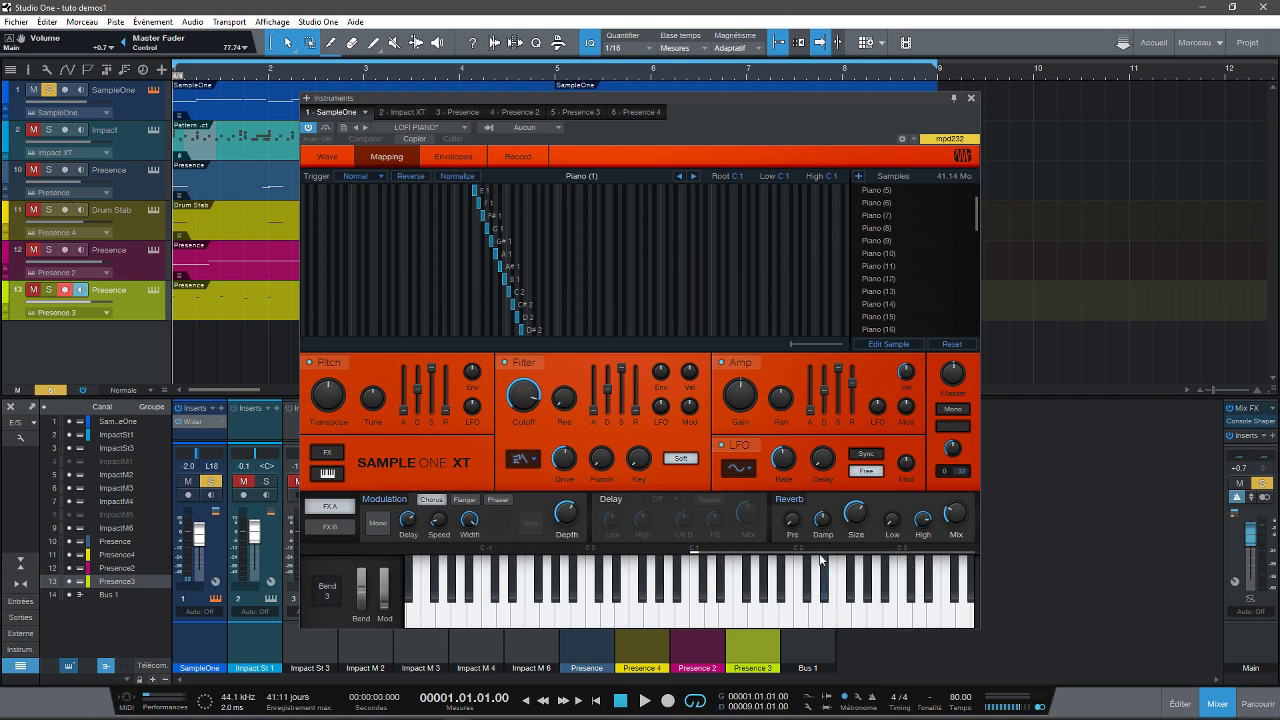
{"action": "left_click_drag", "start_coordinate": [859, 606], "coordinate": [894, 600]}
{"action": "left_click_drag", "start_coordinate": [977, 208], "coordinate": [986, 337]}
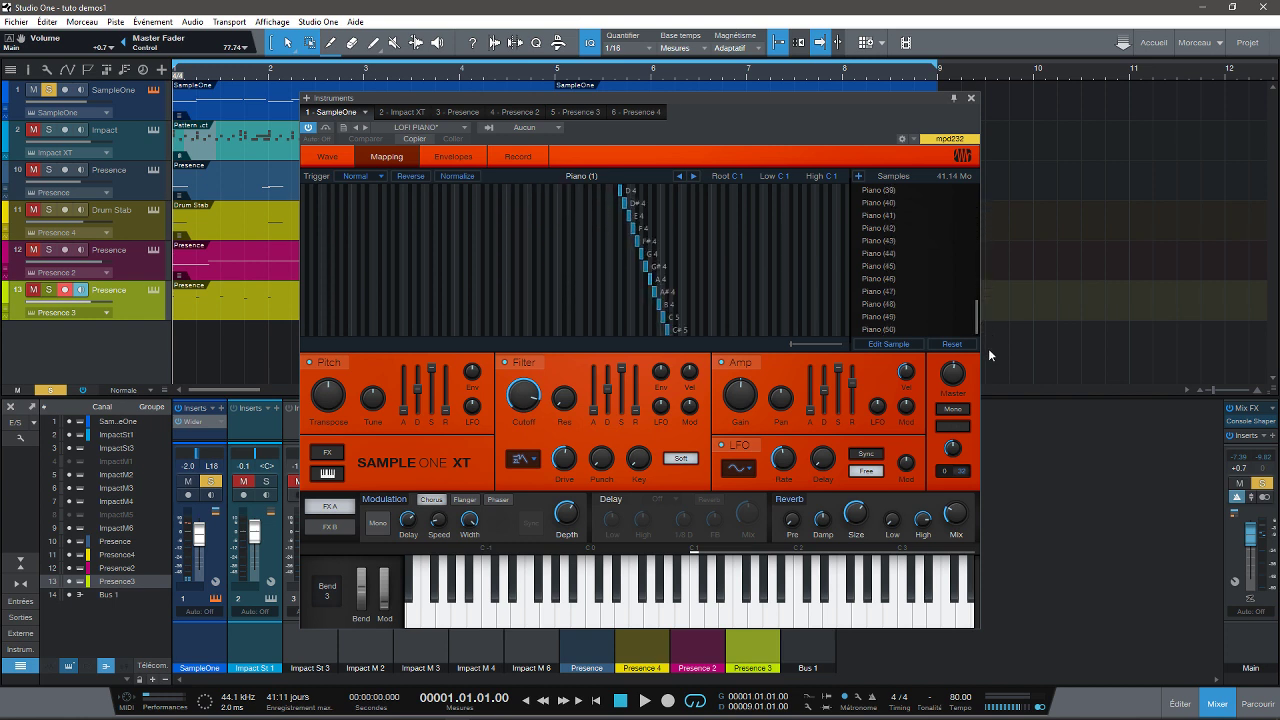
{"action": "left_click", "coordinate": [668, 330]}
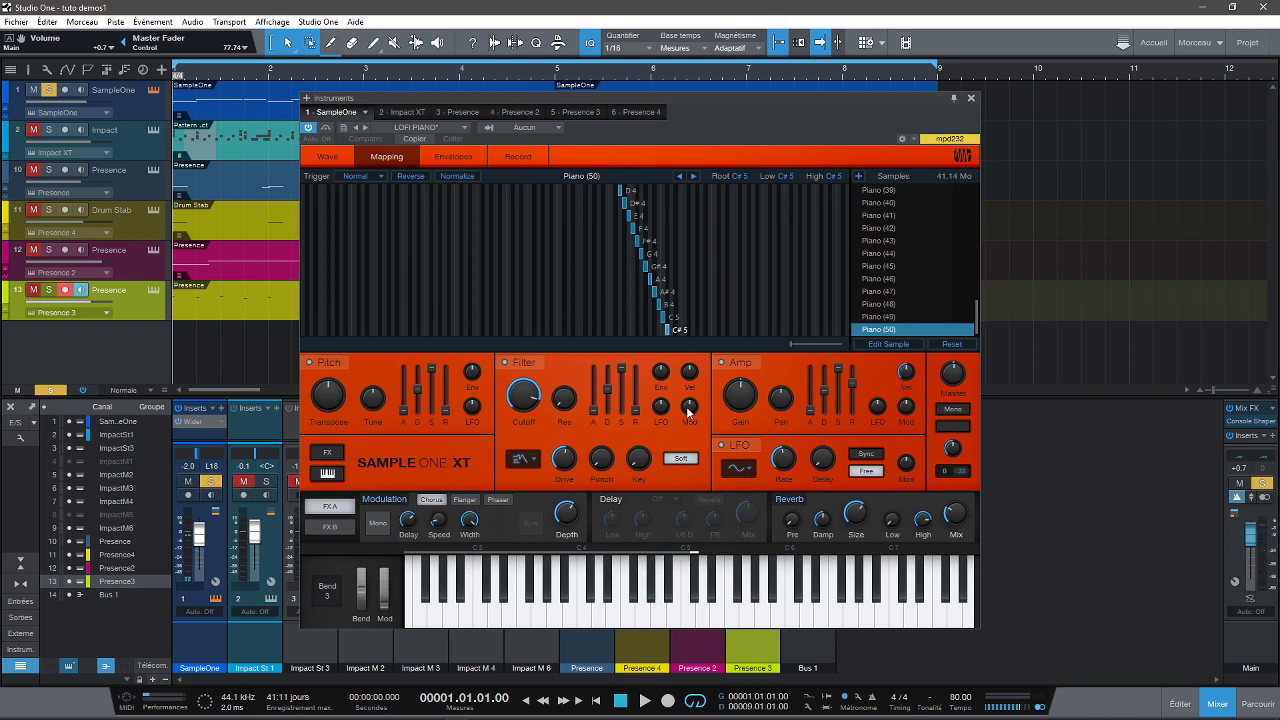
{"action": "left_click_drag", "start_coordinate": [974, 333], "coordinate": [966, 180]}
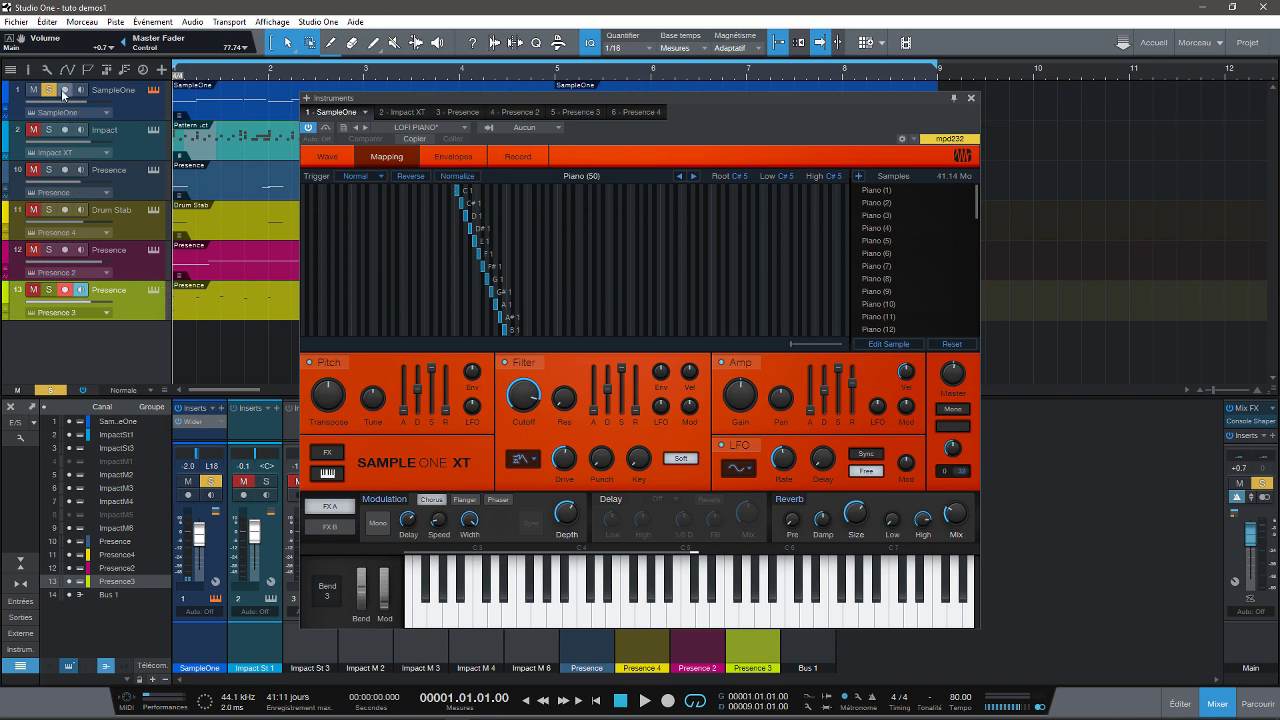
Arm the SampleOne track, play its part in solo and close the instrument window.
{"action": "left_click", "coordinate": [65, 90]}
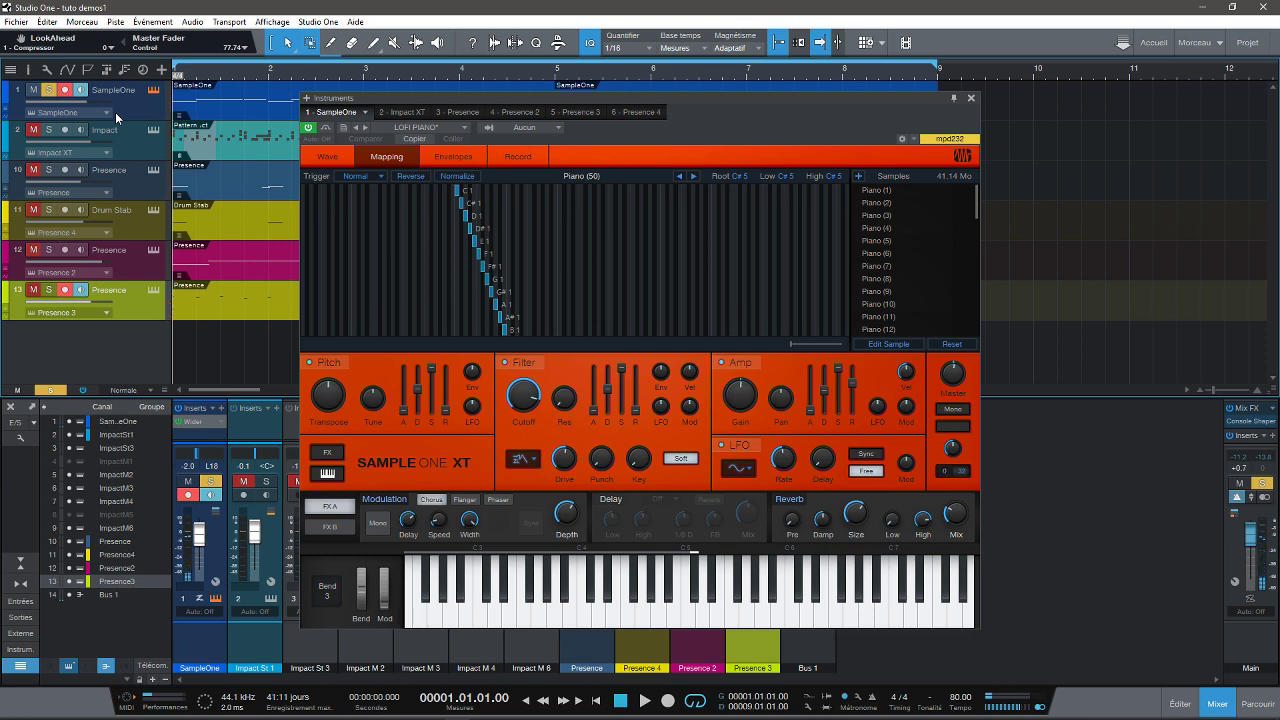
{"action": "key", "text": "space"}
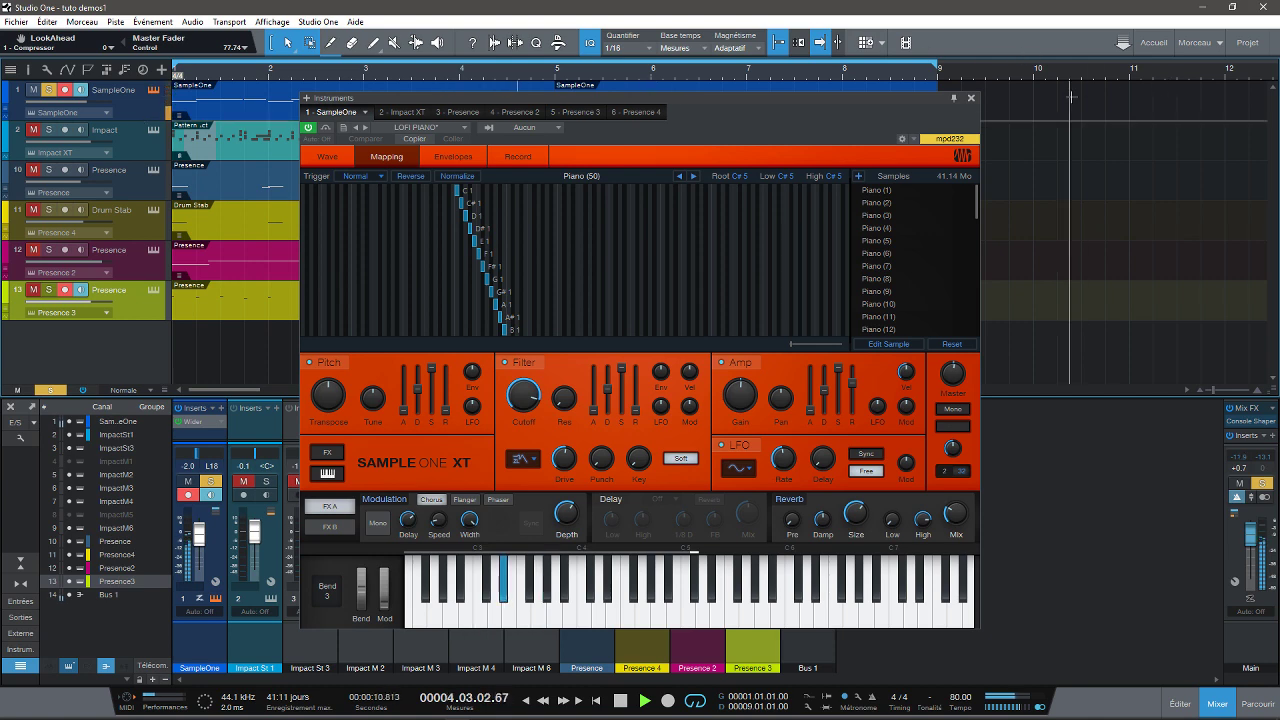
{"action": "left_click", "coordinate": [970, 98]}
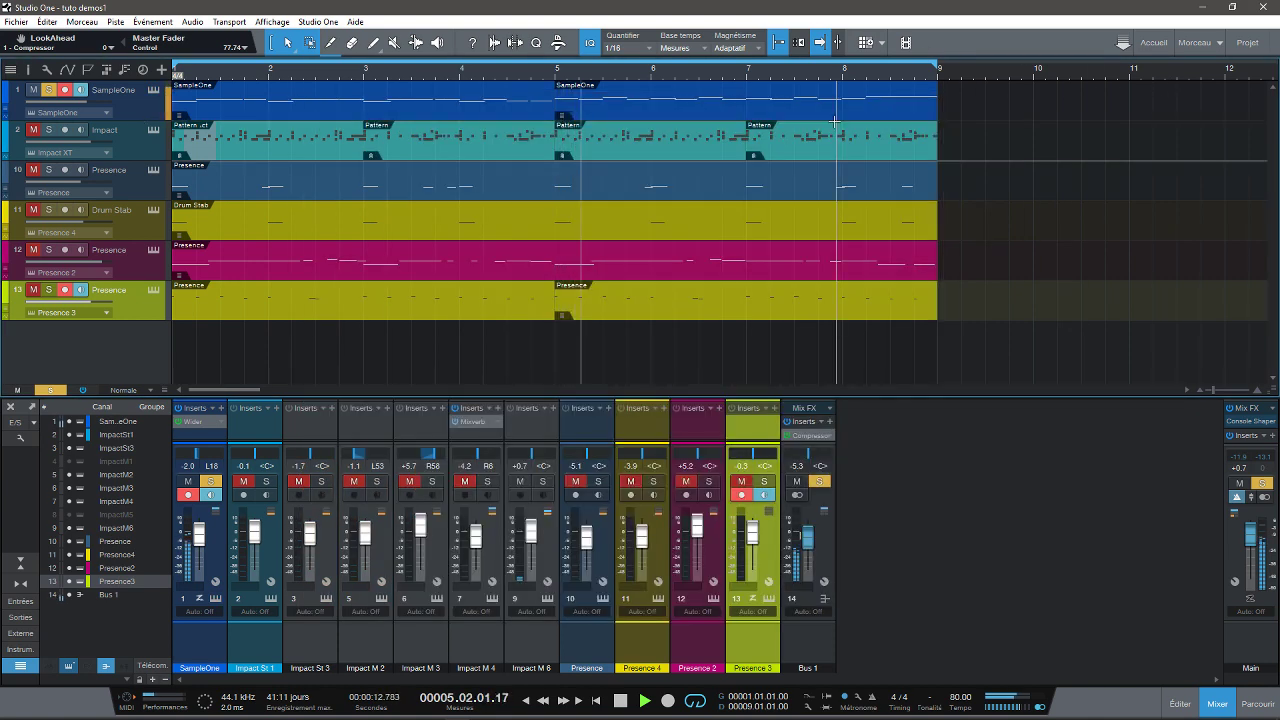
{"action": "key", "text": "space"}
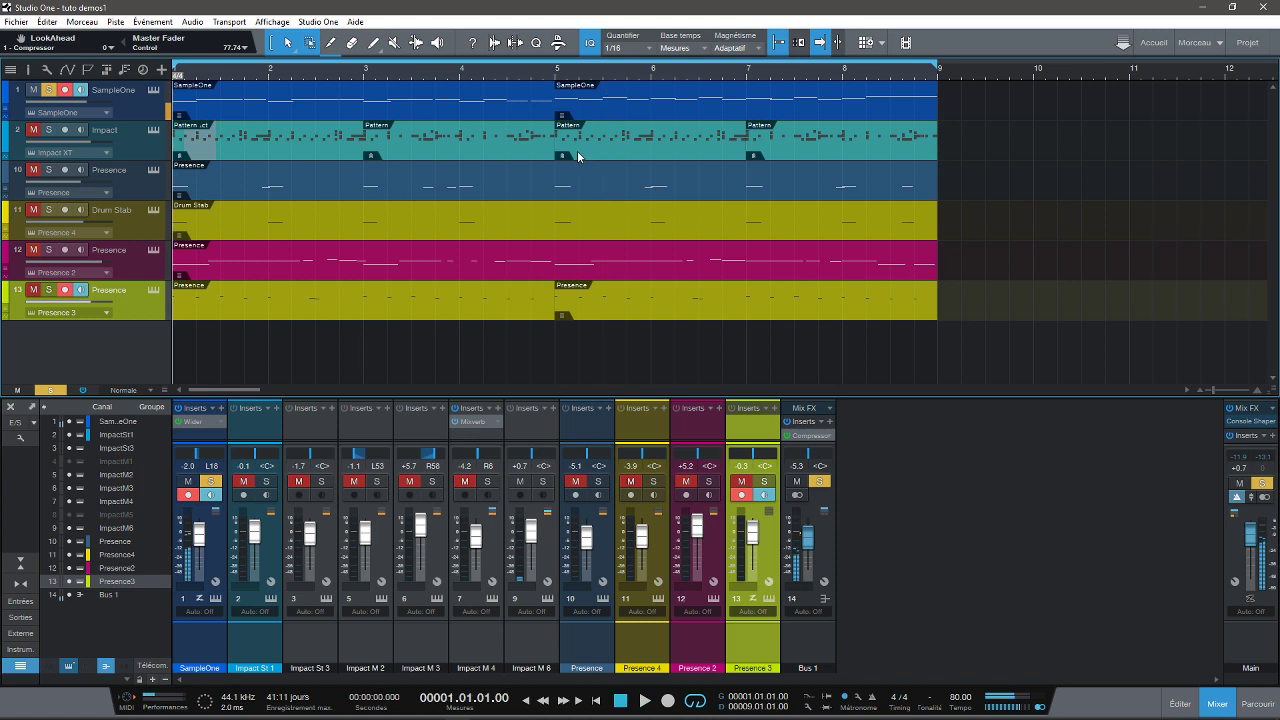
Select the Impact track and solo it instead of the SampleOne track.
{"action": "left_click", "coordinate": [134, 156]}
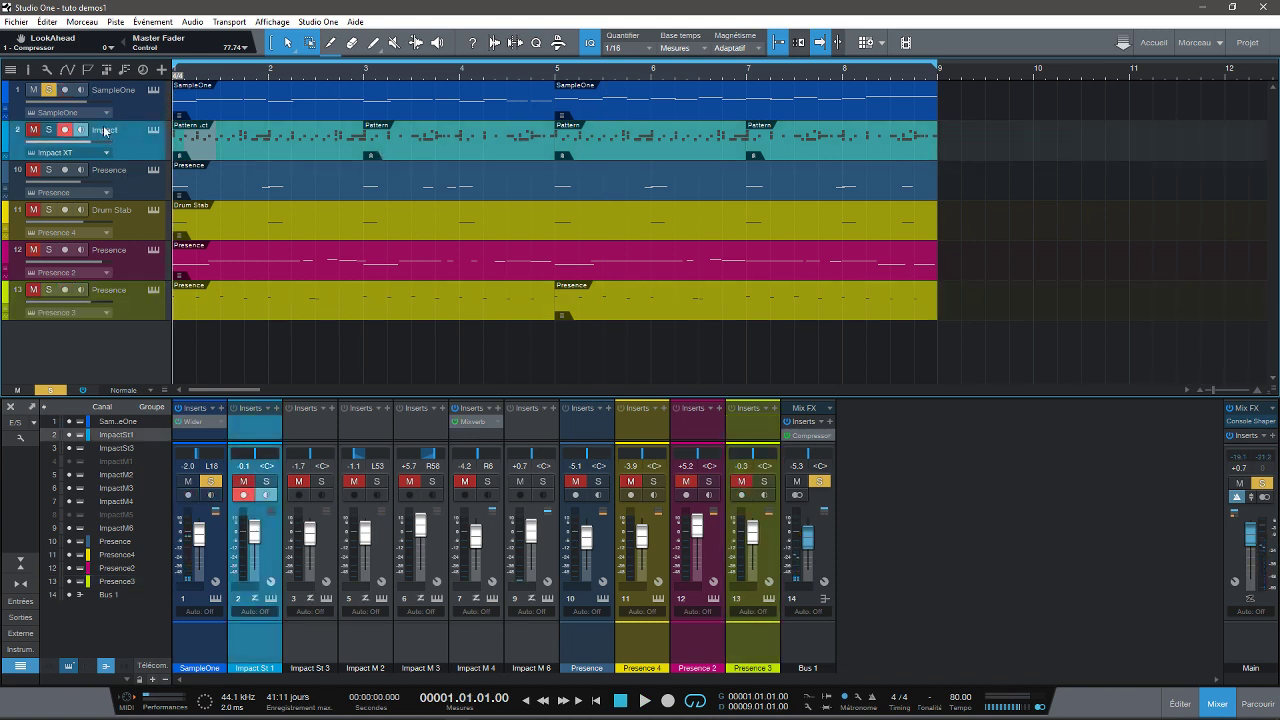
{"action": "left_click", "coordinate": [48, 90]}
{"action": "left_click", "coordinate": [52, 130]}
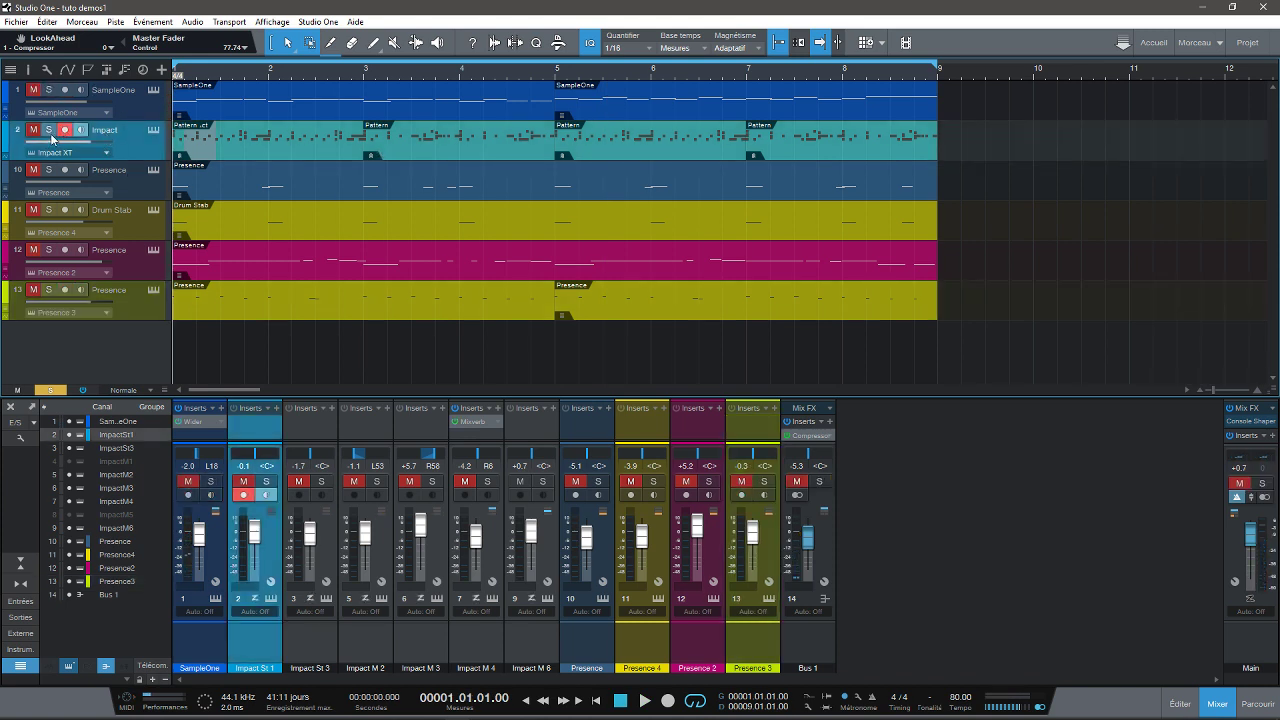
Open the Impact track's Impact XT instrument, audition all sixteen pads of bank A and close the instrument window.
{"action": "left_click", "coordinate": [154, 132]}
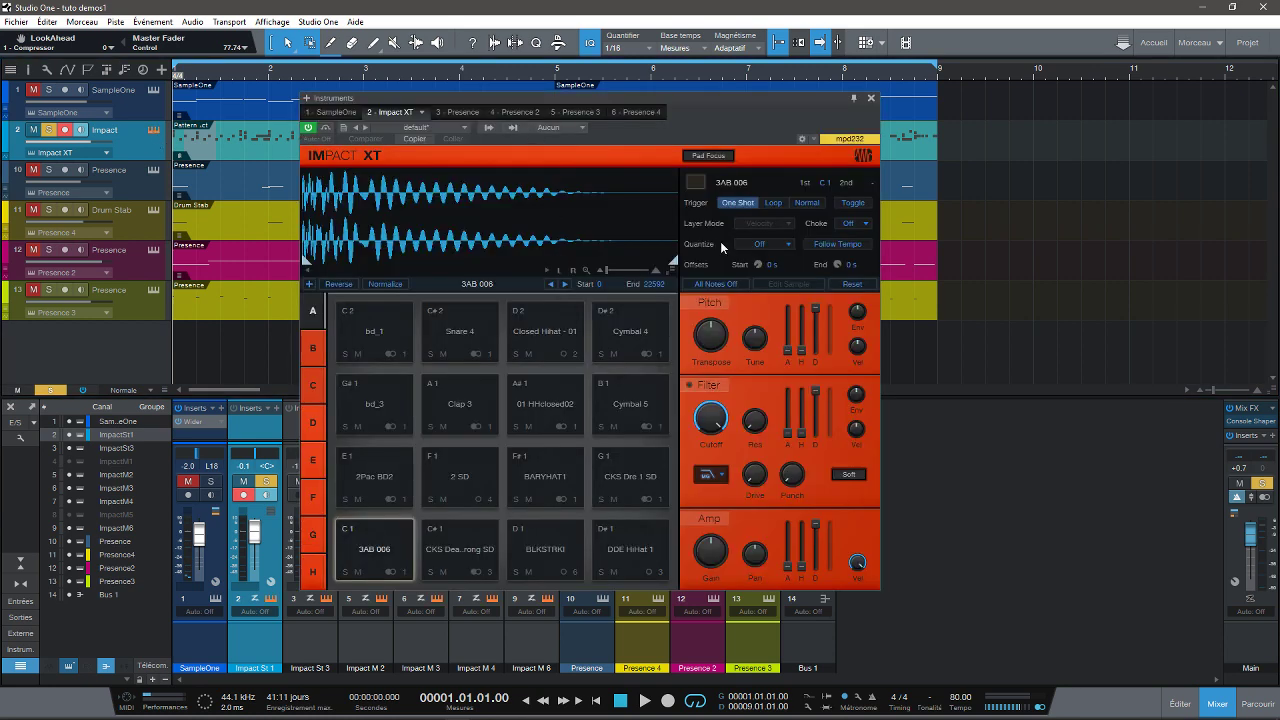
{"action": "left_click_drag", "start_coordinate": [726, 96], "coordinate": [997, 78]}
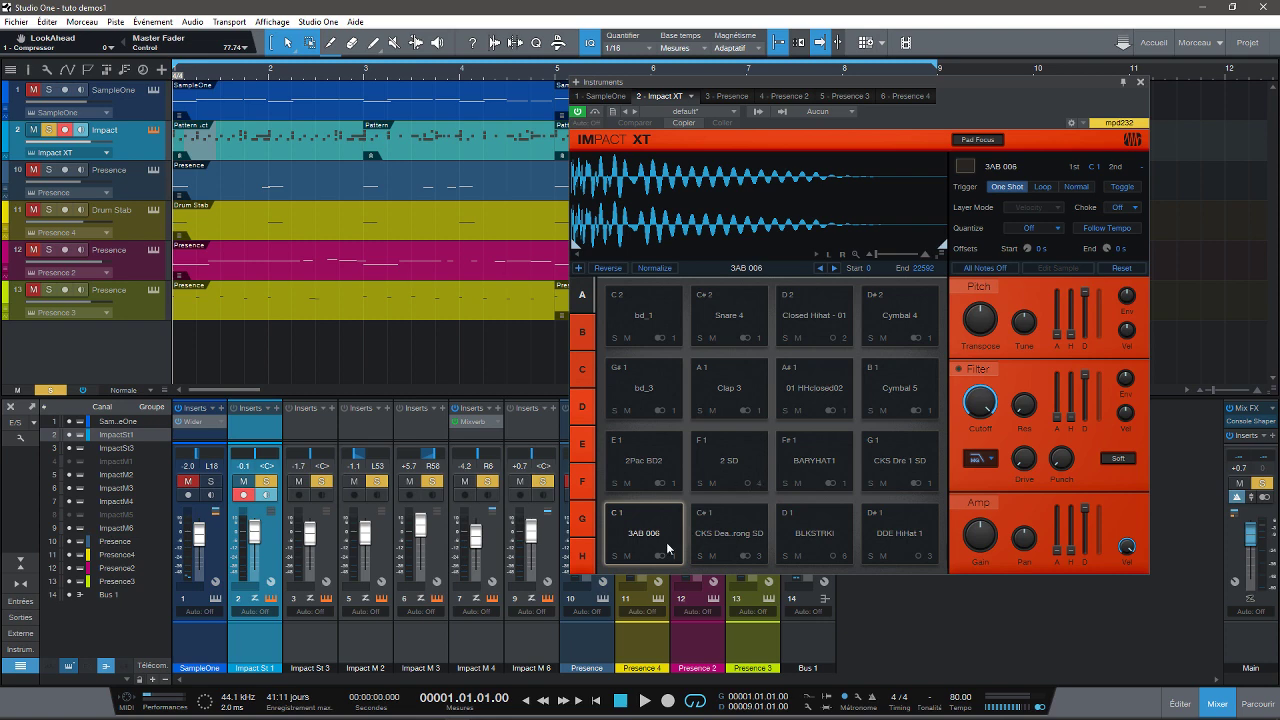
{"action": "left_click", "coordinate": [668, 548]}
{"action": "left_click", "coordinate": [730, 540]}
{"action": "left_click", "coordinate": [812, 540]}
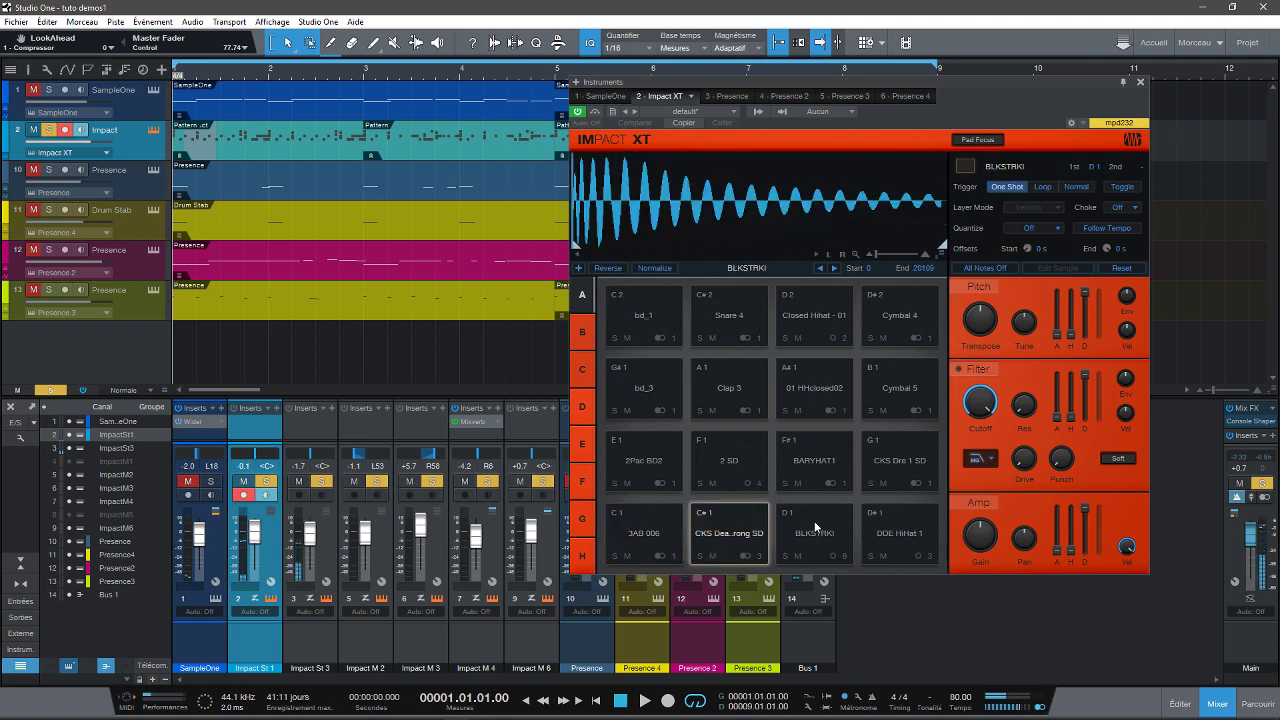
{"action": "left_click", "coordinate": [885, 527]}
{"action": "left_click", "coordinate": [873, 470]}
{"action": "left_click", "coordinate": [790, 458]}
{"action": "left_click", "coordinate": [727, 455]}
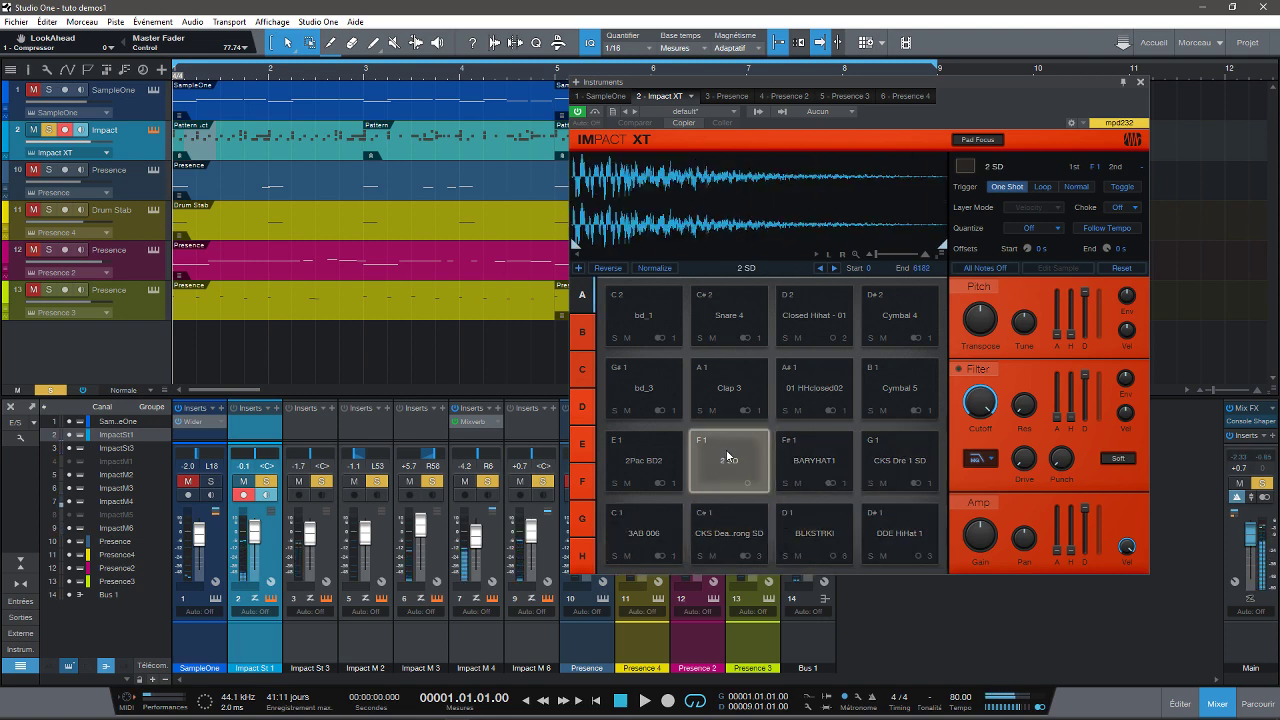
{"action": "left_click", "coordinate": [645, 460]}
{"action": "left_click", "coordinate": [645, 390]}
{"action": "left_click", "coordinate": [728, 390]}
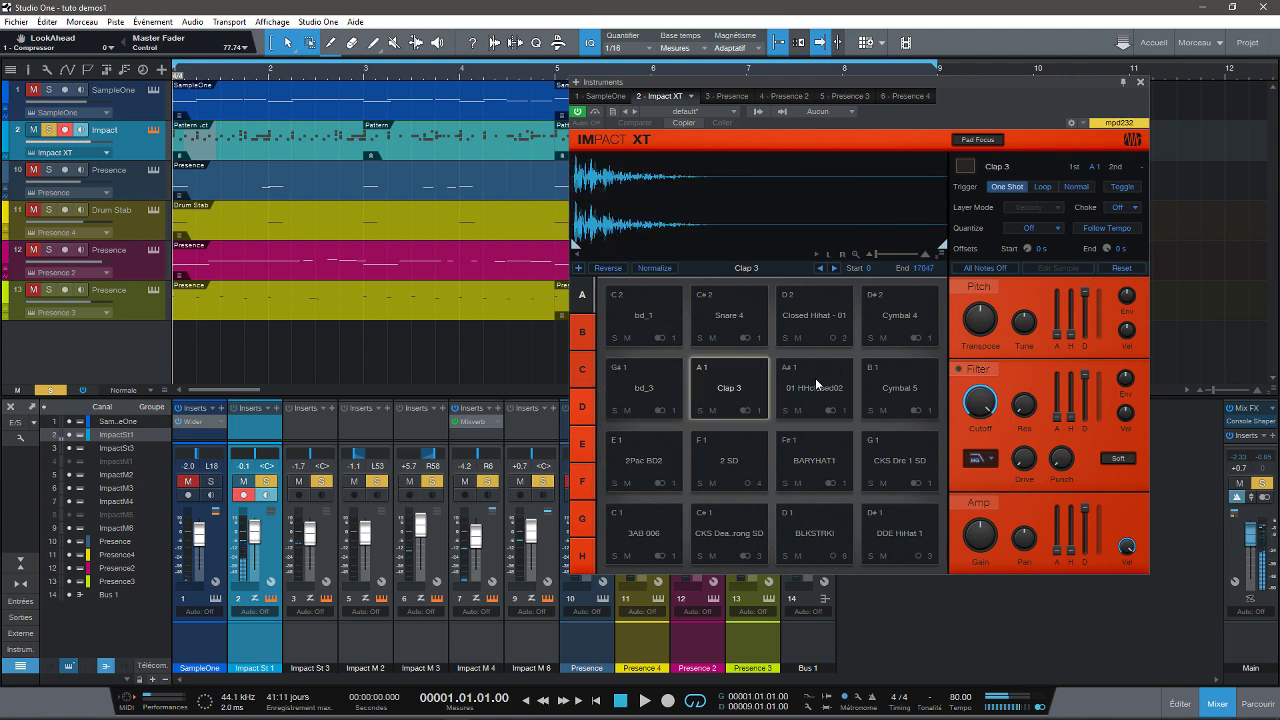
{"action": "left_click", "coordinate": [816, 383]}
{"action": "left_click", "coordinate": [895, 378]}
{"action": "left_click", "coordinate": [893, 322]}
{"action": "left_click", "coordinate": [790, 322]}
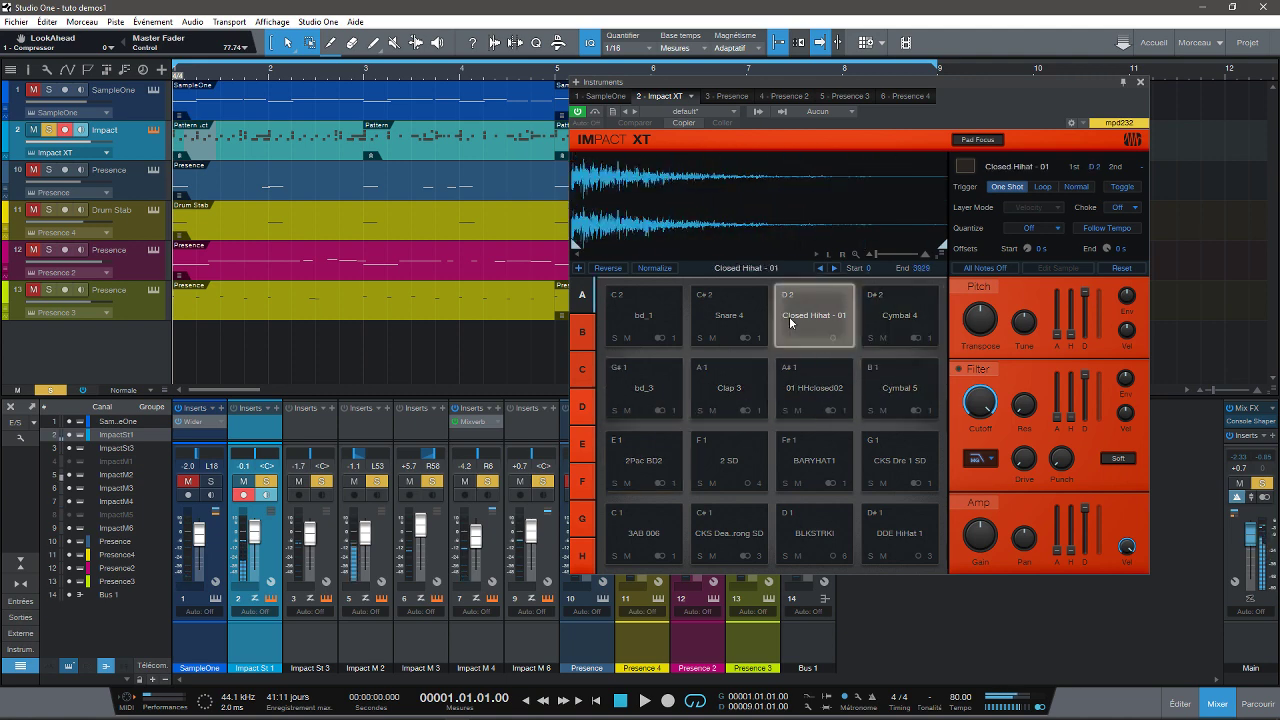
{"action": "left_click", "coordinate": [729, 320]}
{"action": "left_click", "coordinate": [645, 318]}
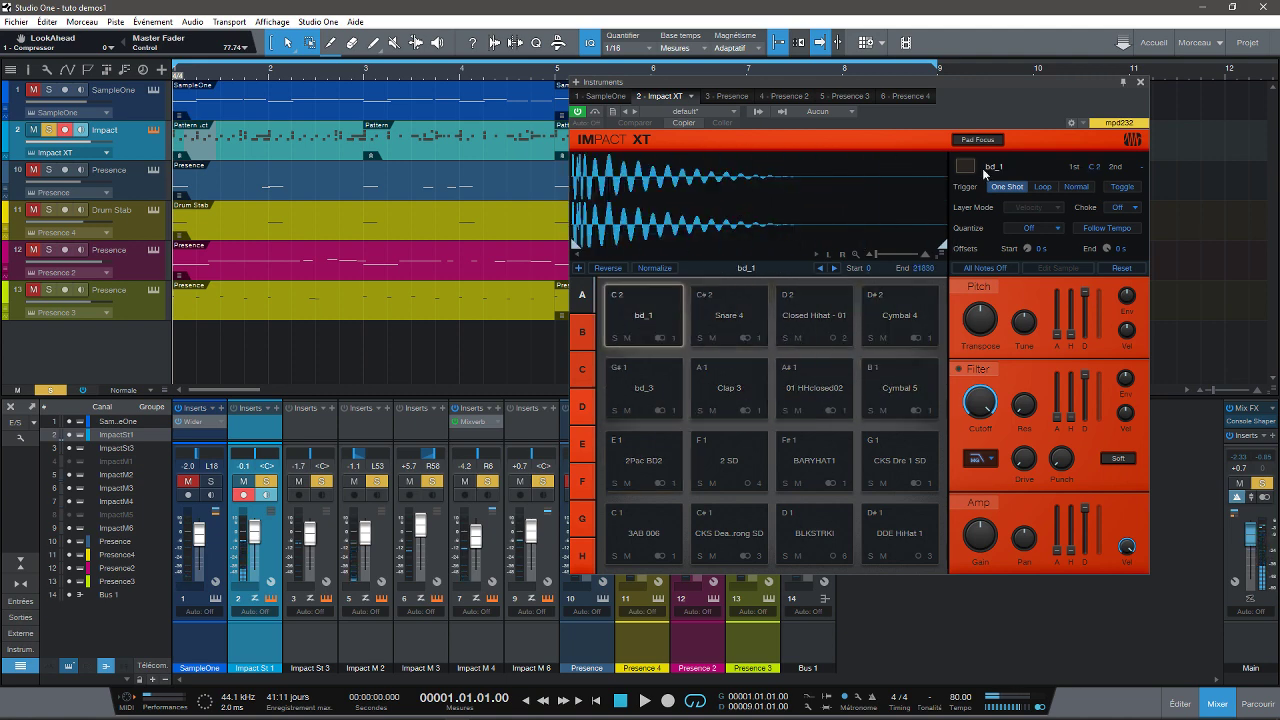
{"action": "left_click", "coordinate": [1140, 84]}
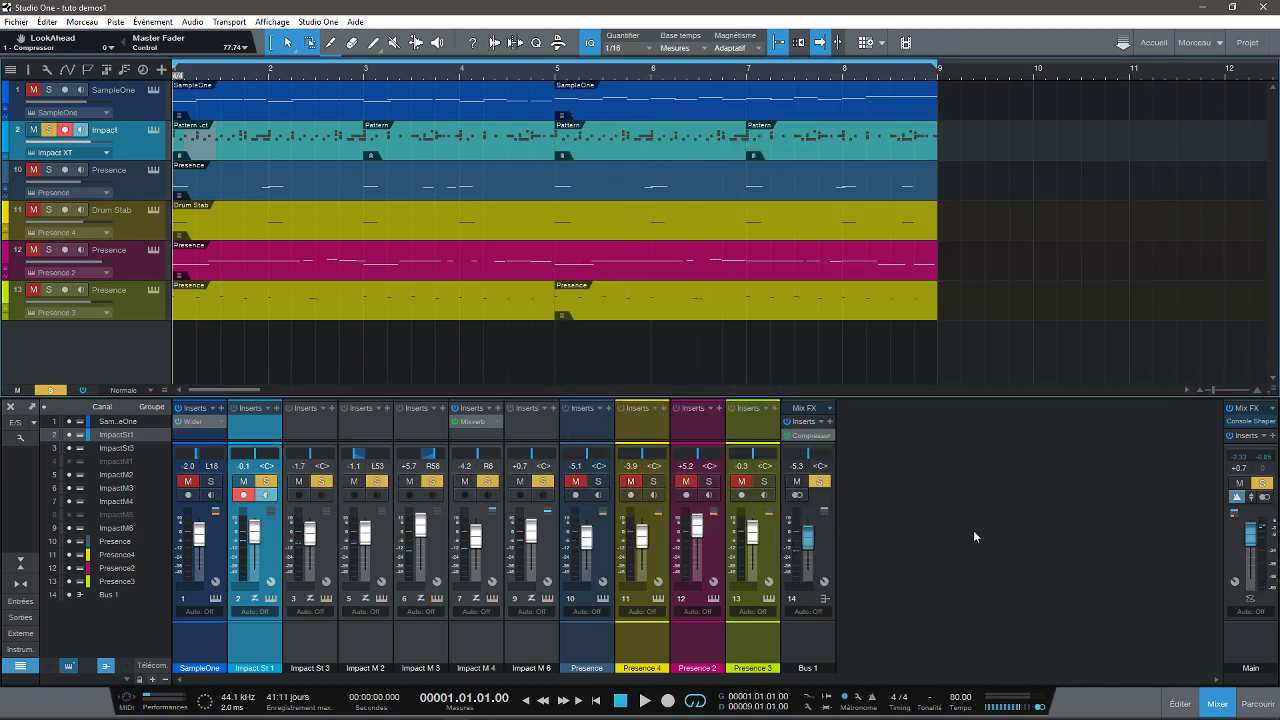
Show the Impact track's Variation 1 in an enlarged pattern editor instead of the mixer, and select the Closed Hihat - 01 row.
{"action": "left_click", "coordinate": [1221, 704]}
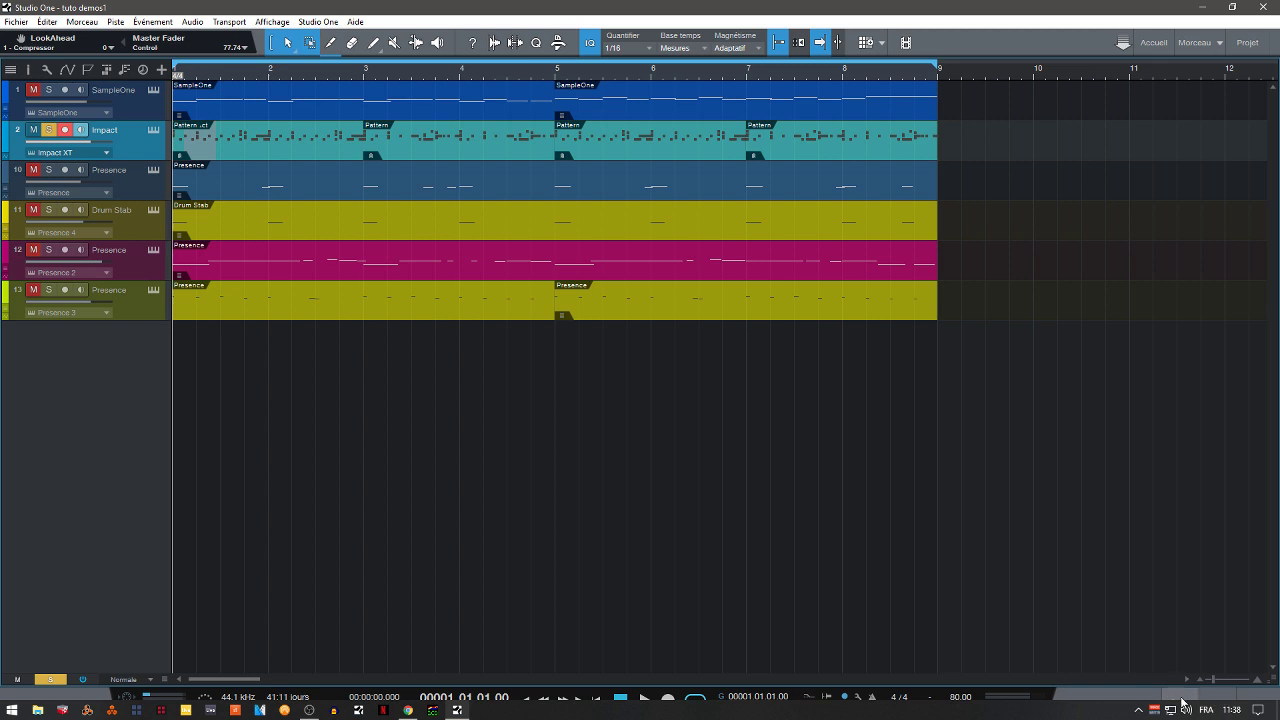
{"action": "left_click", "coordinate": [1180, 700]}
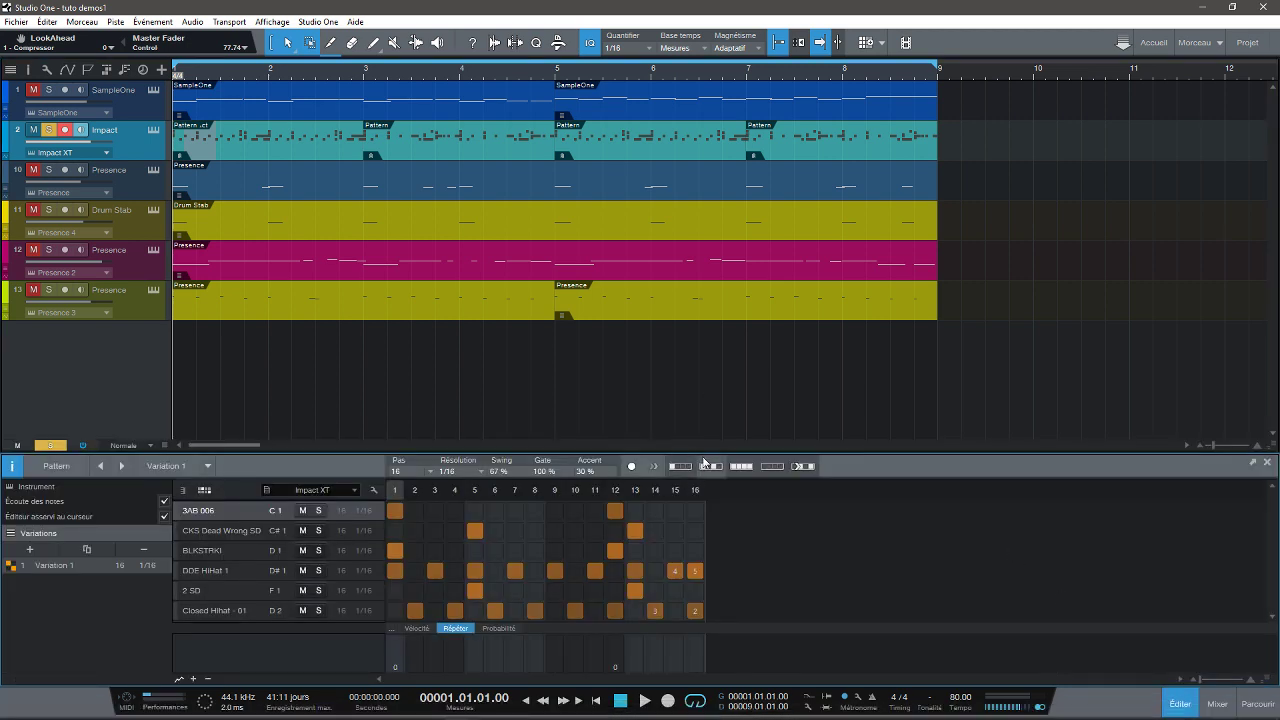
{"action": "left_click_drag", "start_coordinate": [700, 454], "coordinate": [692, 365]}
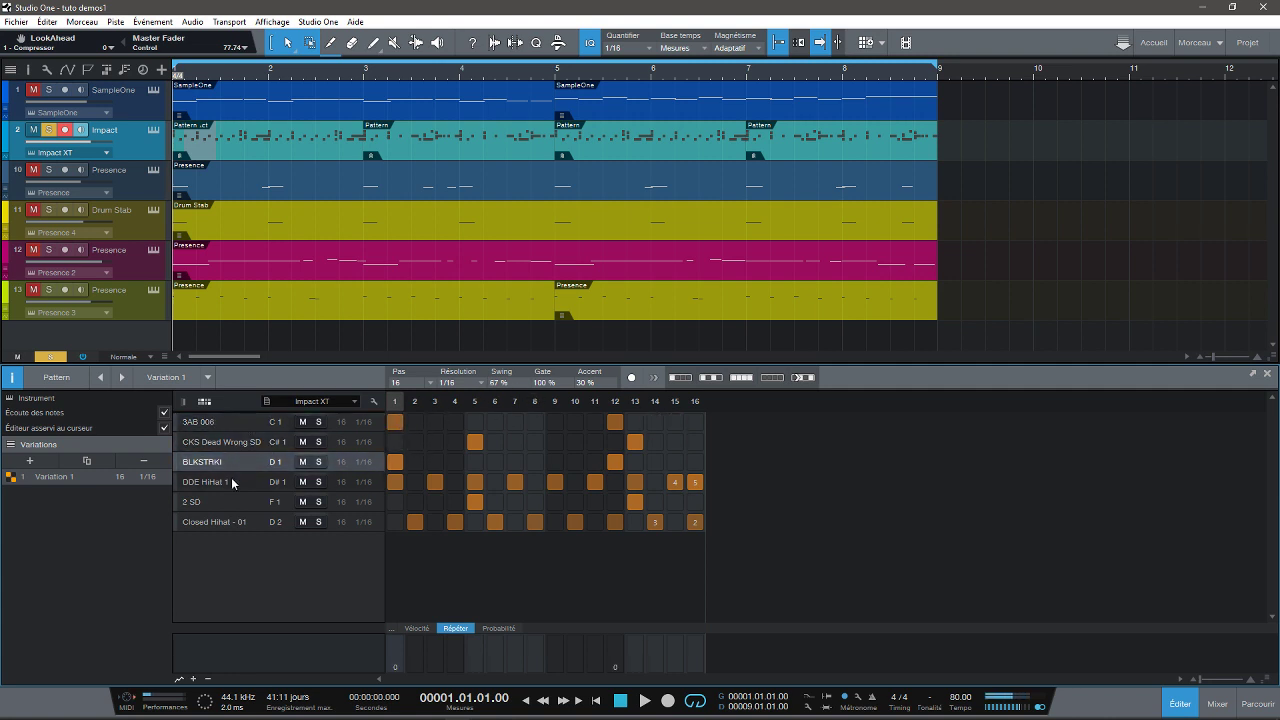
{"action": "left_click", "coordinate": [230, 521]}
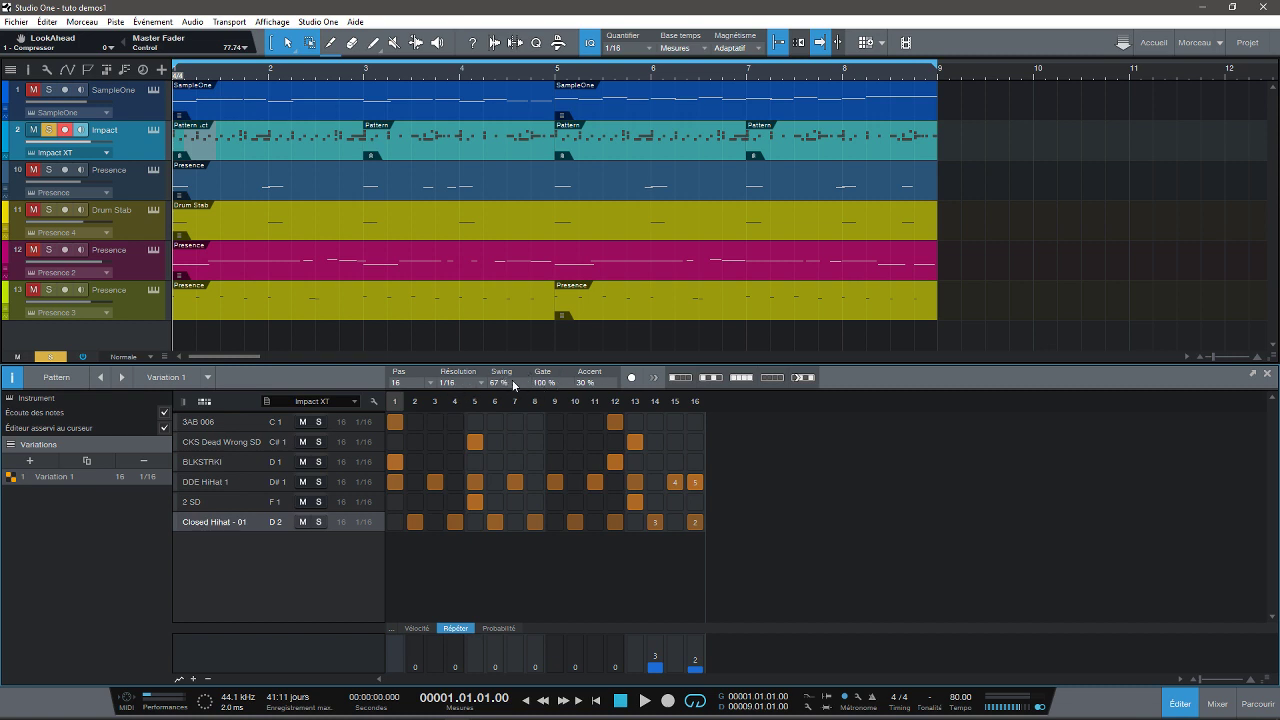
Play the Impact drum pattern in solo and add the SampleOne track to the solo during playback.
{"action": "key", "text": "space"}
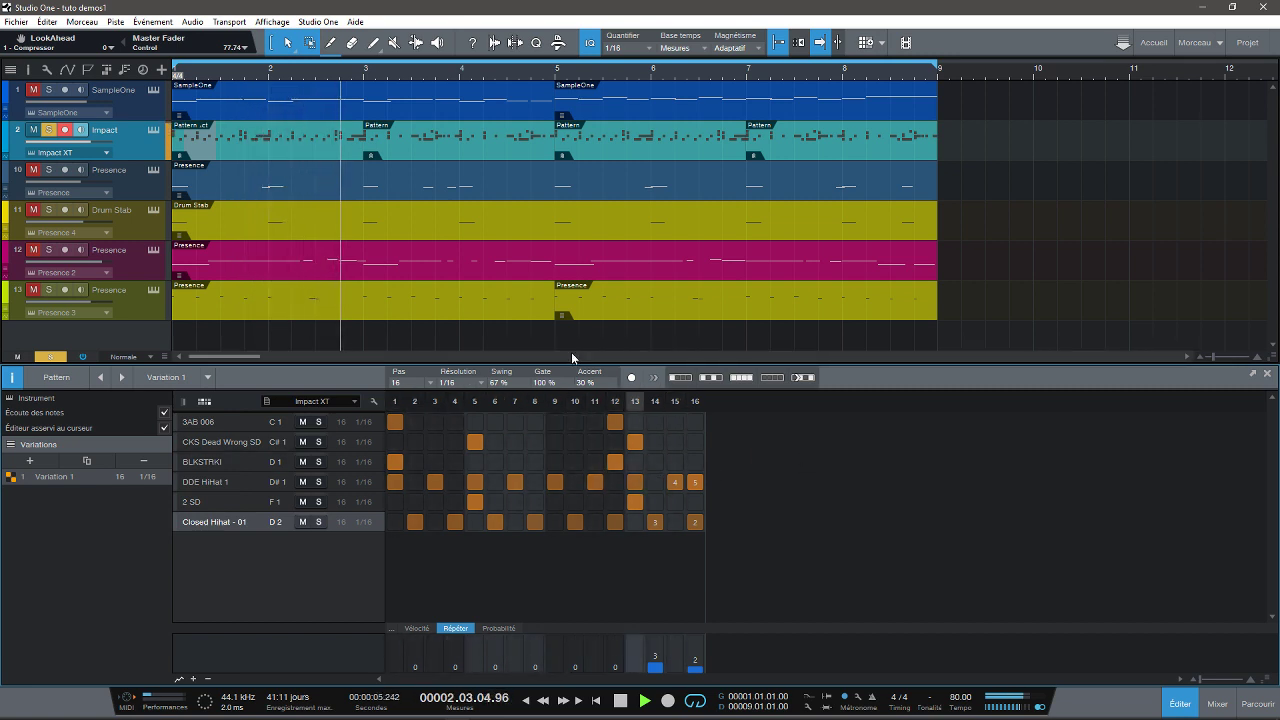
{"action": "left_click", "coordinate": [48, 90]}
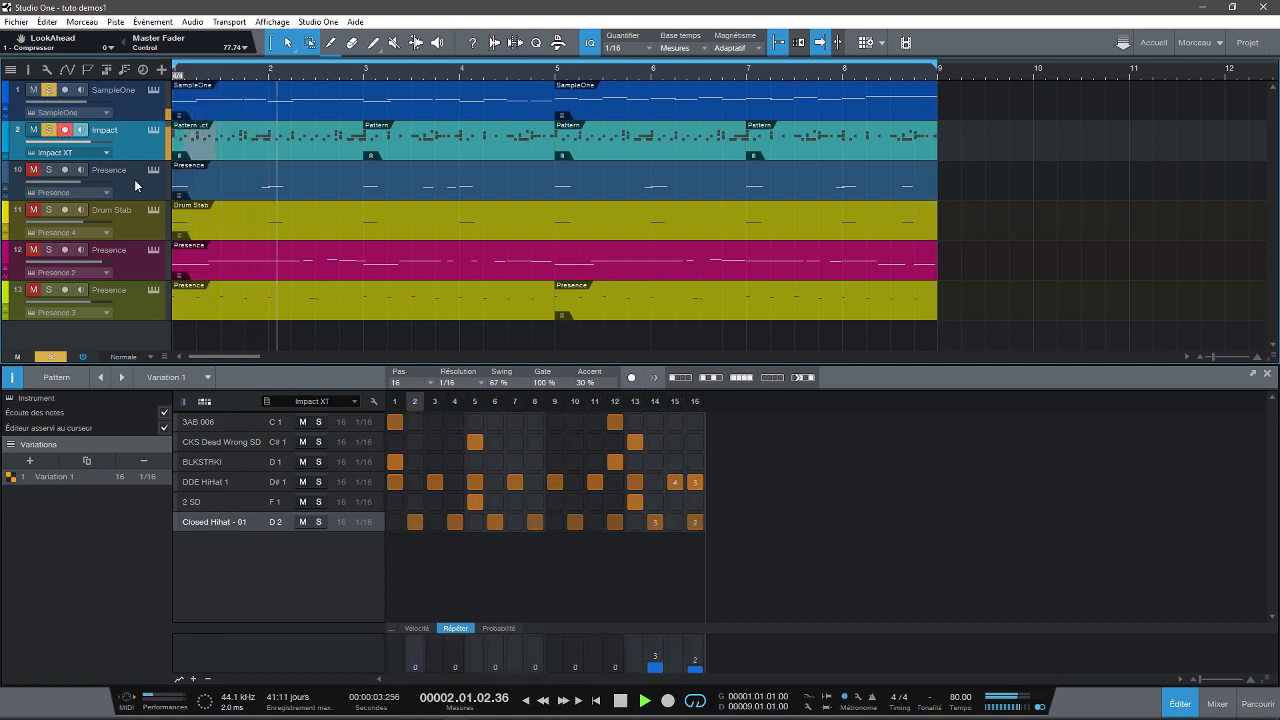
{"action": "key", "text": "space"}
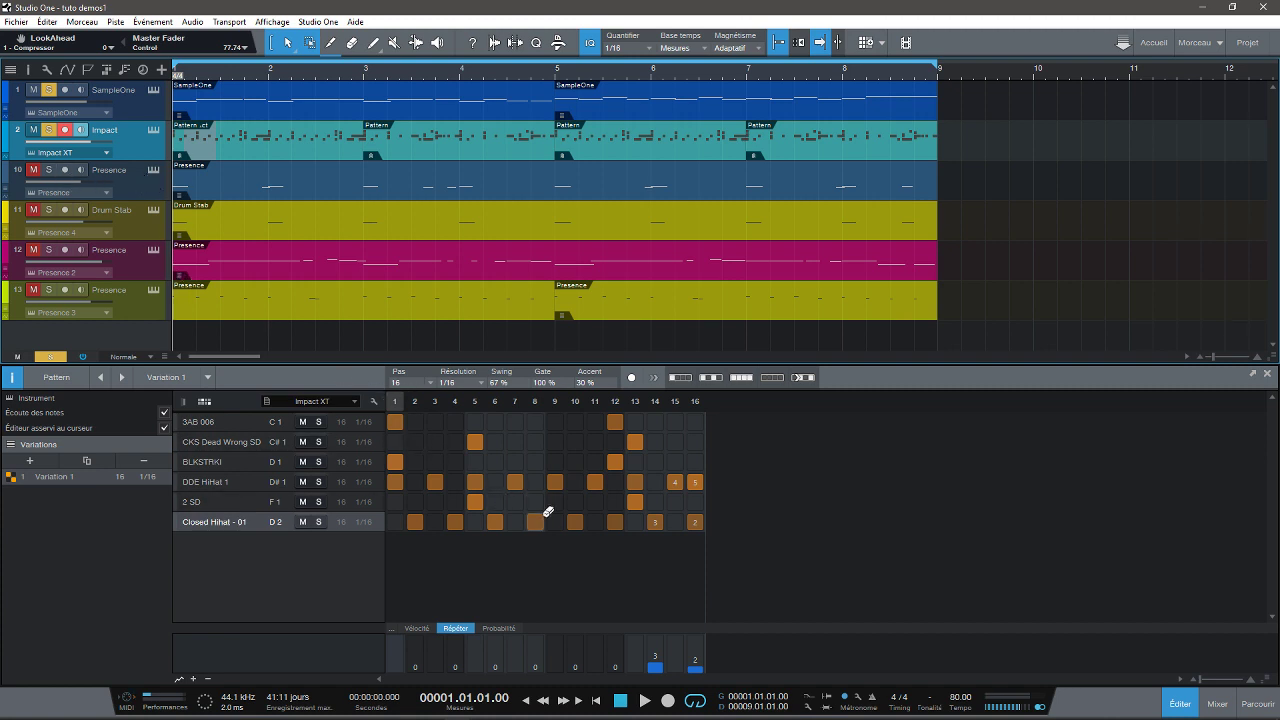
Toggle step 13 of the 3AB 006 row on and off, and view that row's velocity, repeat and probability lanes.
{"action": "left_click", "coordinate": [639, 422]}
{"action": "left_click", "coordinate": [640, 421]}
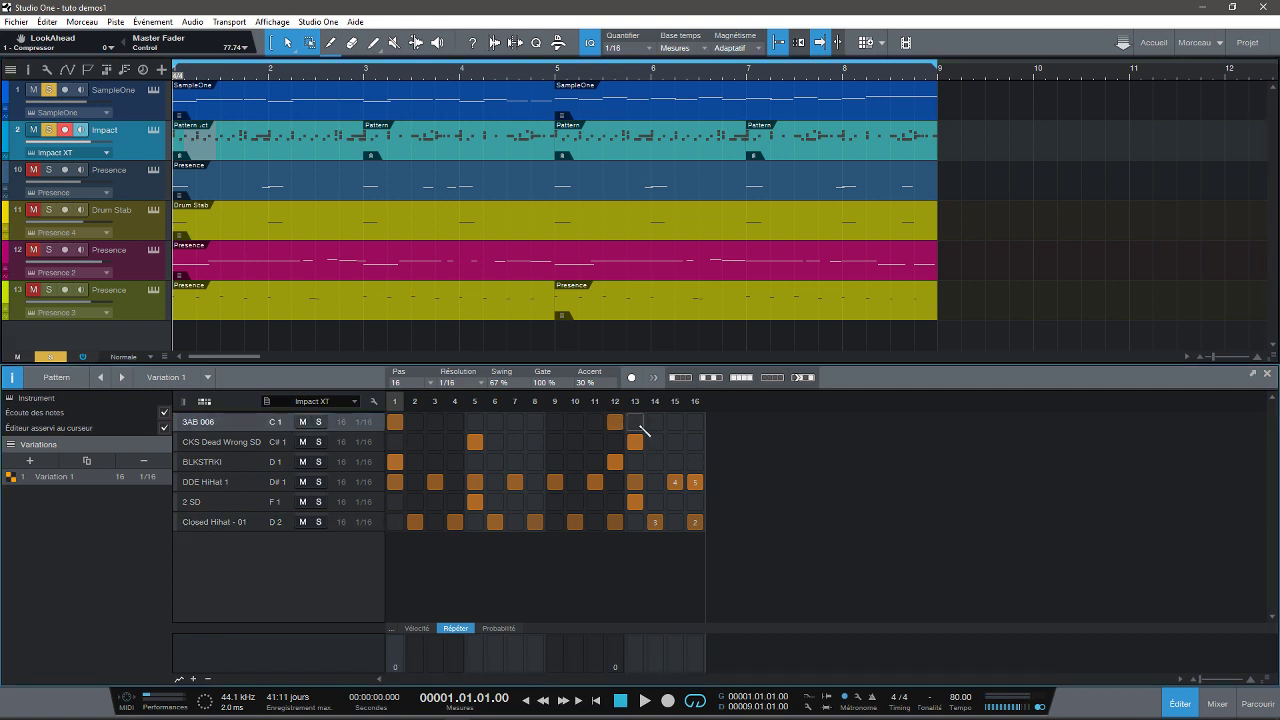
{"action": "left_click", "coordinate": [417, 628]}
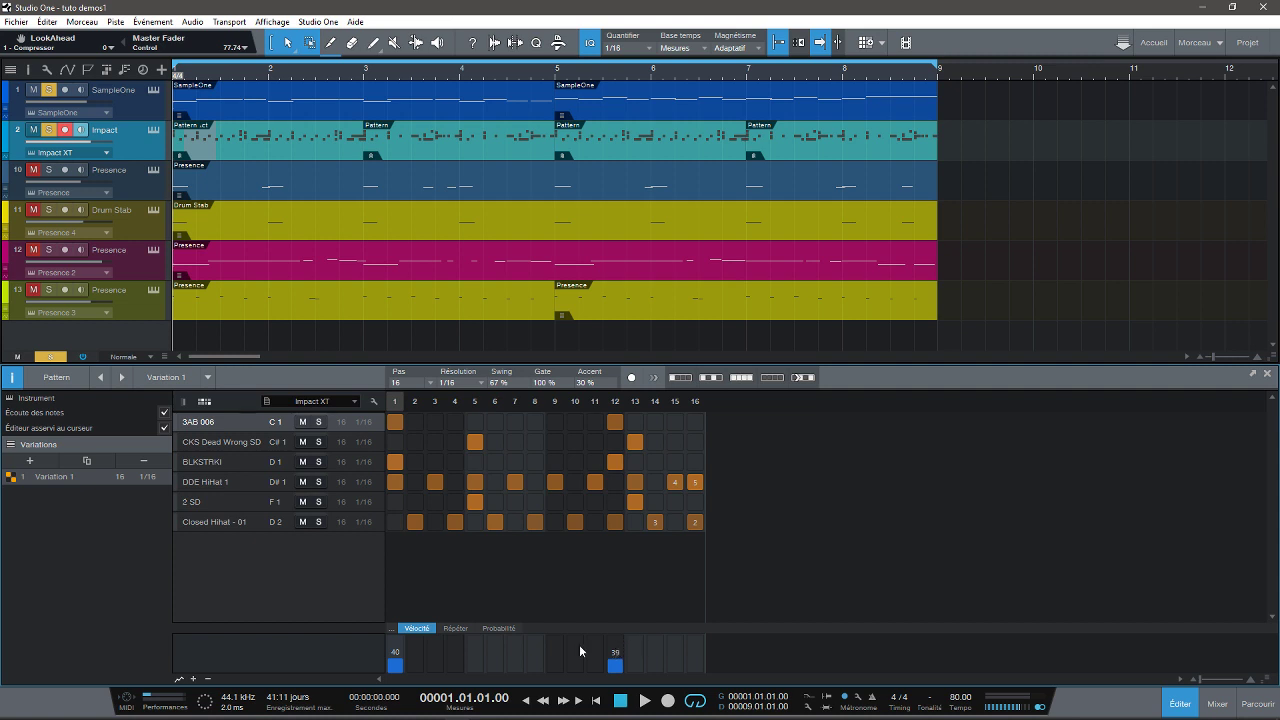
{"action": "left_click", "coordinate": [455, 628]}
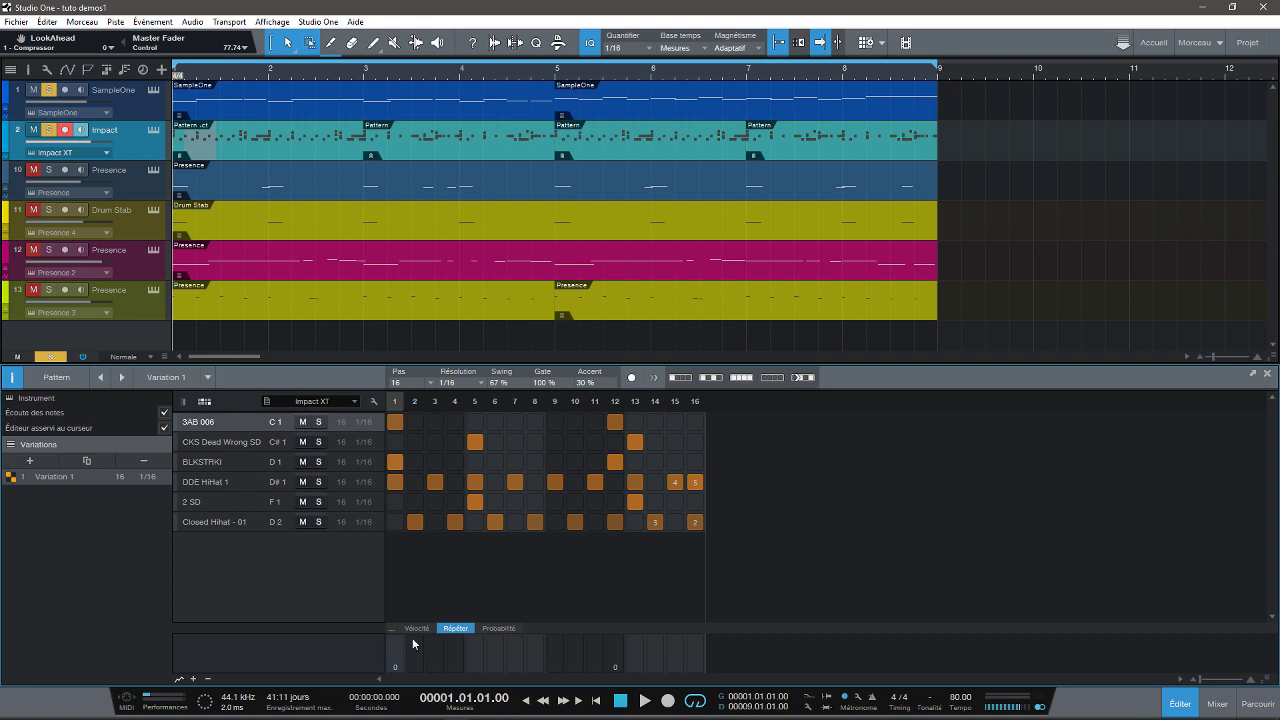
{"action": "left_click", "coordinate": [497, 629]}
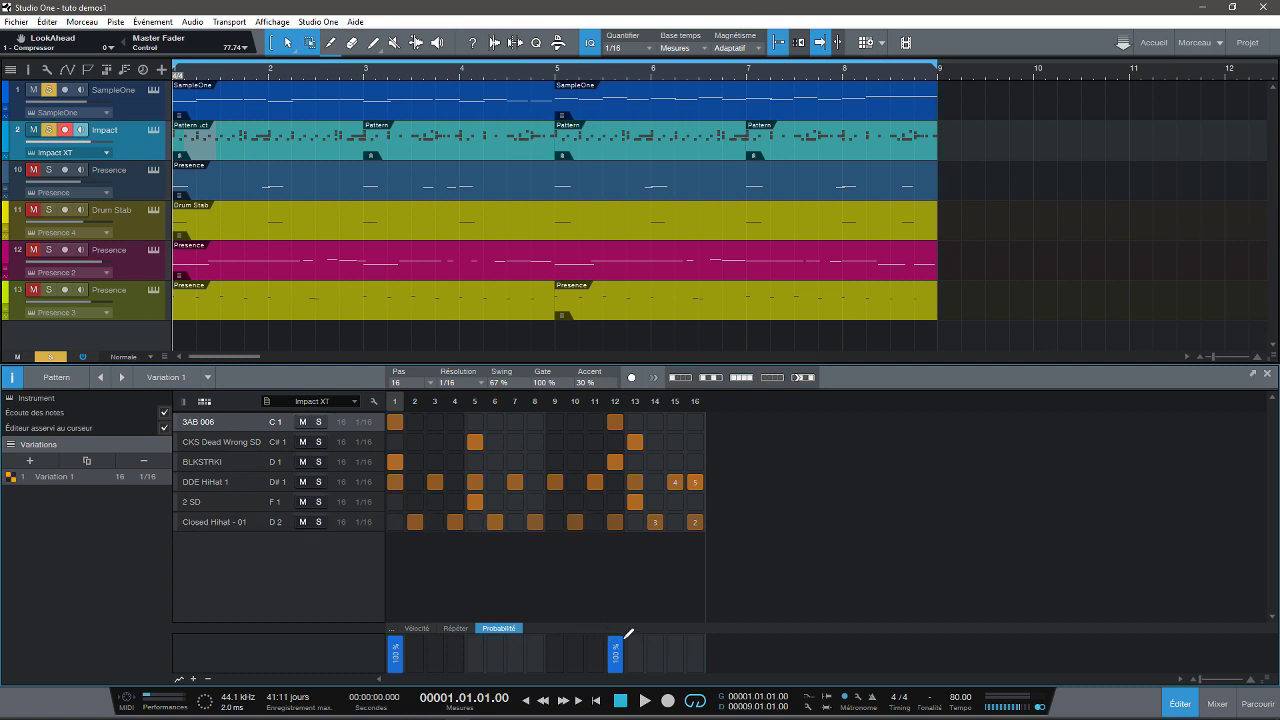
View the step probabilities of the CKS Dead Wrong SD row and the repeats of the DDE HiHat 1 and Closed Hihat - 01 rows.
{"action": "left_click", "coordinate": [222, 445]}
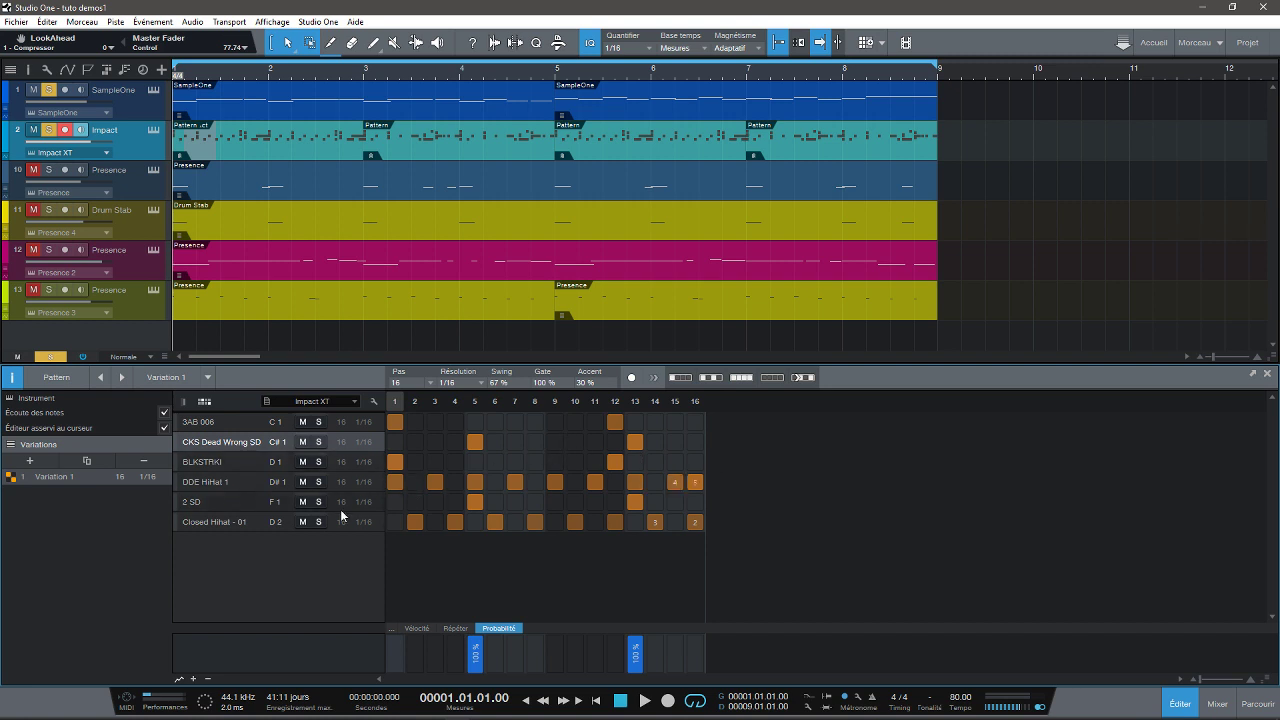
{"action": "left_click", "coordinate": [224, 483]}
{"action": "left_click", "coordinate": [454, 629]}
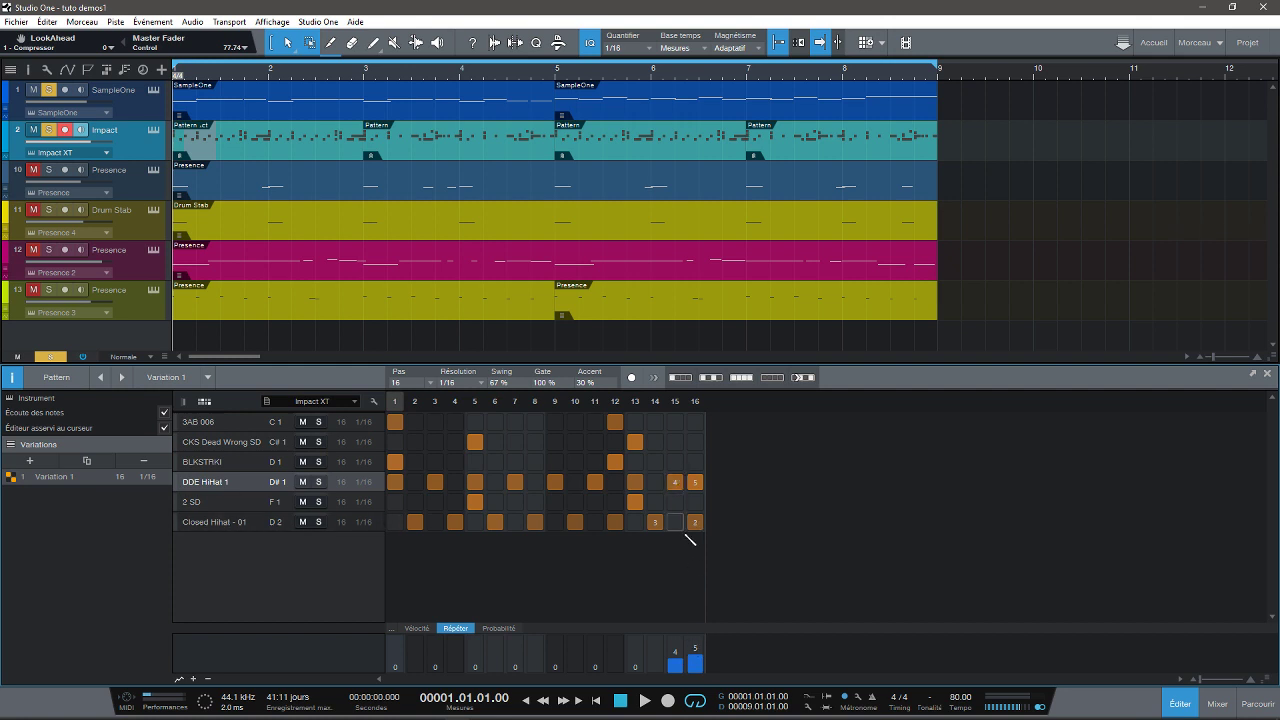
{"action": "left_click", "coordinate": [225, 521]}
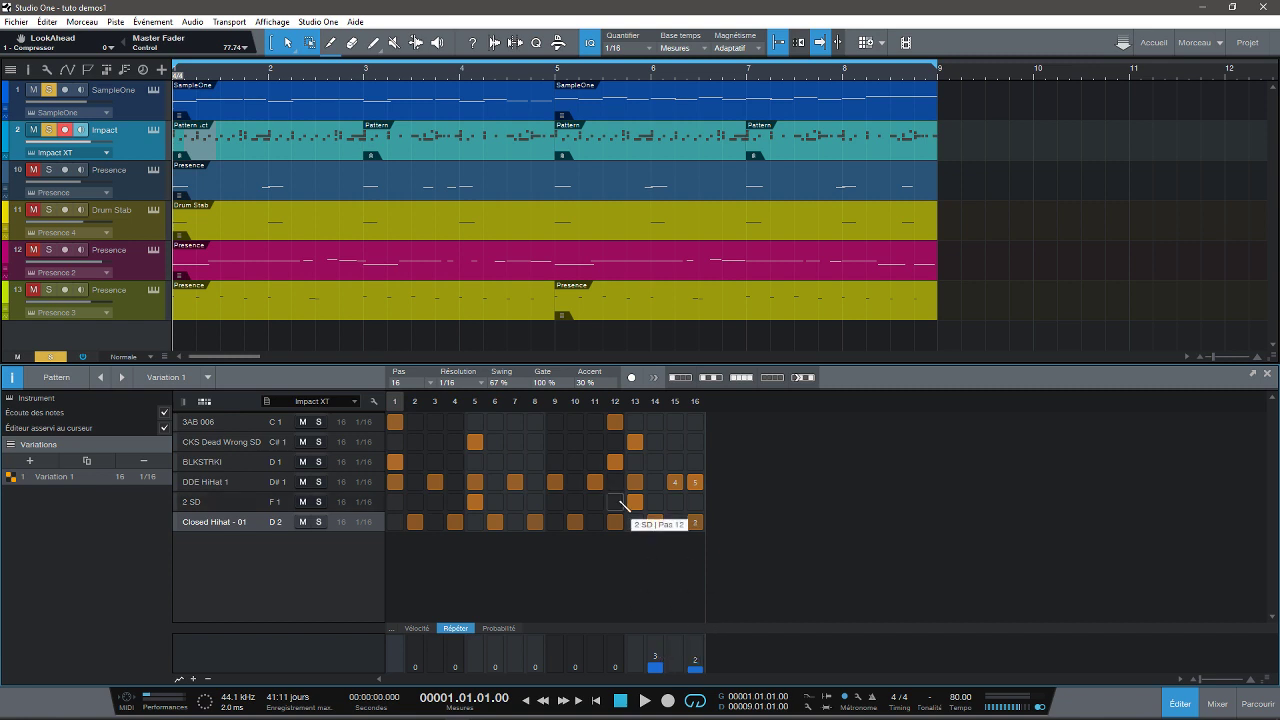
Take the SampleOne track out of solo during playback and listen to the Impact drum patterns alone.
{"action": "key", "text": "space"}
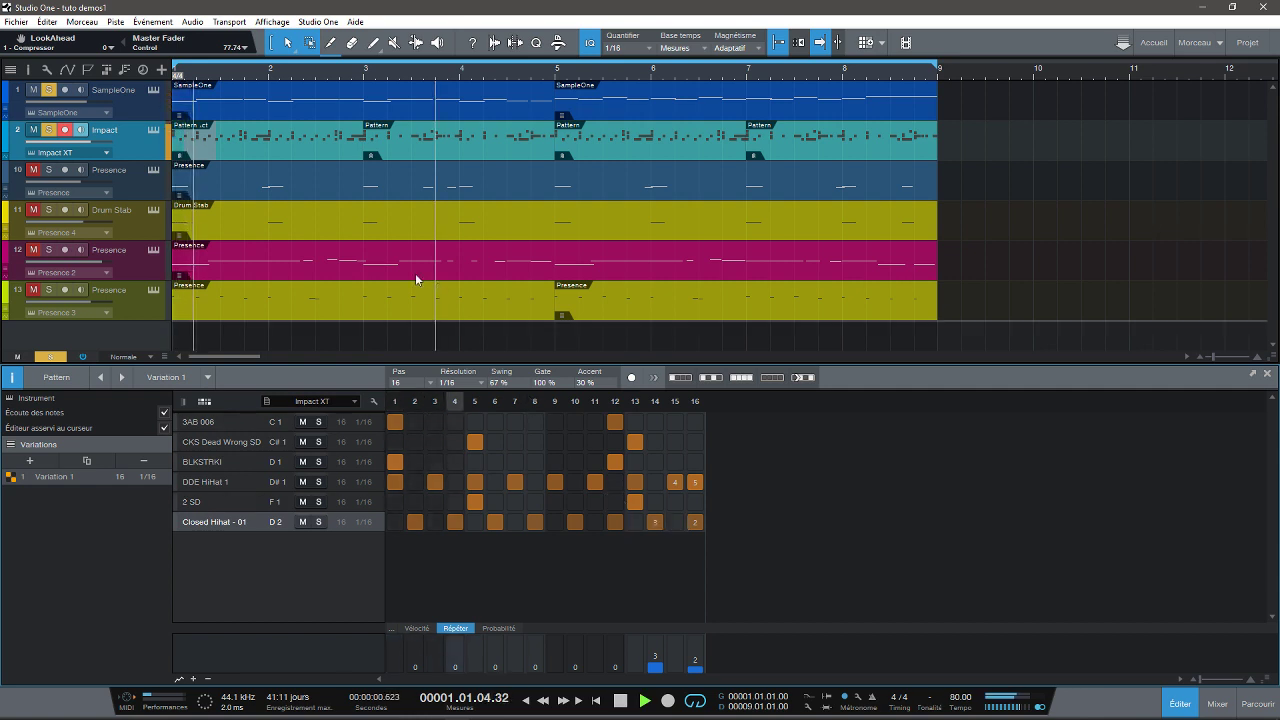
{"action": "left_click", "coordinate": [48, 90]}
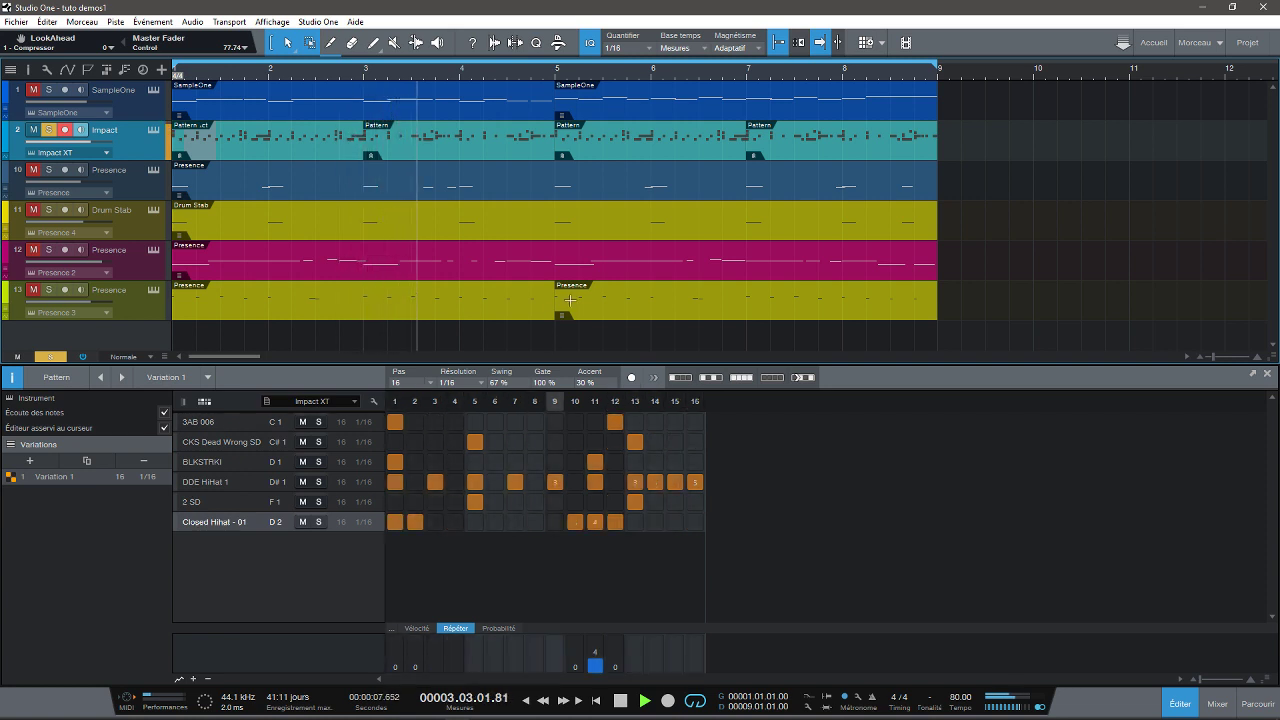
{"action": "key", "text": "space"}
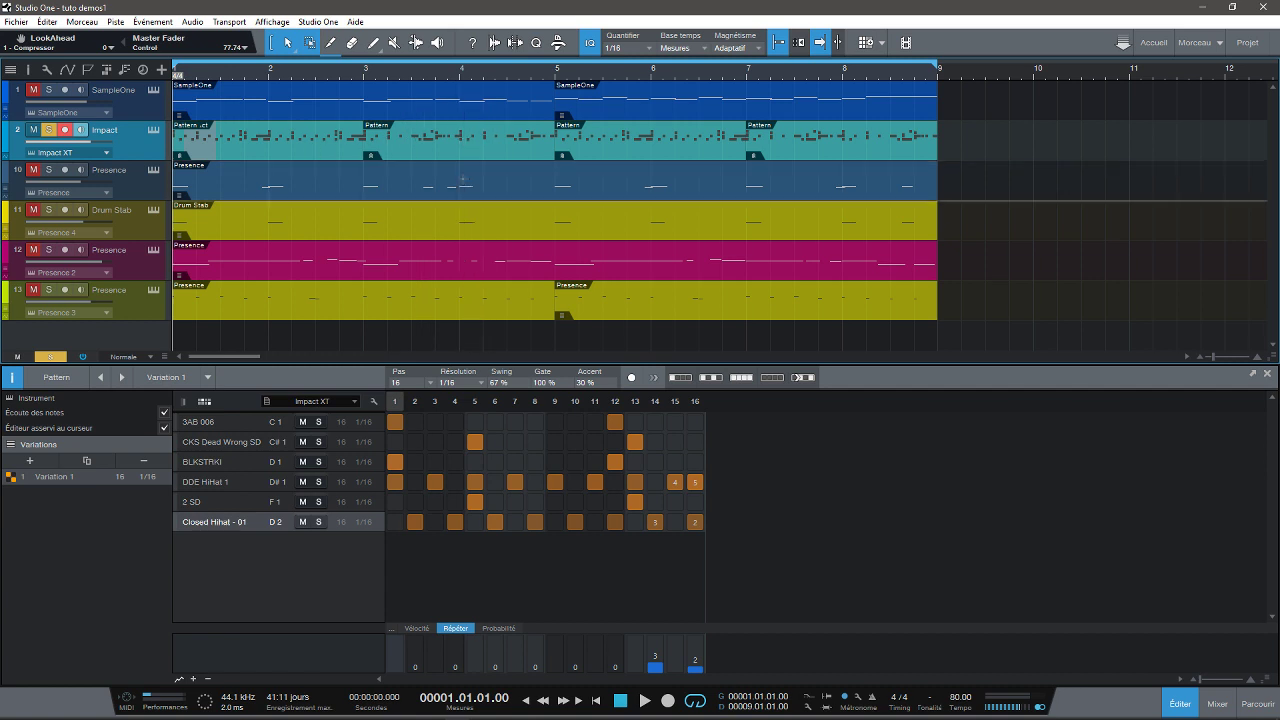
{"action": "key", "text": "space"}
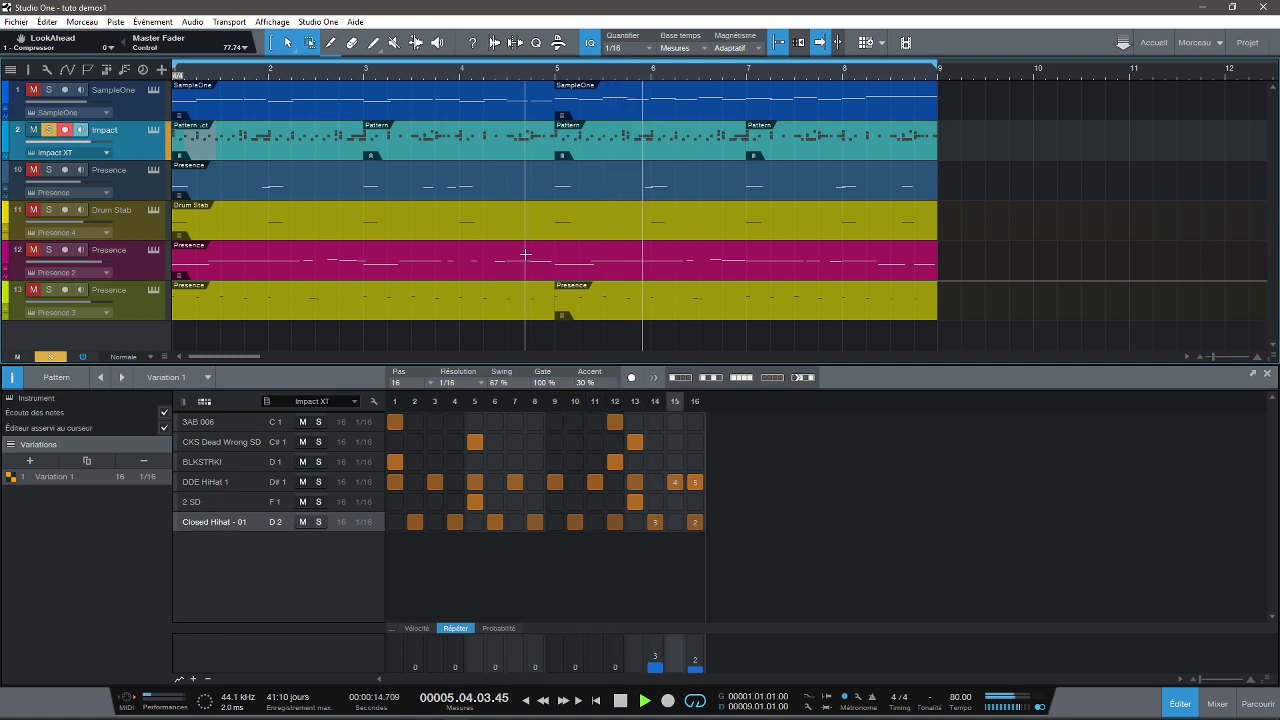
{"action": "key", "text": "space"}
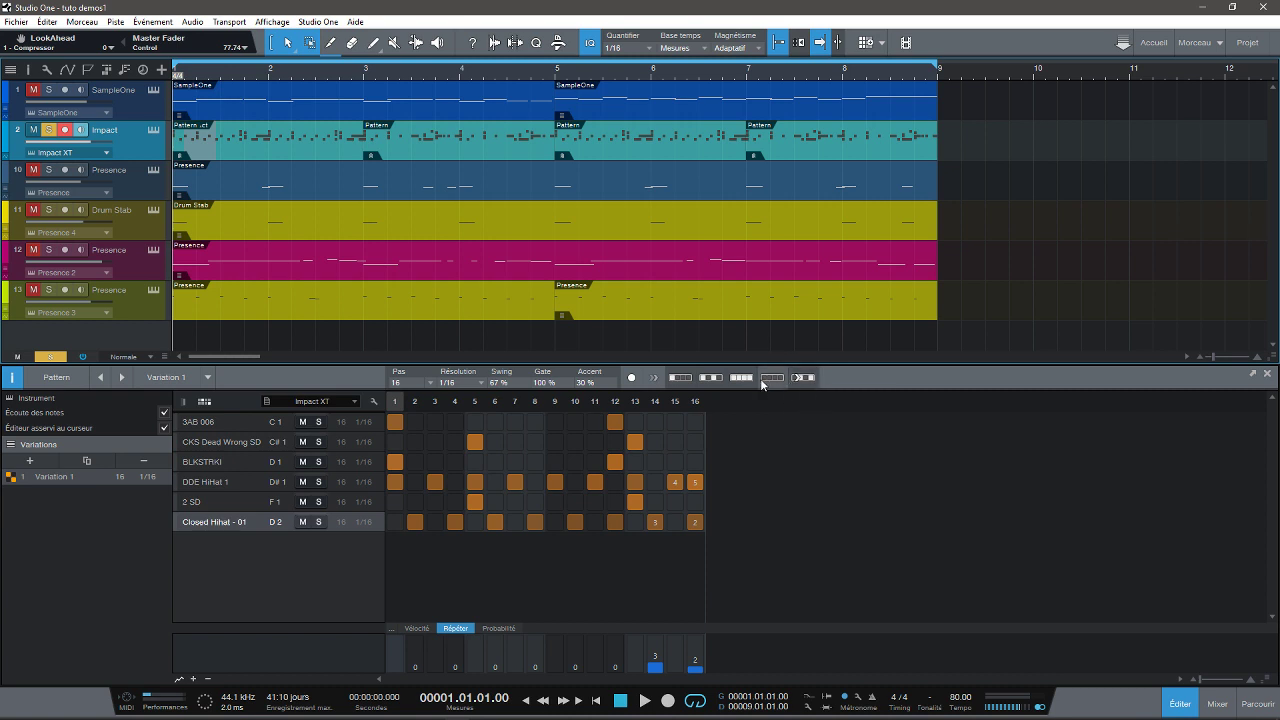
{"action": "left_click", "coordinate": [656, 379]}
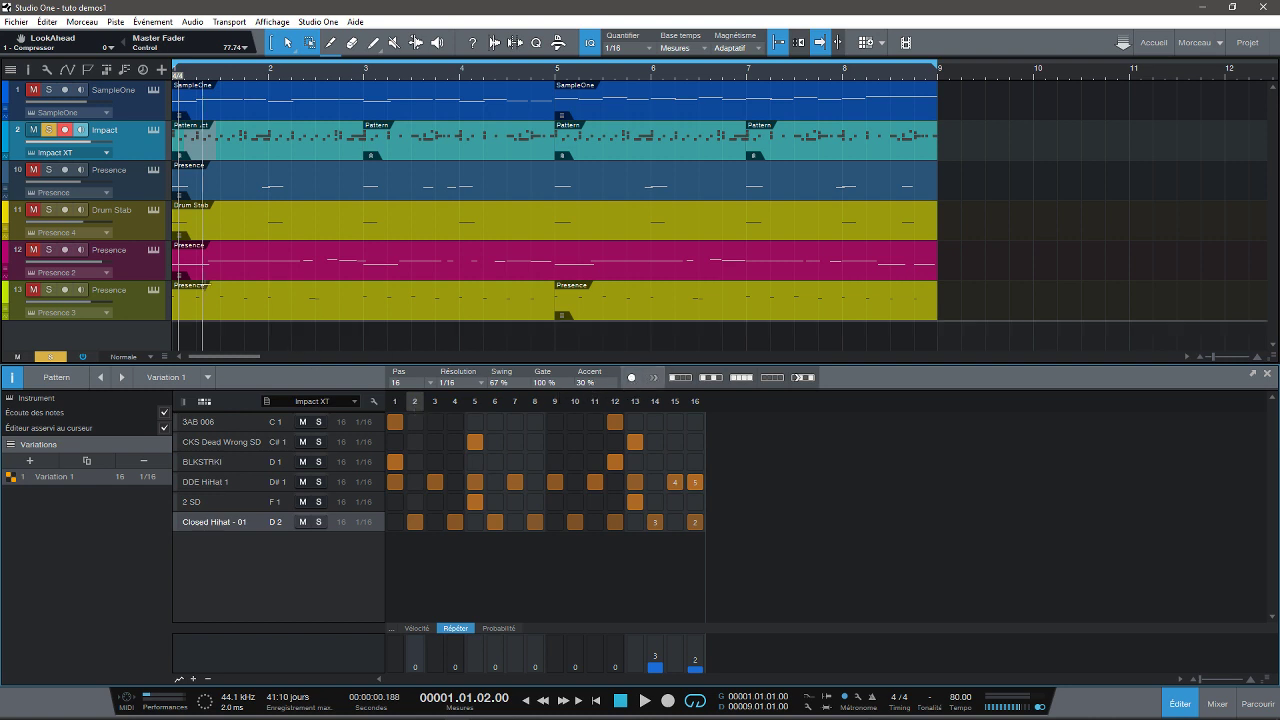
Open the Fretless Bass Full instrument of Presence track 10 and play the track soloed together with SampleOne and Impact.
{"action": "left_click", "coordinate": [141, 185]}
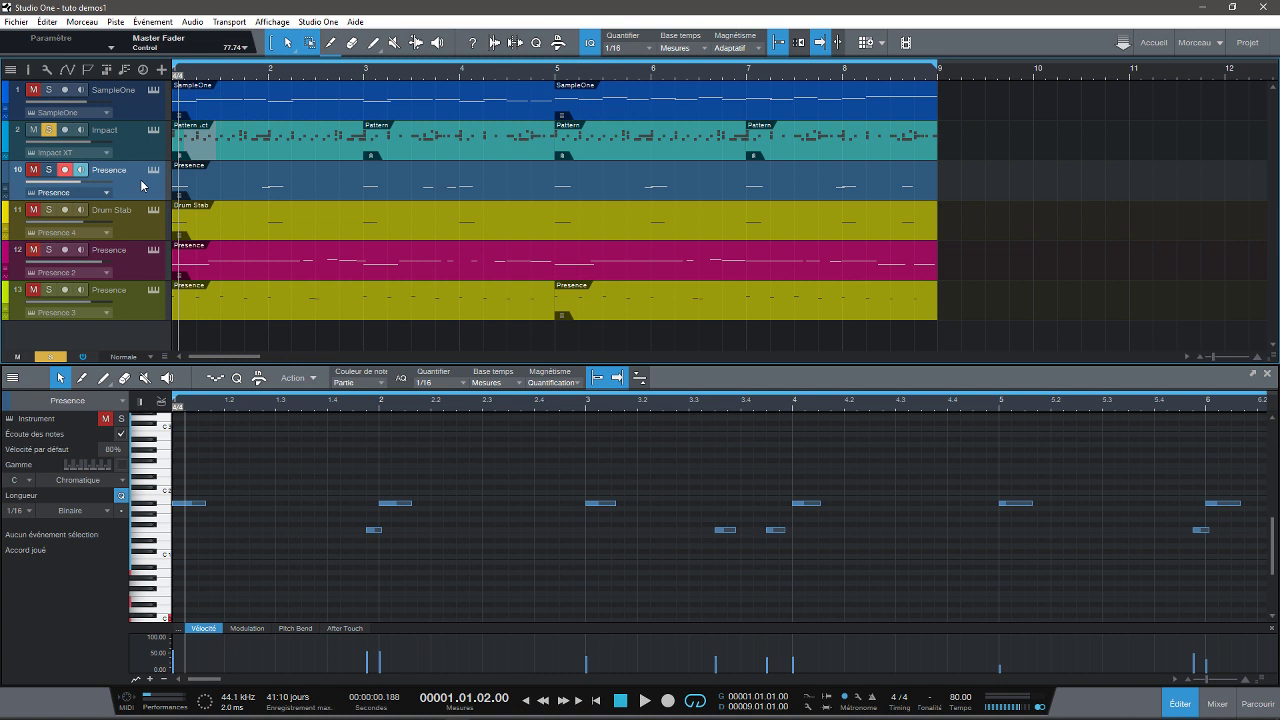
{"action": "left_click", "coordinate": [153, 172]}
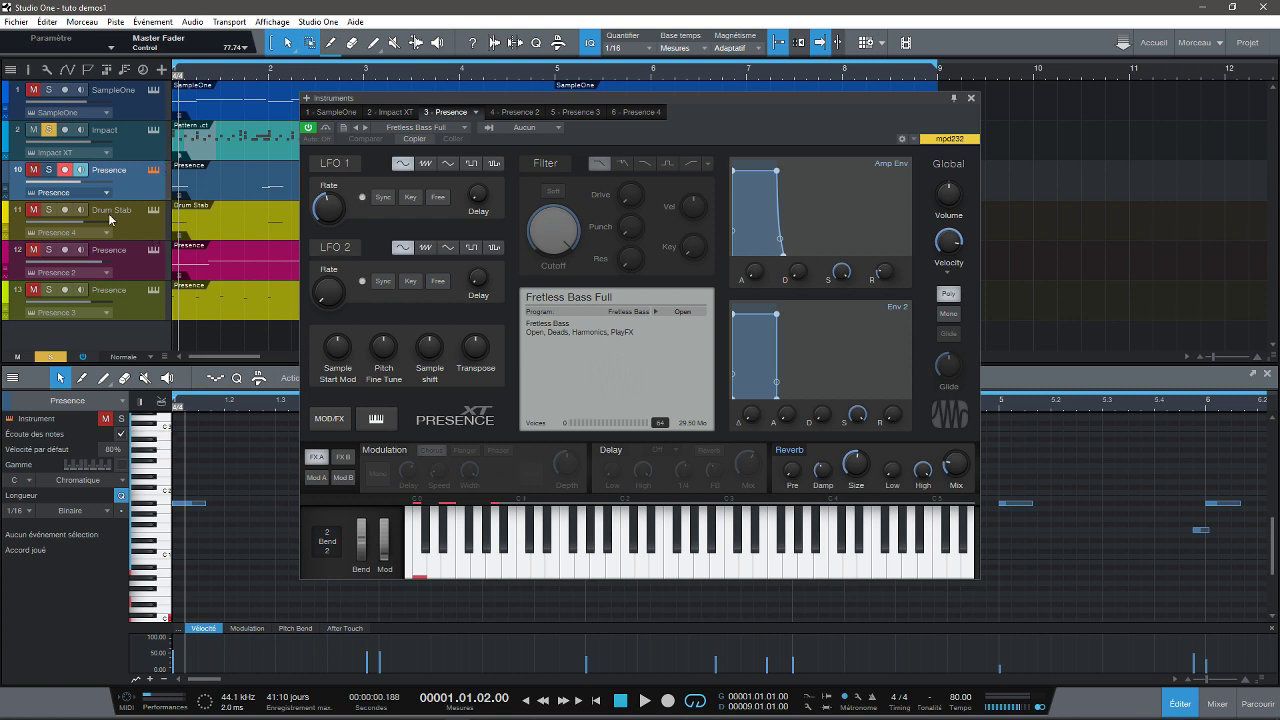
{"action": "left_click", "coordinate": [48, 170]}
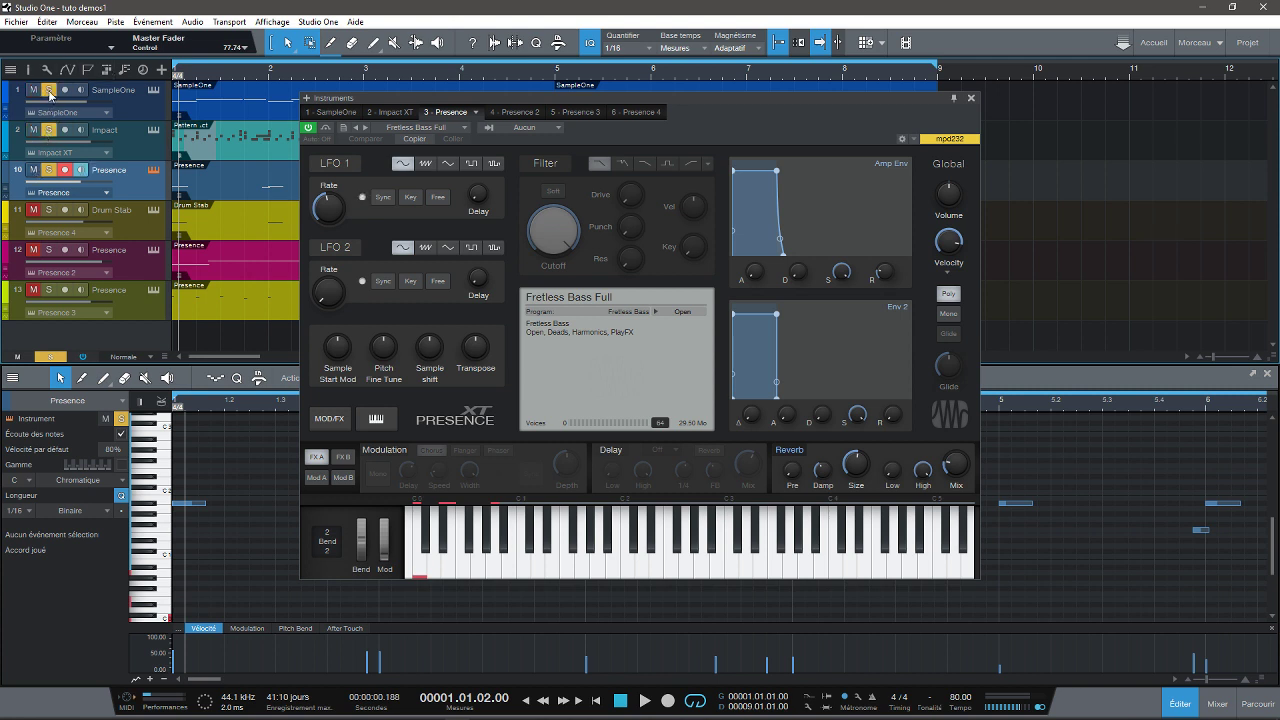
{"action": "key", "text": "space"}
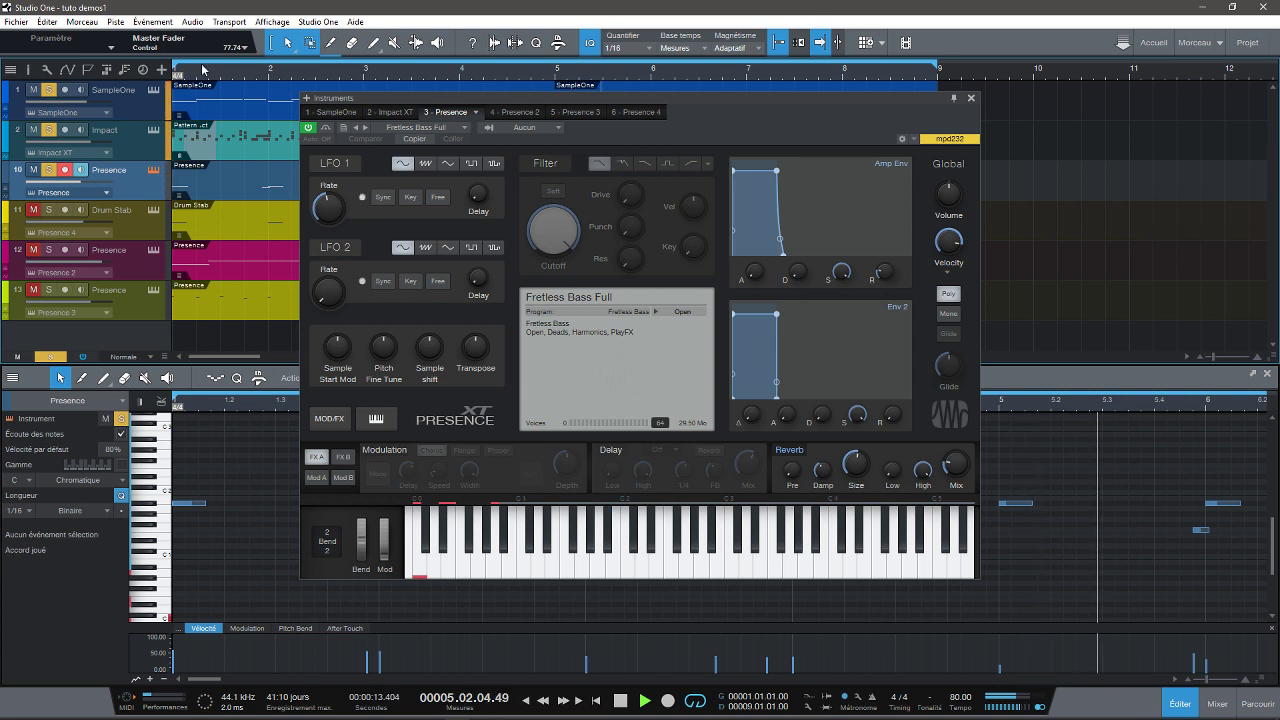
{"action": "key", "text": "space"}
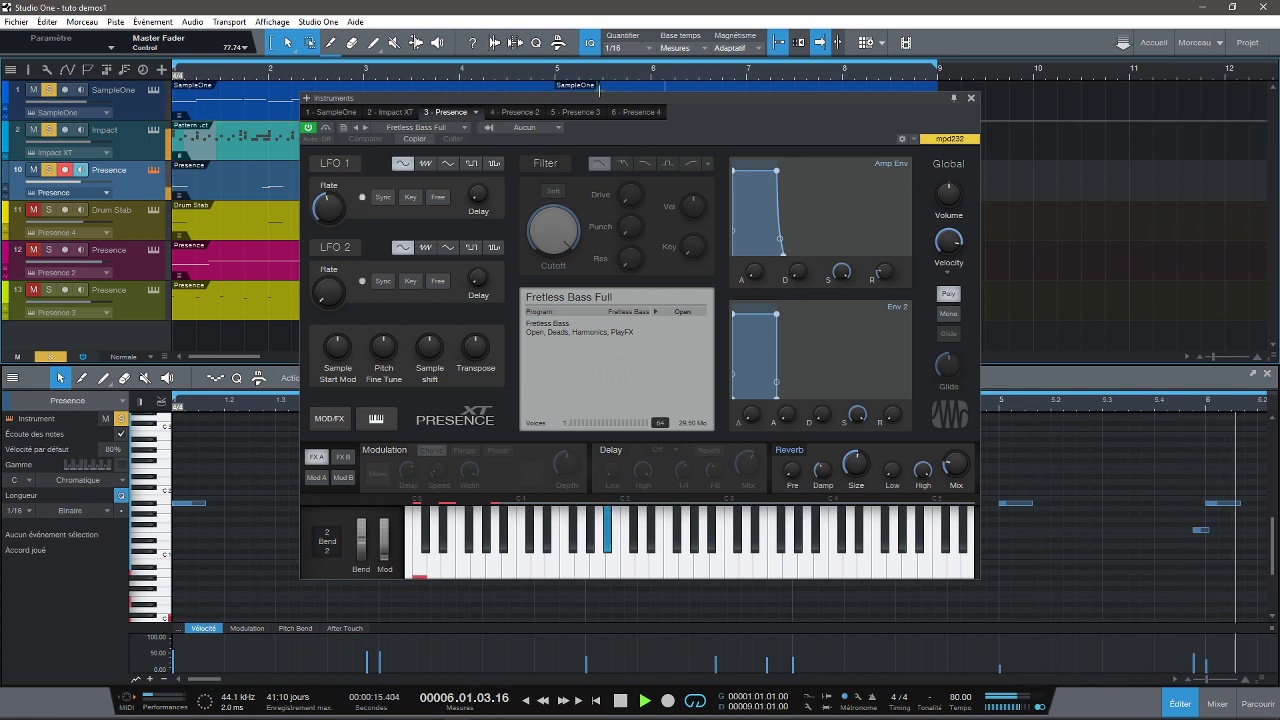
Open the SE Sub 1 instrument of the Drum Stab track, then solo the track and play it with the other soloed tracks.
{"action": "left_click", "coordinate": [153, 232]}
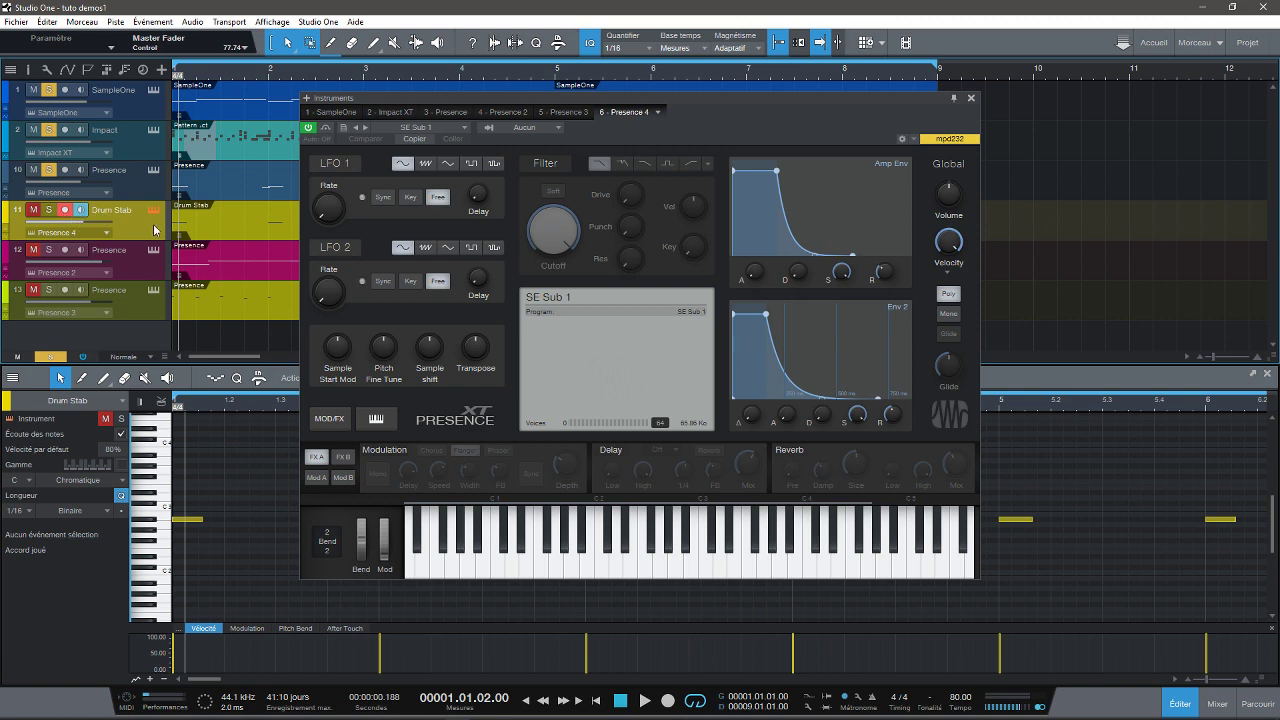
{"action": "left_click", "coordinate": [154, 211]}
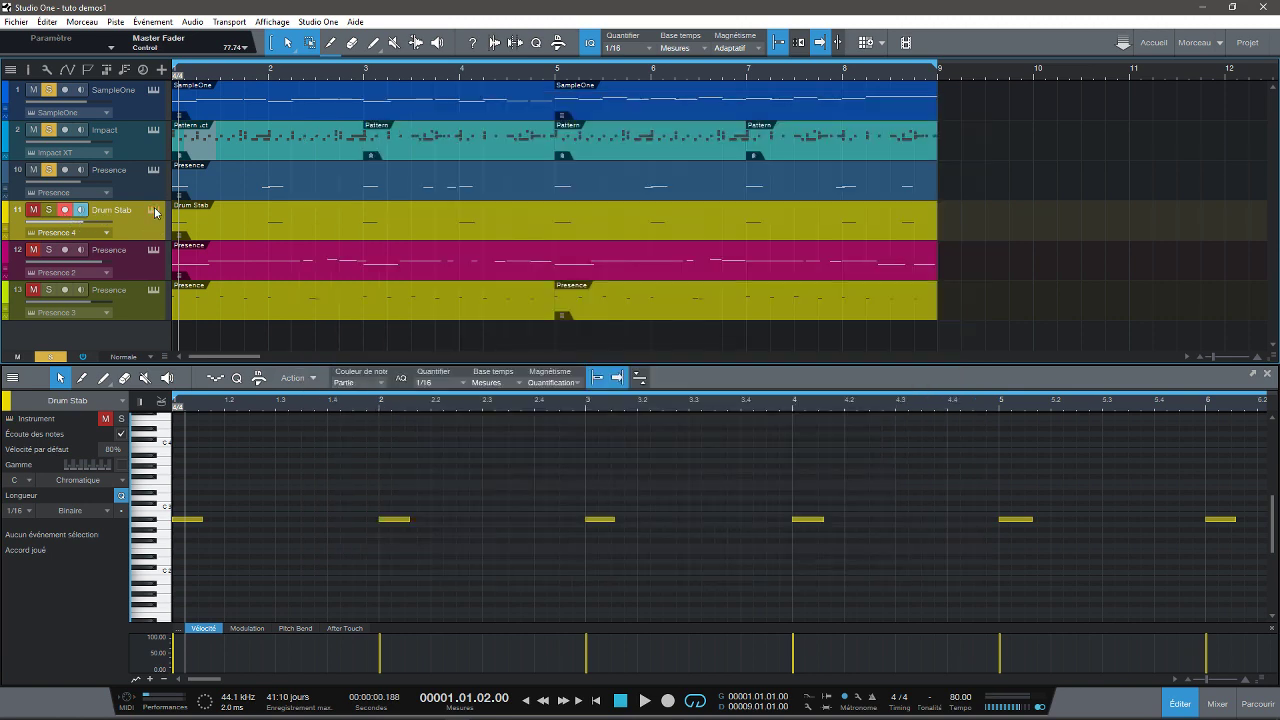
{"action": "left_click", "coordinate": [154, 211]}
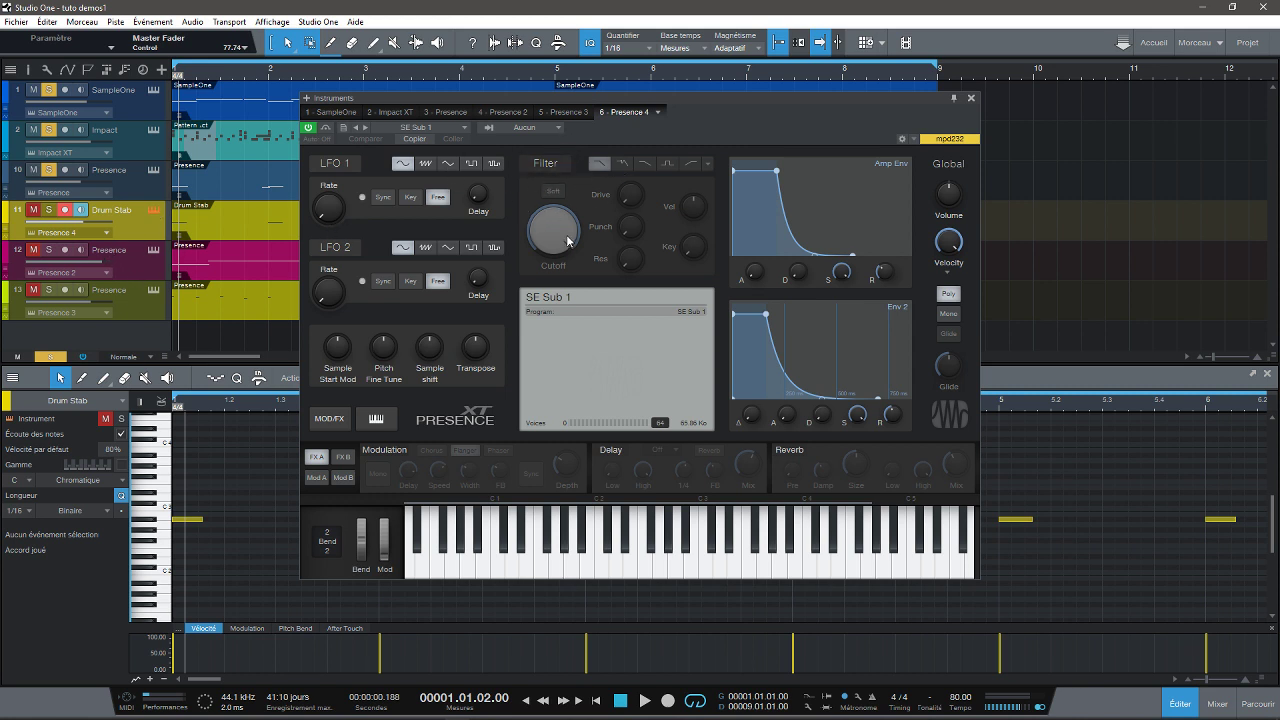
{"action": "left_click", "coordinate": [48, 211]}
{"action": "key", "text": "space"}
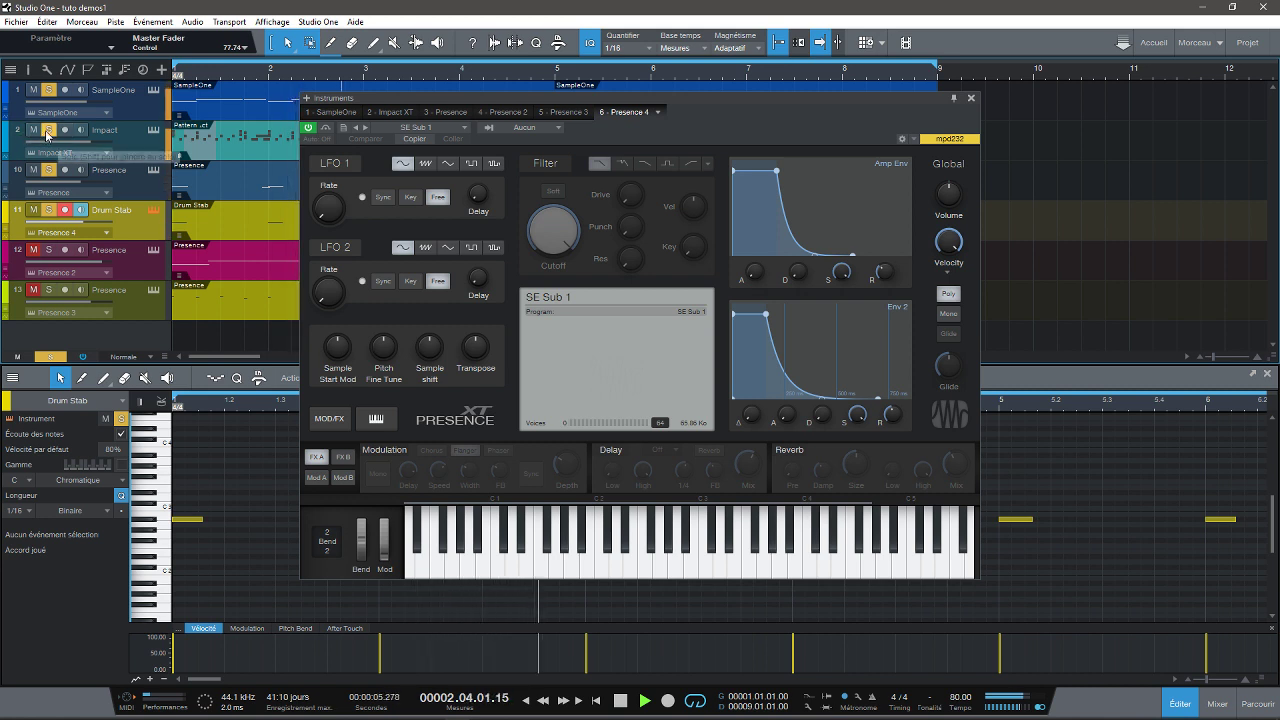
Compare the mix during playback with SampleOne out of solo and Presence track 10 out of and back in solo, and stop playback.
{"action": "left_click", "coordinate": [48, 90]}
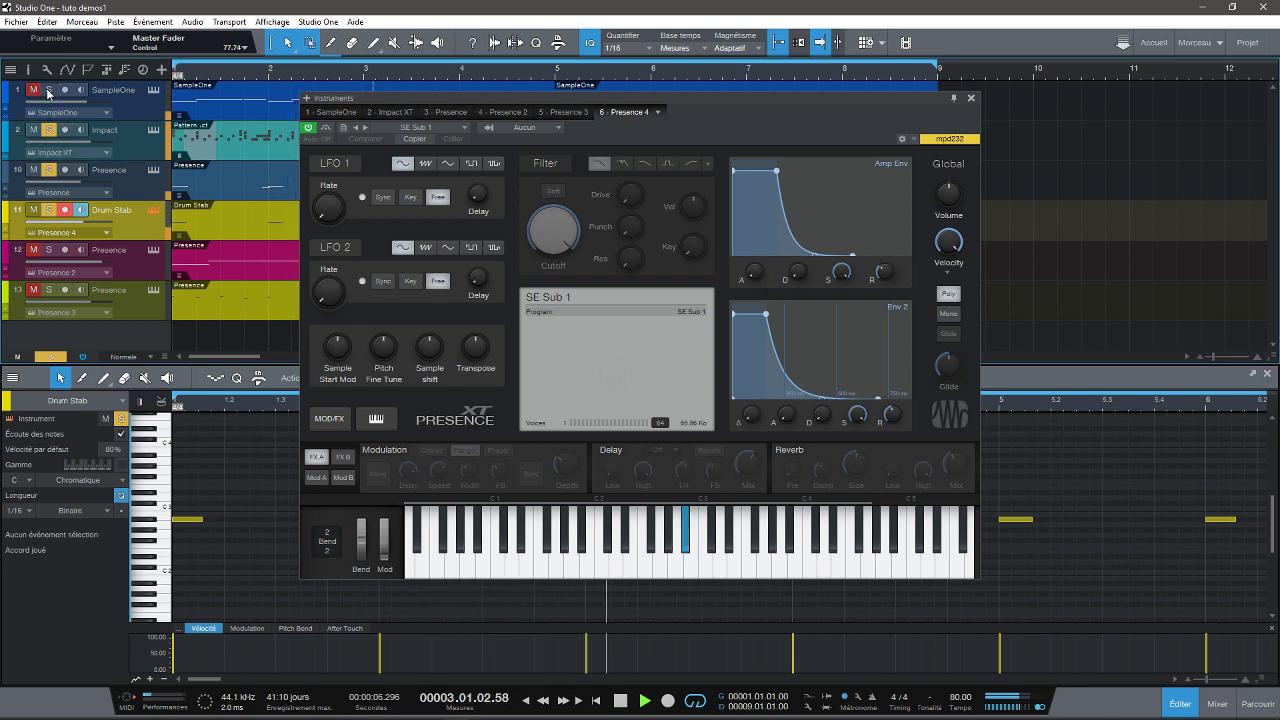
{"action": "left_click", "coordinate": [50, 171]}
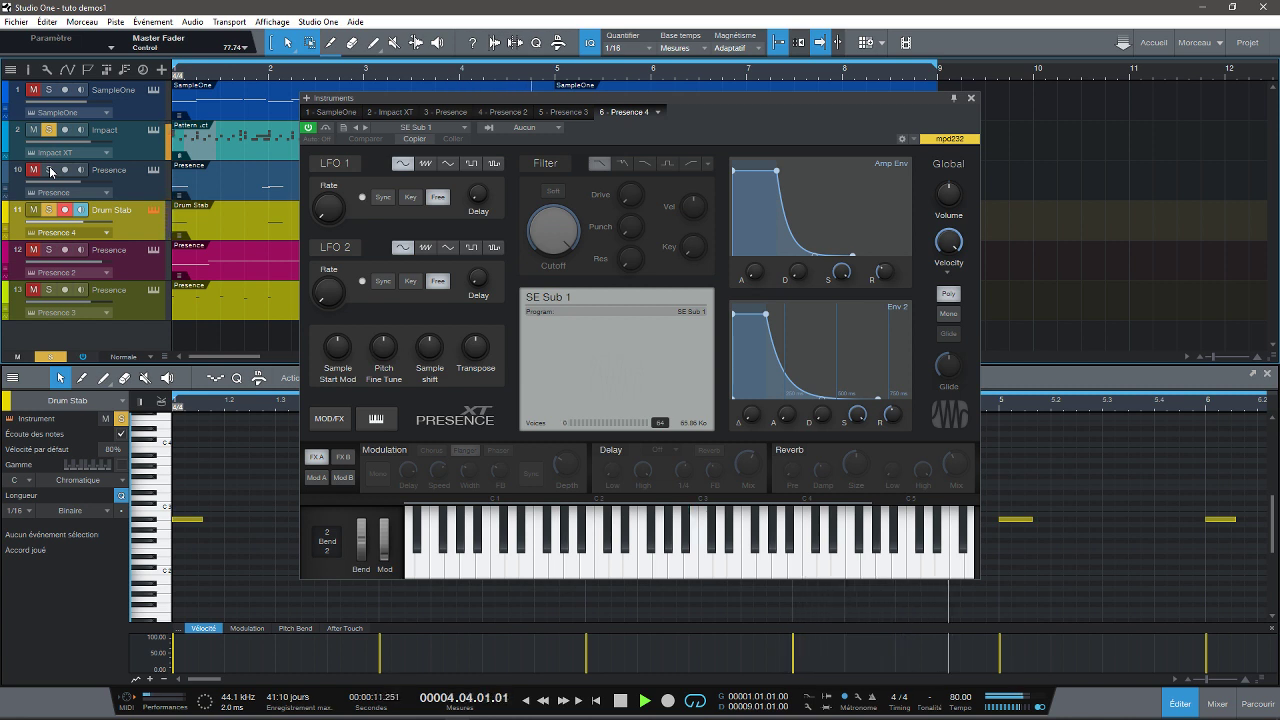
{"action": "left_click", "coordinate": [50, 171]}
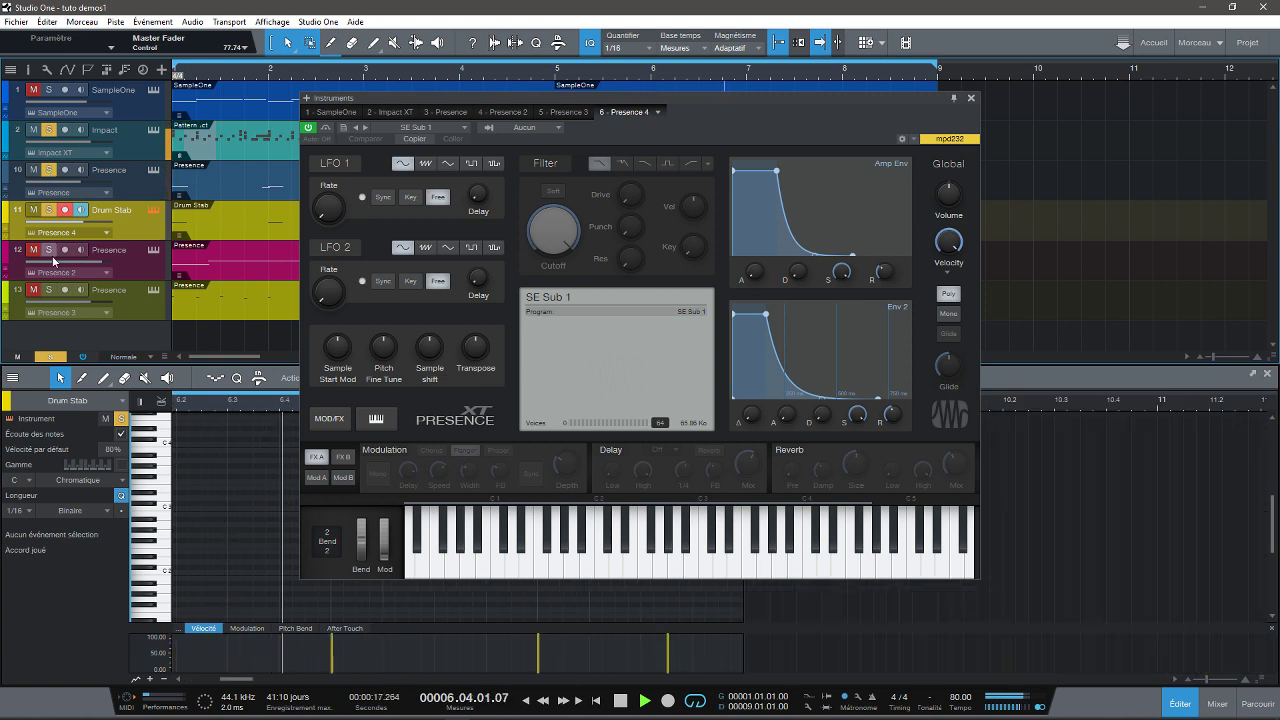
{"action": "key", "text": "space"}
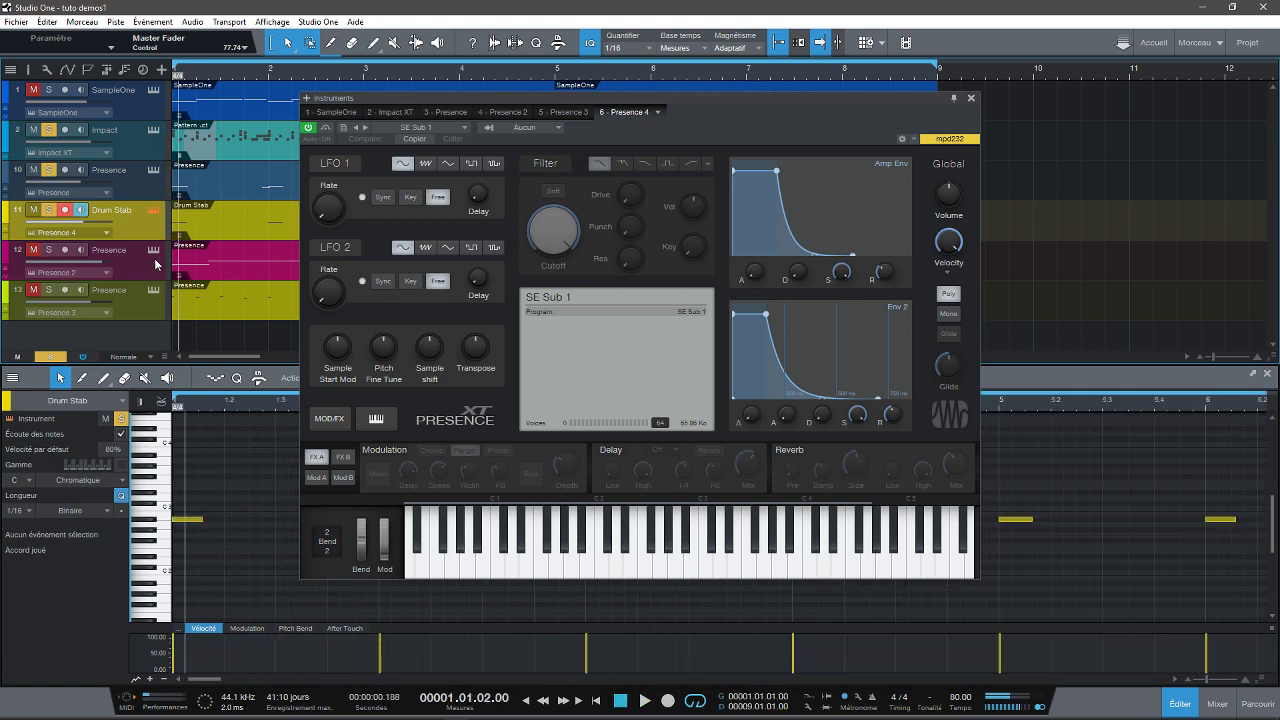
Open the Suitcase Autopan instrument of Presence track 12, solo the track, and view its FX B and FX A effects.
{"action": "left_click", "coordinate": [152, 251]}
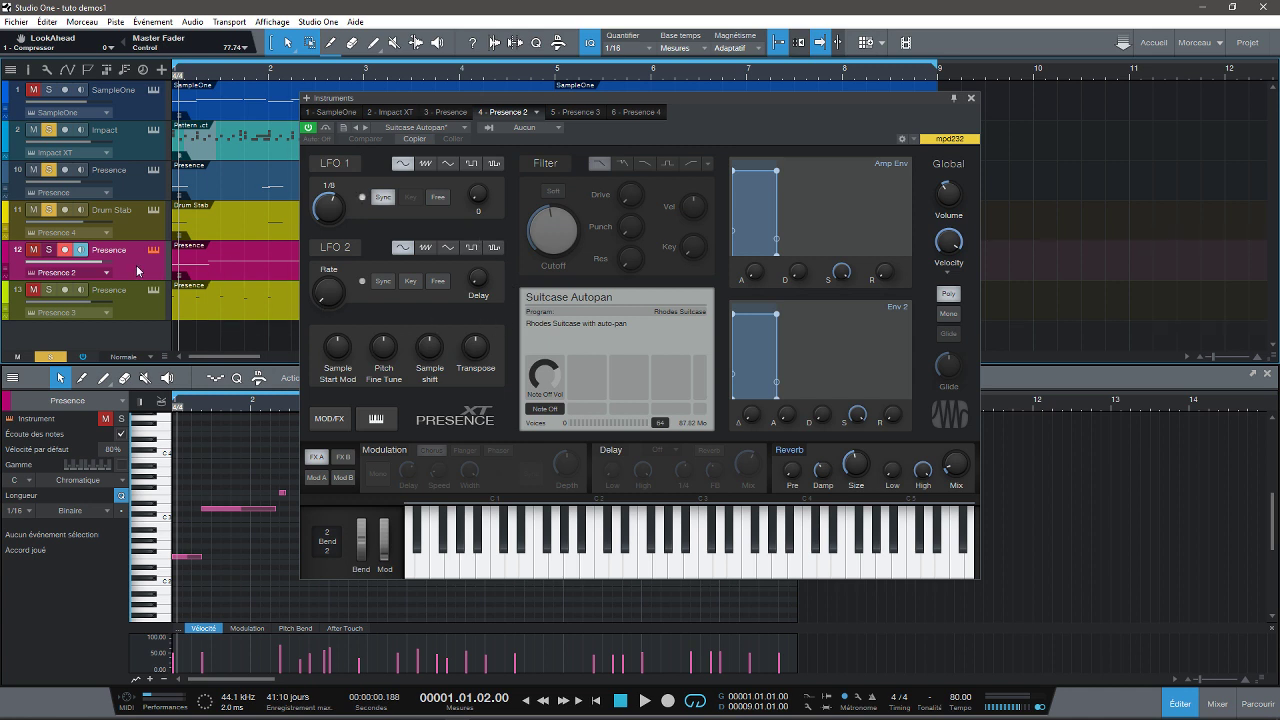
{"action": "left_click", "coordinate": [50, 251]}
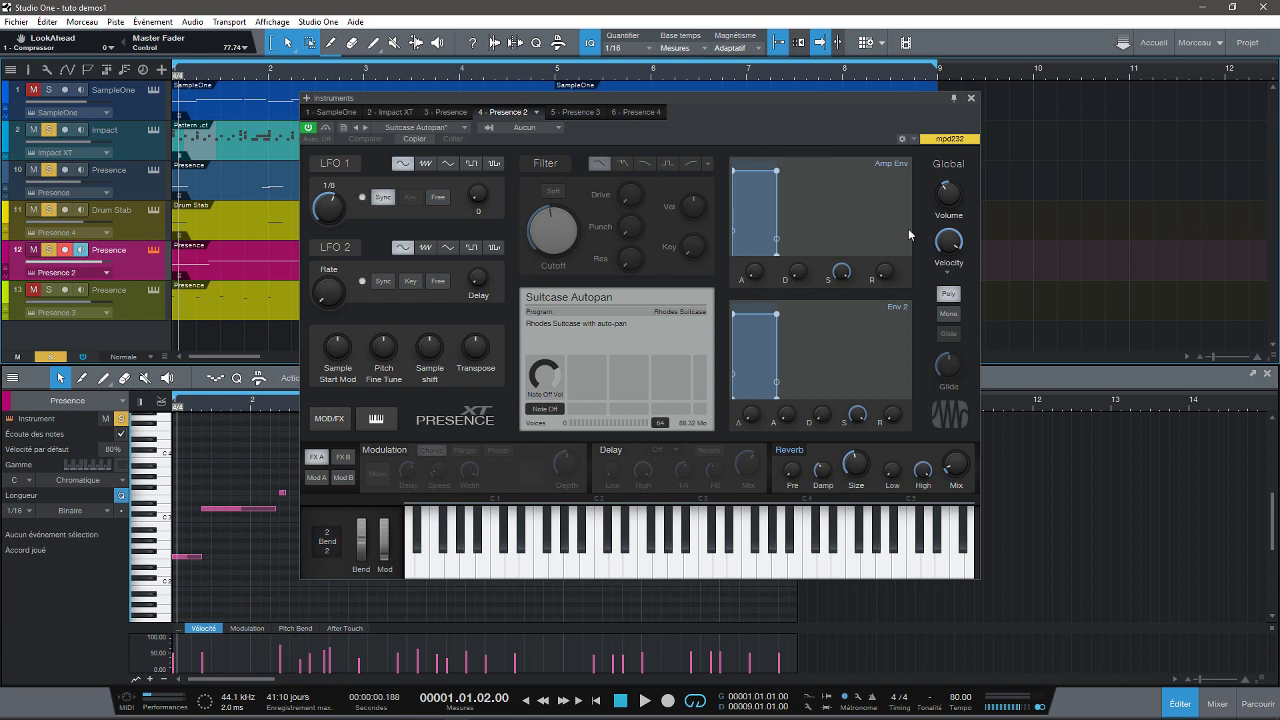
{"action": "left_click", "coordinate": [341, 458]}
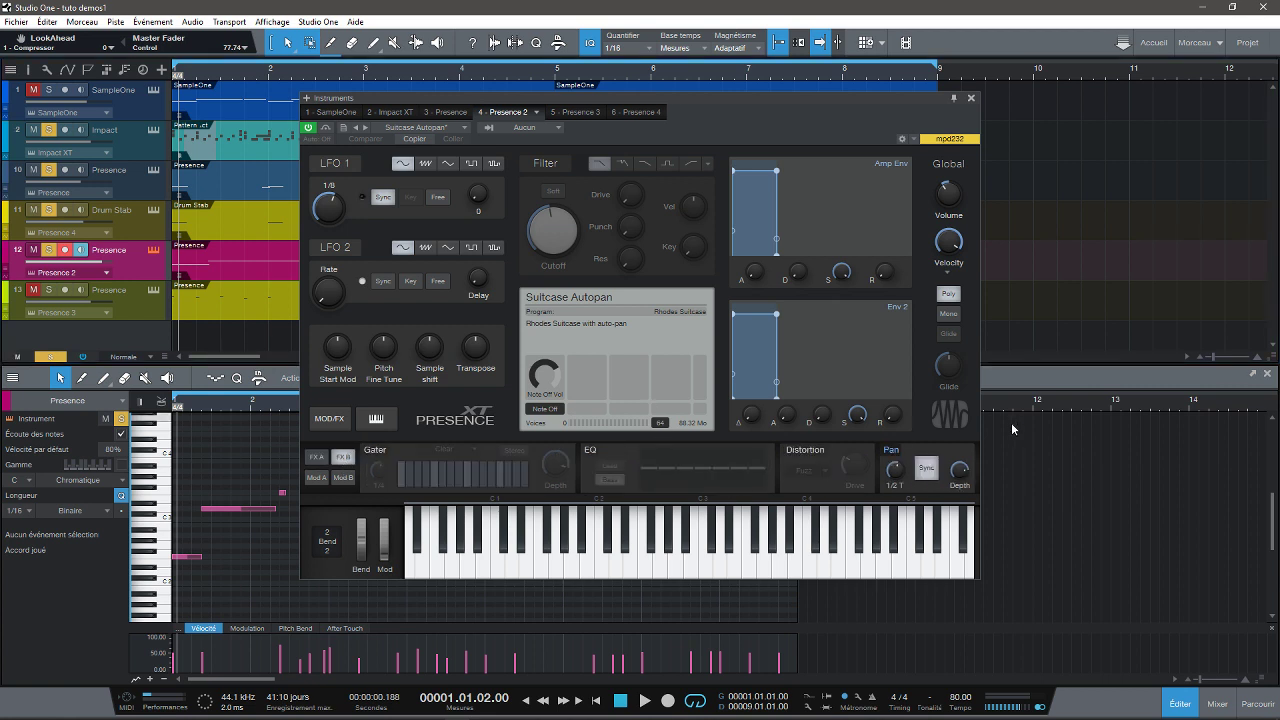
{"action": "left_click", "coordinate": [316, 457]}
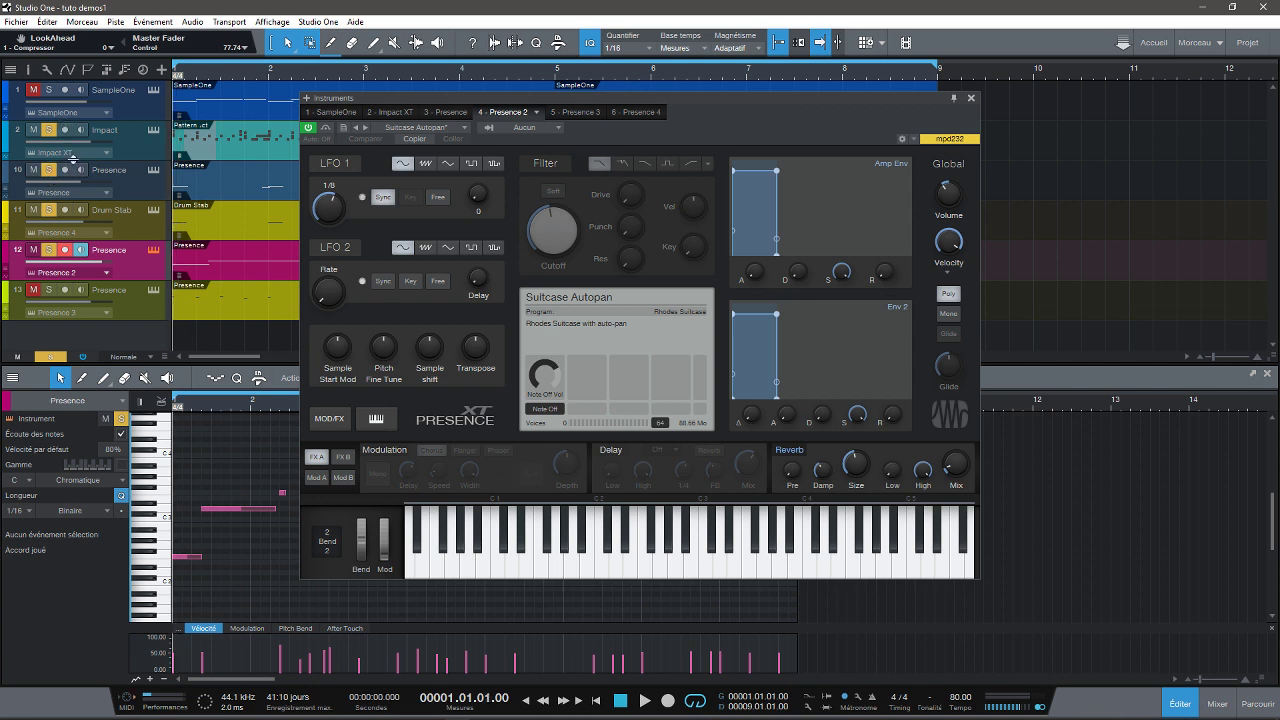
Play the soloed Suitcase Autopan part, add SampleOne to the solo, and stop playback.
{"action": "key", "text": "space"}
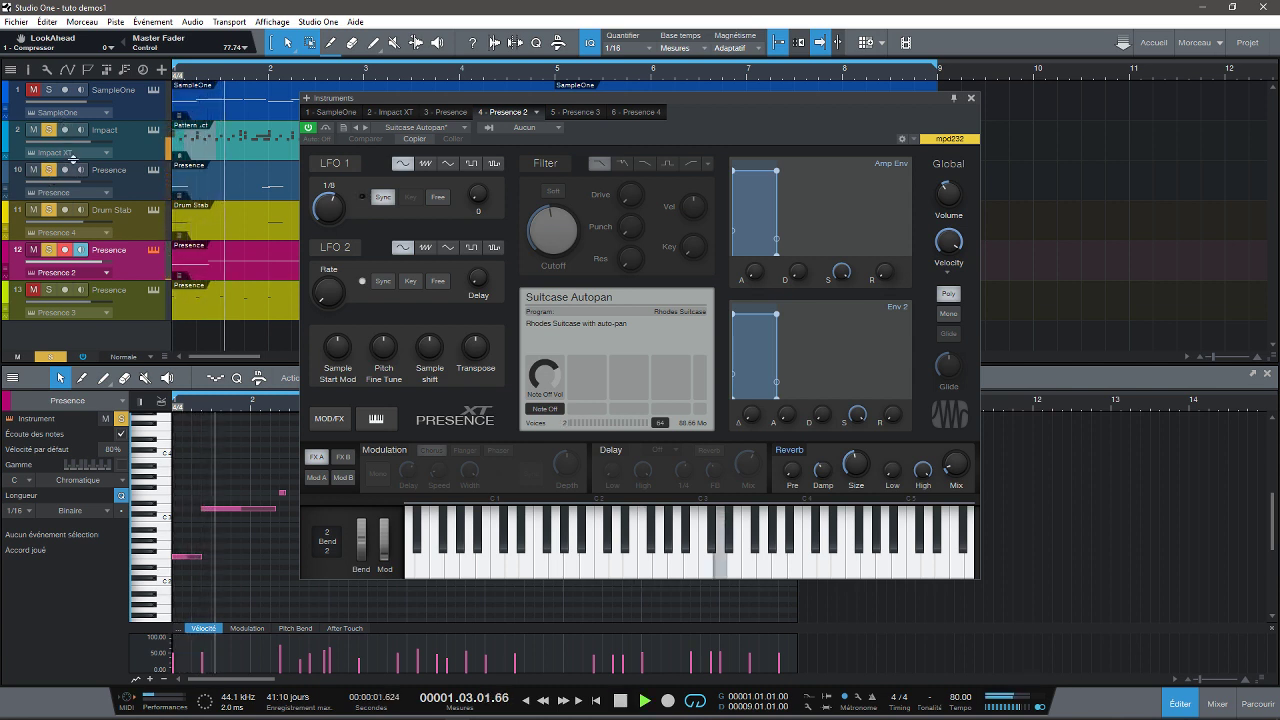
{"action": "left_click", "coordinate": [54, 97]}
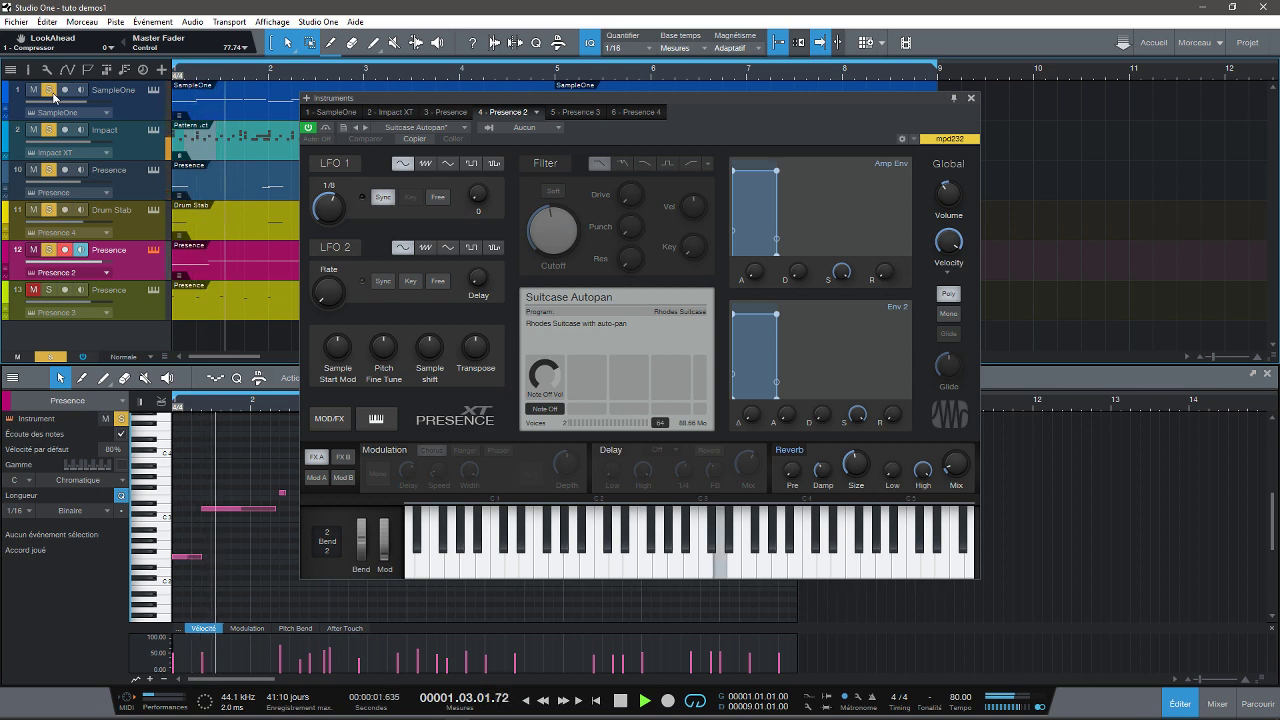
{"action": "key", "text": "space"}
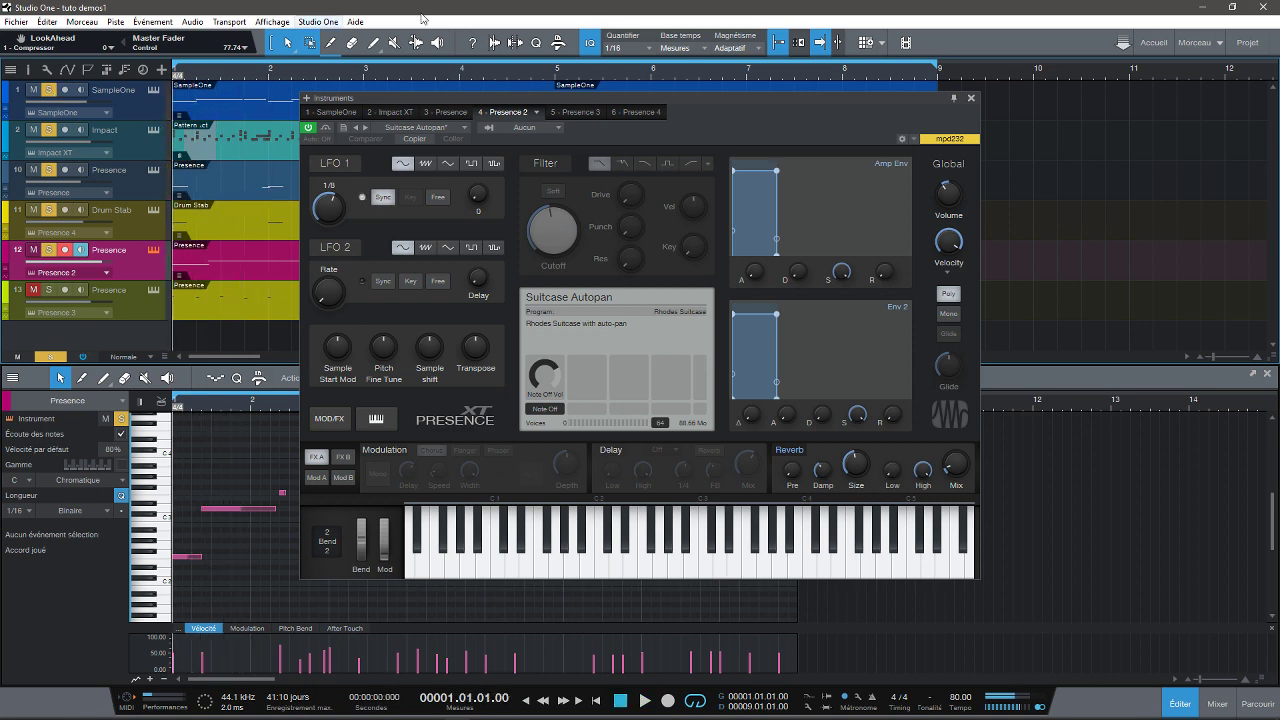
Open the Glockenspiel instrument of Presence track 13, solo the track, play it with the full mix, and close the instrument.
{"action": "left_click", "coordinate": [970, 98]}
{"action": "left_click", "coordinate": [149, 309]}
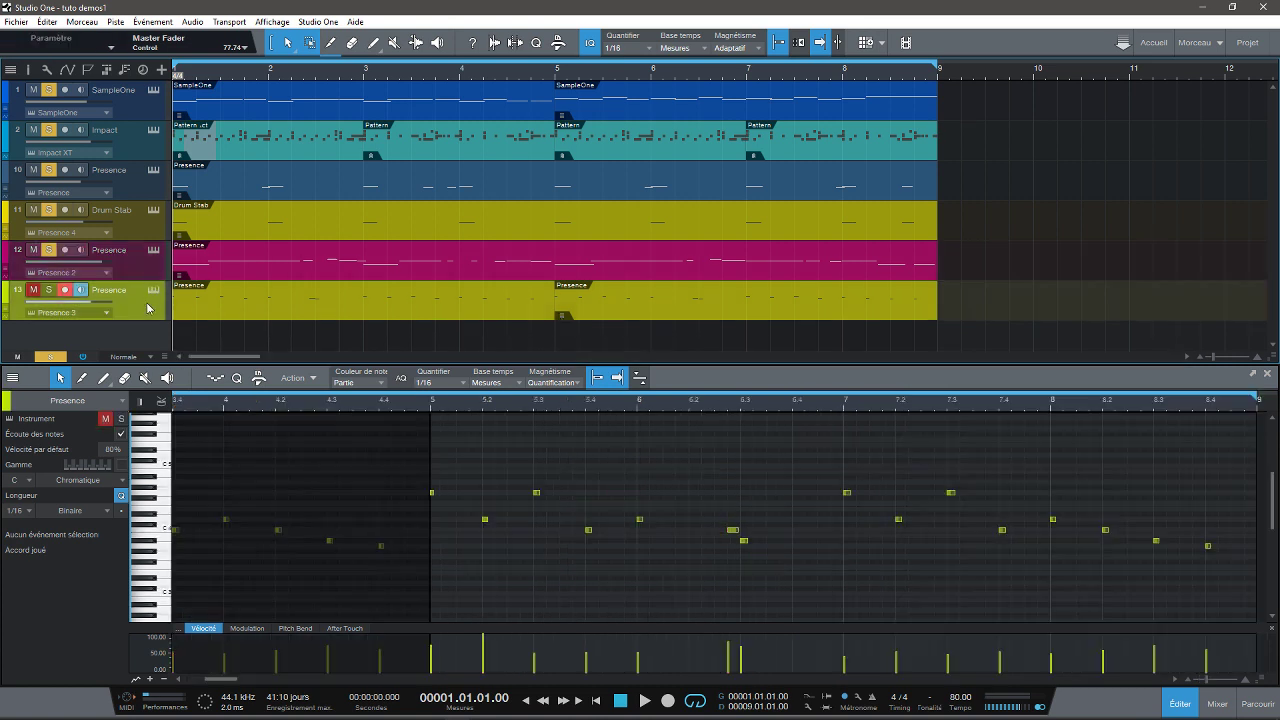
{"action": "left_click", "coordinate": [153, 290]}
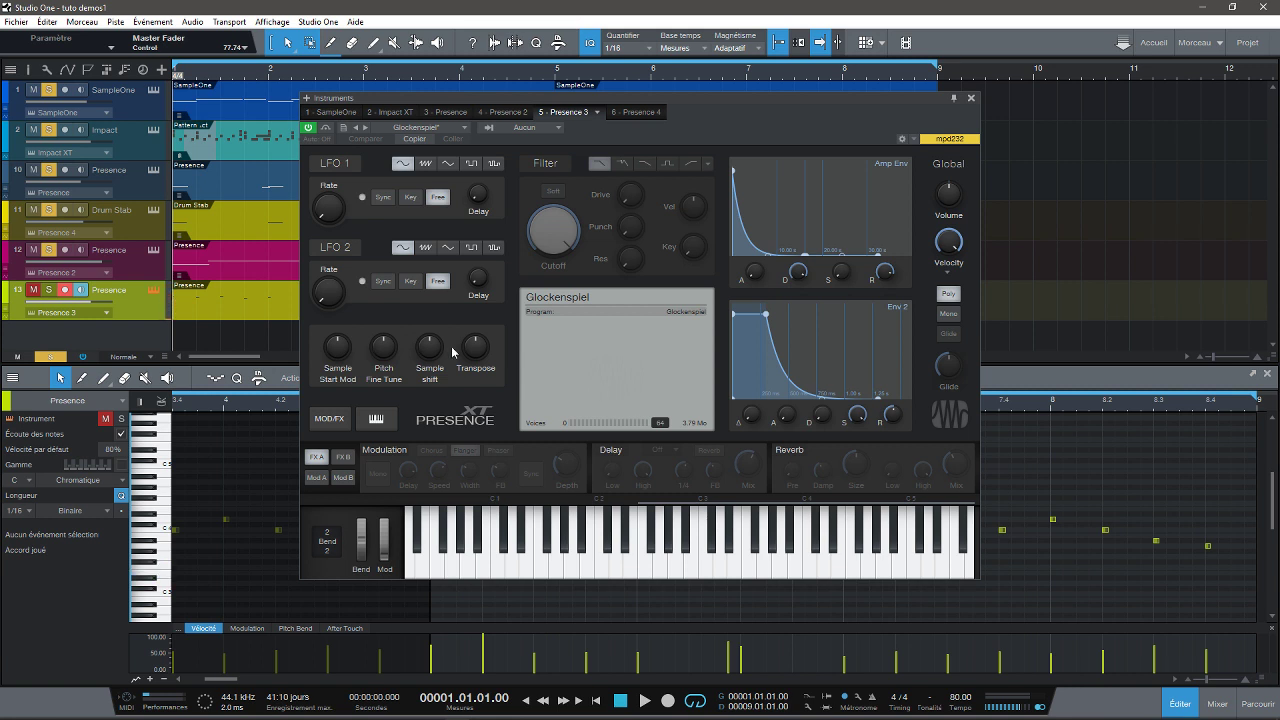
{"action": "left_click", "coordinate": [47, 291]}
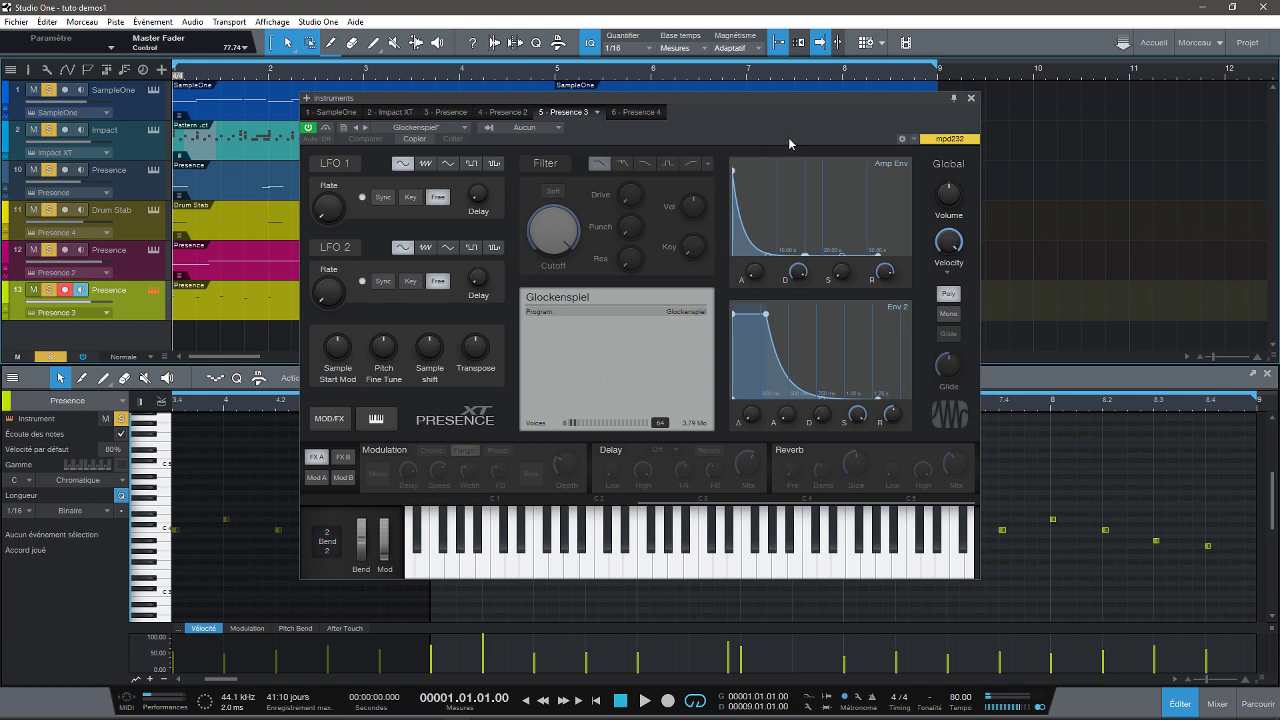
{"action": "key", "text": "space"}
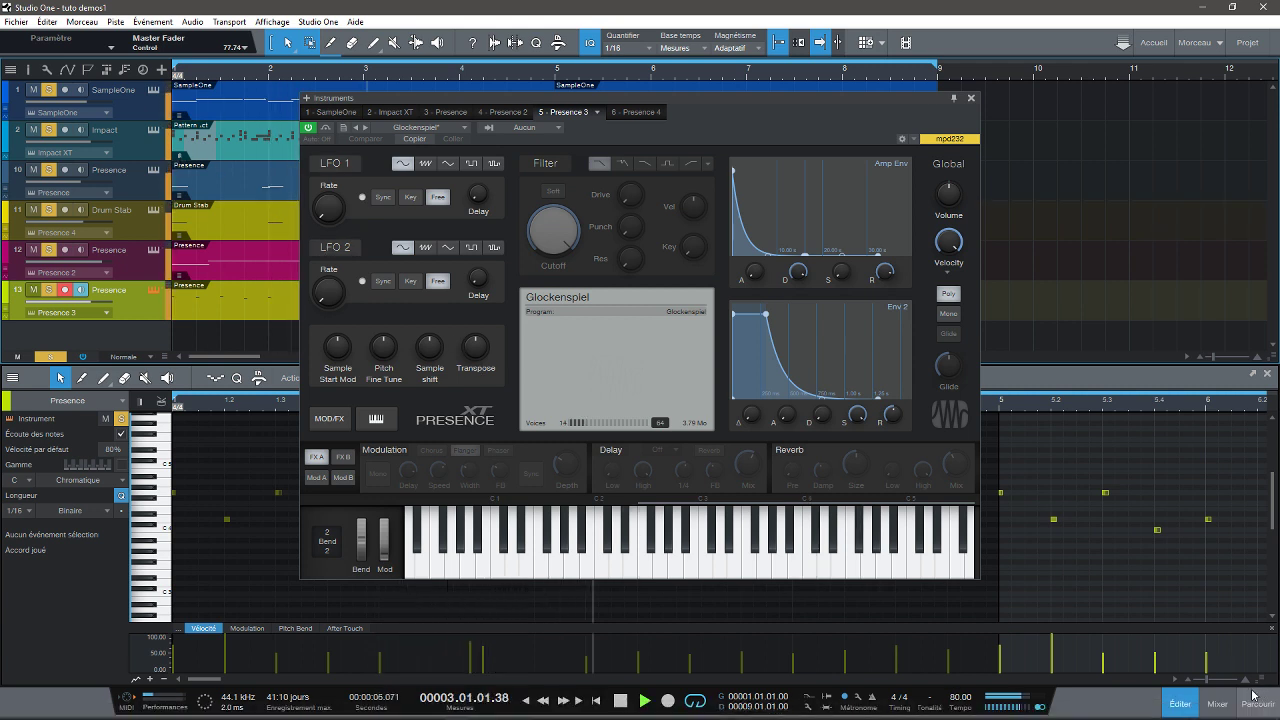
{"action": "left_click", "coordinate": [970, 98]}
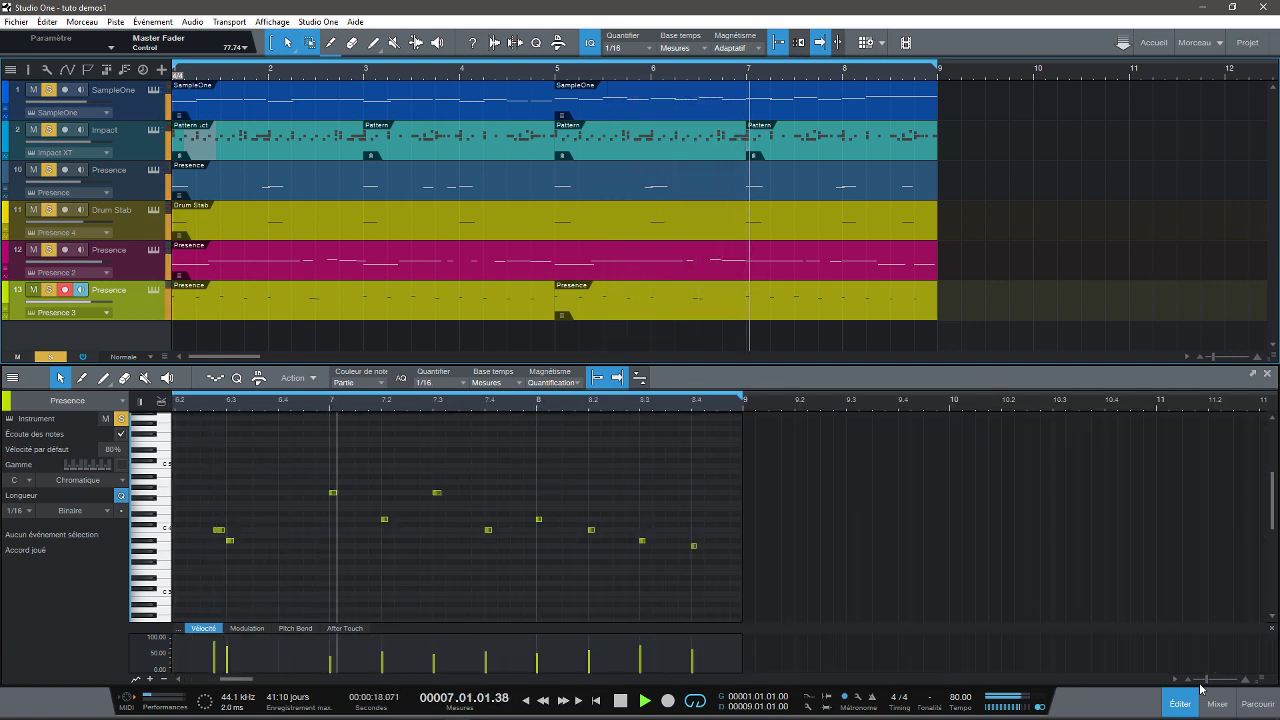
Show the mixer, stop playback, and clear the solo on the Main and Bus 1 channels so that no track is soloed.
{"action": "mouse_move", "coordinate": [1200, 719]}
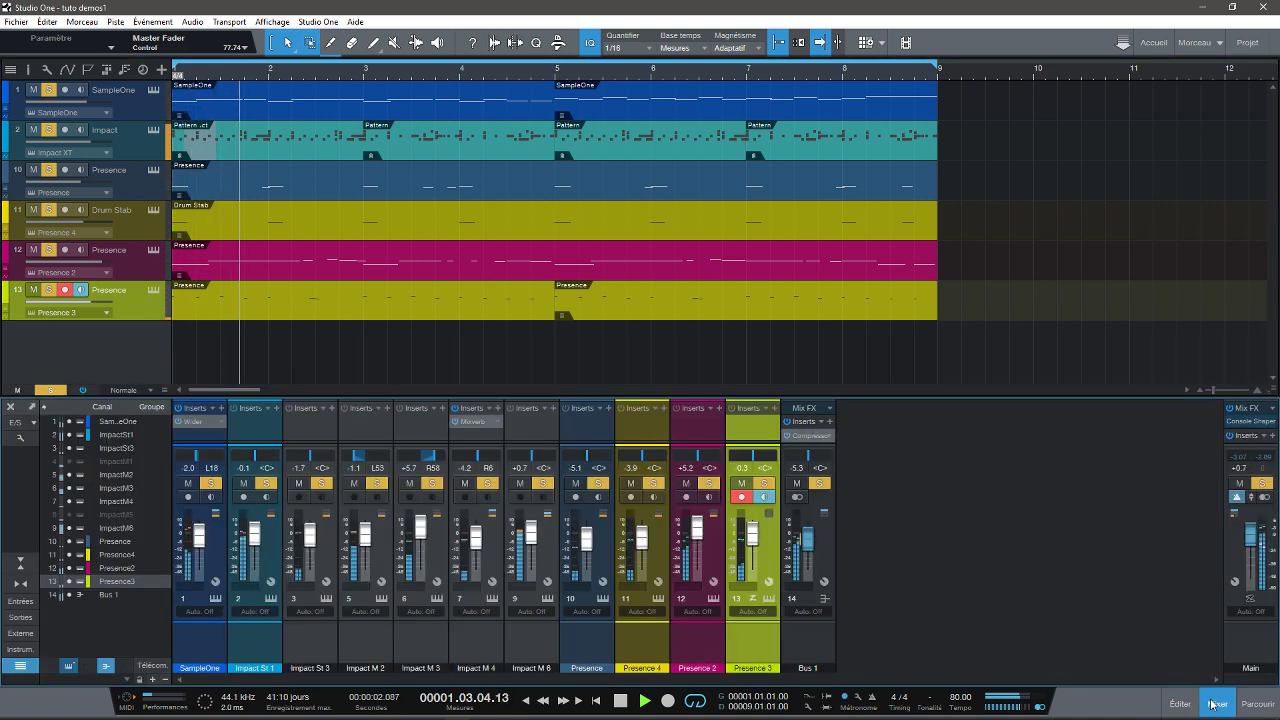
{"action": "left_click", "coordinate": [1212, 704]}
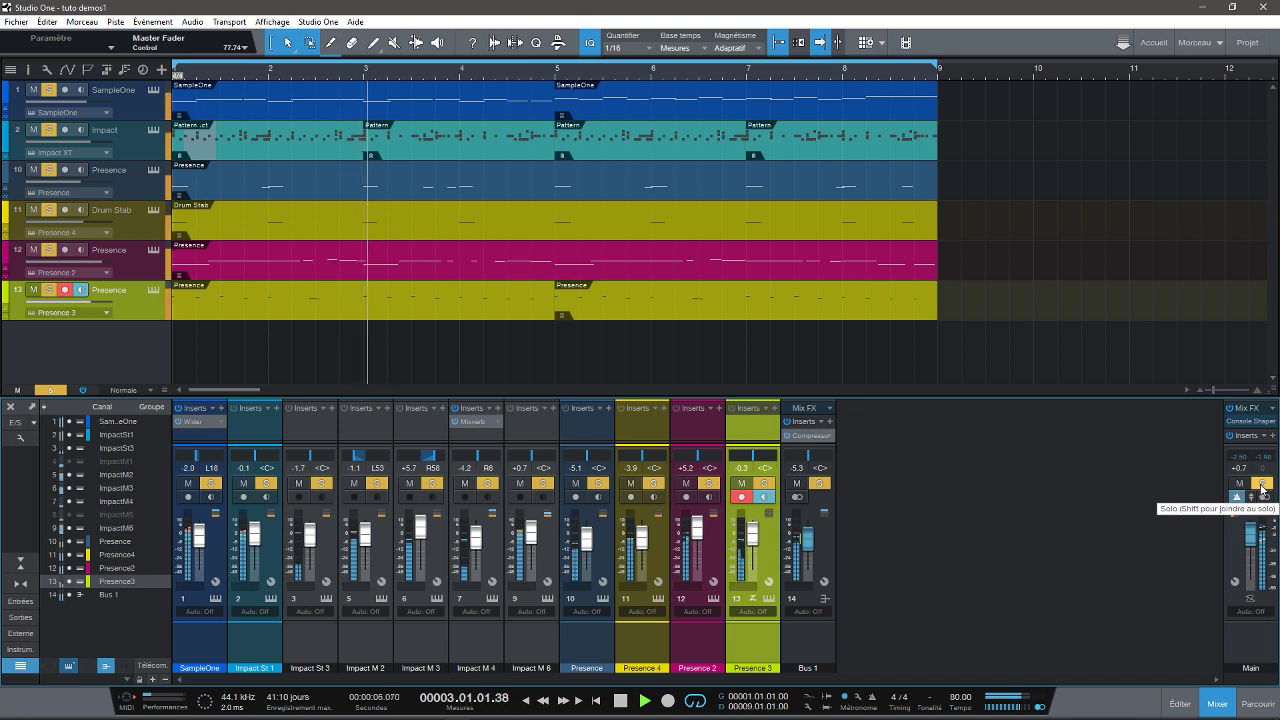
{"action": "left_click", "coordinate": [1262, 488]}
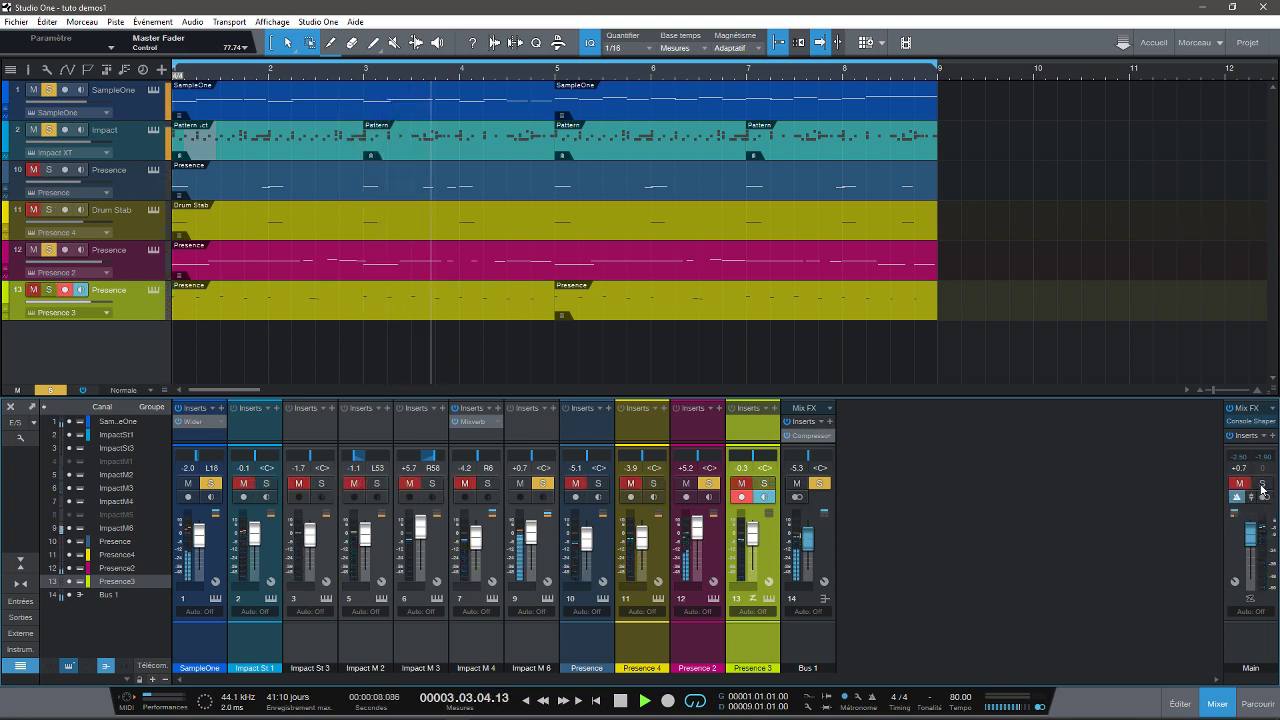
{"action": "key", "text": "space"}
{"action": "left_click", "coordinate": [821, 485]}
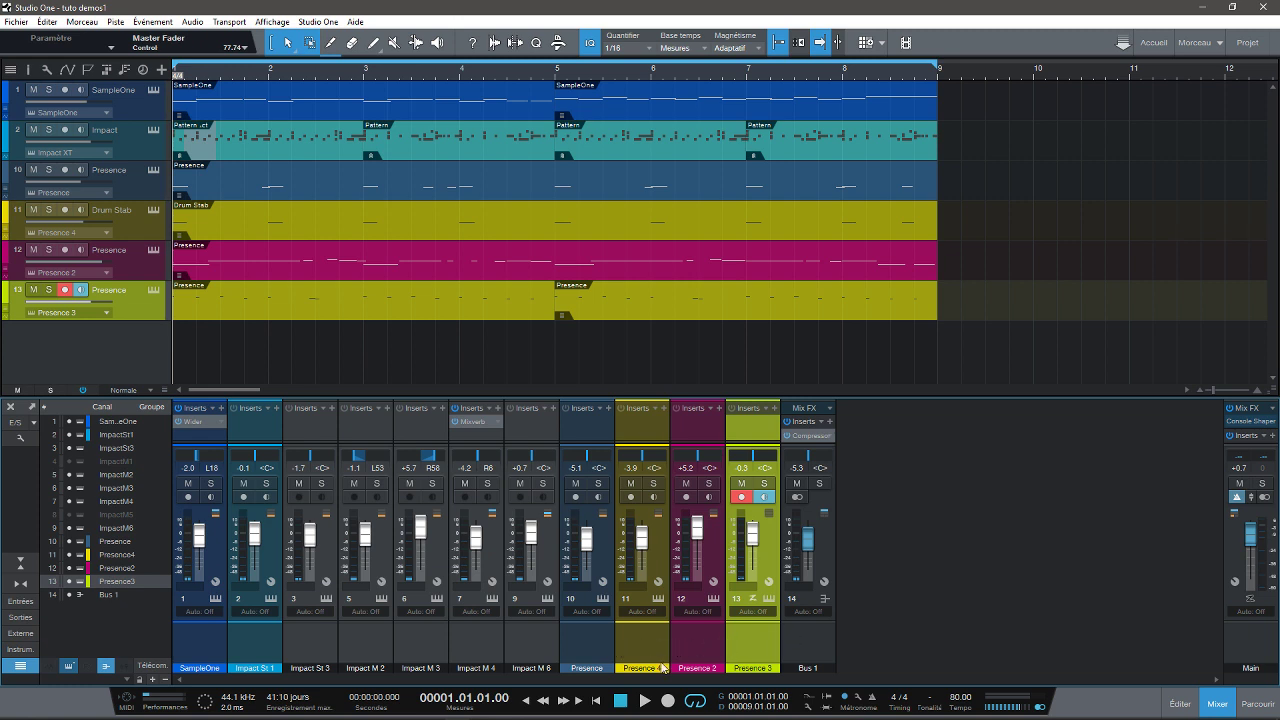
View the Suitcase Autopan instrument of Presence track 12 and the LOFI PIANO instrument of SampleOne, and play the full beat.
{"action": "left_click", "coordinate": [155, 250]}
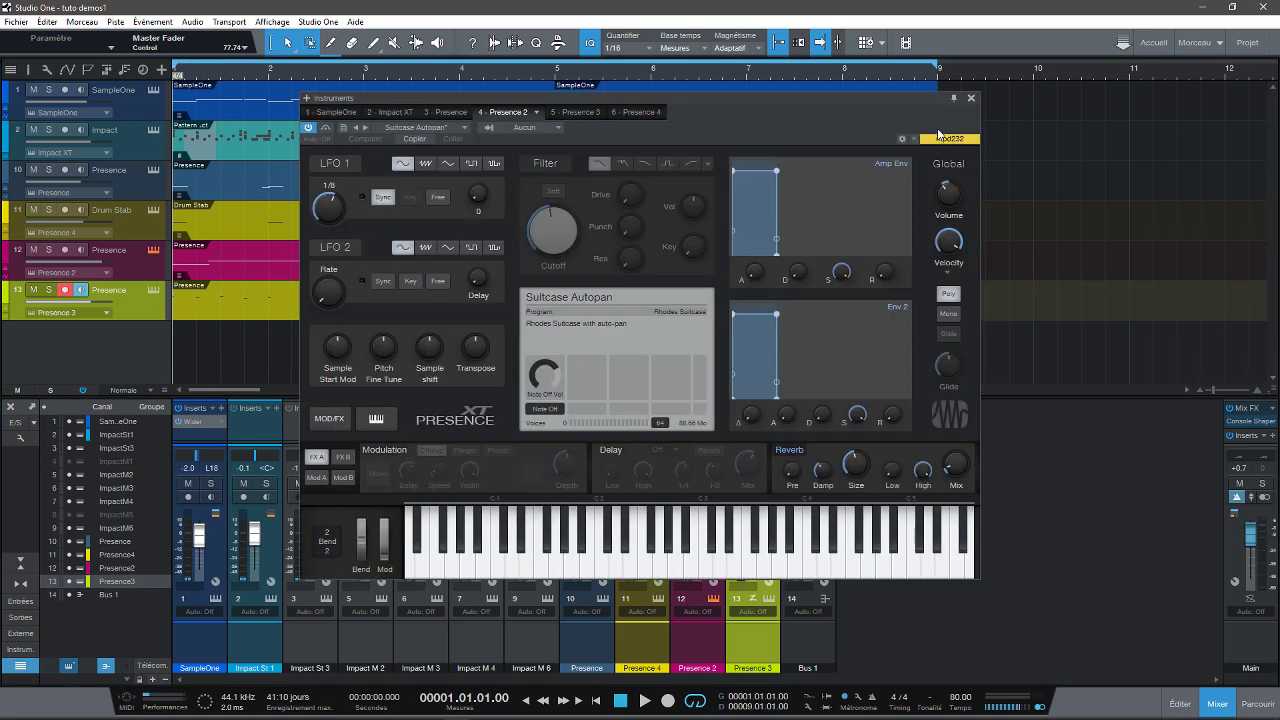
{"action": "left_click", "coordinate": [970, 98]}
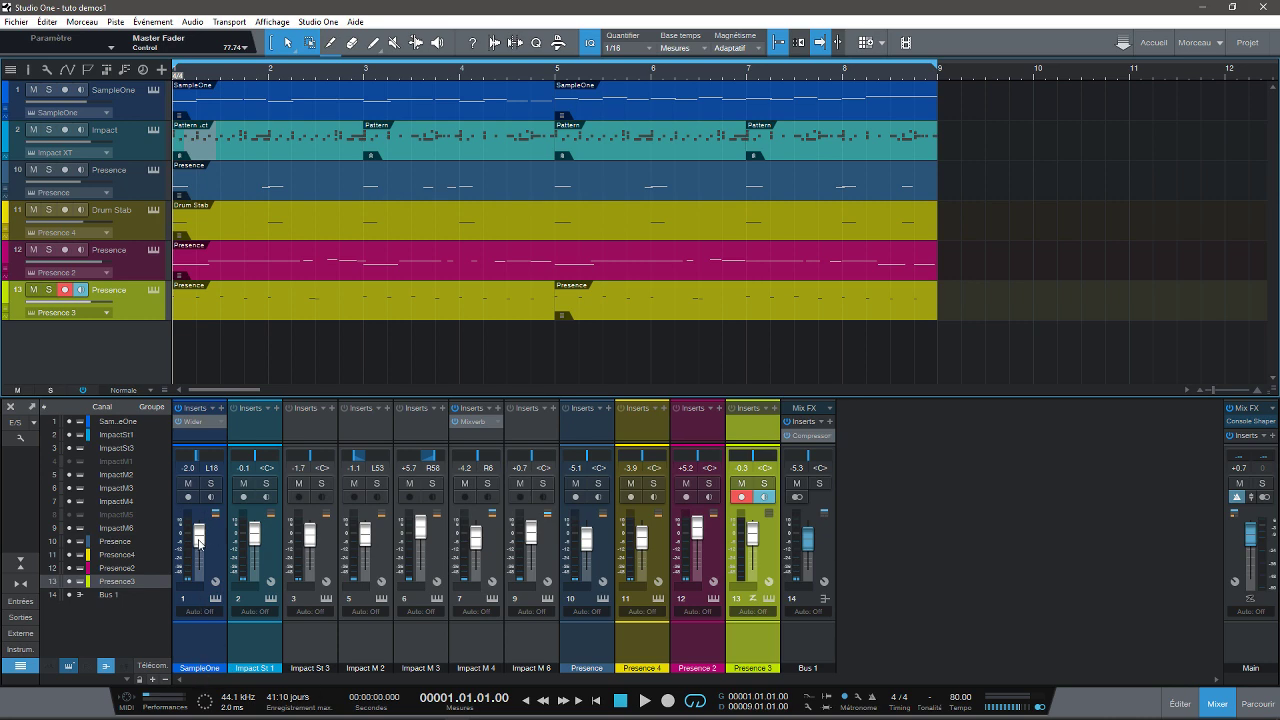
{"action": "left_click", "coordinate": [217, 599]}
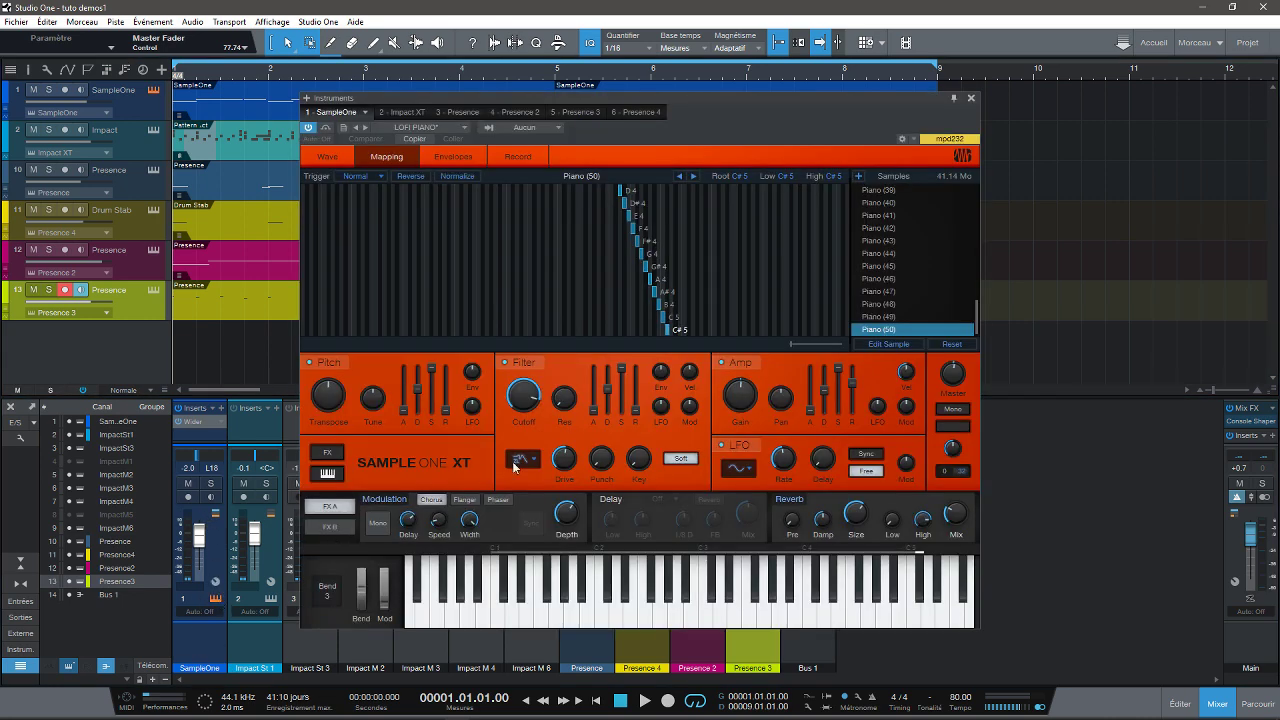
{"action": "key", "text": "space"}
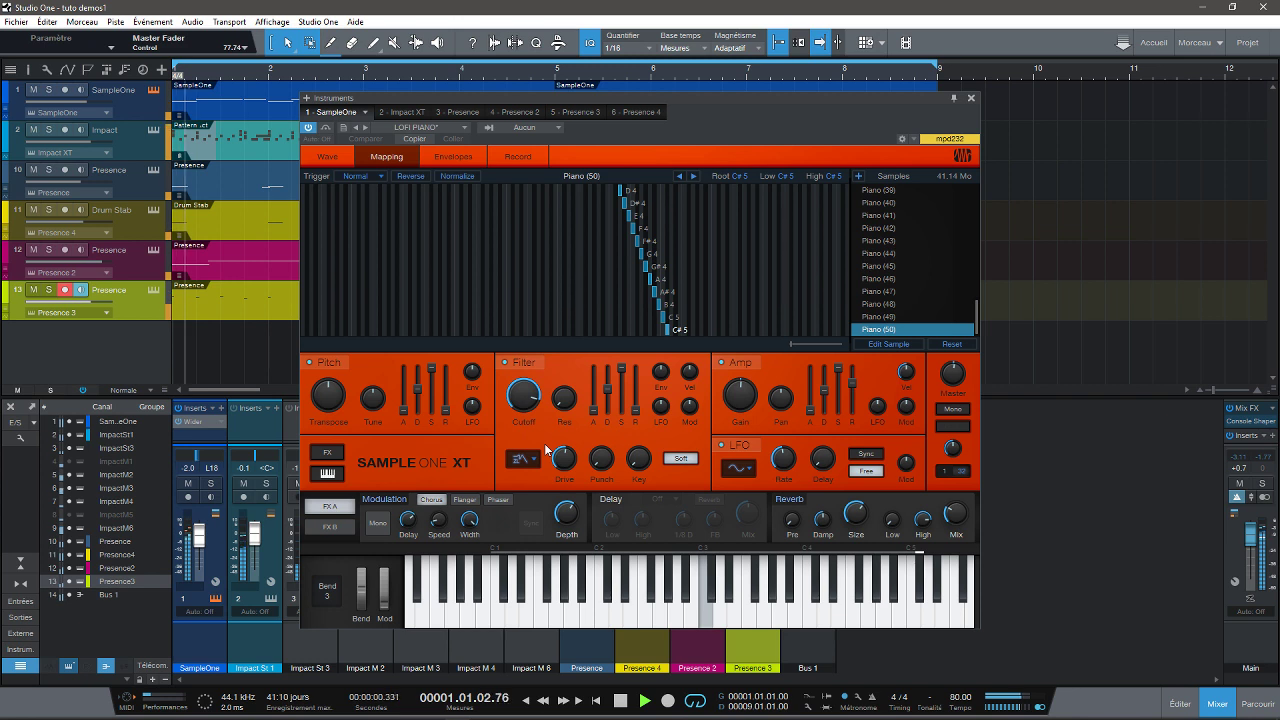
{"action": "left_click", "coordinate": [970, 101]}
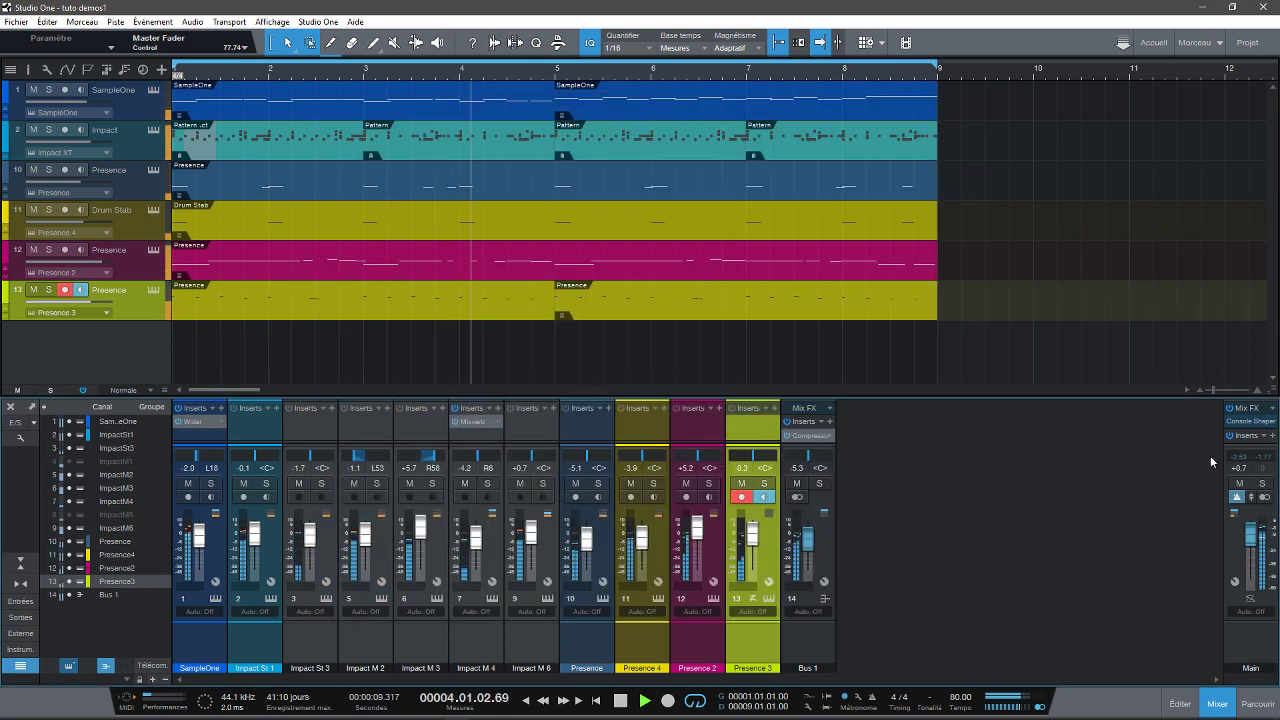
Enlarge the mixer to reveal the Main channel's inserts, stop playback, and open its DCAMFreeComp compressor beside the channel strips.
{"action": "left_click_drag", "start_coordinate": [1222, 396], "coordinate": [1222, 297]}
{"action": "key", "text": "space"}
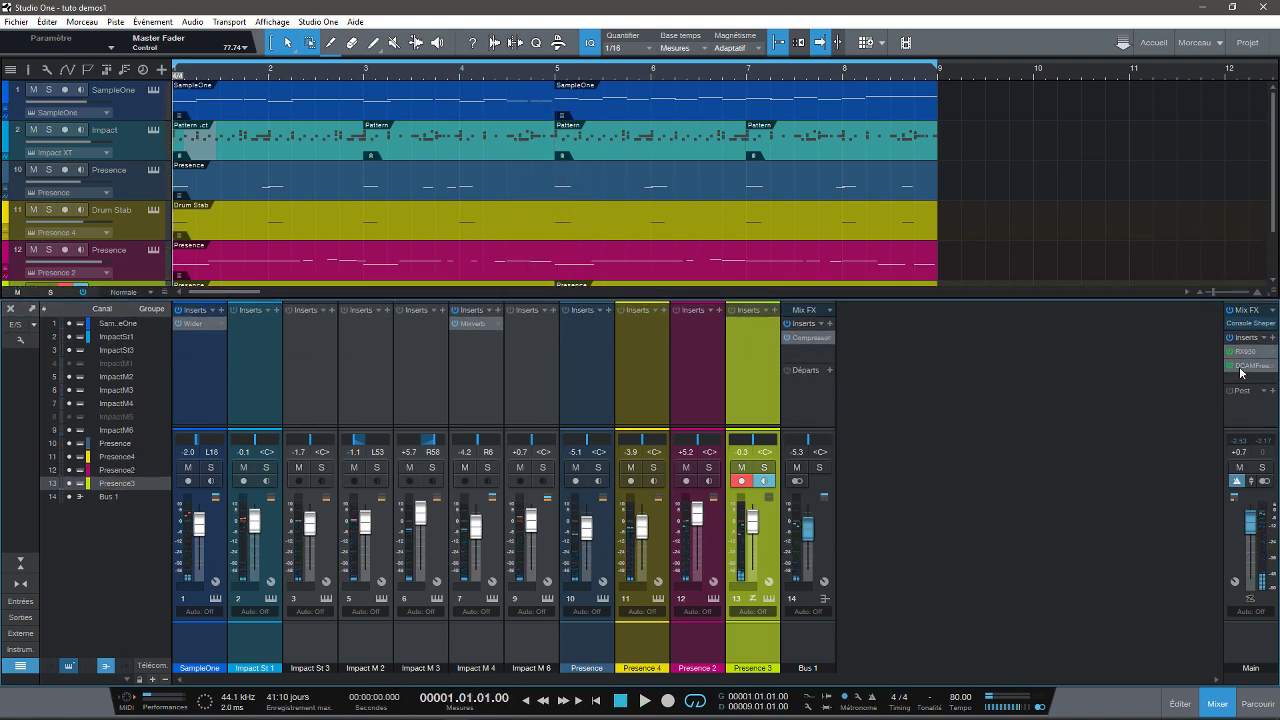
{"action": "left_click", "coordinate": [1241, 366]}
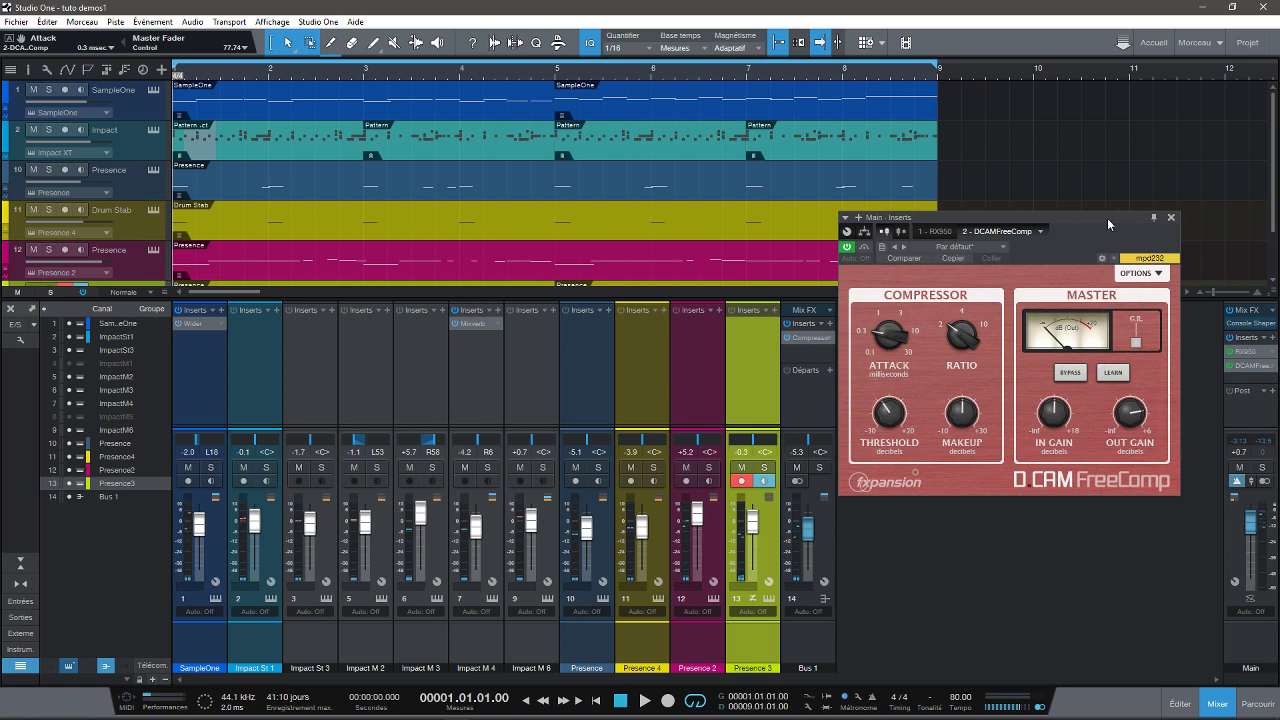
{"action": "left_click_drag", "start_coordinate": [1107, 218], "coordinate": [1107, 402]}
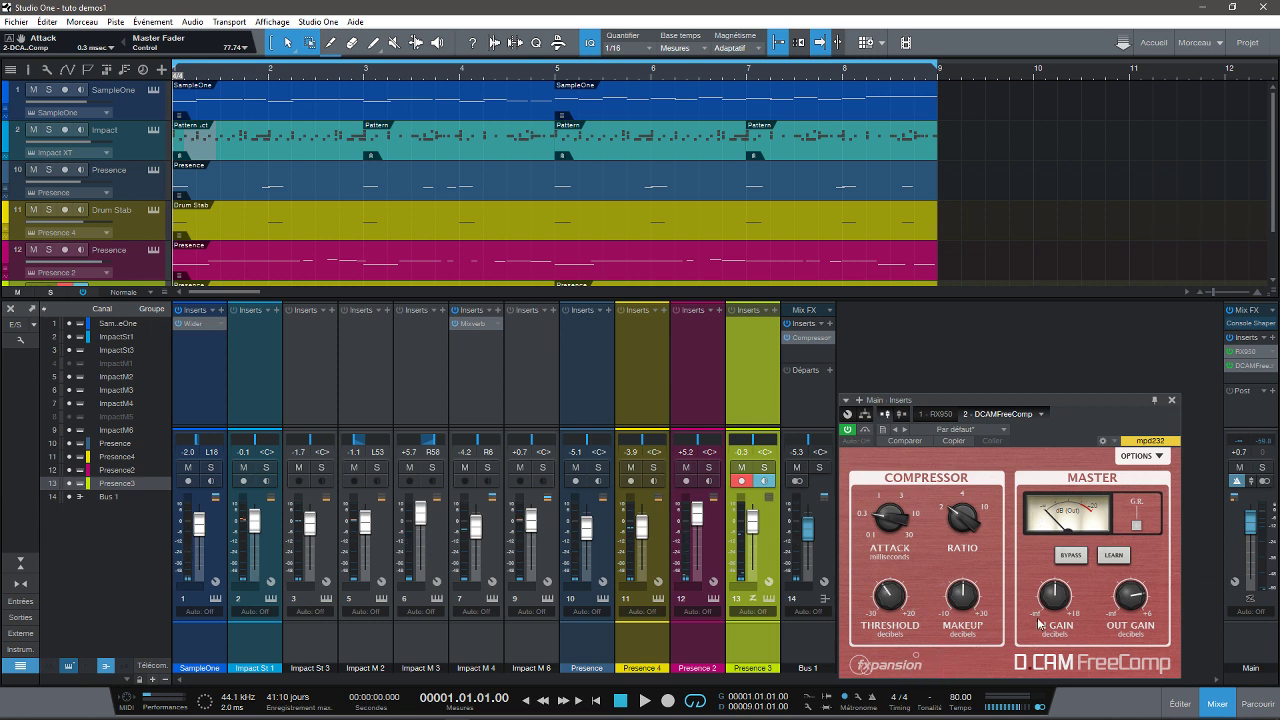
View the RX950 converter insert and the Console Shaper mix effect on the Main channel.
{"action": "left_click", "coordinate": [1247, 354]}
{"action": "left_click", "coordinate": [1245, 352]}
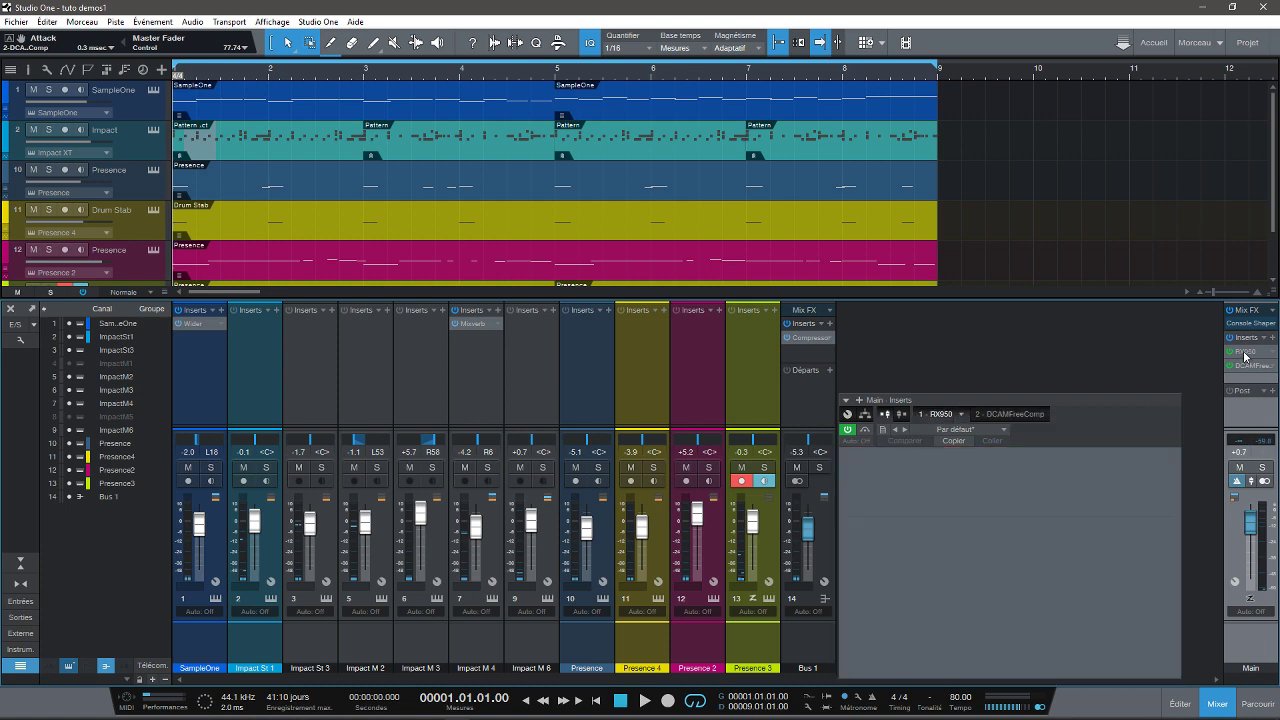
{"action": "left_click_drag", "start_coordinate": [1156, 400], "coordinate": [732, 372]}
{"action": "left_click_drag", "start_coordinate": [918, 368], "coordinate": [989, 164]}
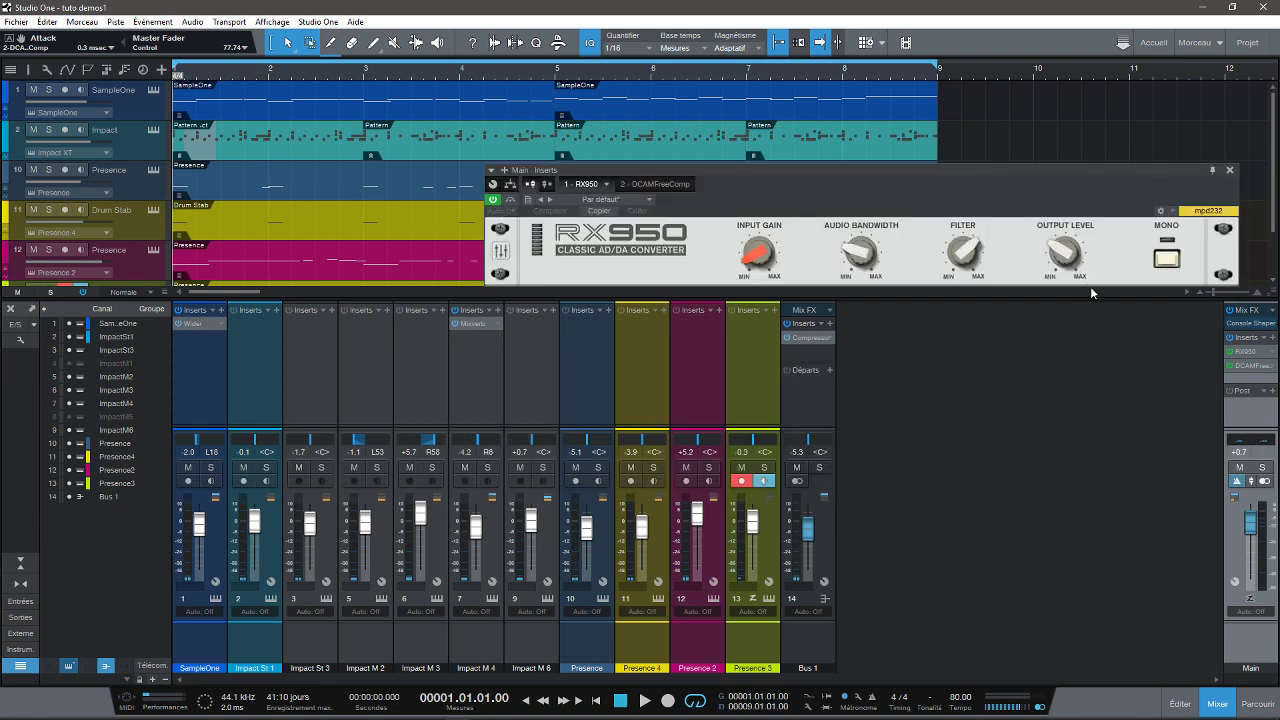
{"action": "left_click", "coordinate": [1252, 324]}
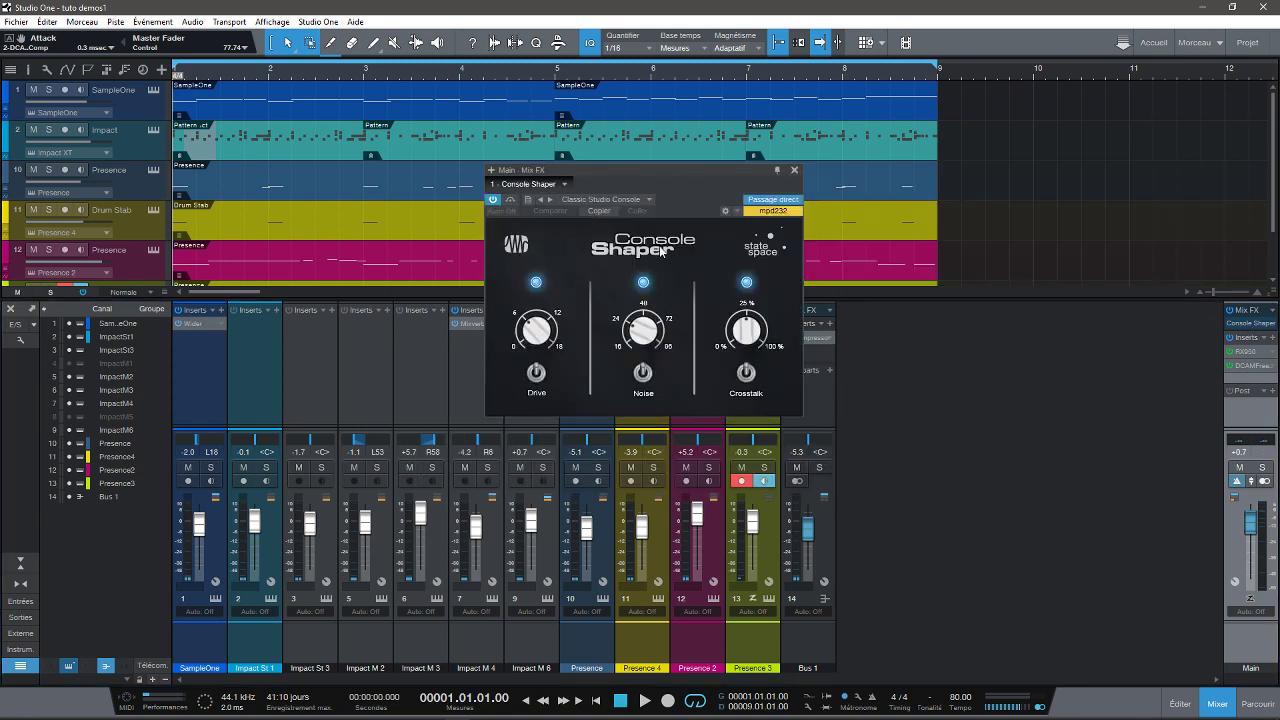
Close the Console Shaper effect, view the Compressor insert on Bus 1, and close it.
{"action": "left_click", "coordinate": [795, 171]}
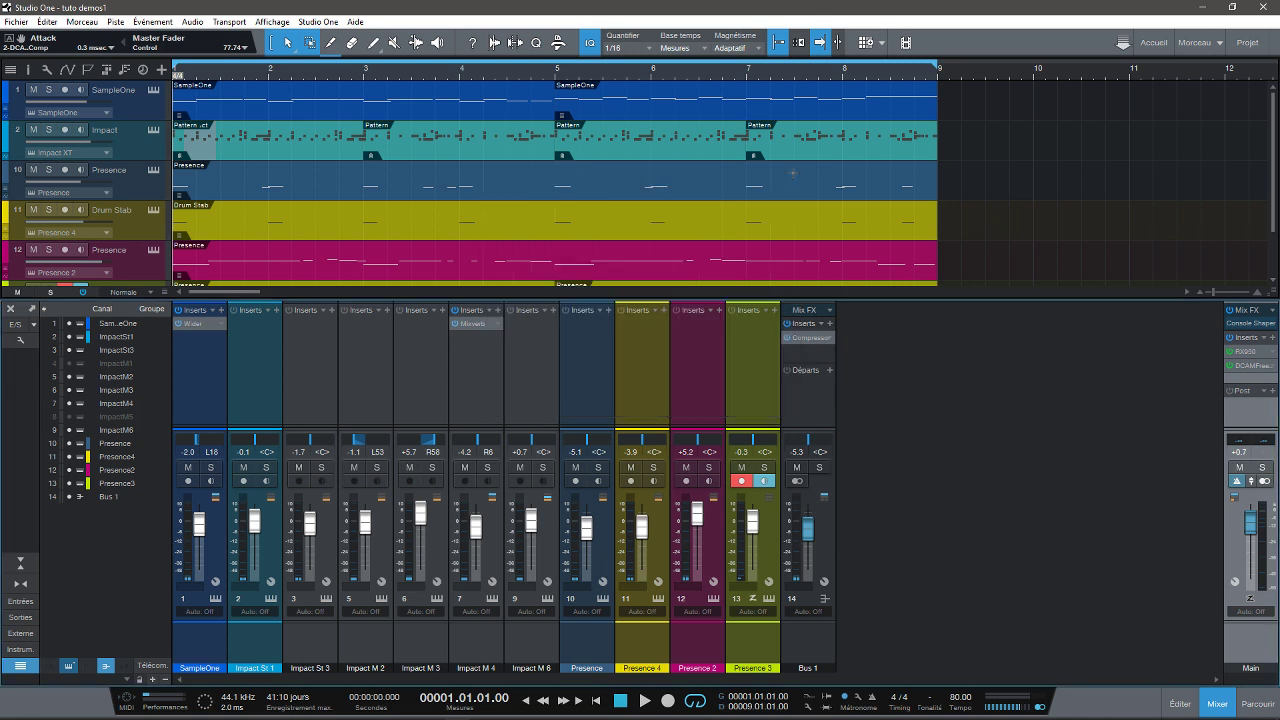
{"action": "left_click", "coordinate": [816, 337]}
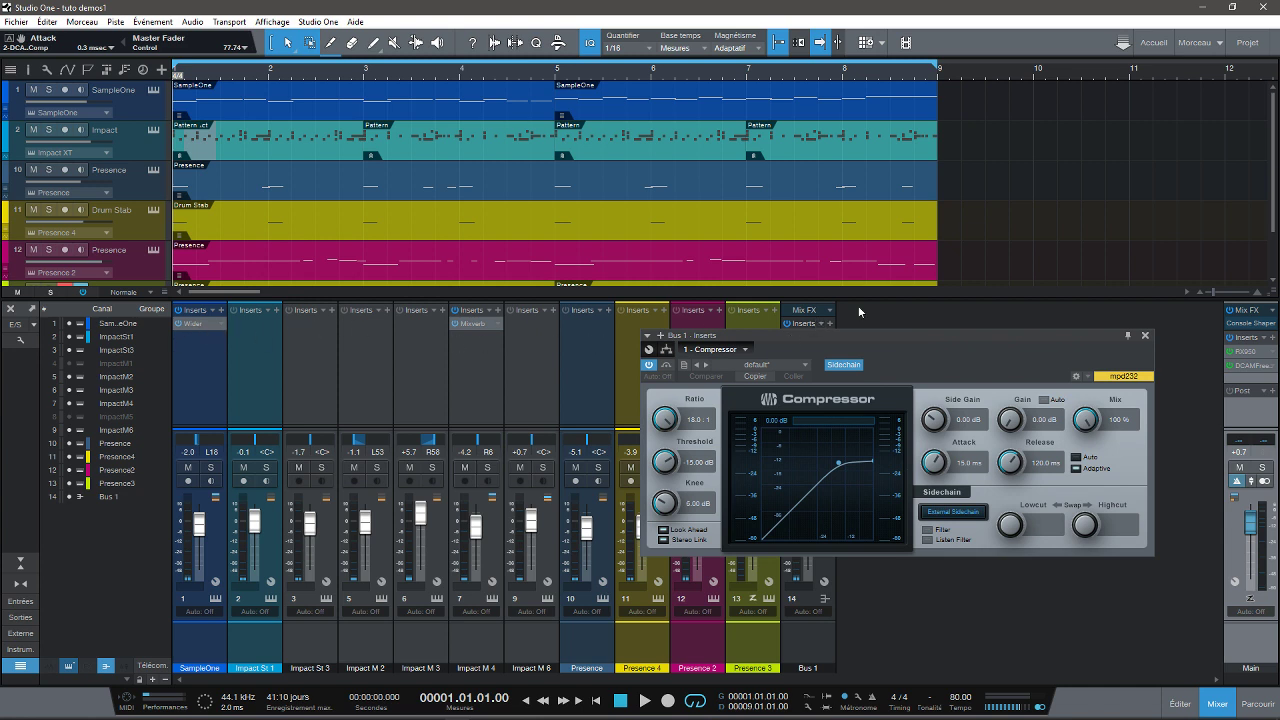
{"action": "left_click", "coordinate": [1146, 335]}
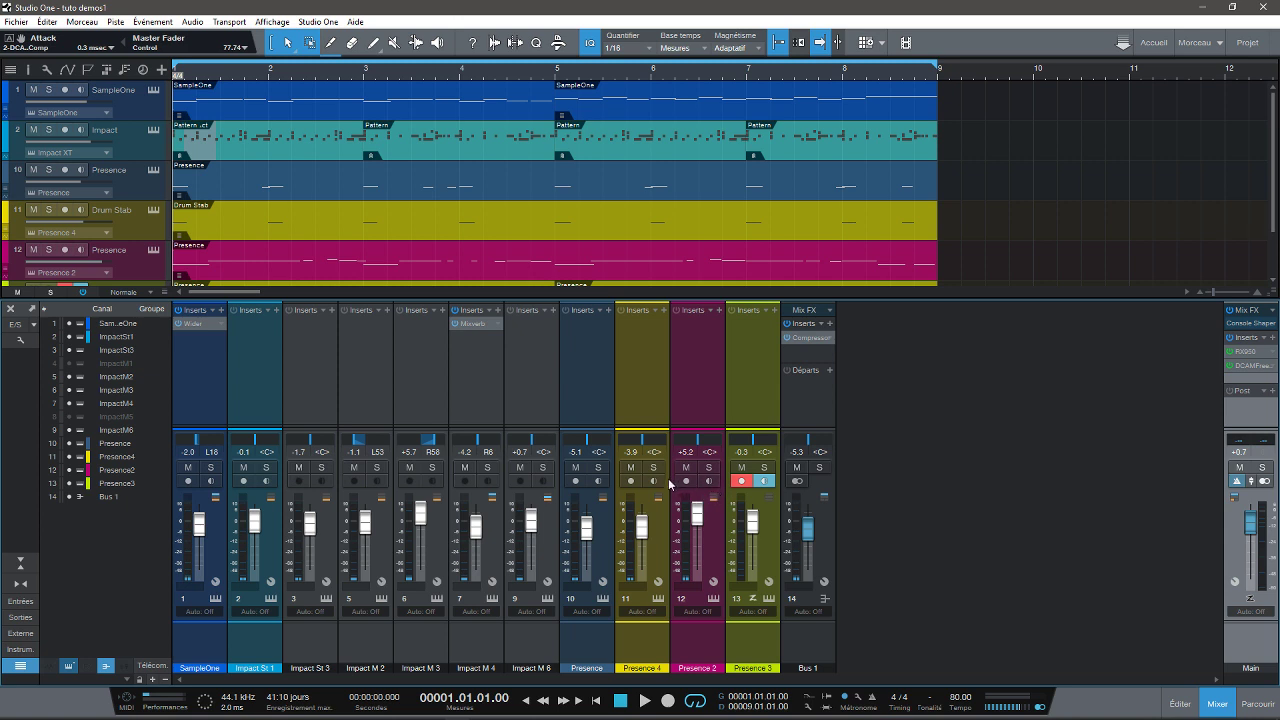
Solo the Impact M 4 channel, play it while viewing its Mixverb insert, and stop playback.
{"action": "left_click", "coordinate": [483, 328]}
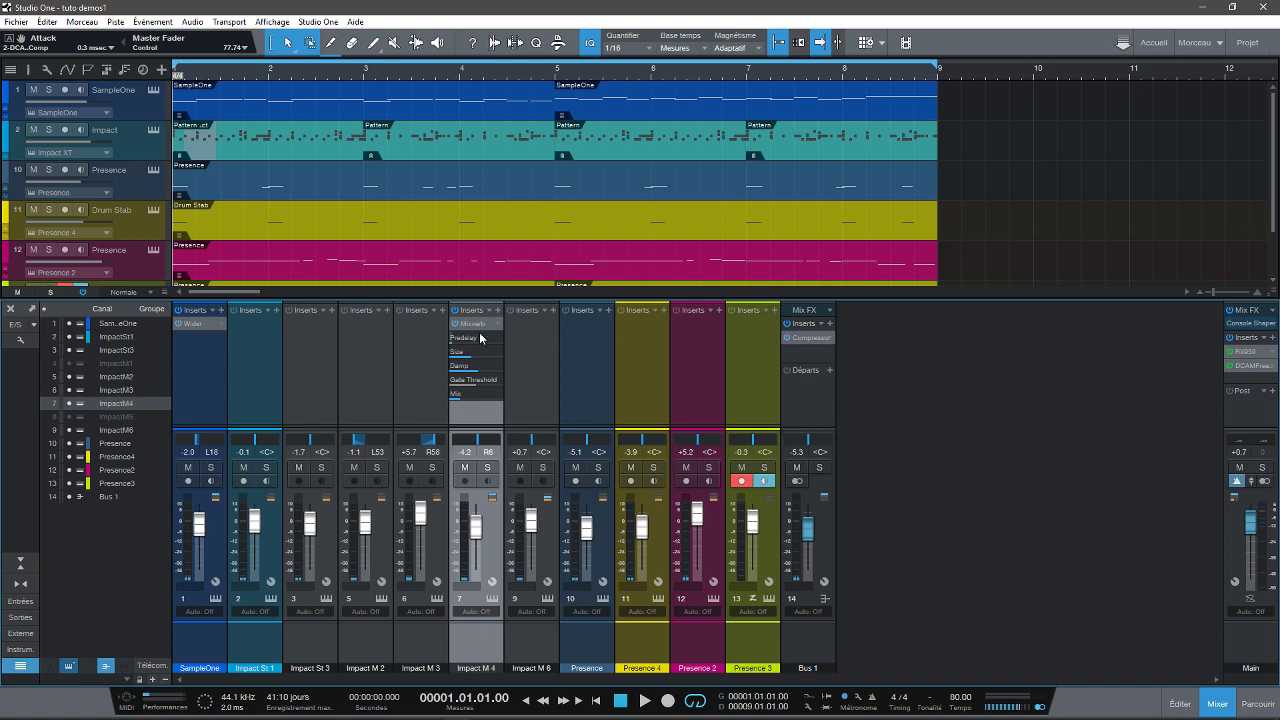
{"action": "left_click", "coordinate": [487, 468]}
{"action": "key", "text": "space"}
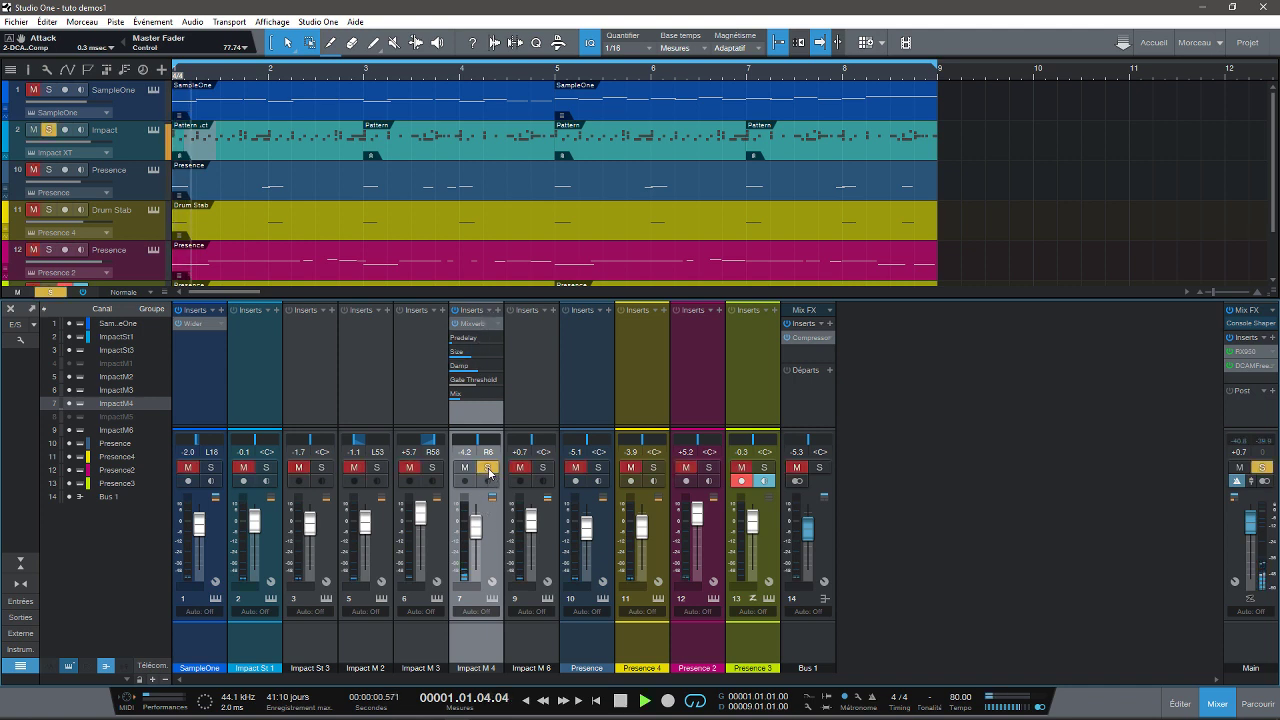
{"action": "left_click", "coordinate": [472, 323]}
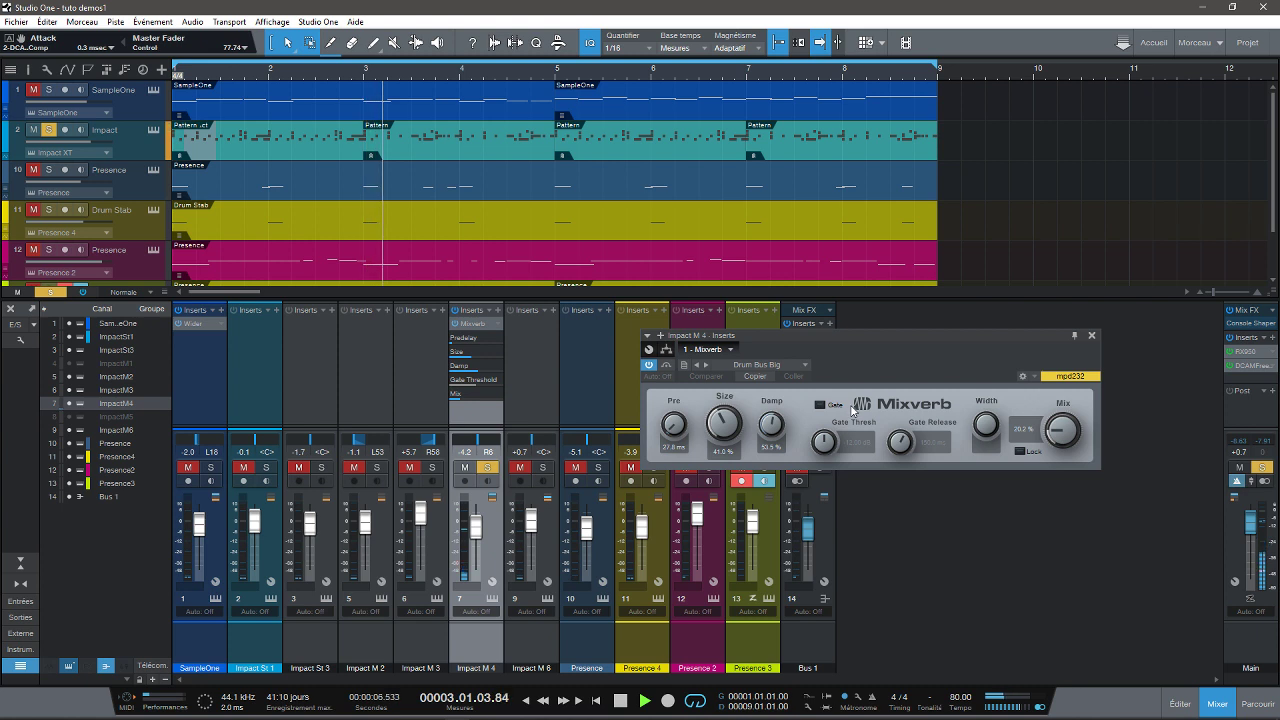
{"action": "left_click", "coordinate": [1091, 335]}
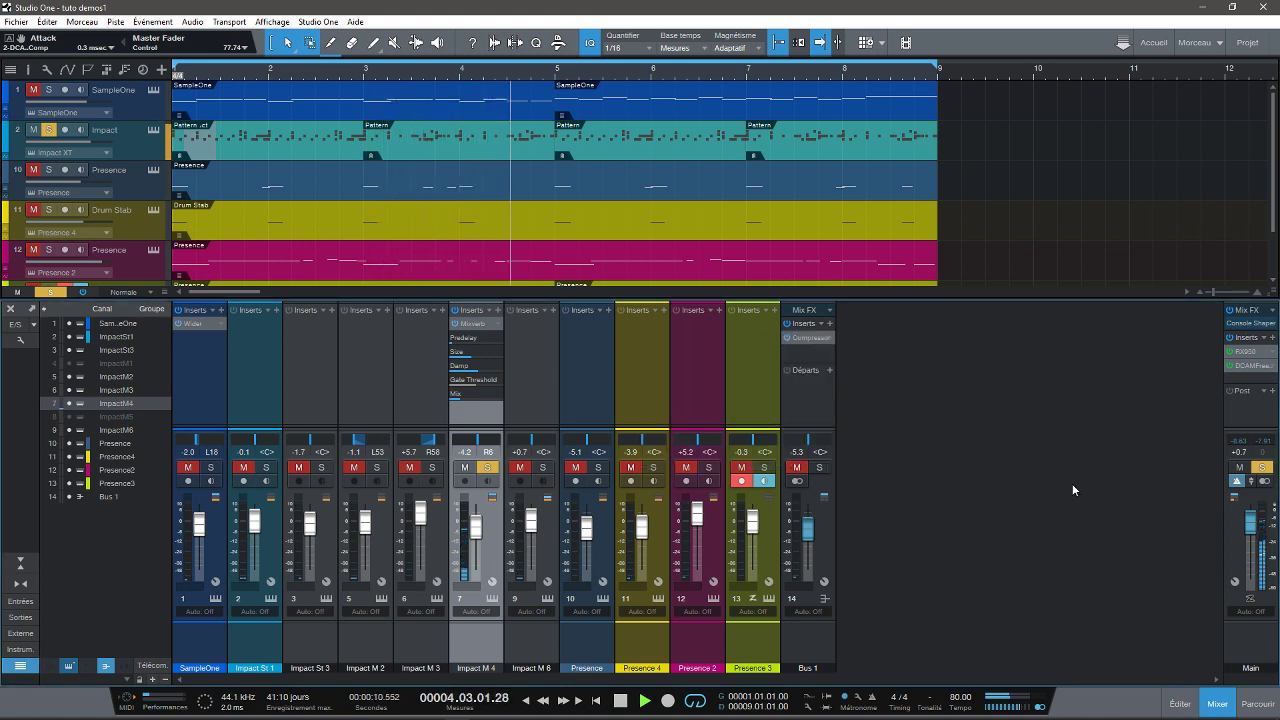
{"action": "key", "text": "space"}
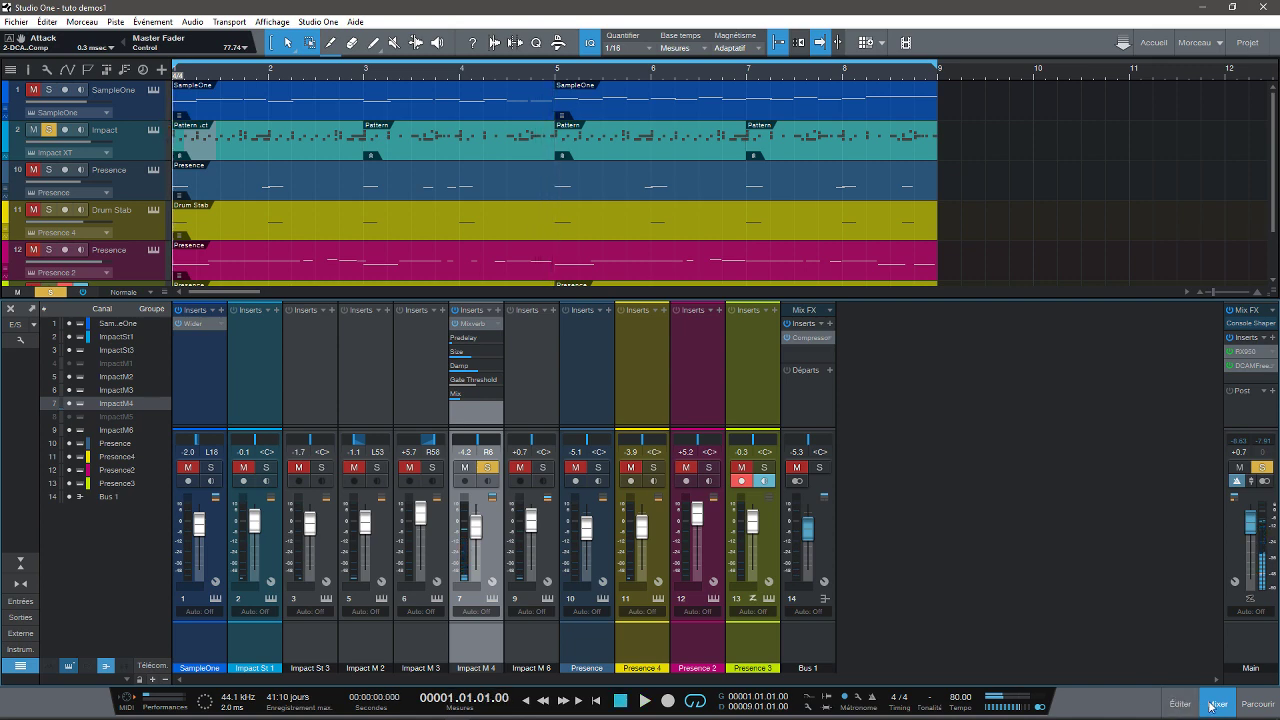
Switch to the note editor, clear the solo on the Impact track, play the full beat, and show the mixer again.
{"action": "left_click", "coordinate": [1217, 704]}
{"action": "left_click", "coordinate": [1185, 704]}
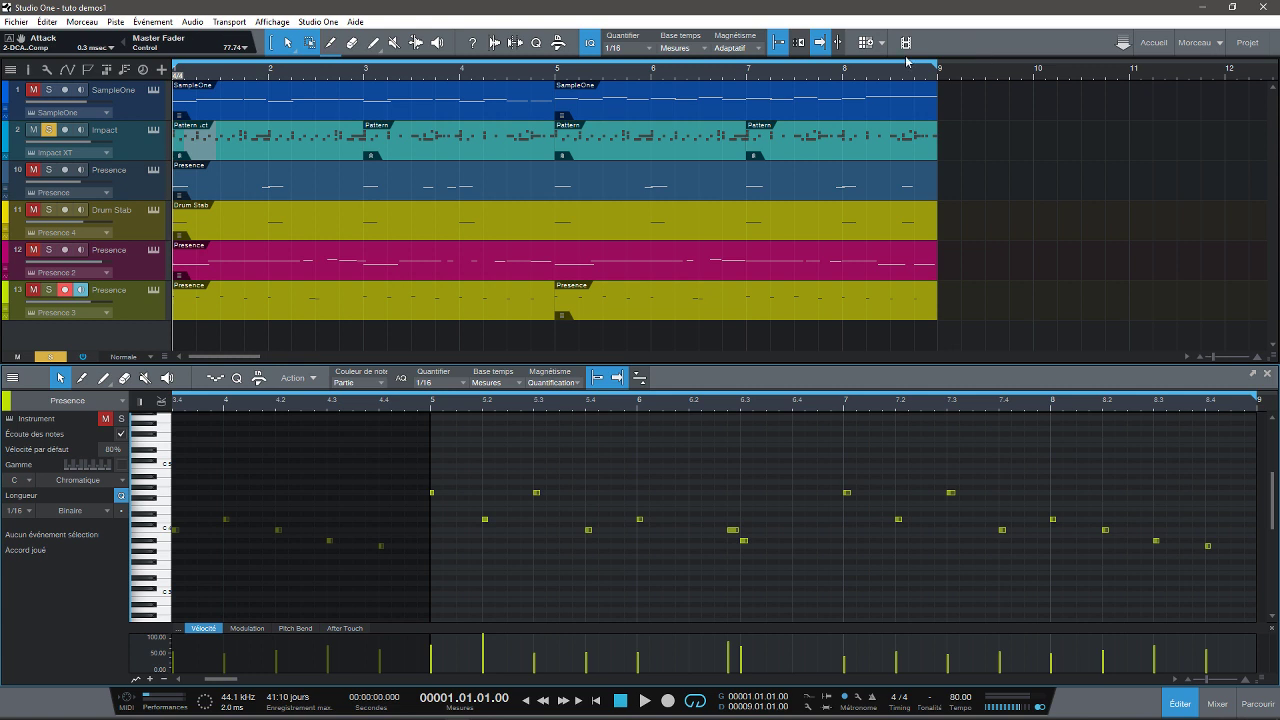
{"action": "left_click", "coordinate": [48, 130]}
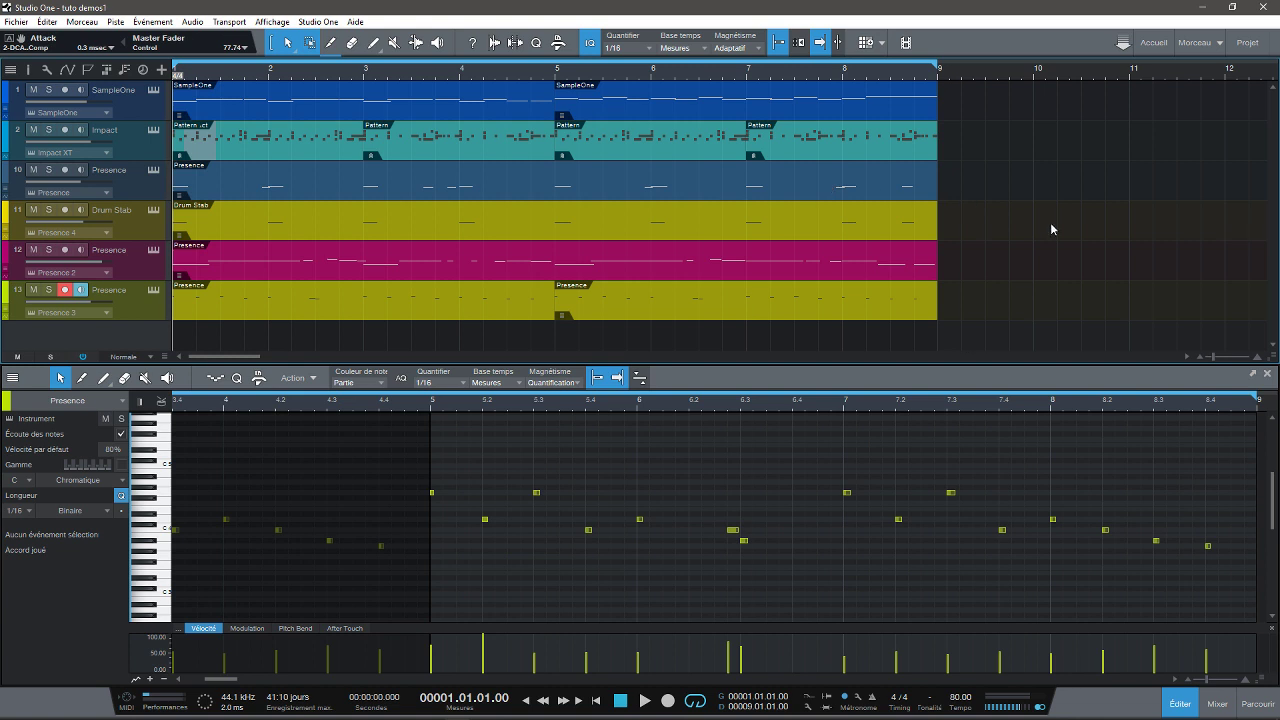
{"action": "key", "text": "space"}
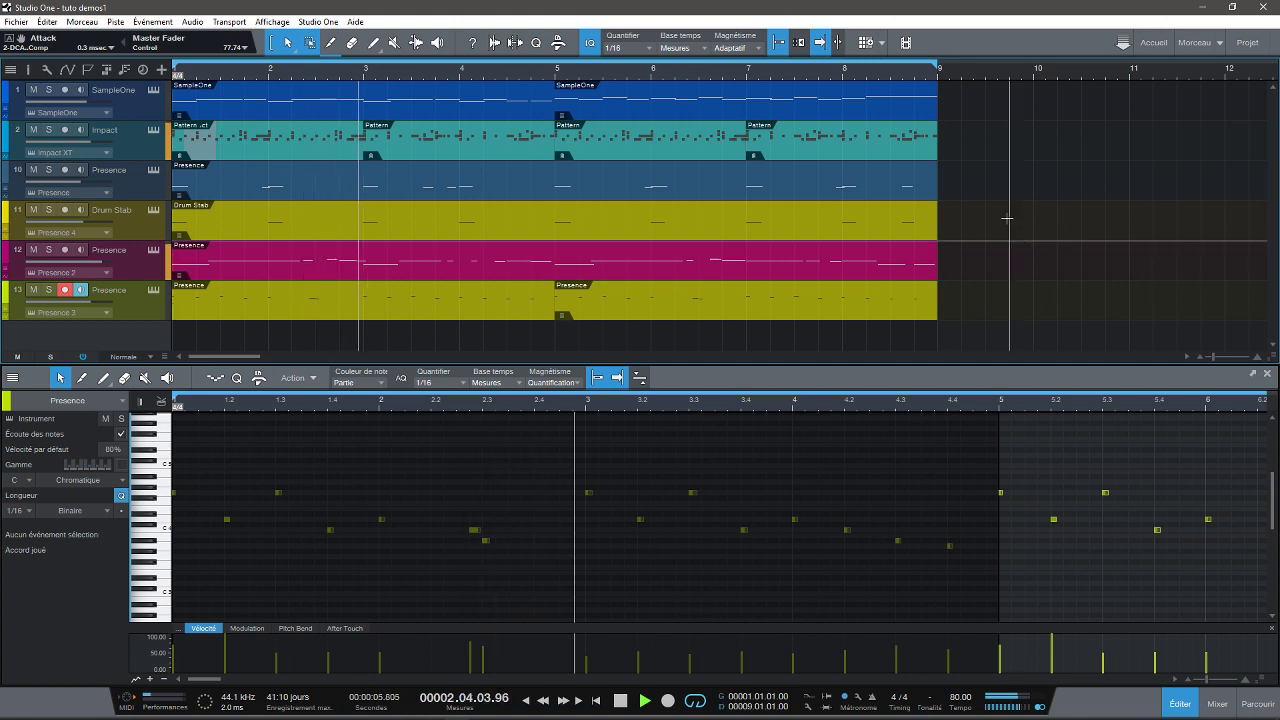
{"action": "left_click", "coordinate": [1214, 704]}
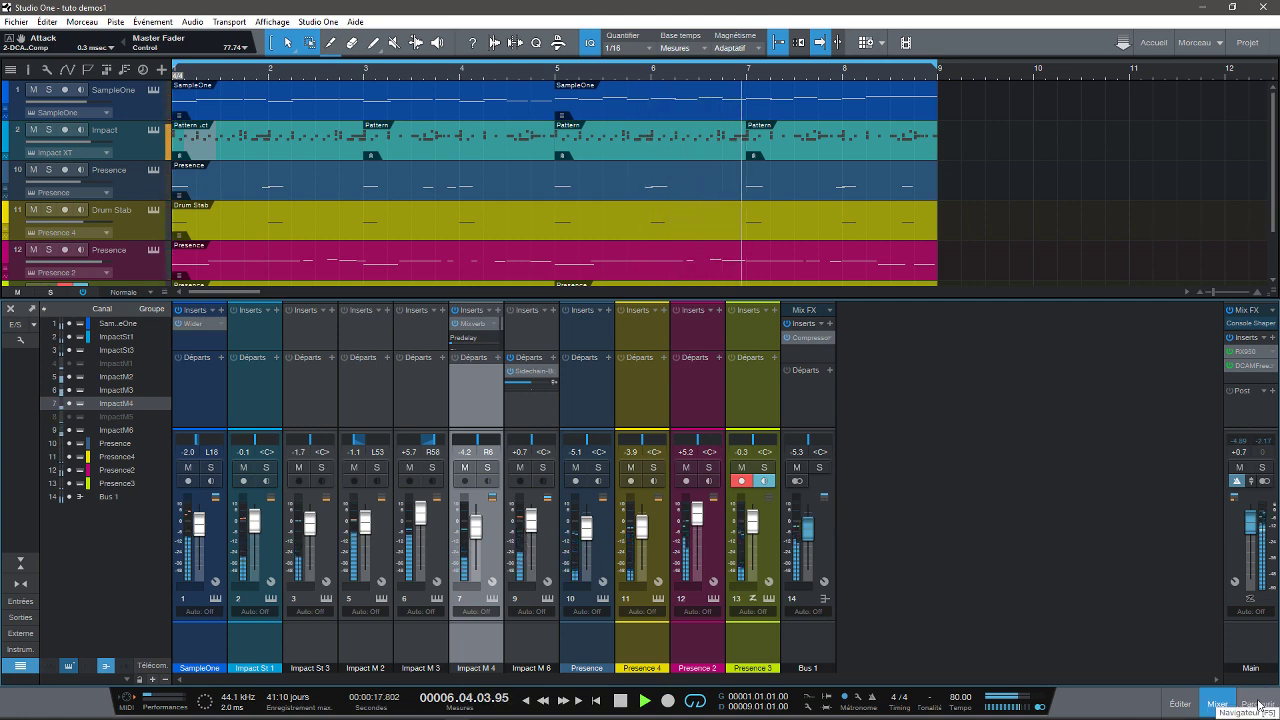
Show the browser and look through the installed instruments by vendor, collapsing the PreSonus folder.
{"action": "left_click", "coordinate": [1258, 704]}
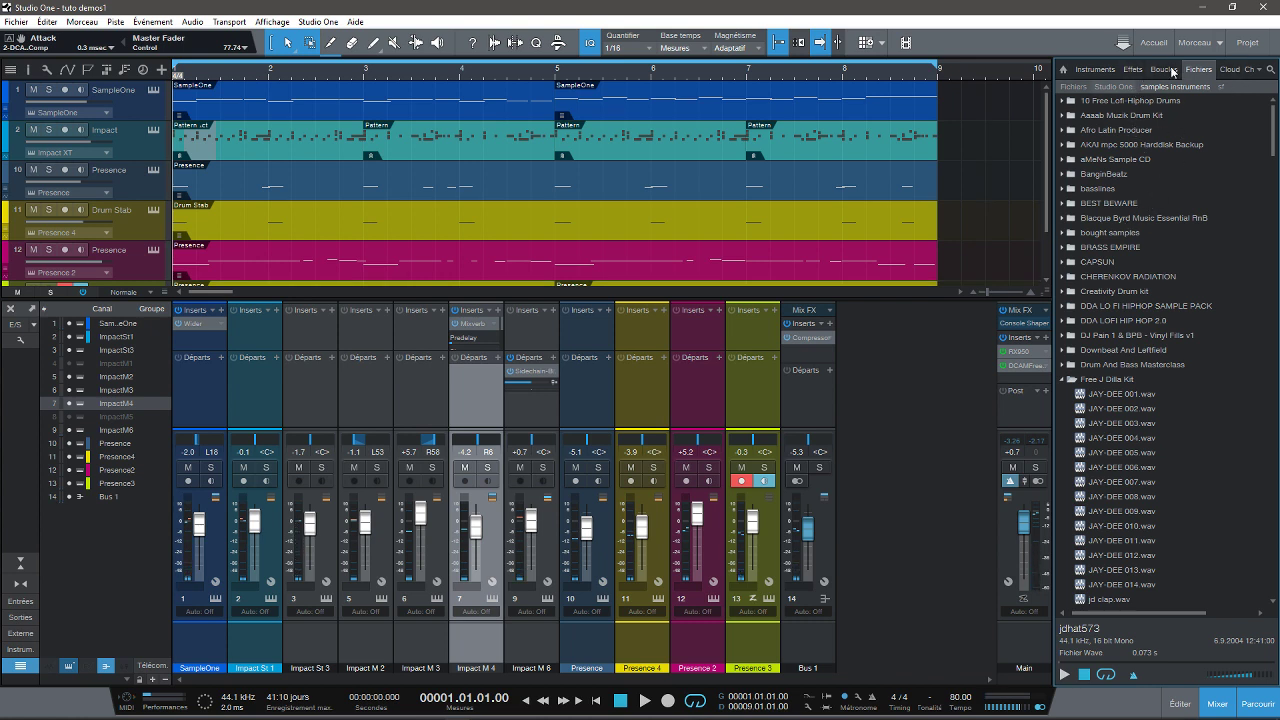
{"action": "left_click", "coordinate": [1095, 70]}
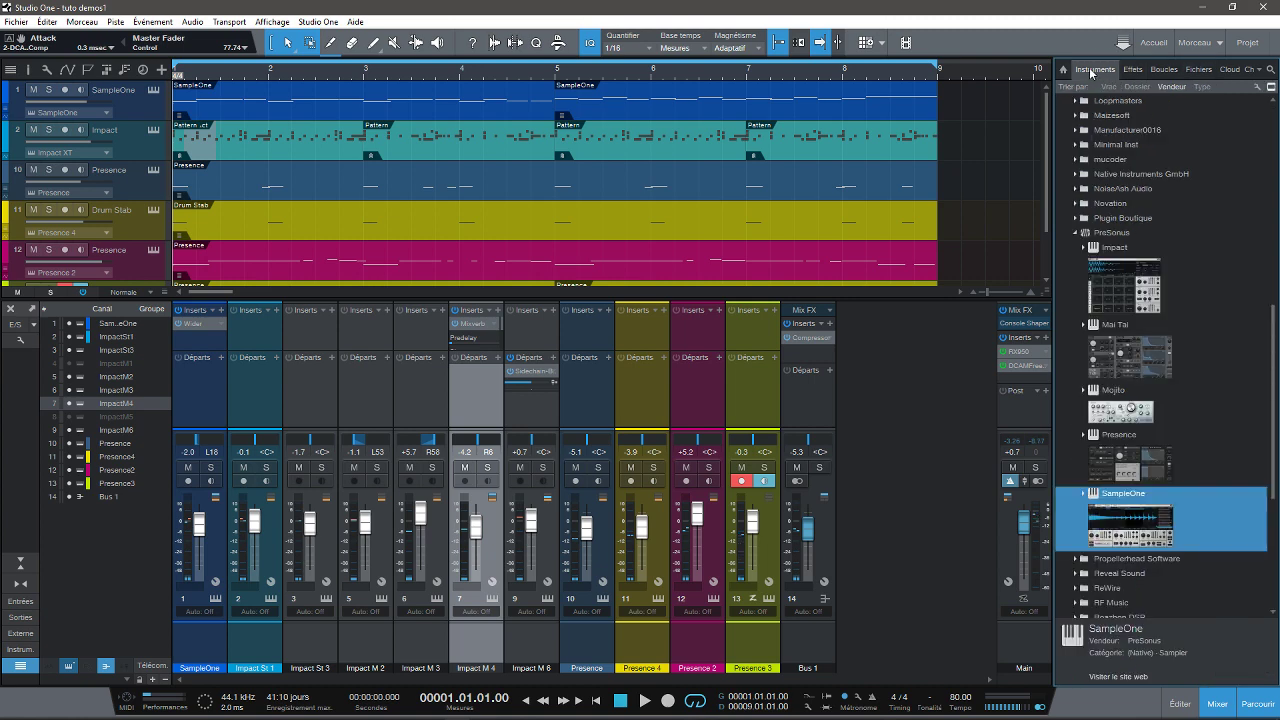
{"action": "left_click", "coordinate": [1077, 233]}
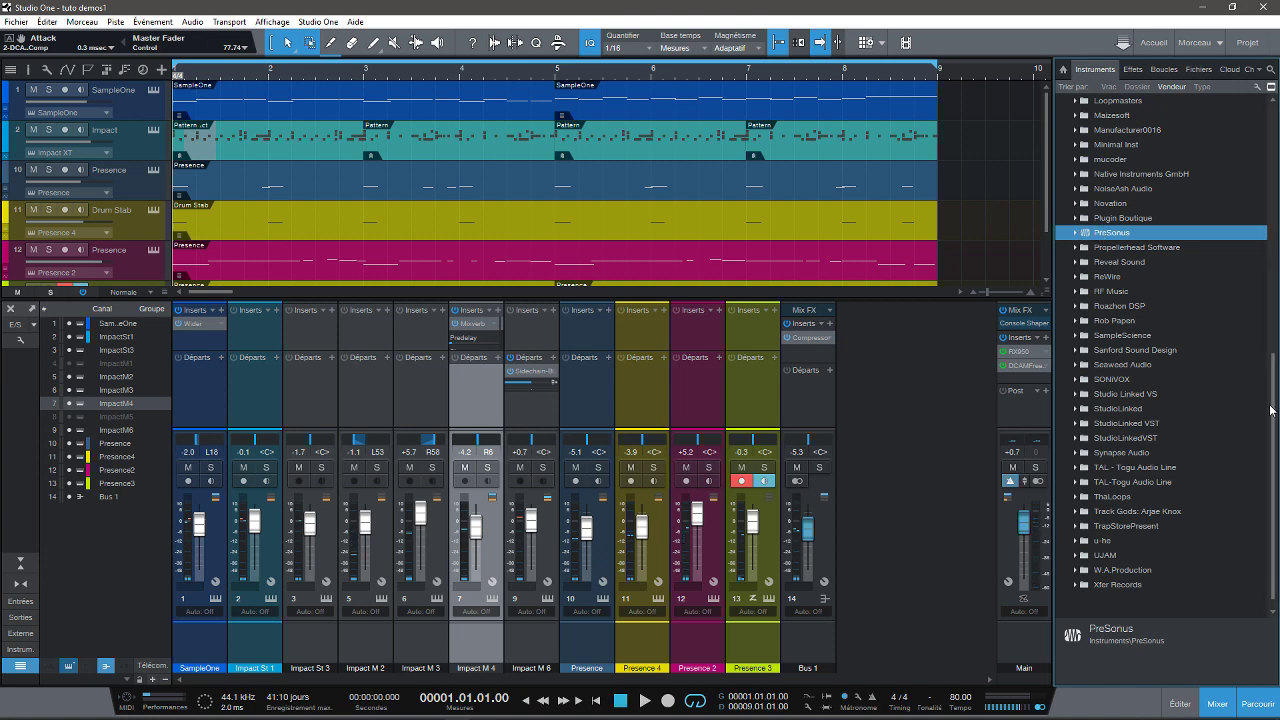
{"action": "left_click_drag", "start_coordinate": [1276, 409], "coordinate": [1248, 152]}
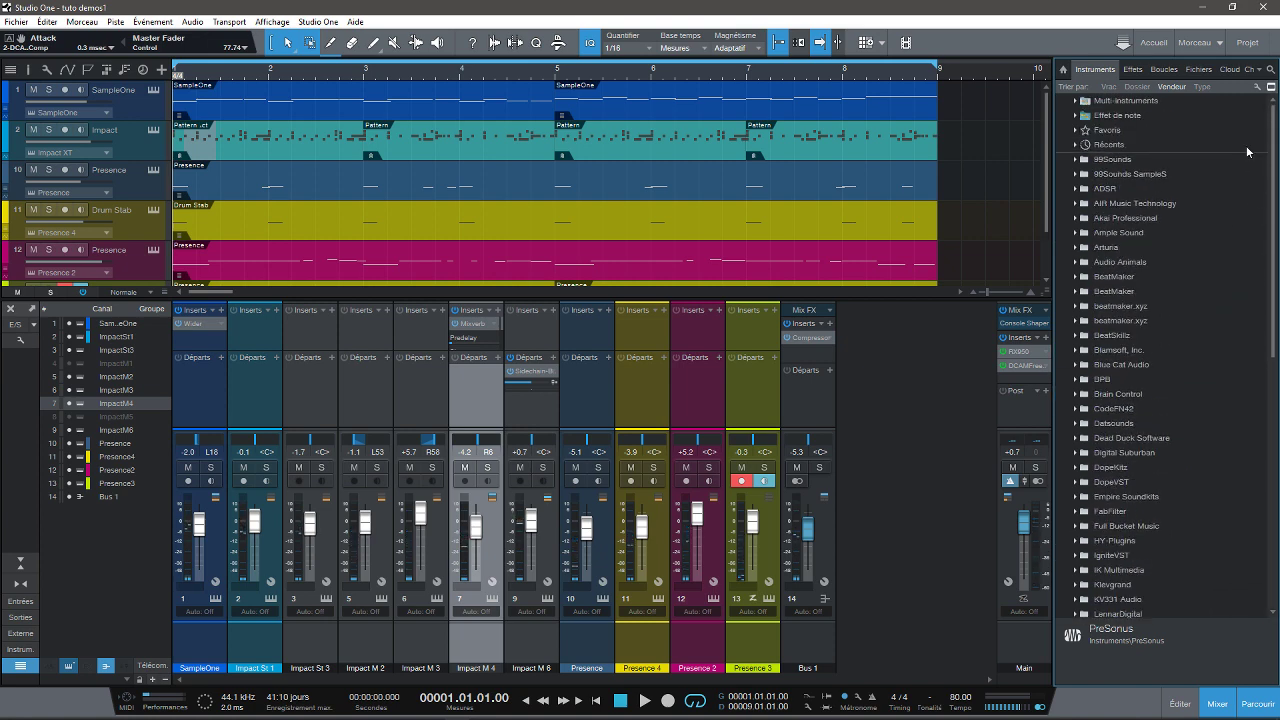
{"action": "scroll", "coordinate": [1248, 150], "scroll_direction": "down", "scroll_amount": 8}
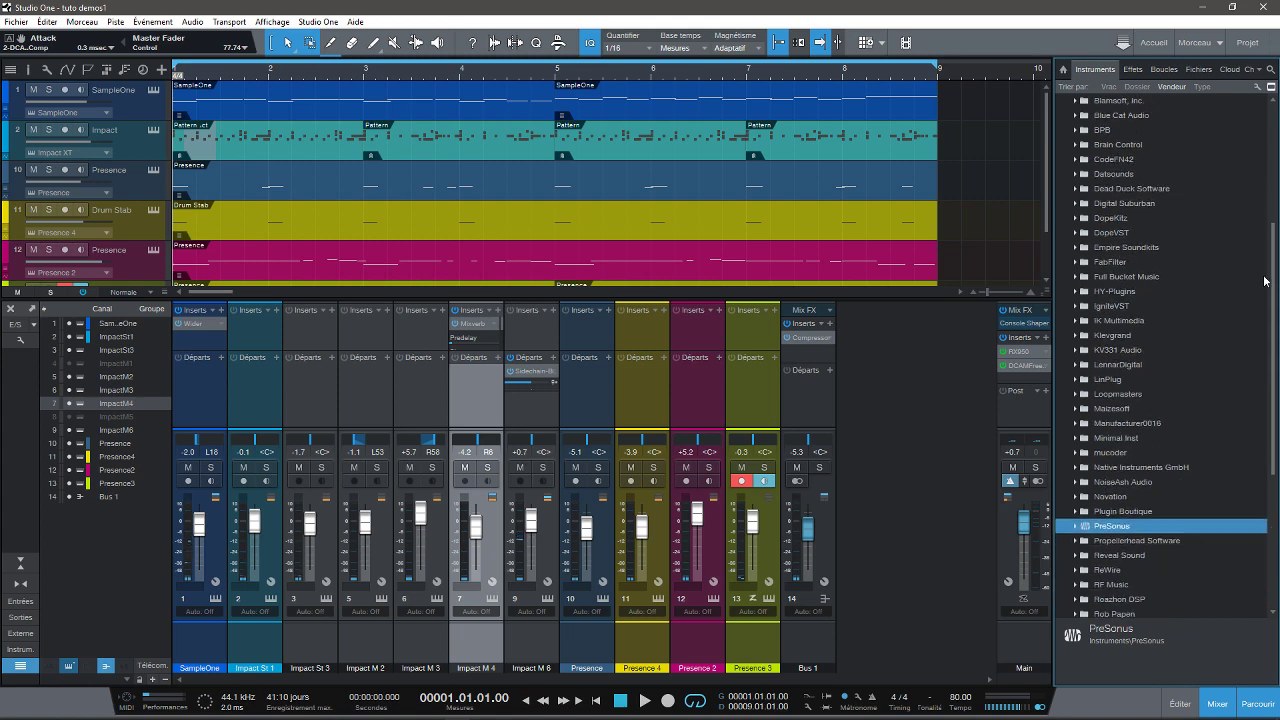
{"action": "scroll", "coordinate": [1275, 338], "scroll_direction": "down", "scroll_amount": 4}
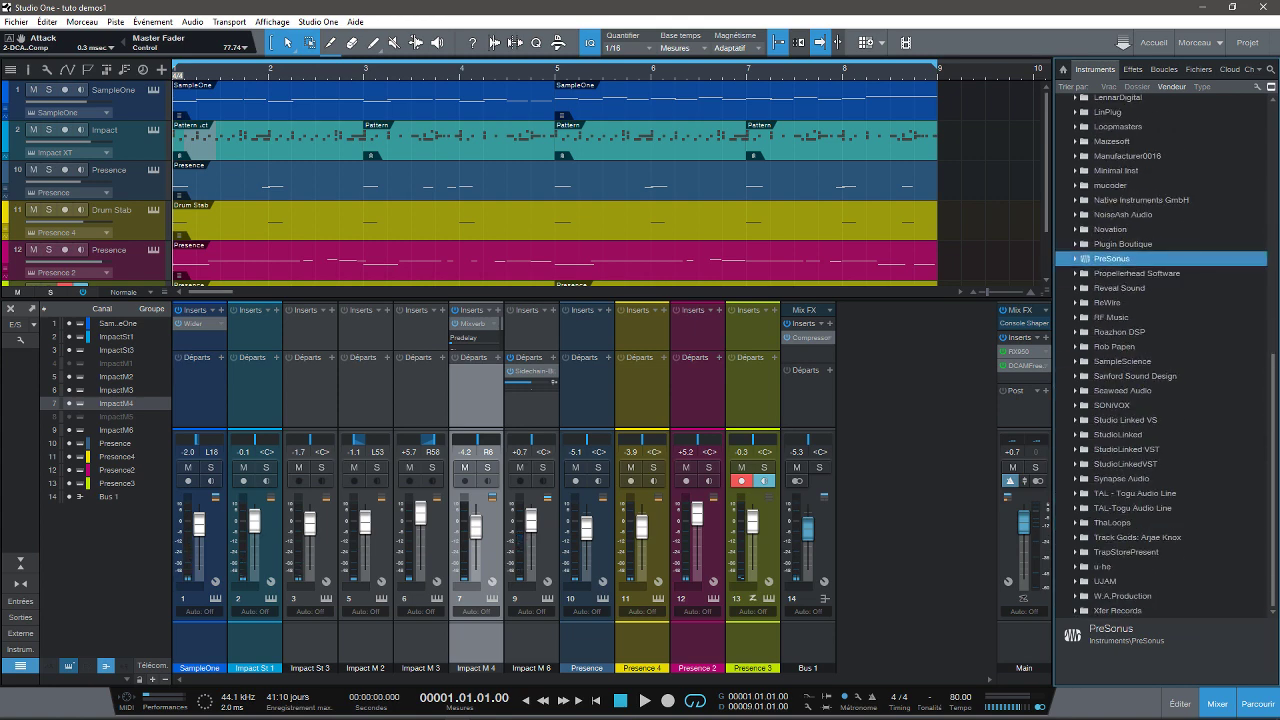
{"action": "scroll", "coordinate": [1165, 356], "scroll_direction": "up", "scroll_amount": 2}
Look through the installed effects by vendor from the start of the list, with the PreSonus effects folder collapsed.
{"action": "left_click", "coordinate": [1132, 69]}
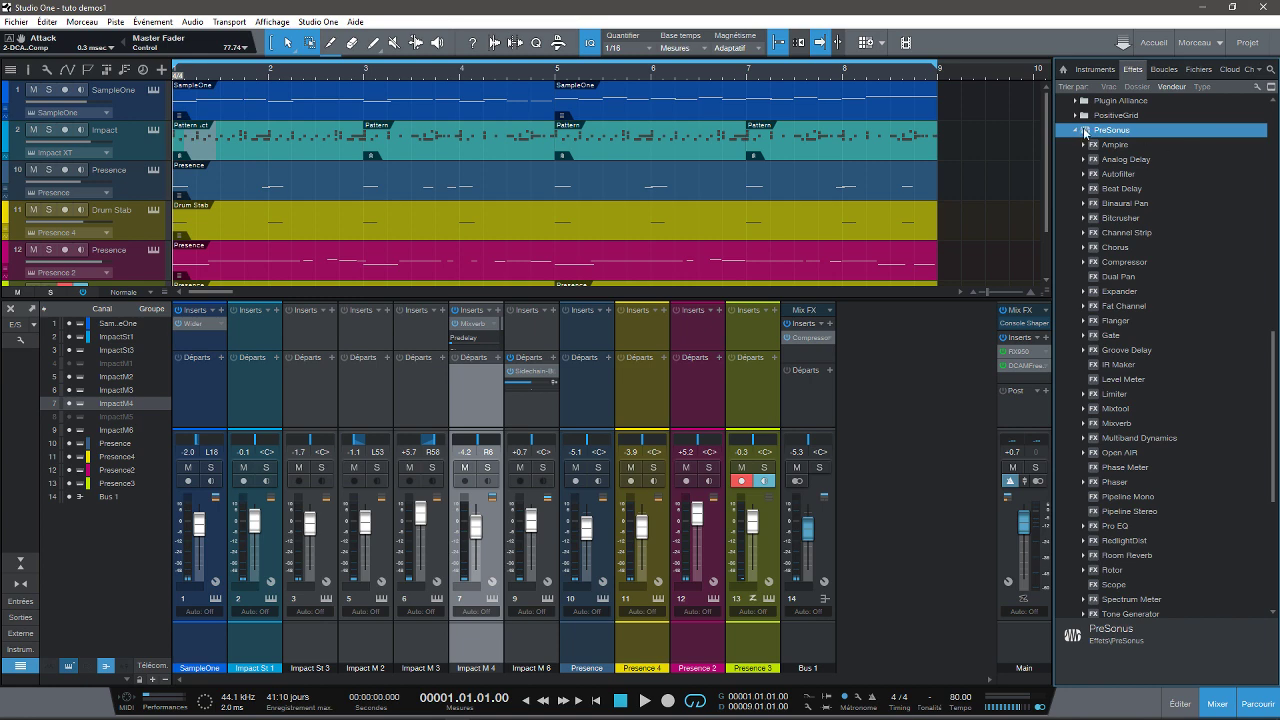
{"action": "left_click", "coordinate": [1076, 131]}
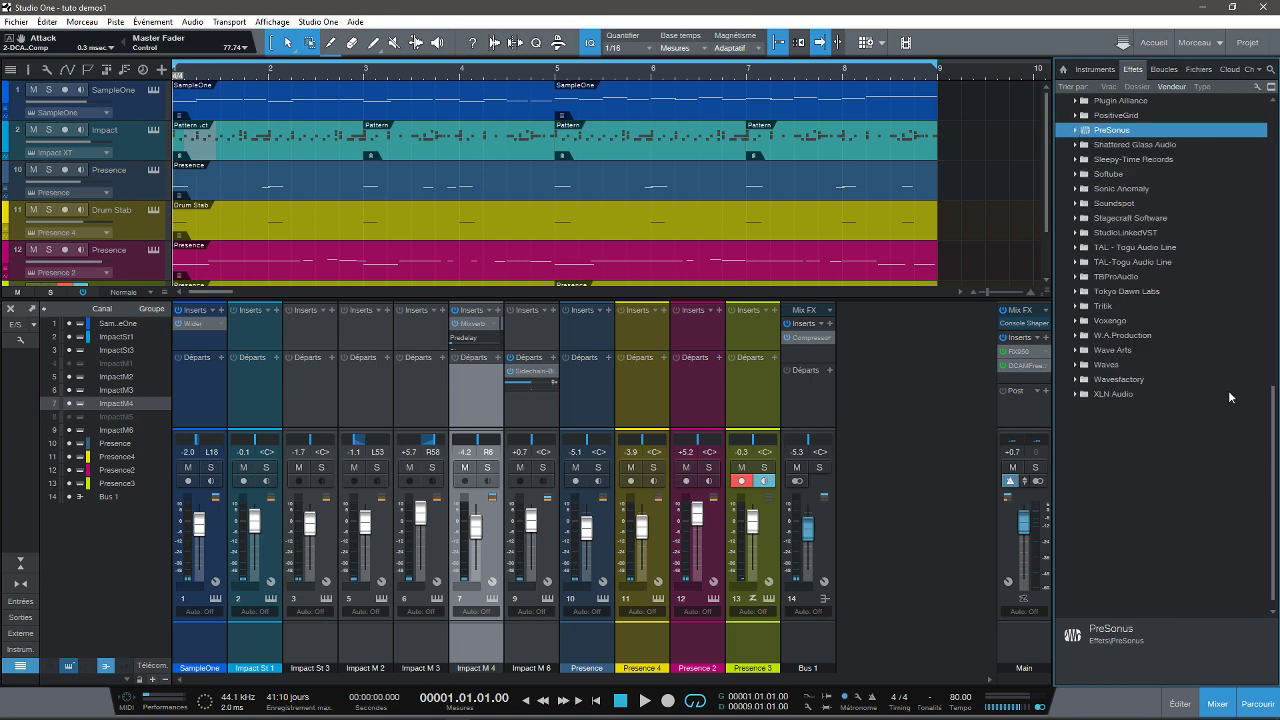
{"action": "left_click_drag", "start_coordinate": [1262, 421], "coordinate": [1224, 108]}
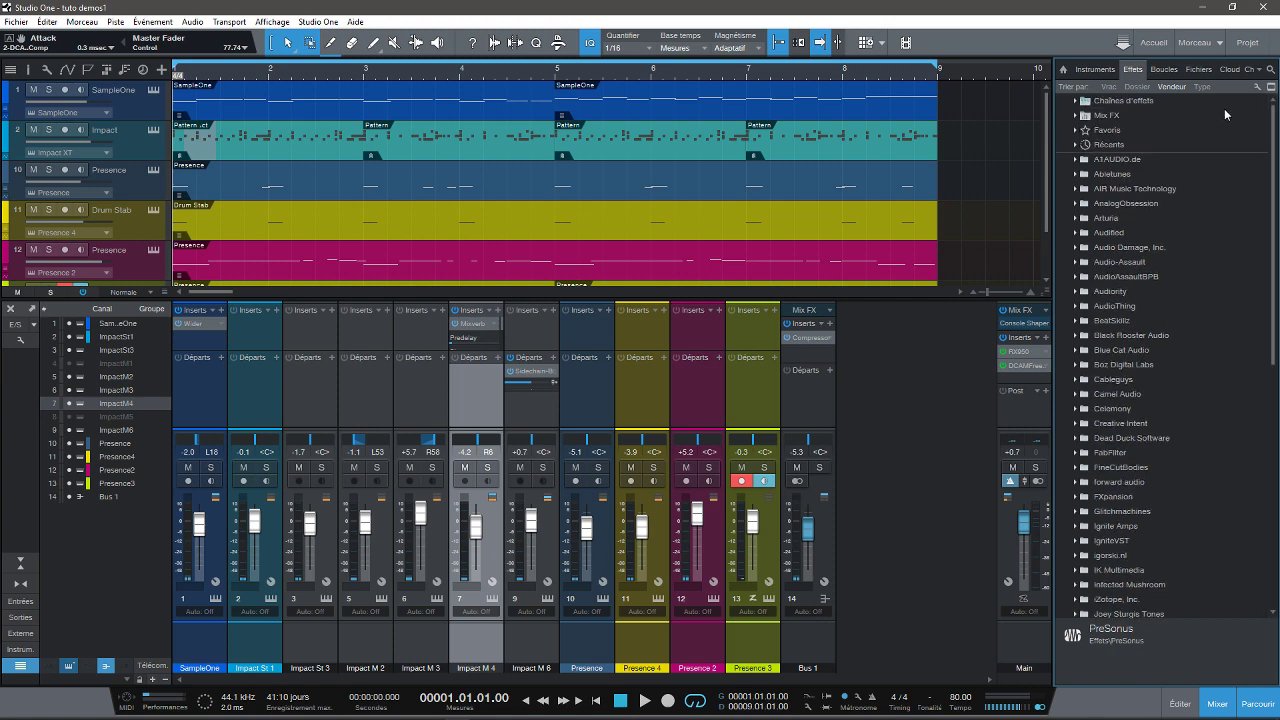
Browse the loop library, expanding the Nine Volt Audio, PreSonus, Sample Magic, Ueberschall and Vengeance folders.
{"action": "left_click", "coordinate": [1167, 70]}
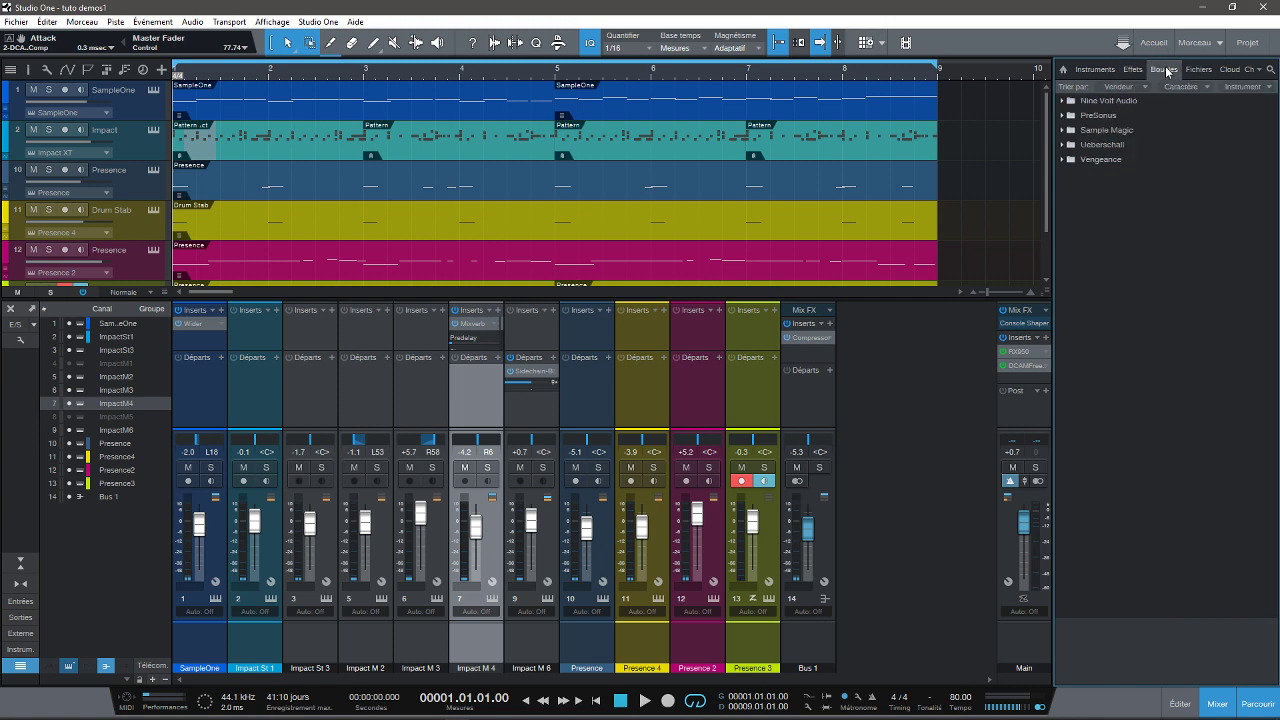
{"action": "left_click", "coordinate": [1064, 101]}
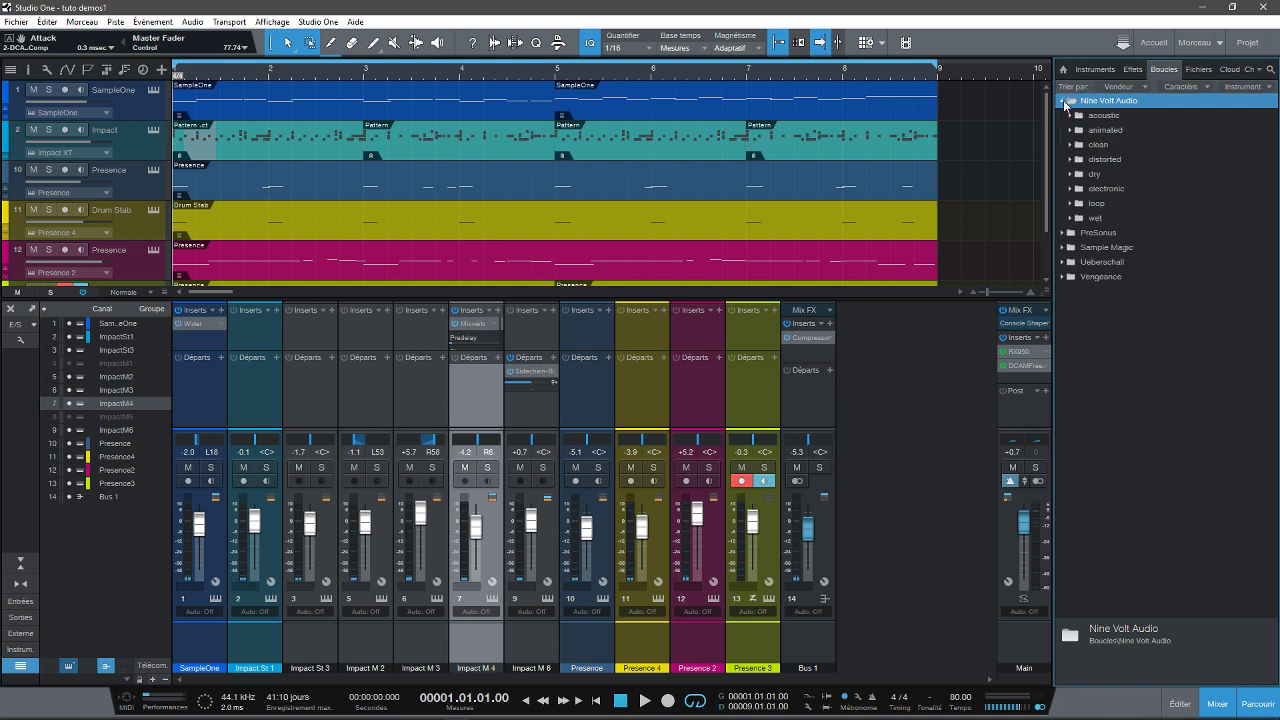
{"action": "left_click", "coordinate": [1062, 233]}
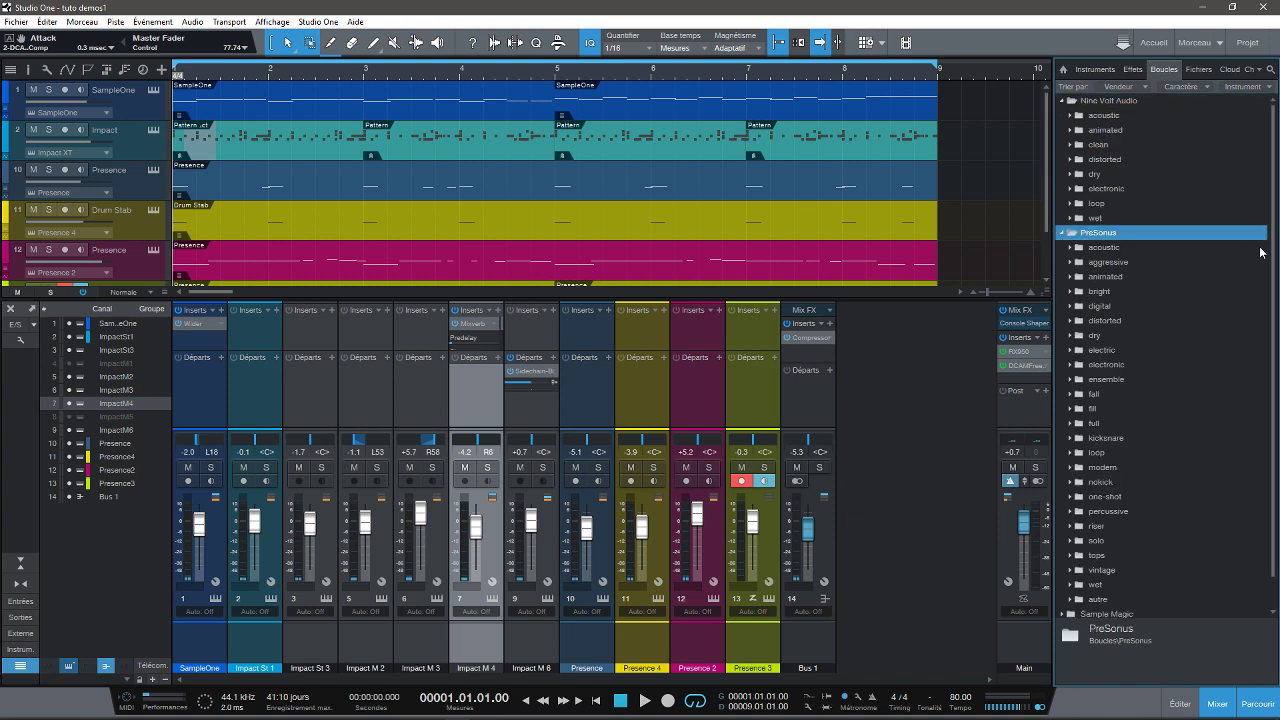
{"action": "scroll", "coordinate": [1277, 301], "scroll_direction": "down", "scroll_amount": 1}
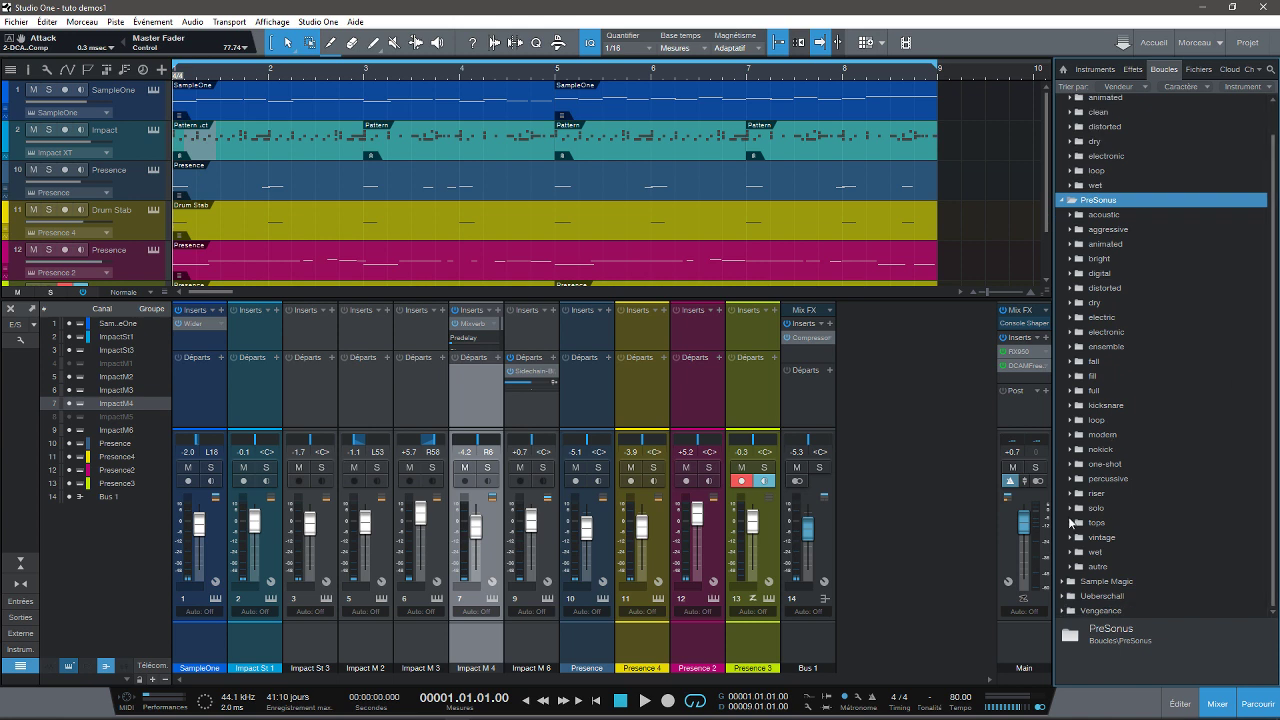
{"action": "left_click", "coordinate": [1064, 584]}
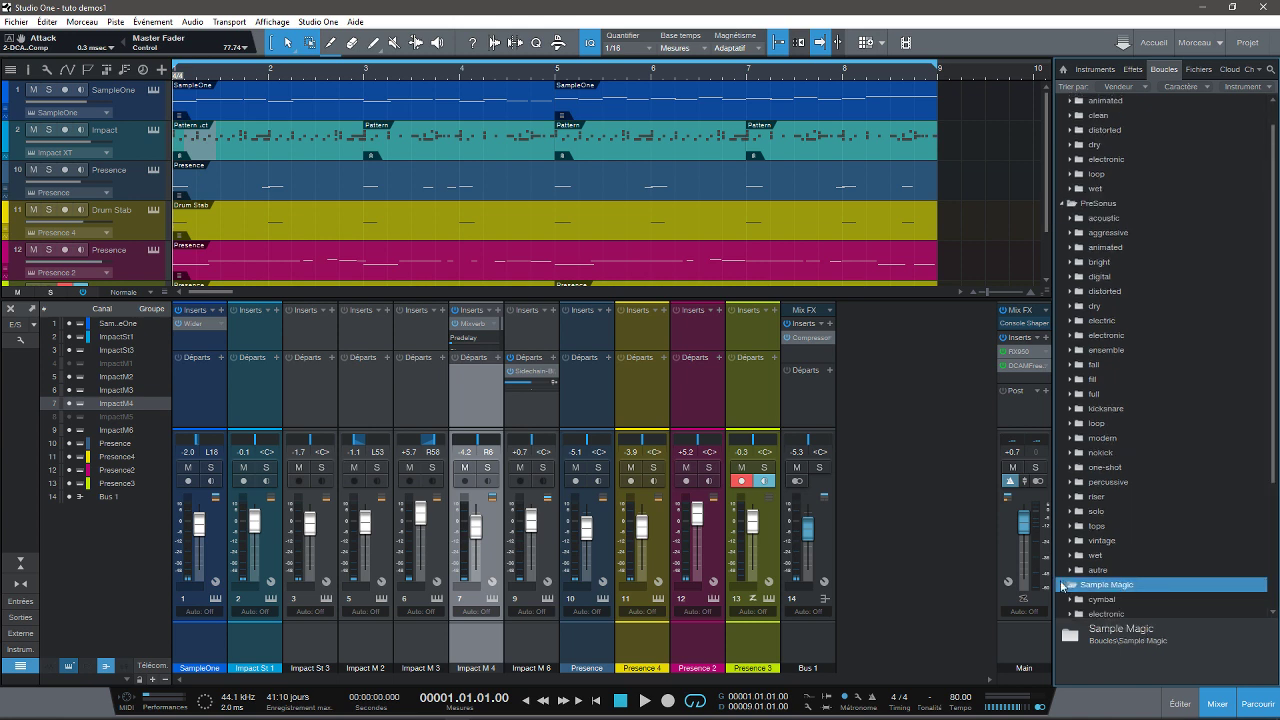
{"action": "left_click_drag", "start_coordinate": [1273, 481], "coordinate": [1277, 618]}
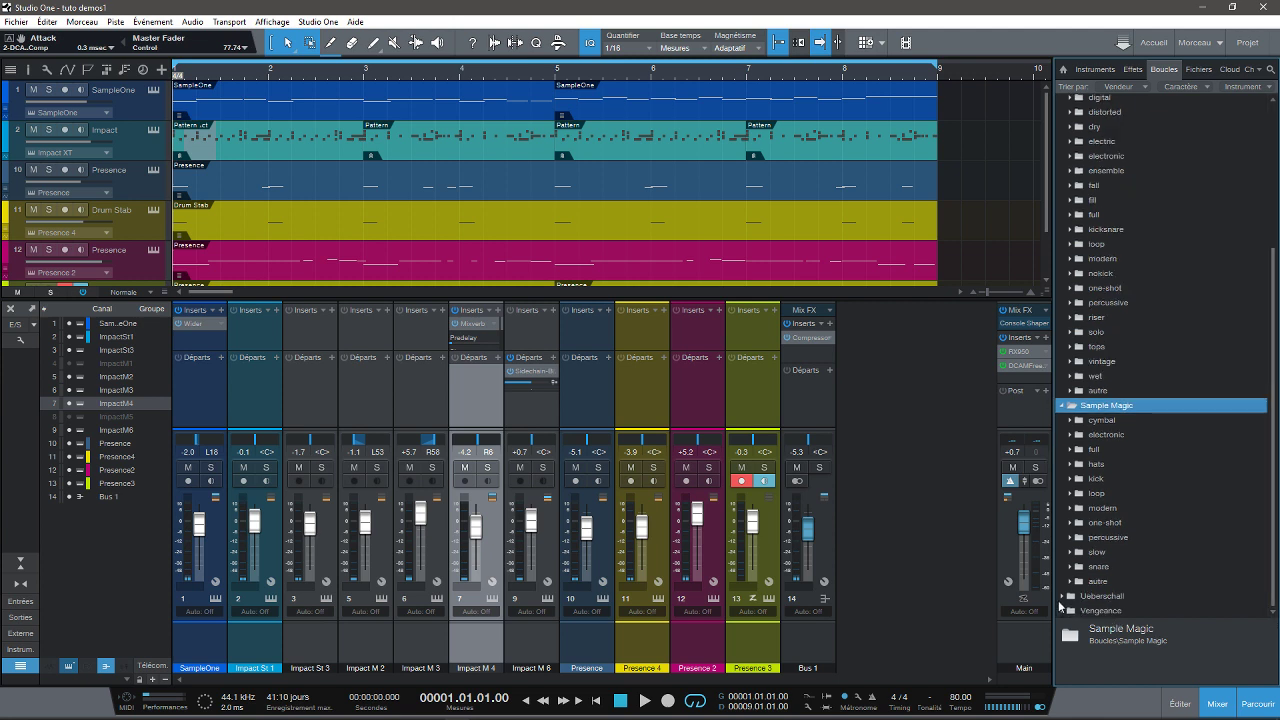
{"action": "left_click", "coordinate": [1062, 598]}
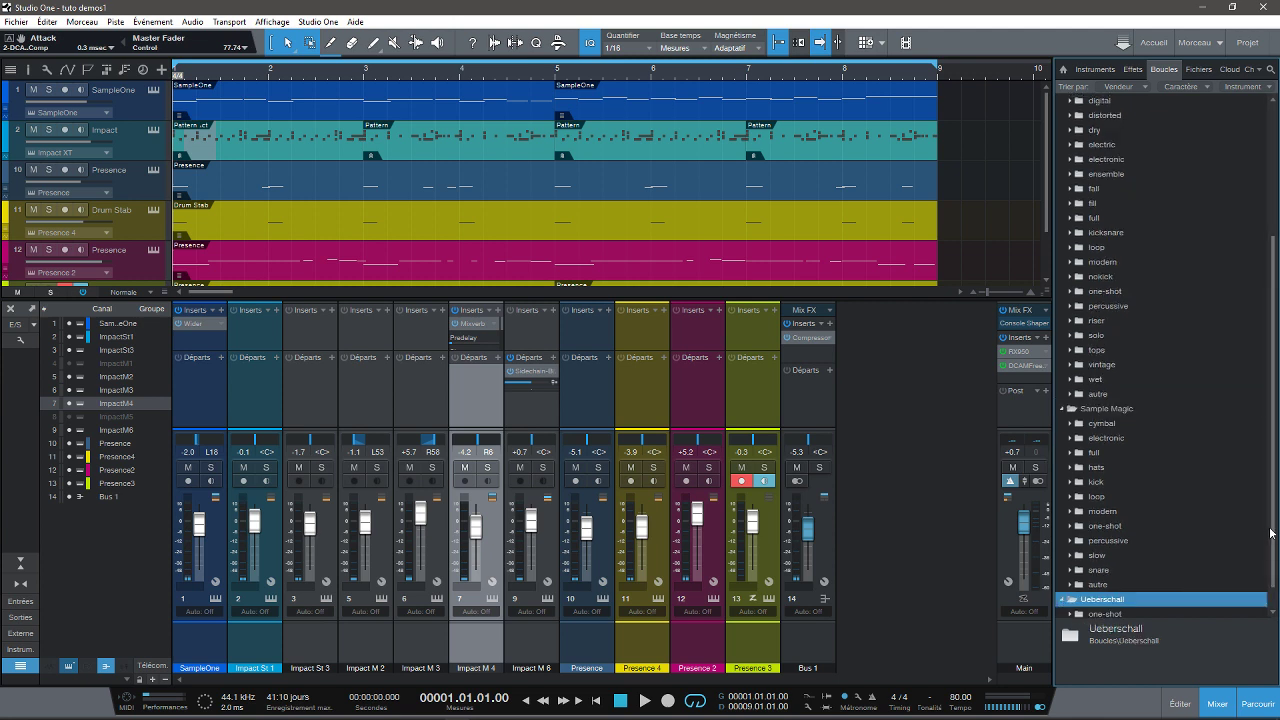
{"action": "scroll", "coordinate": [1270, 532], "scroll_direction": "down", "scroll_amount": 1}
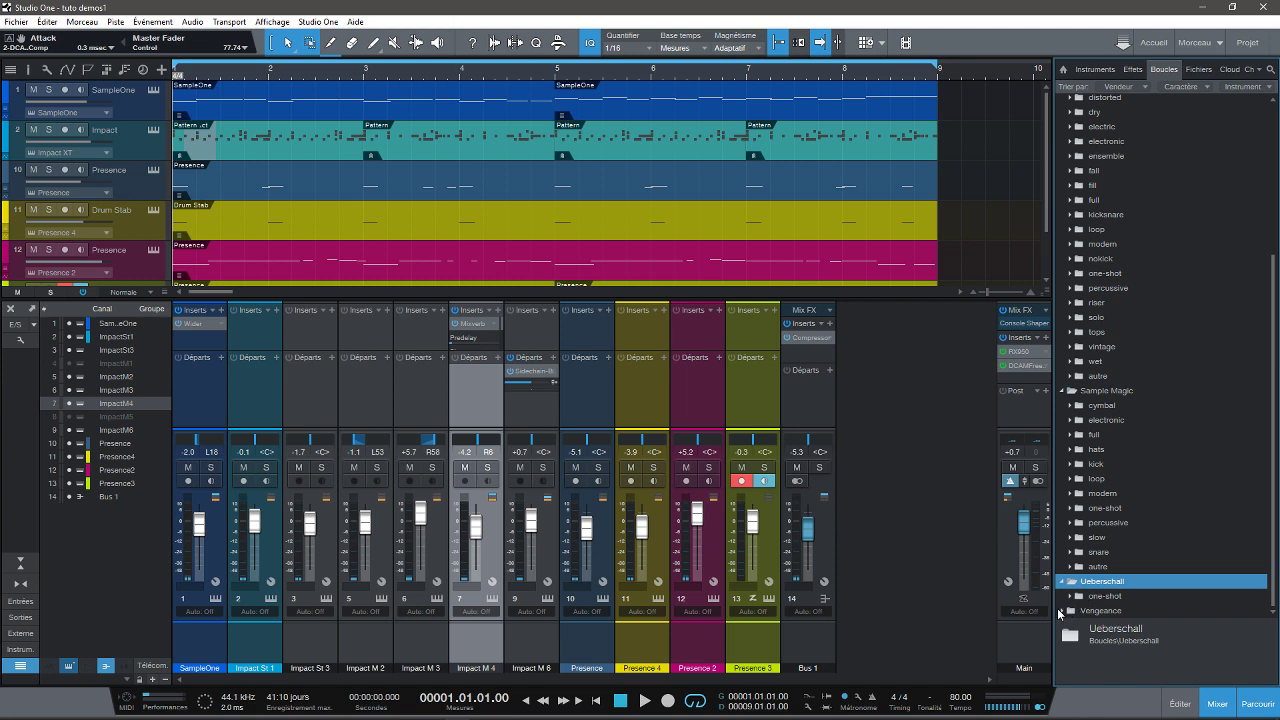
{"action": "left_click", "coordinate": [1062, 612]}
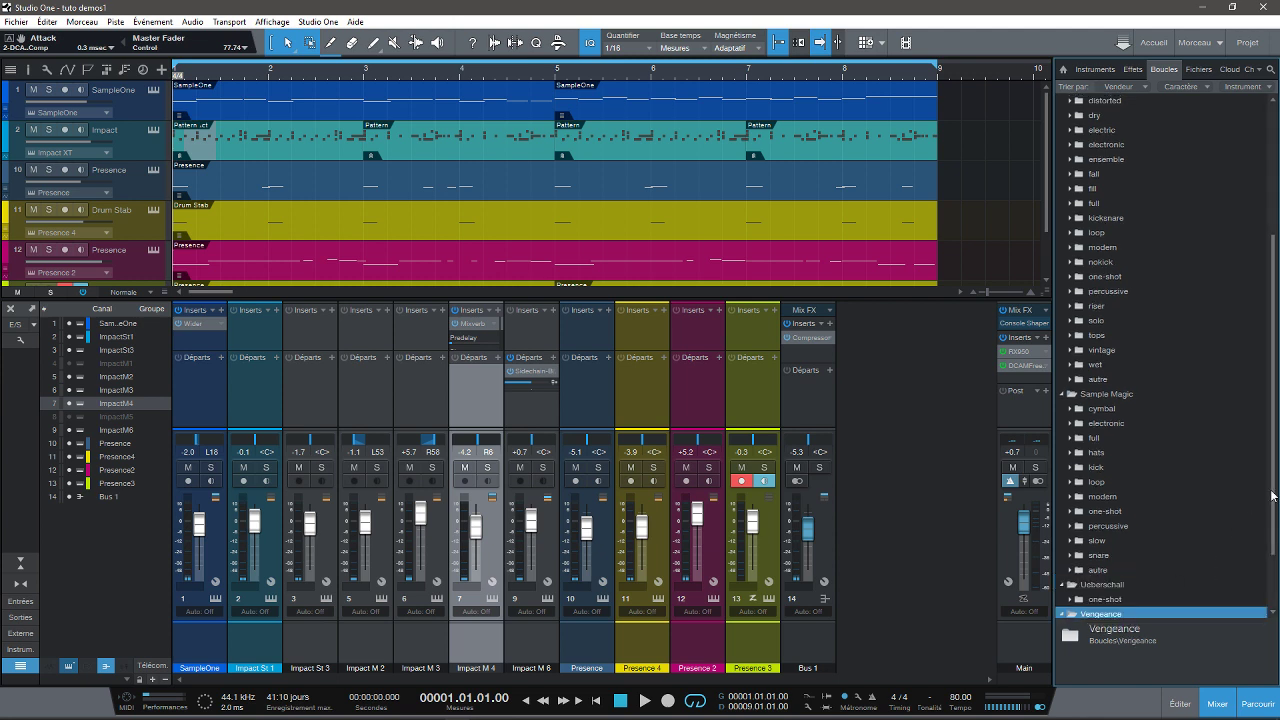
{"action": "left_click_drag", "start_coordinate": [1273, 496], "coordinate": [1260, 316]}
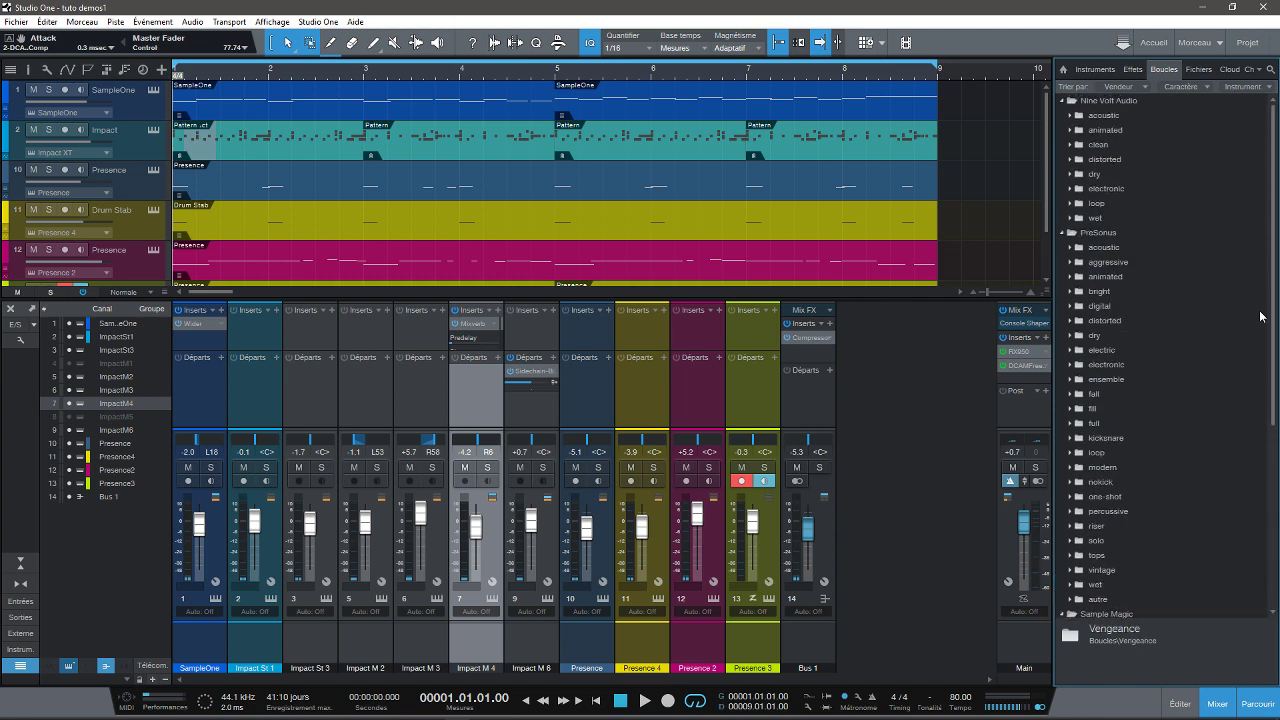
Browse the sample files, collapse the Free J Dilla Kit folder, and expand the SP1200 folder in the soundfont location.
{"action": "left_click", "coordinate": [1198, 70]}
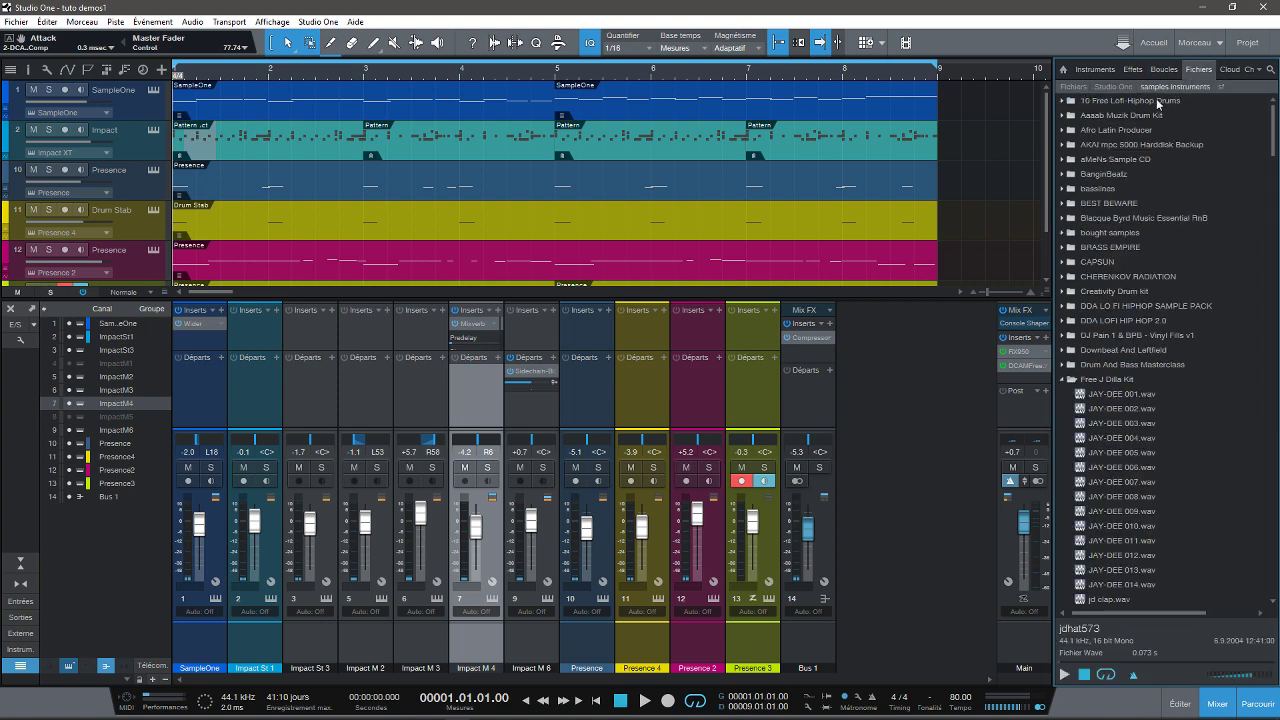
{"action": "left_click", "coordinate": [1062, 381]}
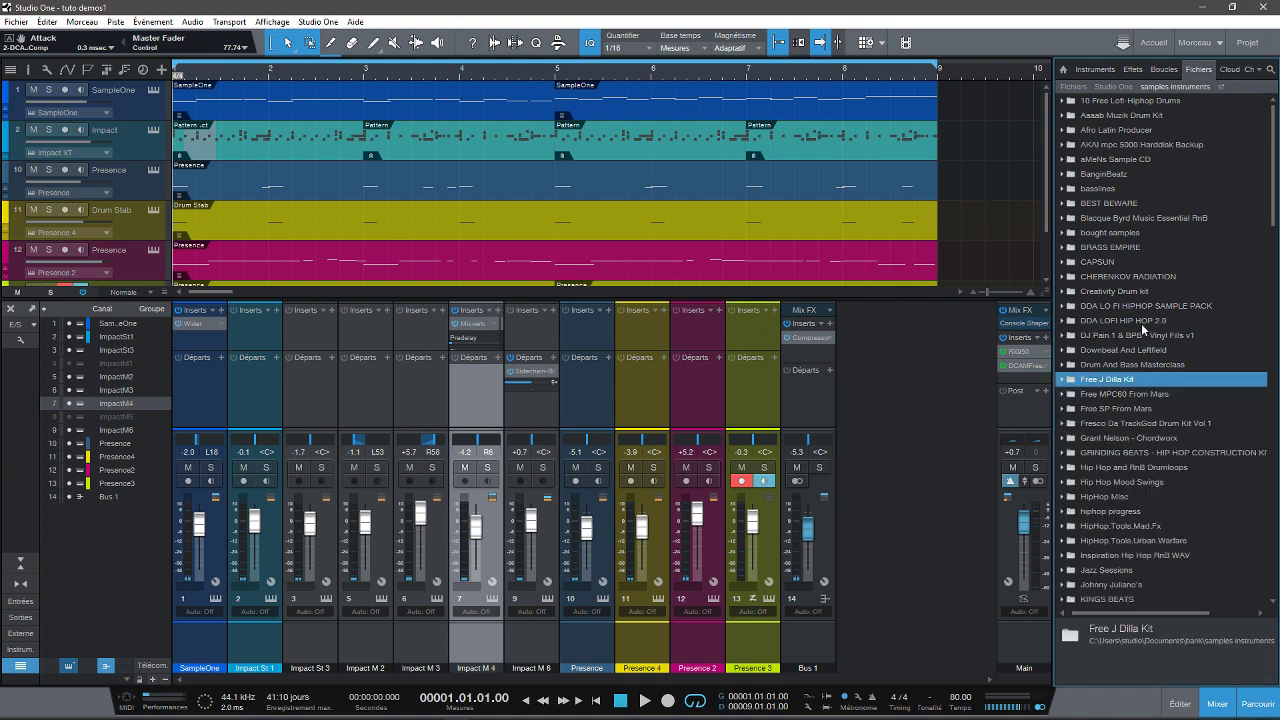
{"action": "left_click", "coordinate": [1222, 87]}
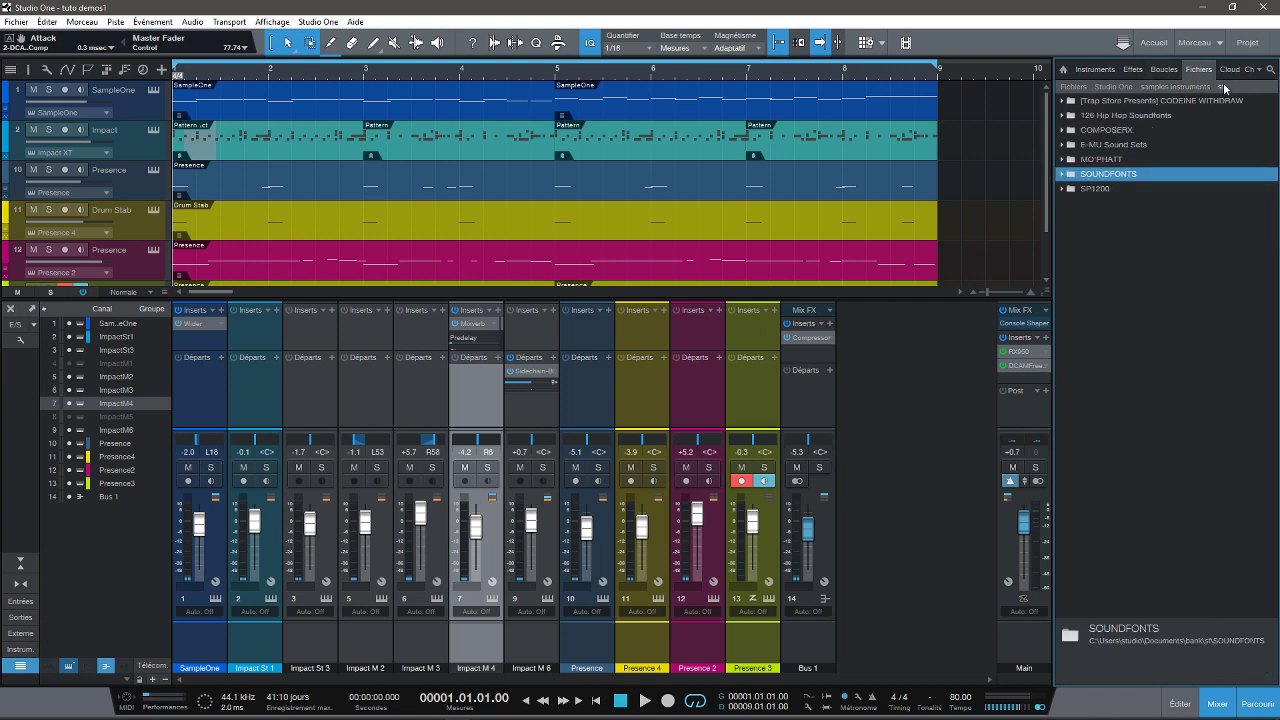
{"action": "double_click", "coordinate": [1075, 190]}
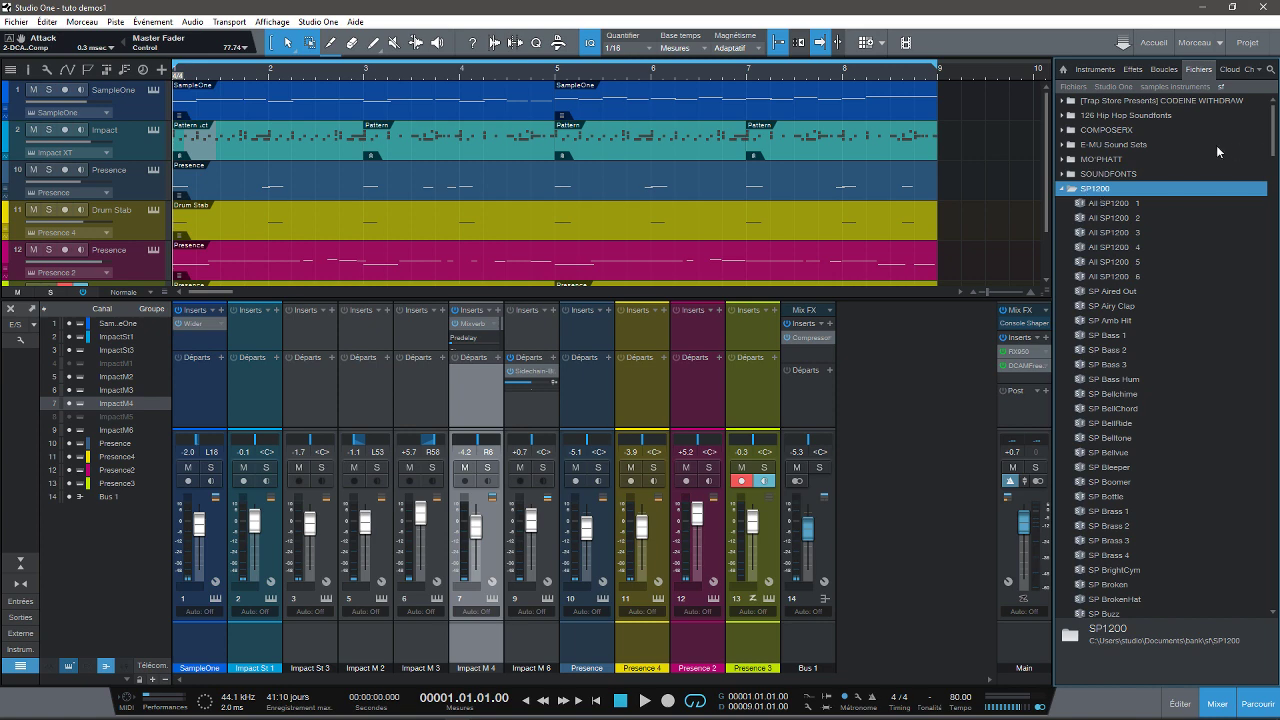
Look through the SP1200 soundfonts and expand the 126 Hip Hop Soundfonts folder.
{"action": "left_click_drag", "start_coordinate": [1274, 137], "coordinate": [1274, 302]}
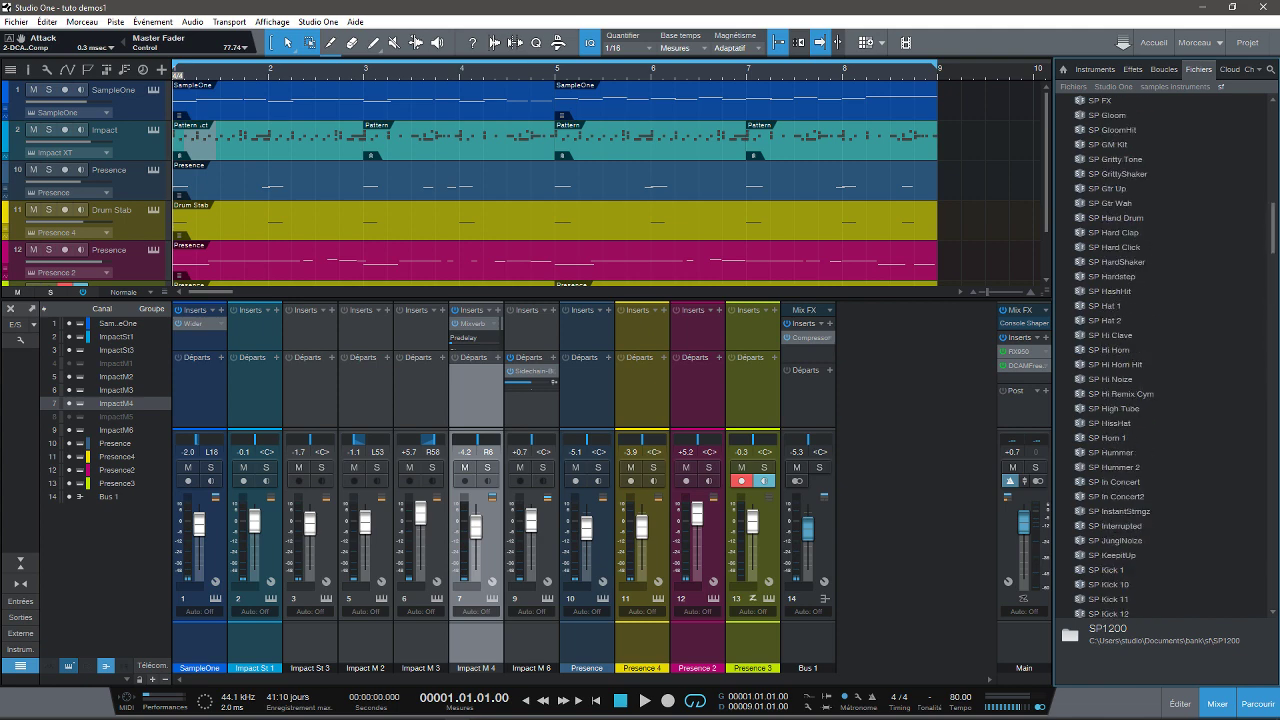
{"action": "scroll", "coordinate": [1118, 142], "scroll_direction": "up", "scroll_amount": 15}
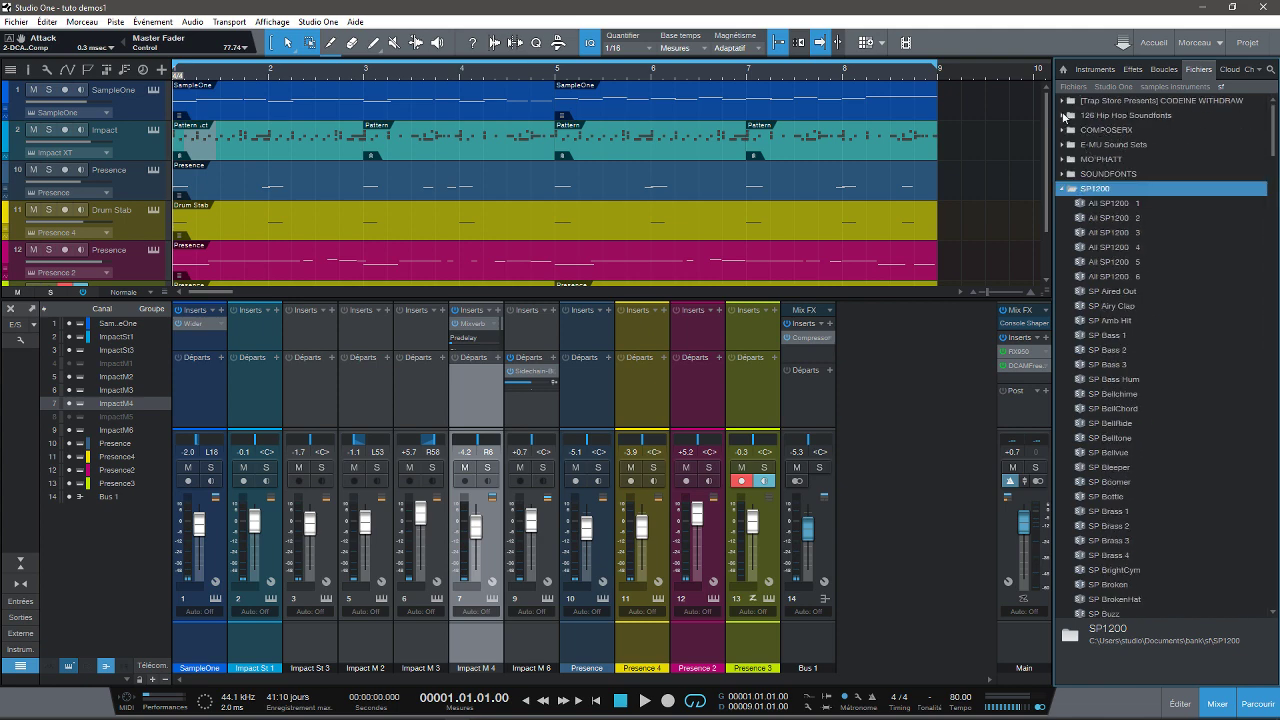
{"action": "left_click", "coordinate": [1120, 115]}
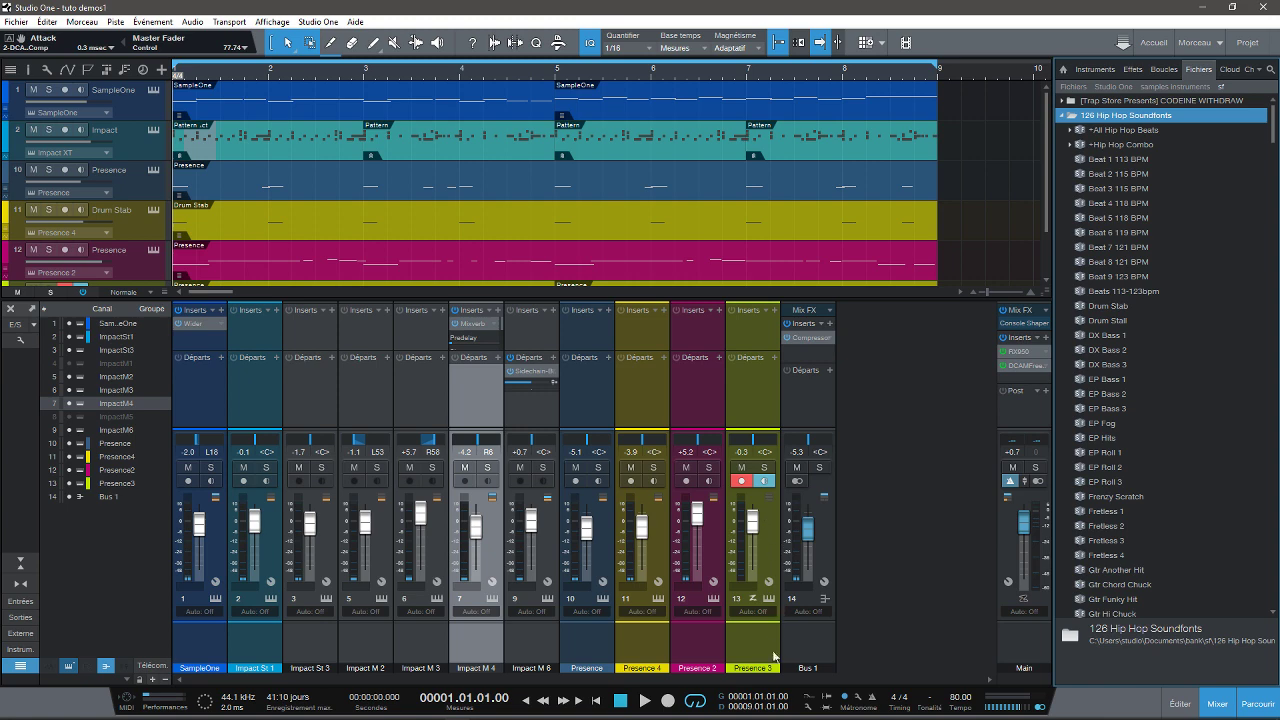
Look at the Presence 3 channel's instrument editor and close it.
{"action": "left_click", "coordinate": [769, 599]}
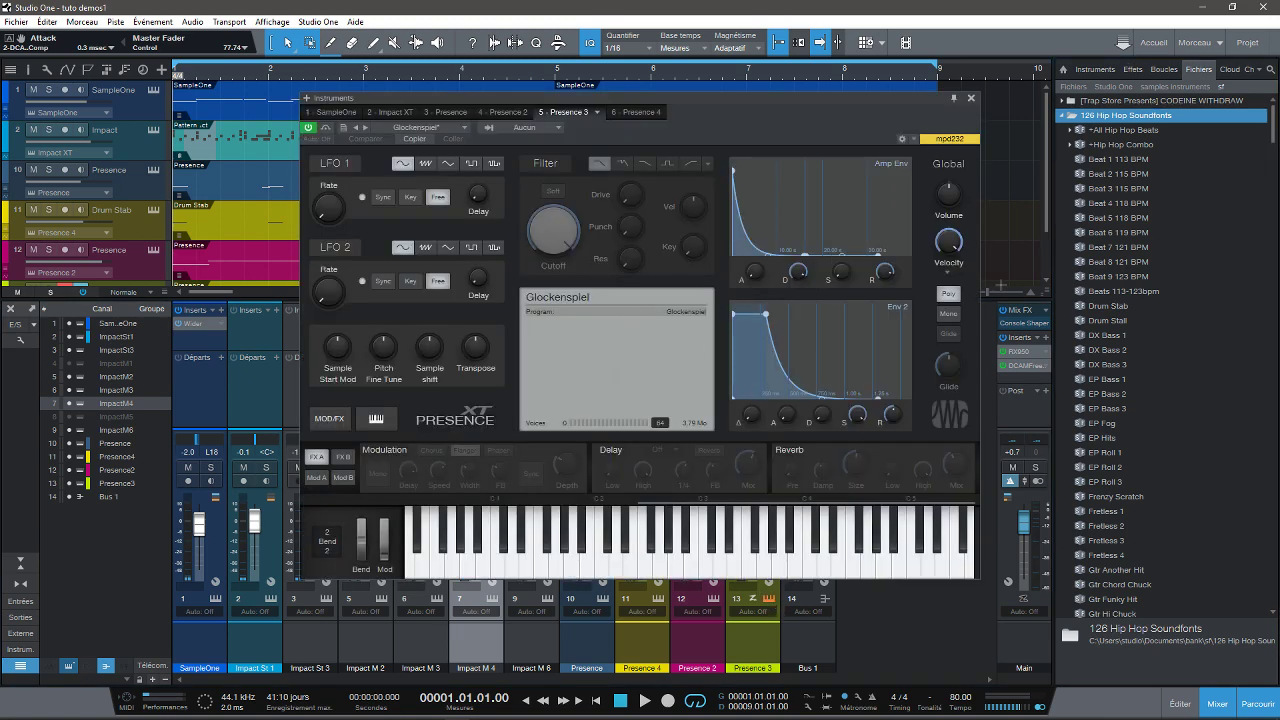
{"action": "left_click", "coordinate": [970, 98]}
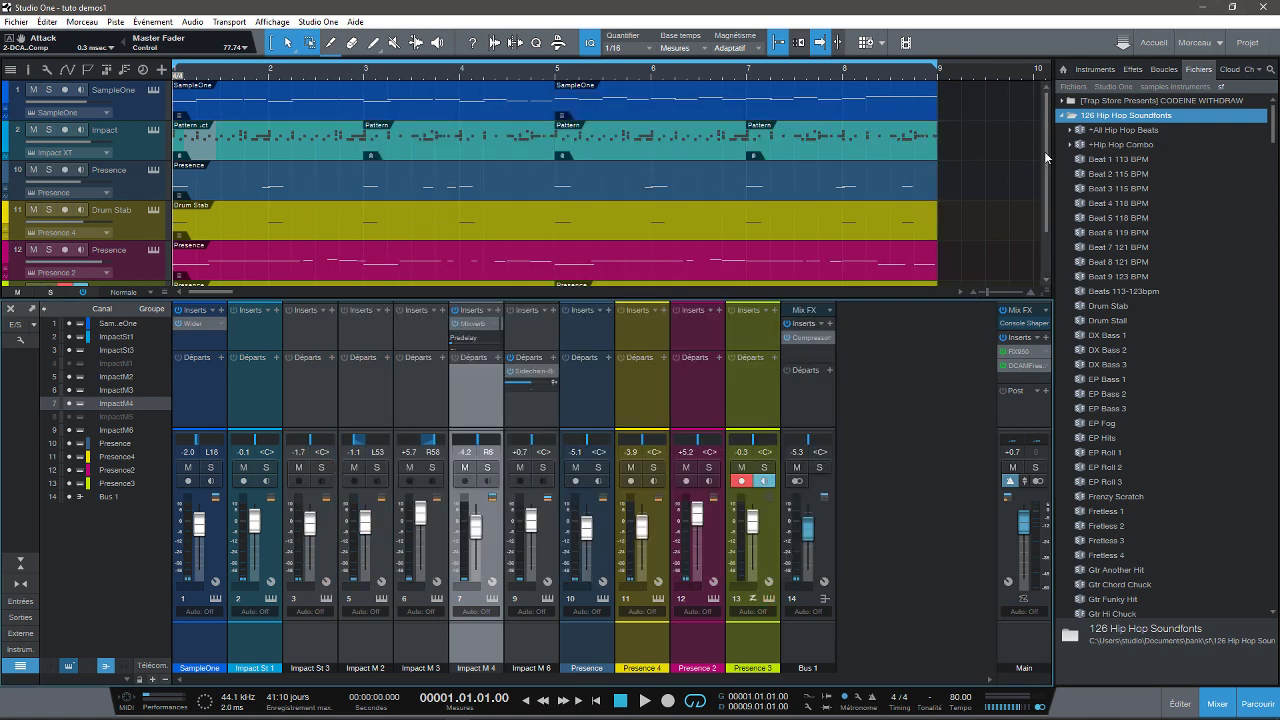
Hide the mixer and add a new instrument track below the existing ones from the DX Bass 1 soundfont.
{"action": "left_click_drag", "start_coordinate": [1044, 151], "coordinate": [1047, 211]}
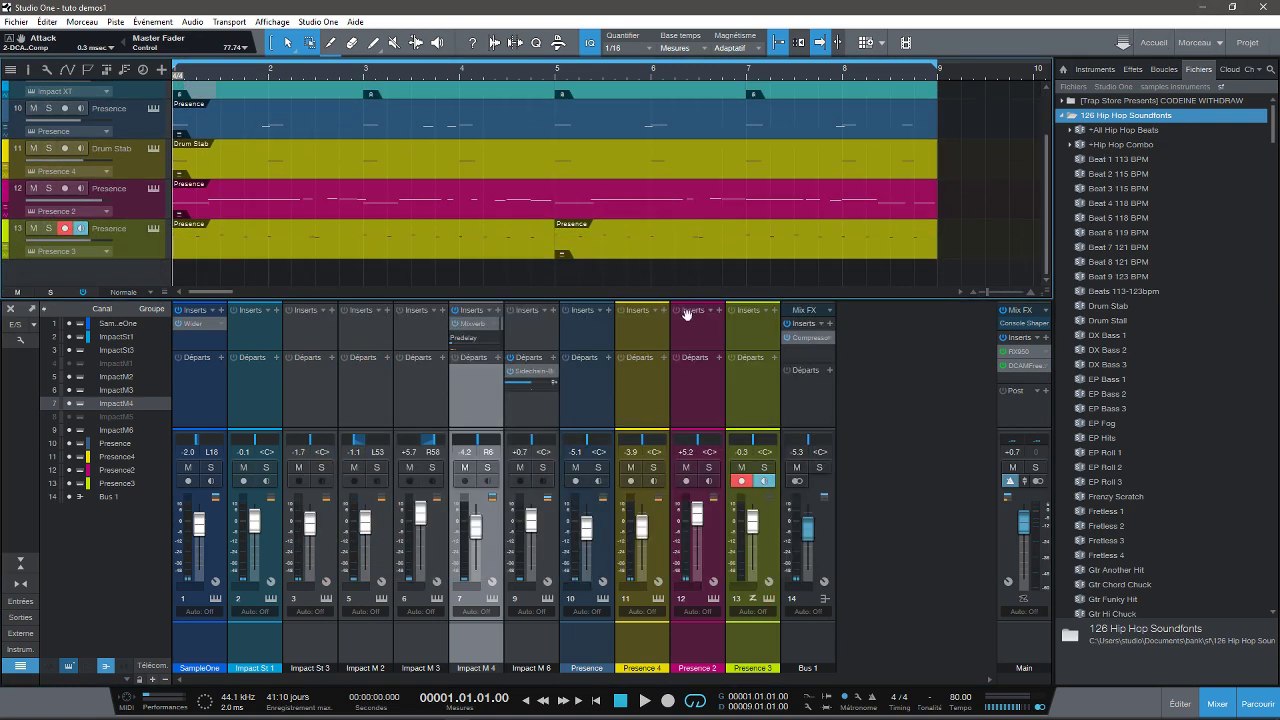
{"action": "left_click", "coordinate": [1220, 700]}
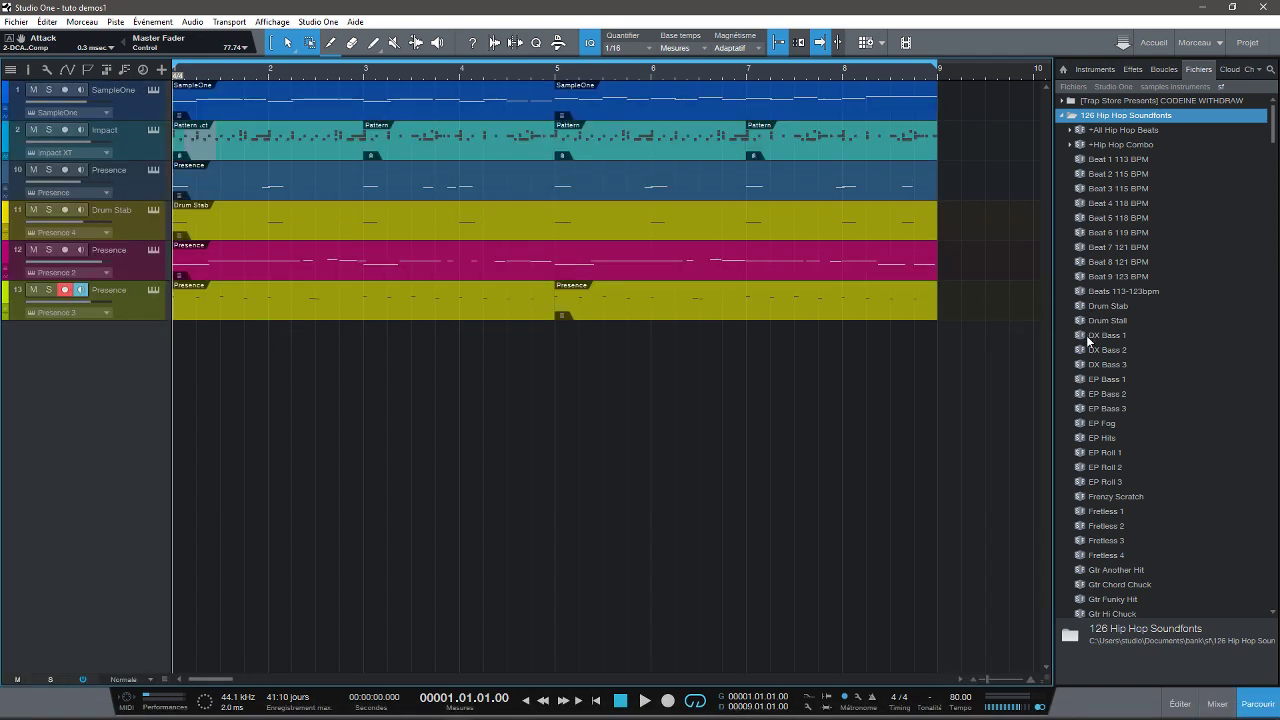
{"action": "left_click_drag", "start_coordinate": [1088, 340], "coordinate": [564, 418]}
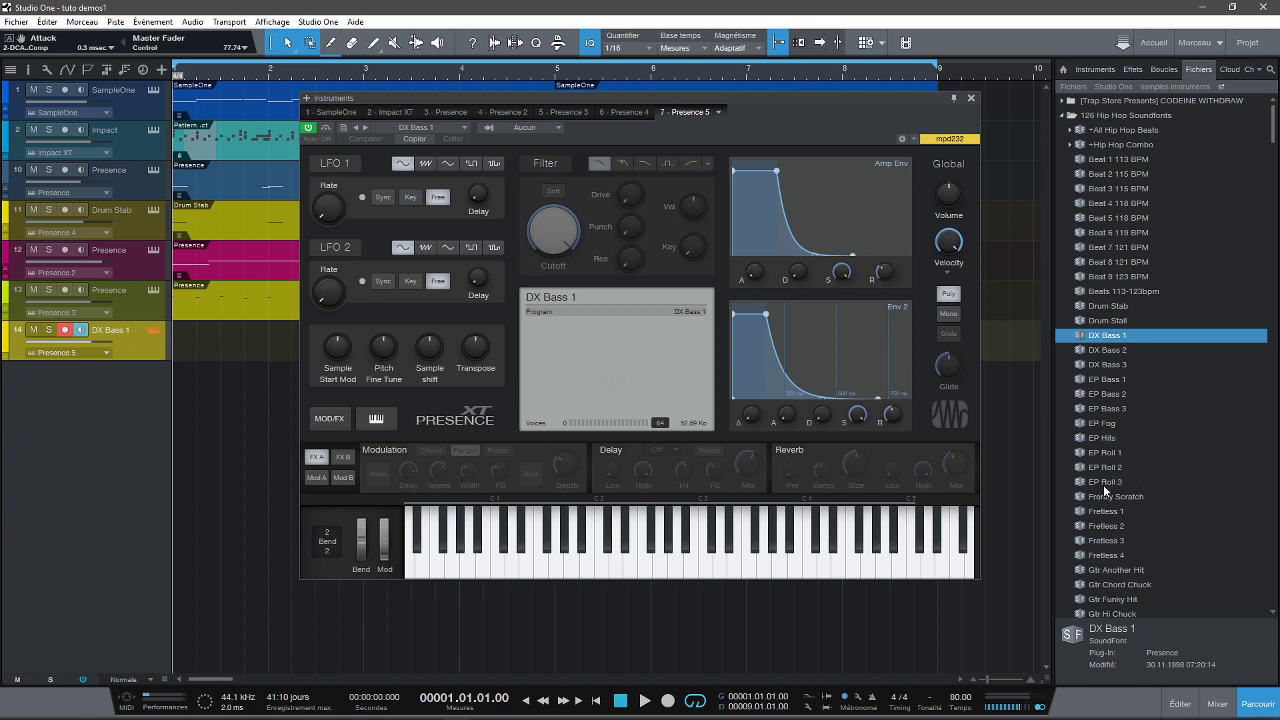
Audition the EP Roll 3, Fretless 1, Gtr Chord Chuck and Home Bass 1 soundfonts one after another in the new Presence instrument.
{"action": "left_click_drag", "start_coordinate": [1106, 484], "coordinate": [622, 418]}
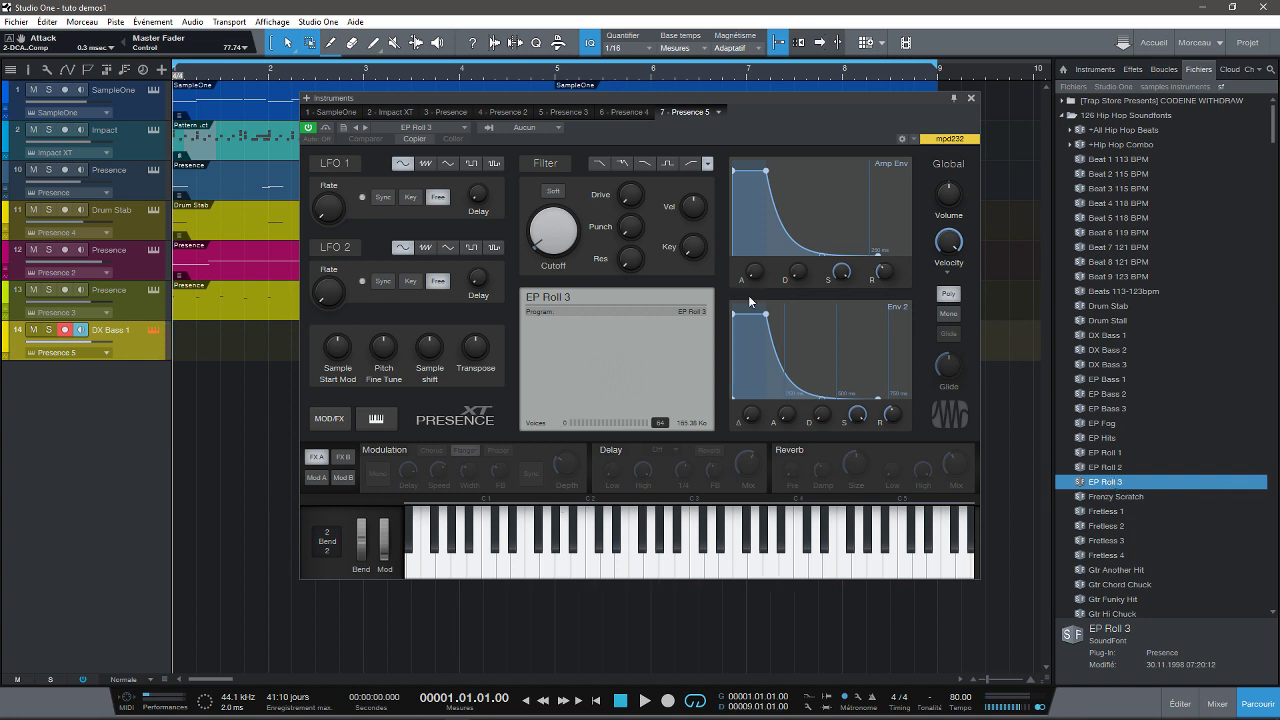
{"action": "left_click_drag", "start_coordinate": [1098, 515], "coordinate": [634, 363]}
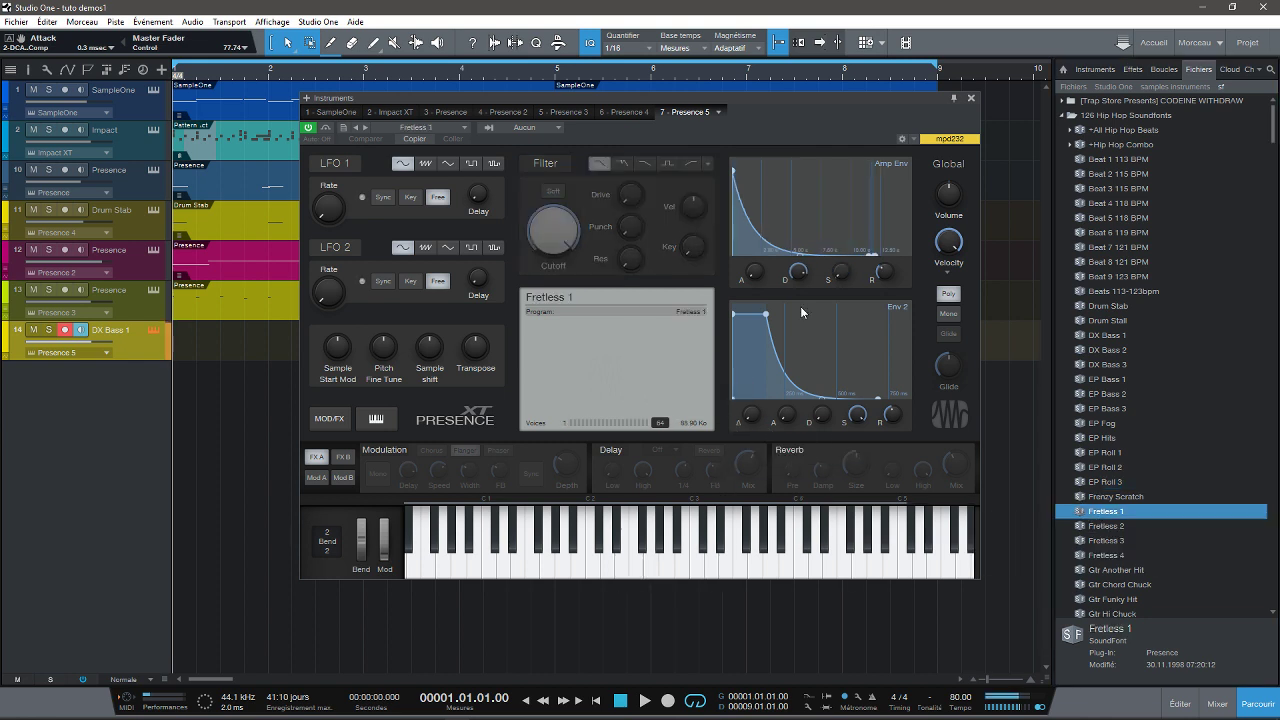
{"action": "left_click_drag", "start_coordinate": [1118, 584], "coordinate": [592, 388]}
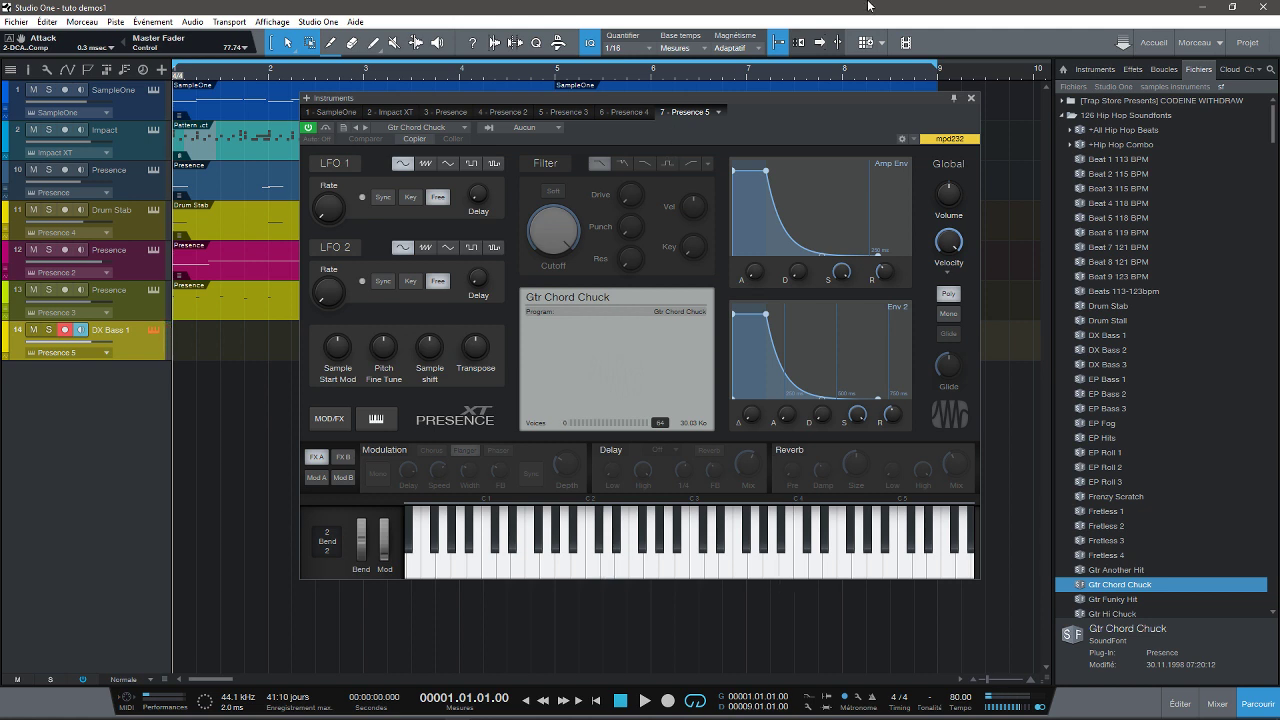
{"action": "left_click_drag", "start_coordinate": [1273, 128], "coordinate": [1273, 178]}
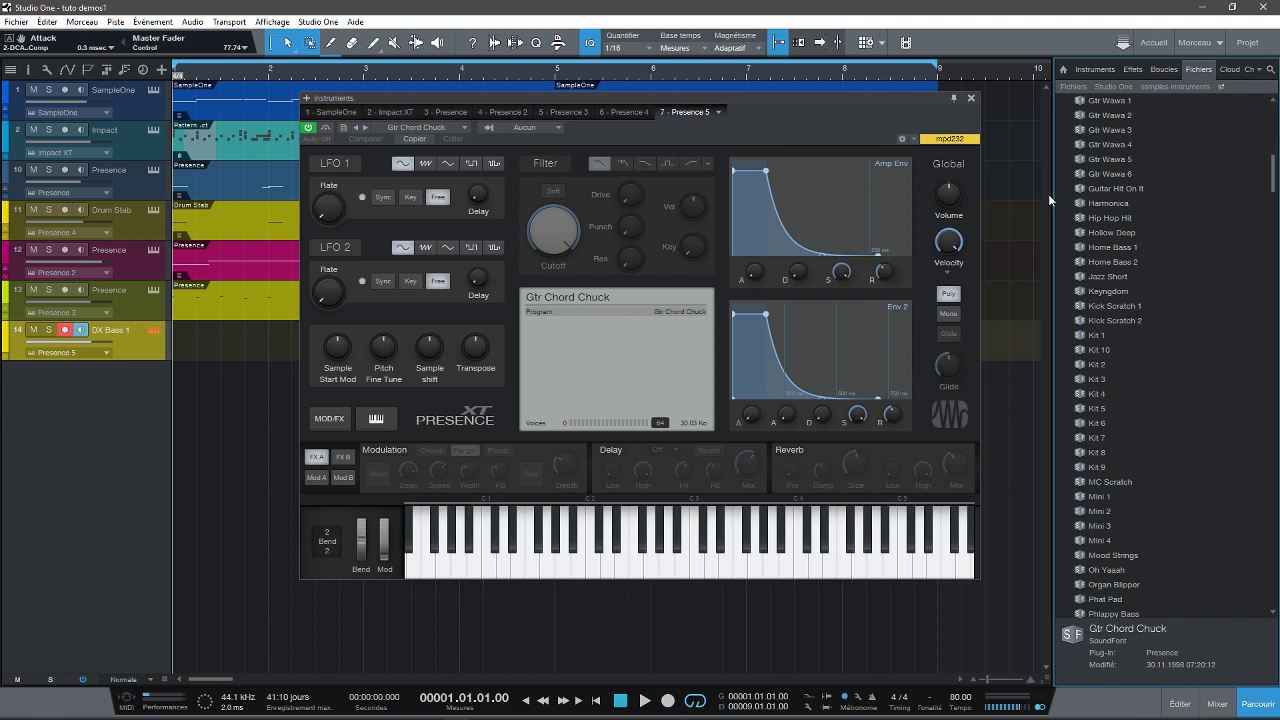
{"action": "left_click_drag", "start_coordinate": [1125, 256], "coordinate": [605, 358]}
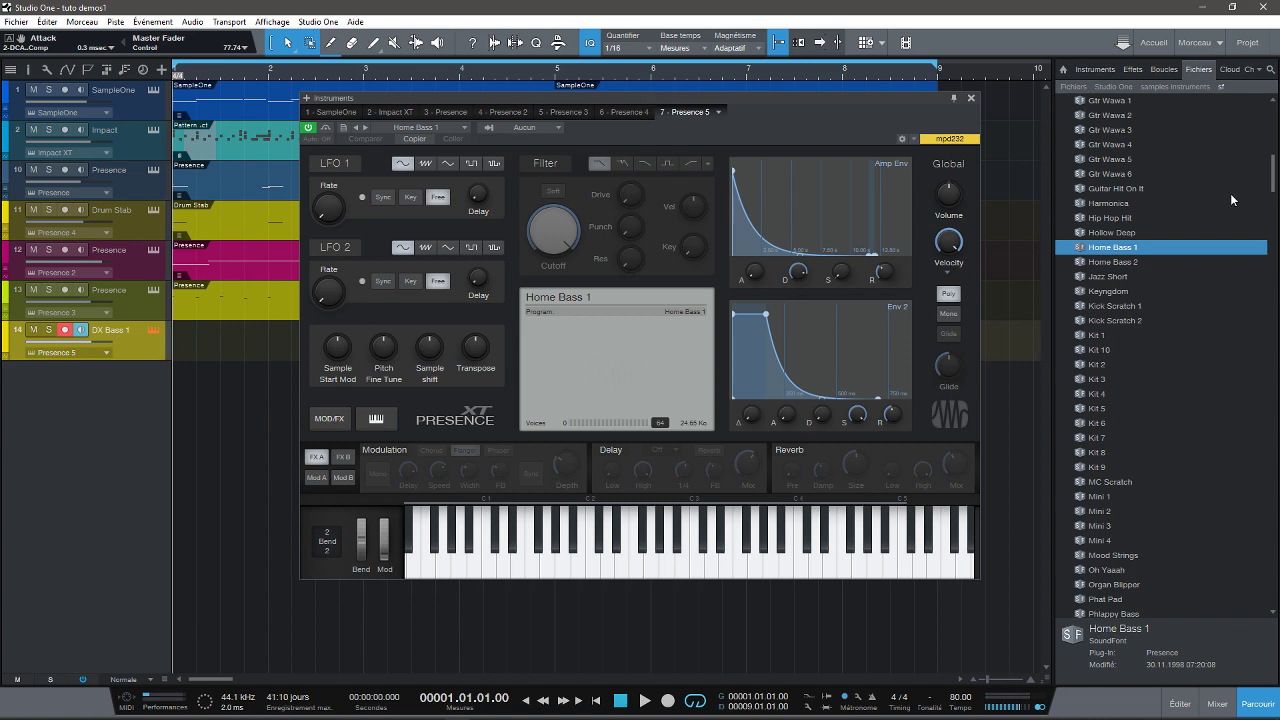
Load the whole +Hip Hop Combo soundfont into the new Presence instrument and check the instrument's preset list.
{"action": "left_click_drag", "start_coordinate": [1273, 191], "coordinate": [1260, 122]}
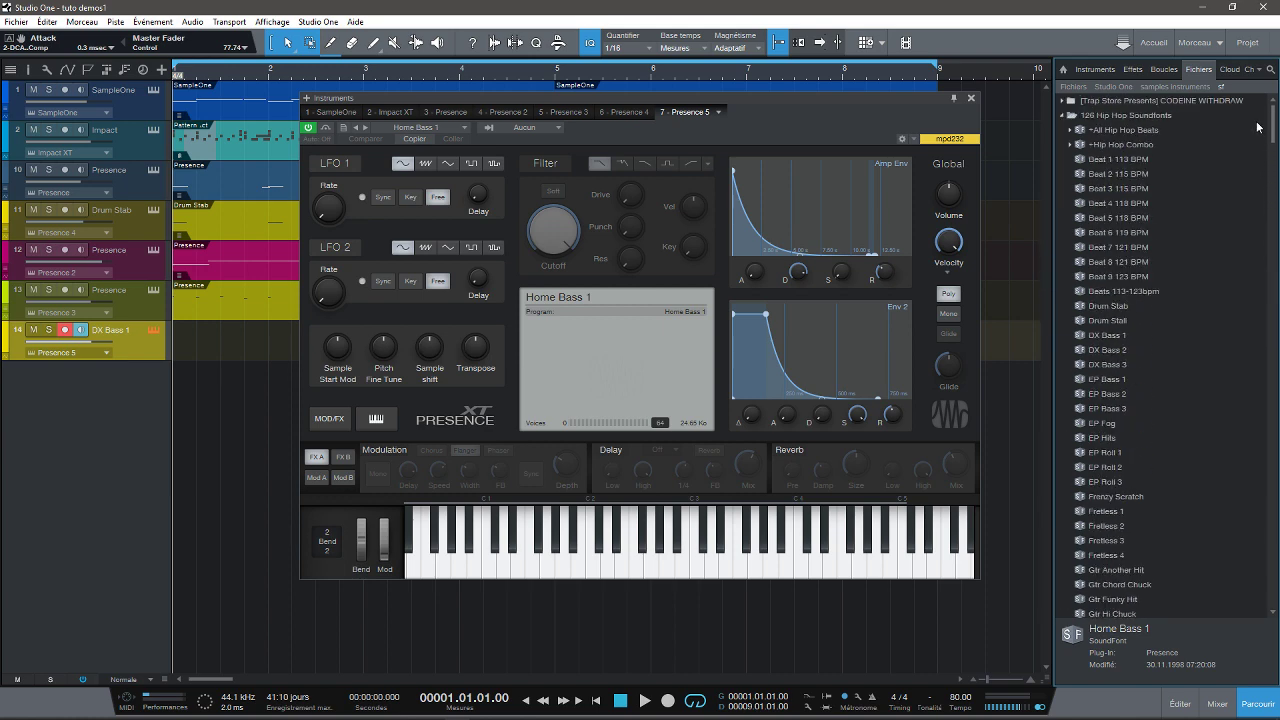
{"action": "left_click", "coordinate": [1115, 147]}
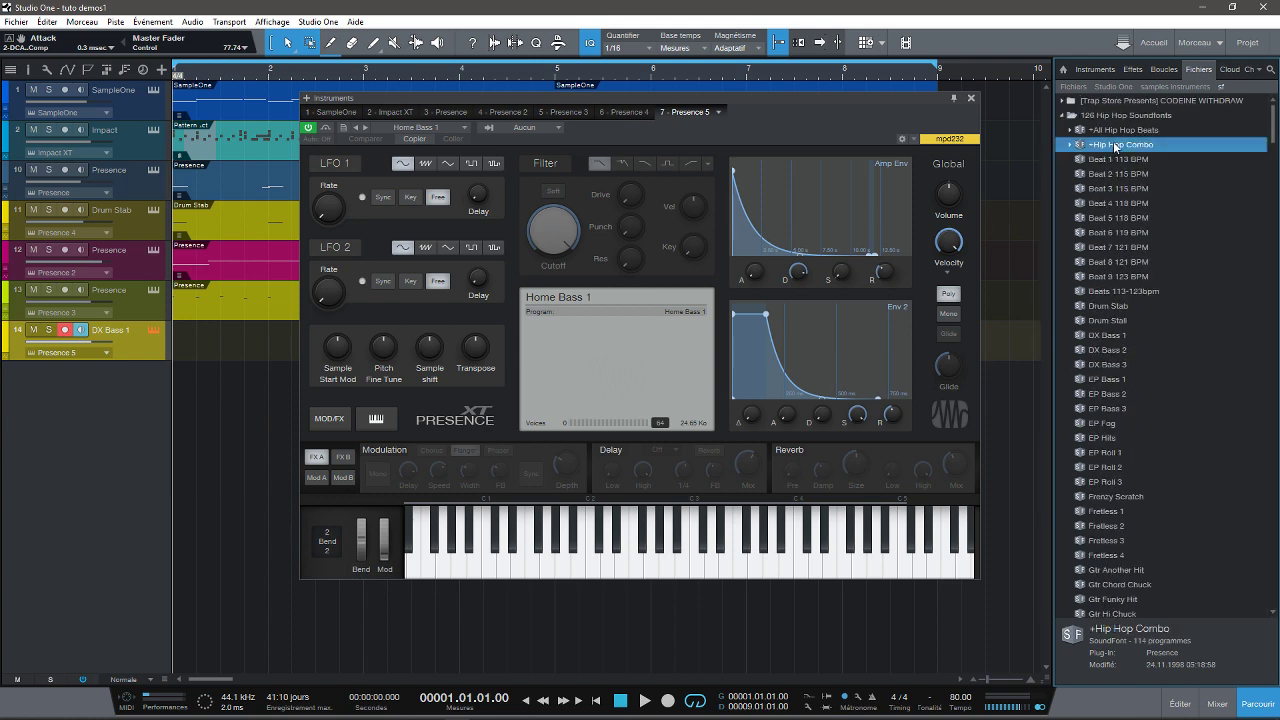
{"action": "left_click", "coordinate": [1069, 145]}
{"action": "left_click_drag", "start_coordinate": [1113, 145], "coordinate": [653, 363]}
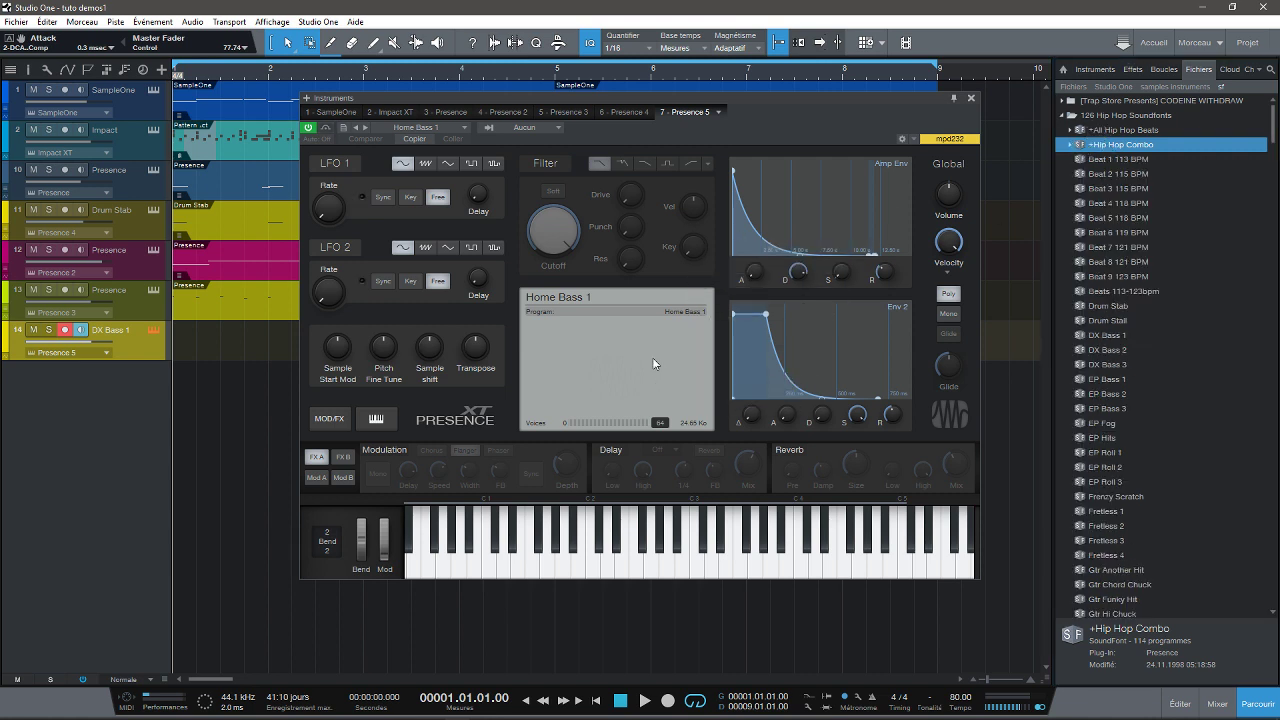
{"action": "left_click", "coordinate": [424, 128]}
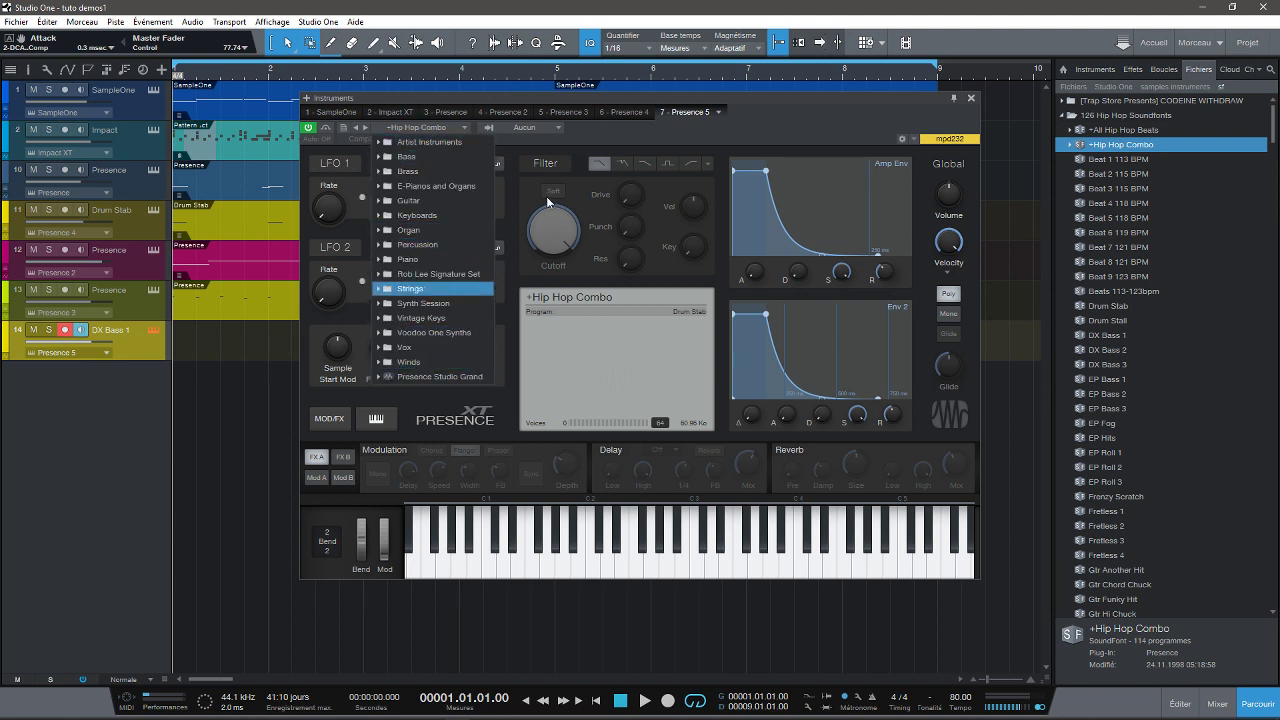
{"action": "left_click", "coordinate": [629, 346]}
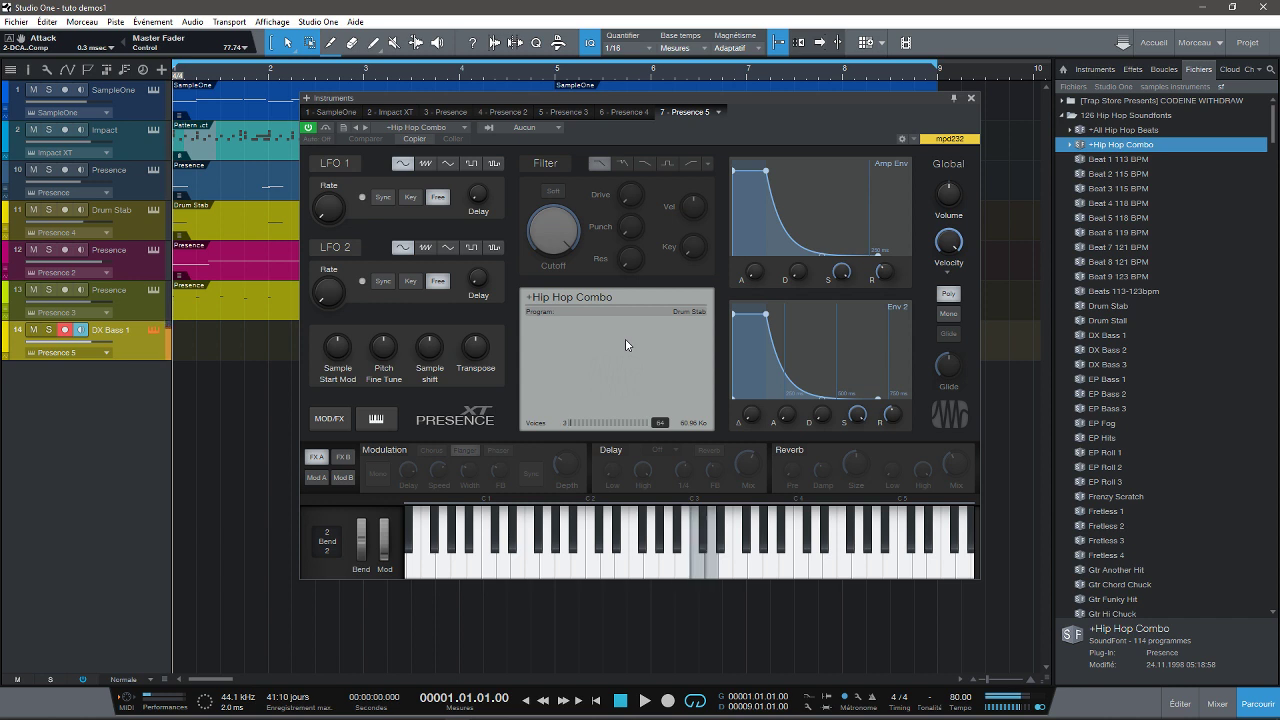
Expand the +Hip Hop Combo soundfont and audition its Fretless 2, Gtr Jazz Riff 1, Q Bass 2 and SE Sub 1 presets in Presence.
{"action": "left_click", "coordinate": [1069, 146]}
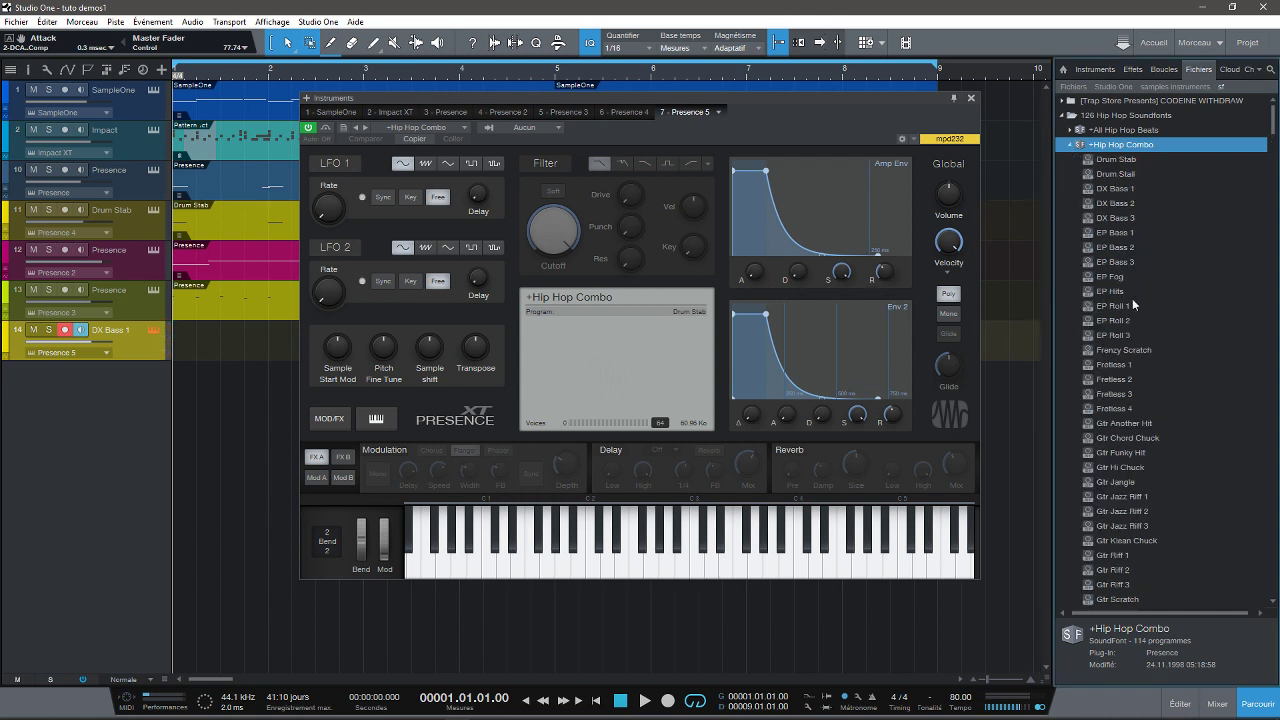
{"action": "left_click_drag", "start_coordinate": [1123, 379], "coordinate": [612, 352]}
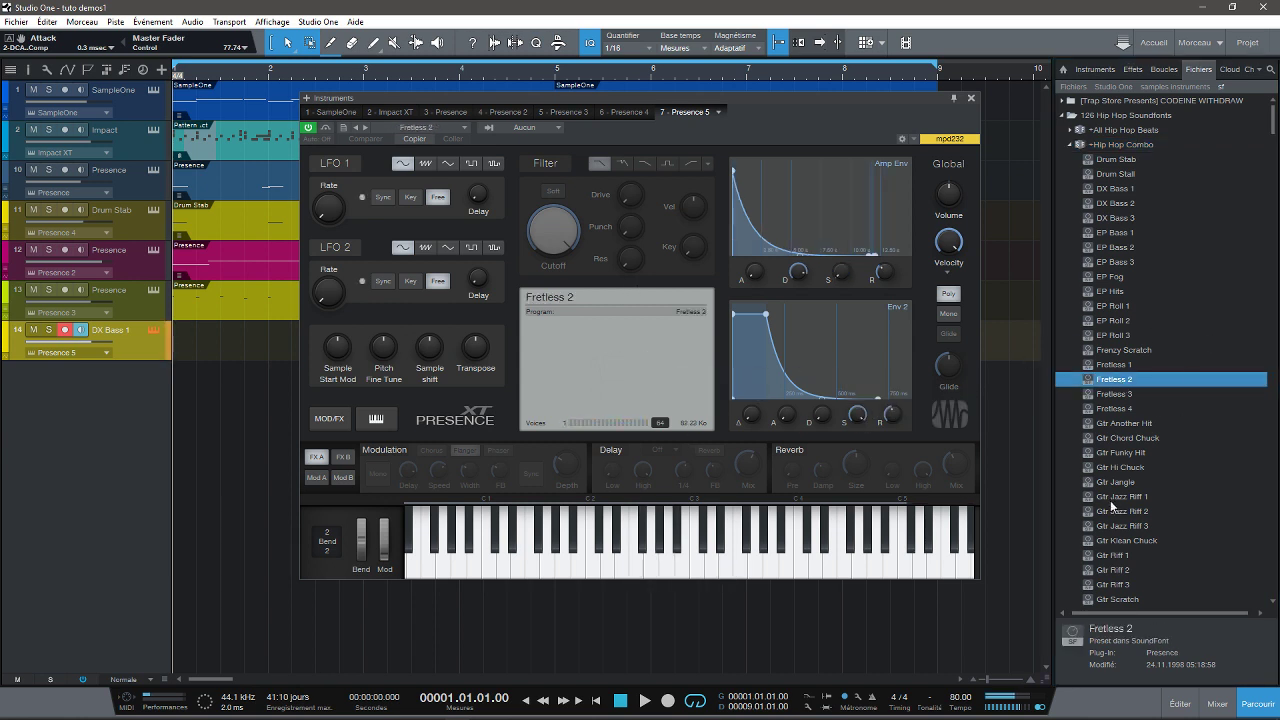
{"action": "left_click_drag", "start_coordinate": [1118, 497], "coordinate": [618, 355]}
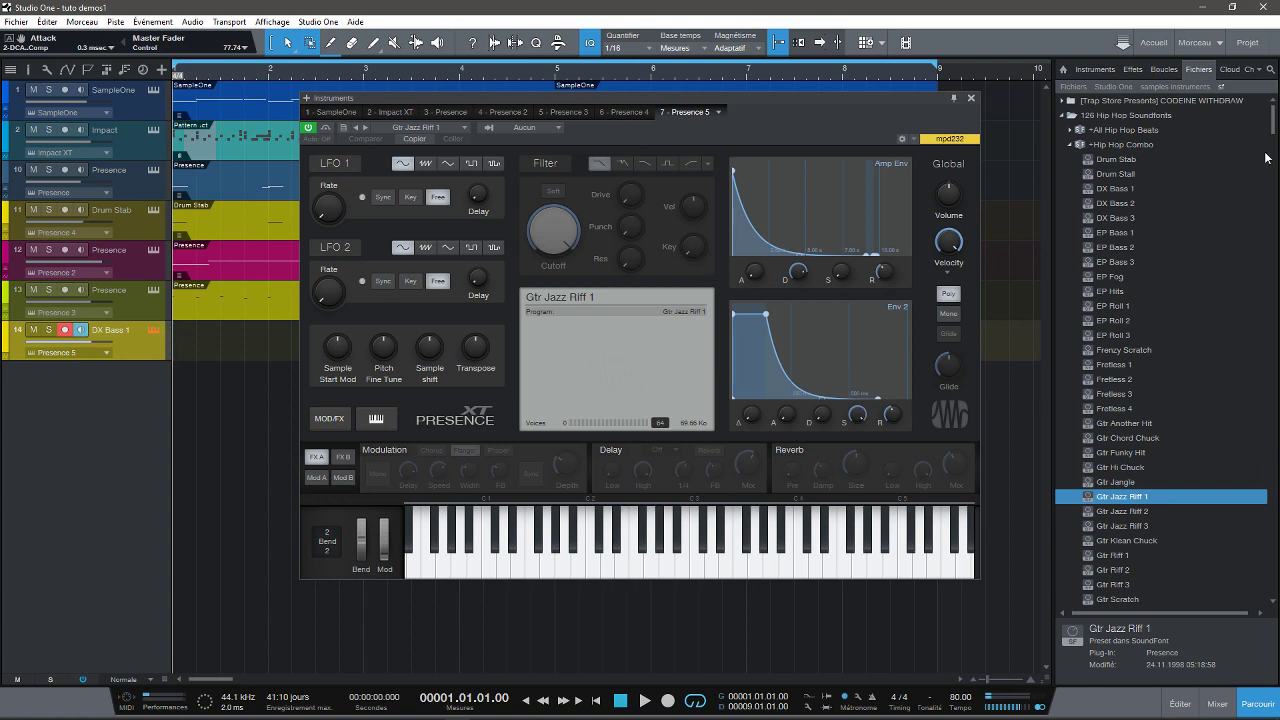
{"action": "left_click_drag", "start_coordinate": [1273, 128], "coordinate": [1268, 175]}
{"action": "left_click_drag", "start_coordinate": [1116, 320], "coordinate": [575, 360]}
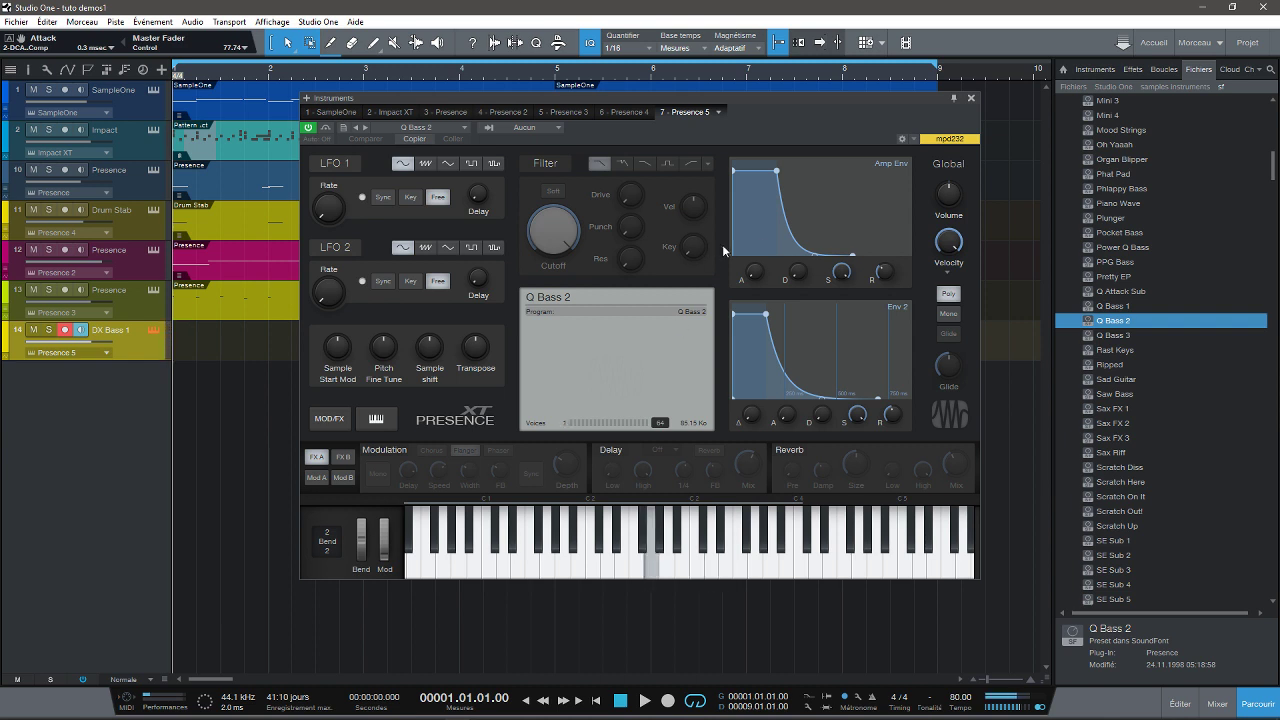
{"action": "left_click_drag", "start_coordinate": [1113, 540], "coordinate": [598, 339]}
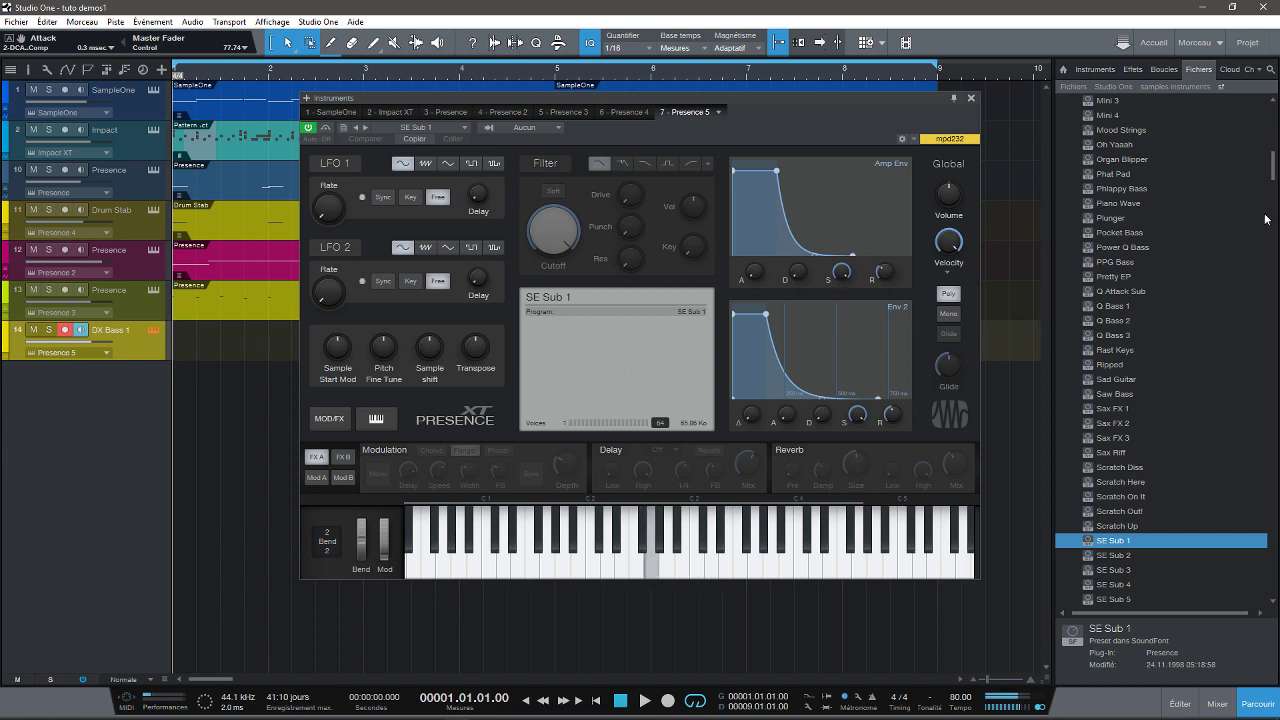
Load the Beat 1 113 BPM soundfont into the new Presence instrument, replace it with Drum Stab, and close the instrument editor.
{"action": "scroll", "coordinate": [1192, 338], "scroll_direction": "down", "scroll_amount": 10}
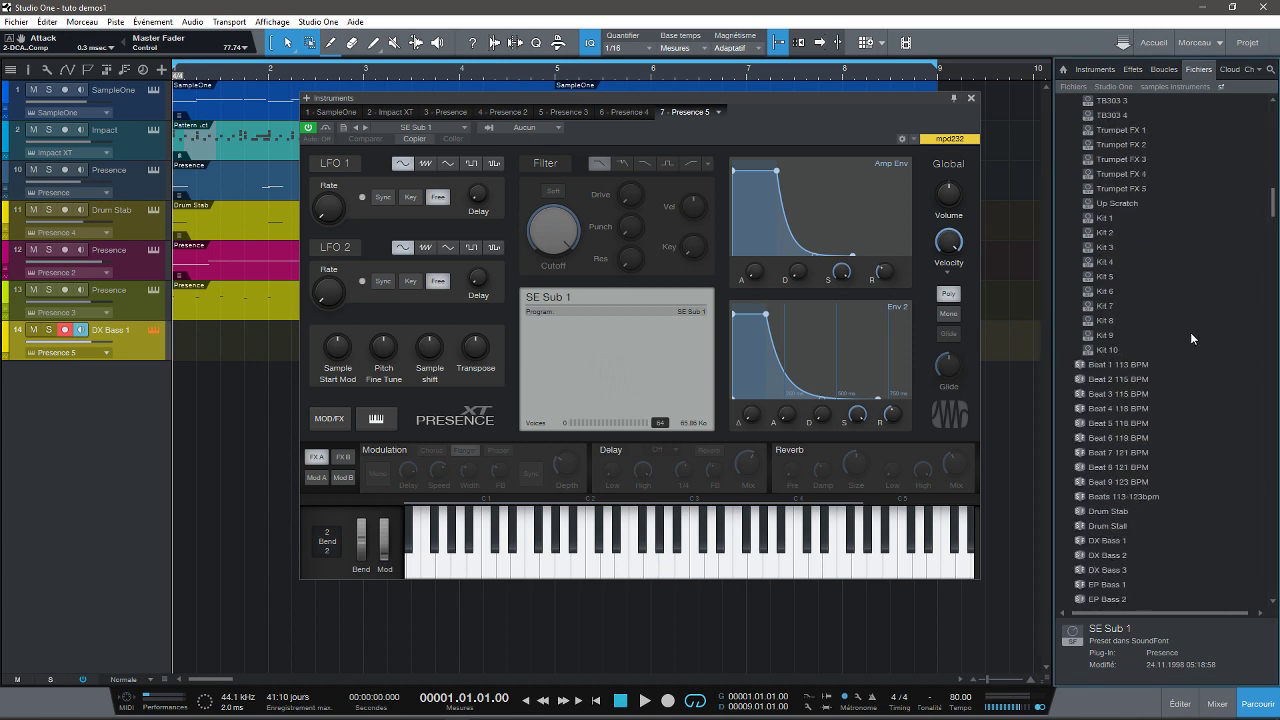
{"action": "left_click", "coordinate": [1088, 366]}
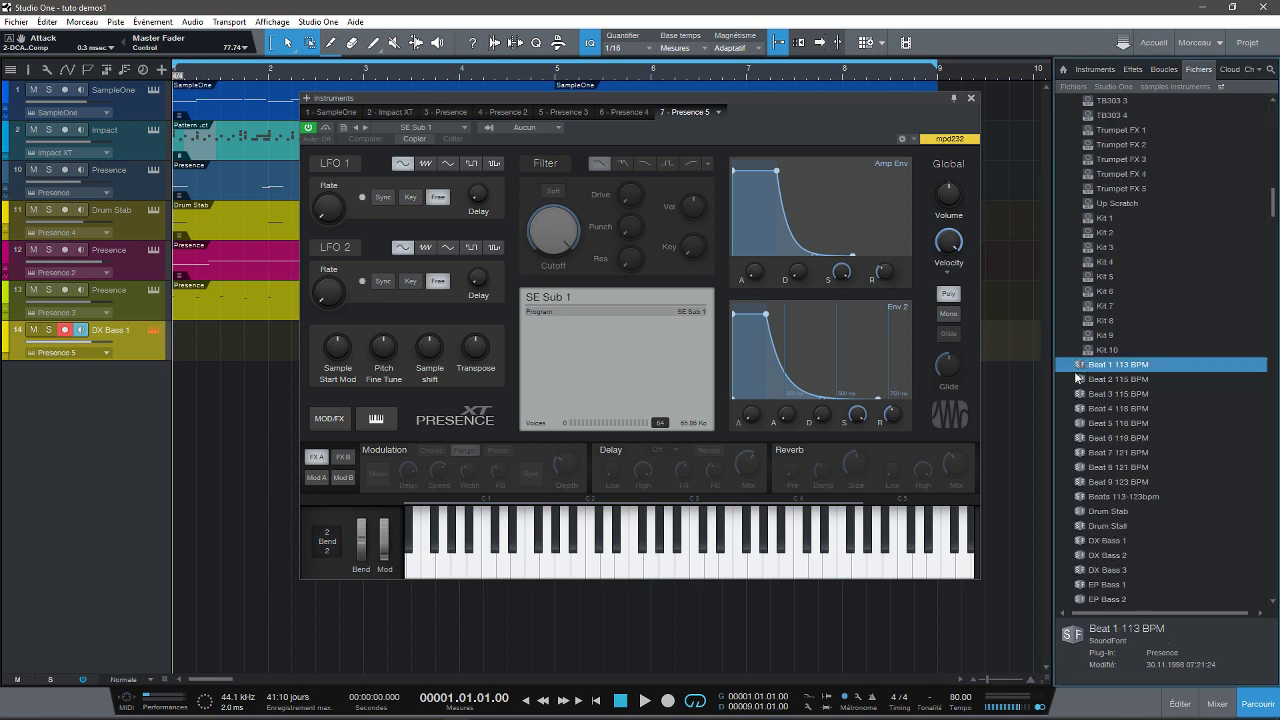
{"action": "double_click", "coordinate": [1084, 368]}
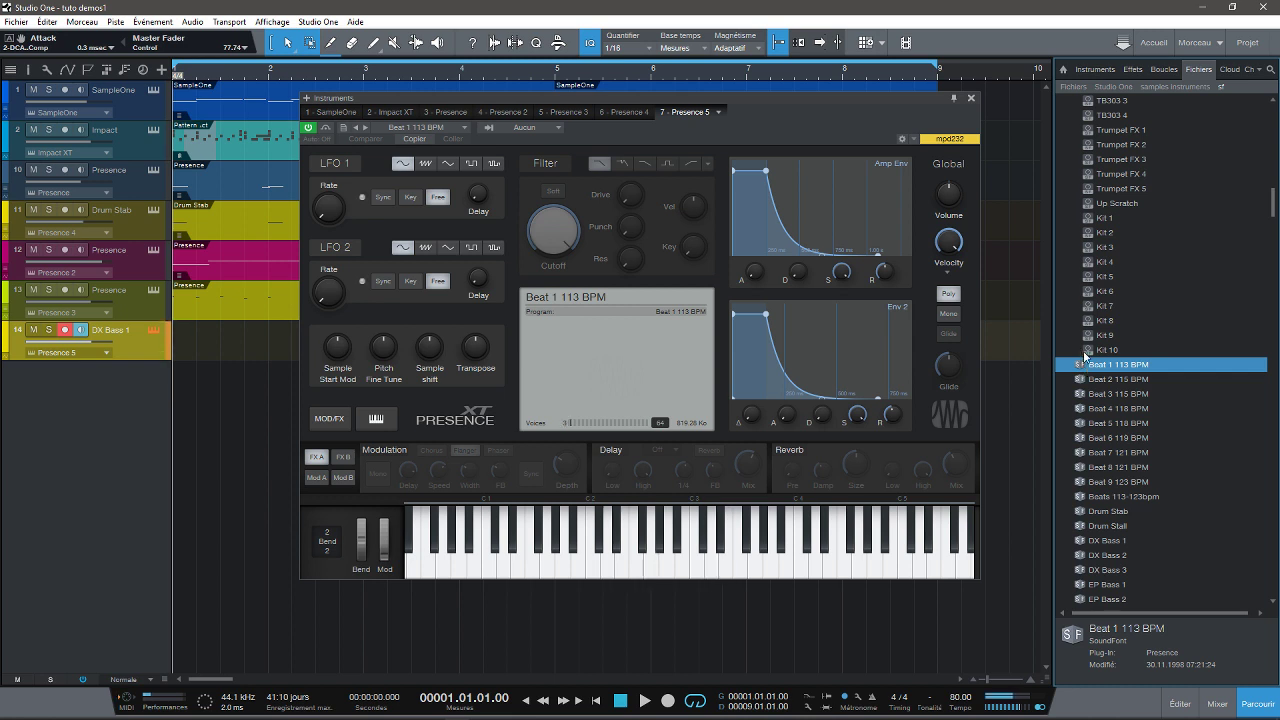
{"action": "left_click_drag", "start_coordinate": [1108, 513], "coordinate": [596, 396]}
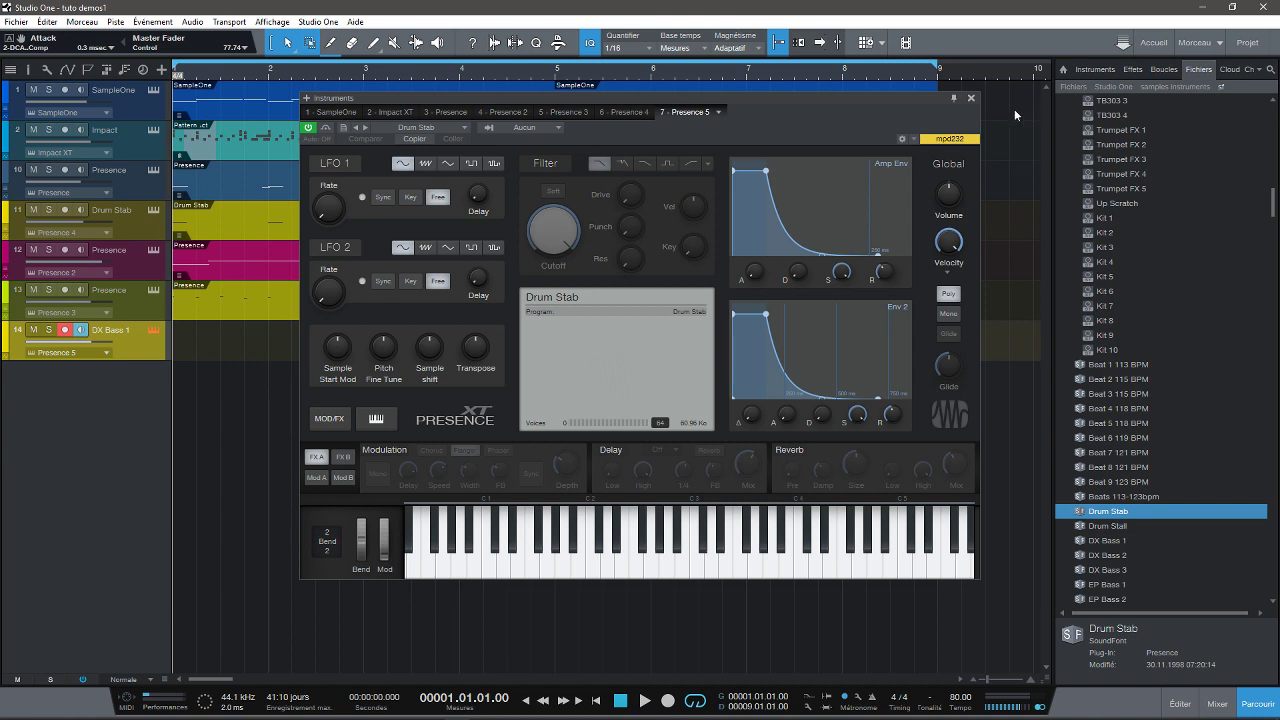
{"action": "left_click", "coordinate": [970, 98]}
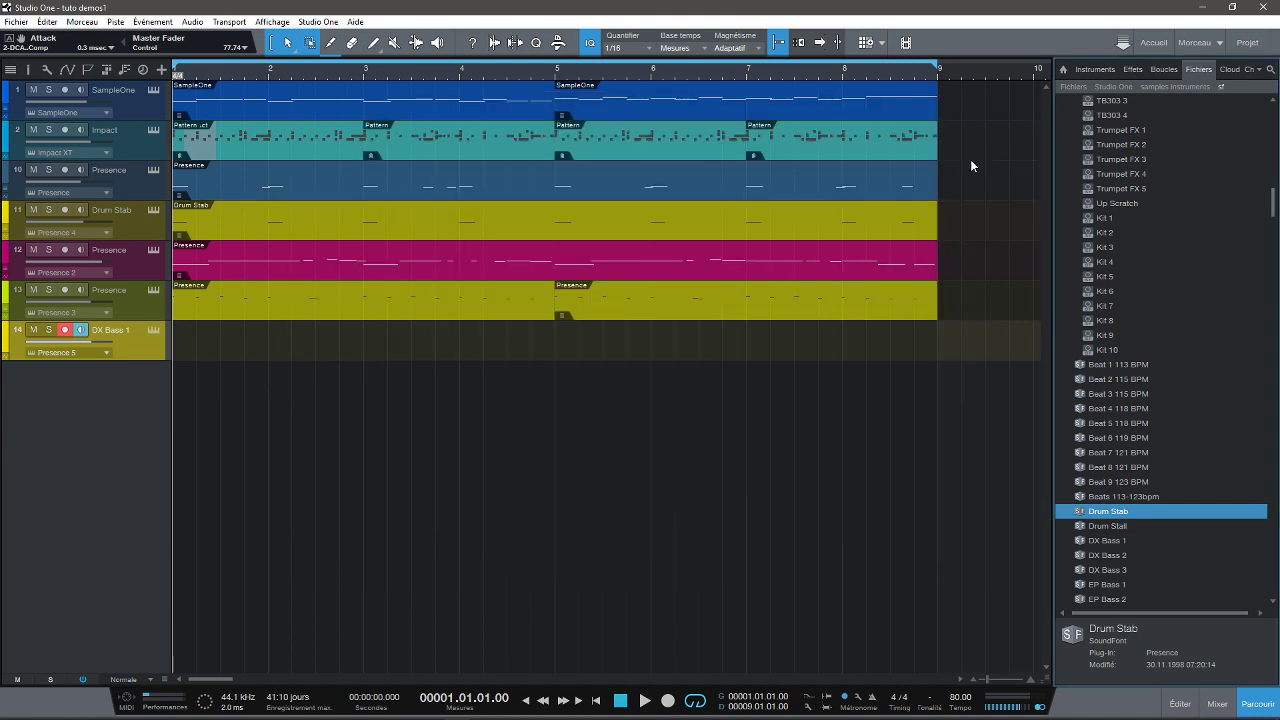